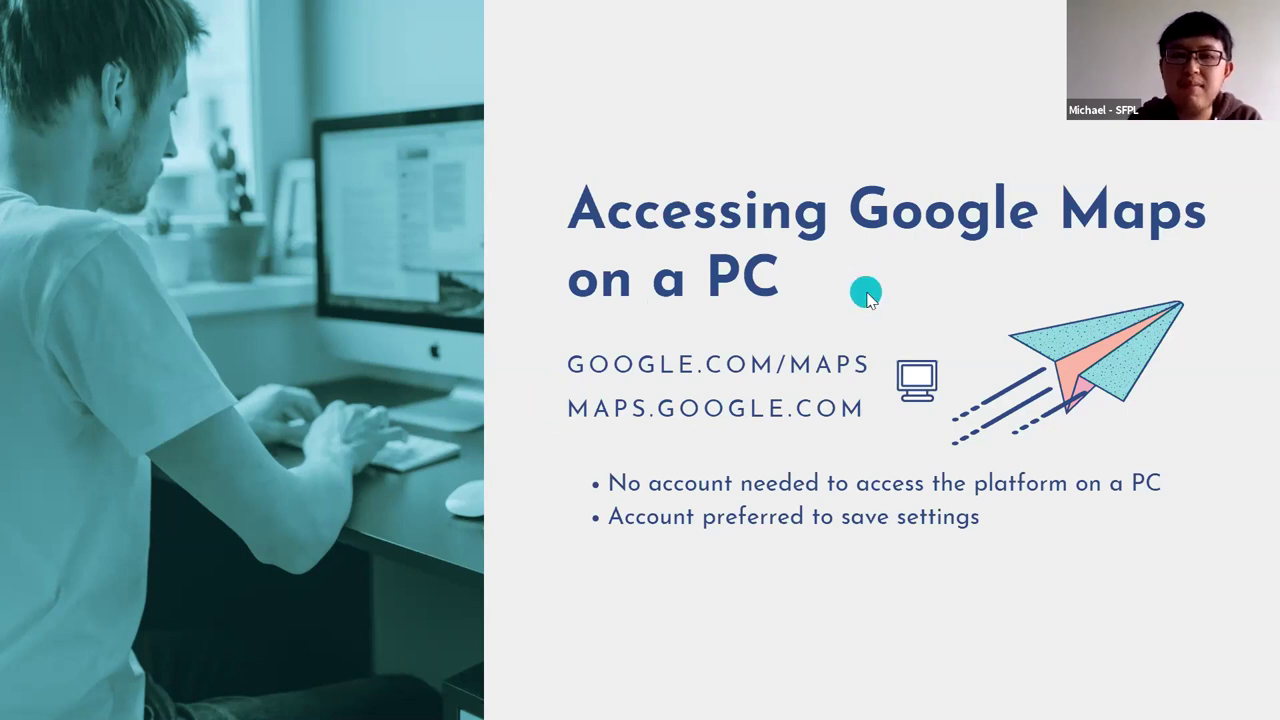
Switch to Google Maps in the browser, open Delarosa from the restaurant results on the map and start directions to it.
key("alt+Tab")
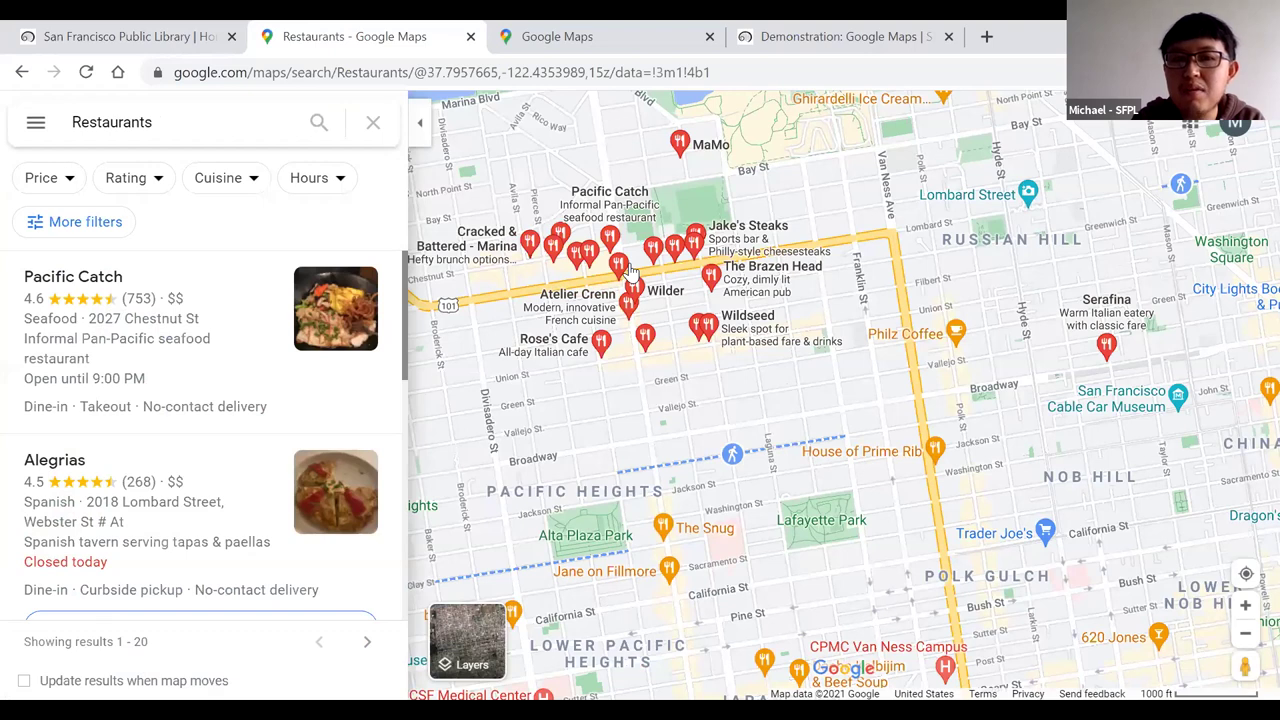
scroll(712, 252, "up", 2)
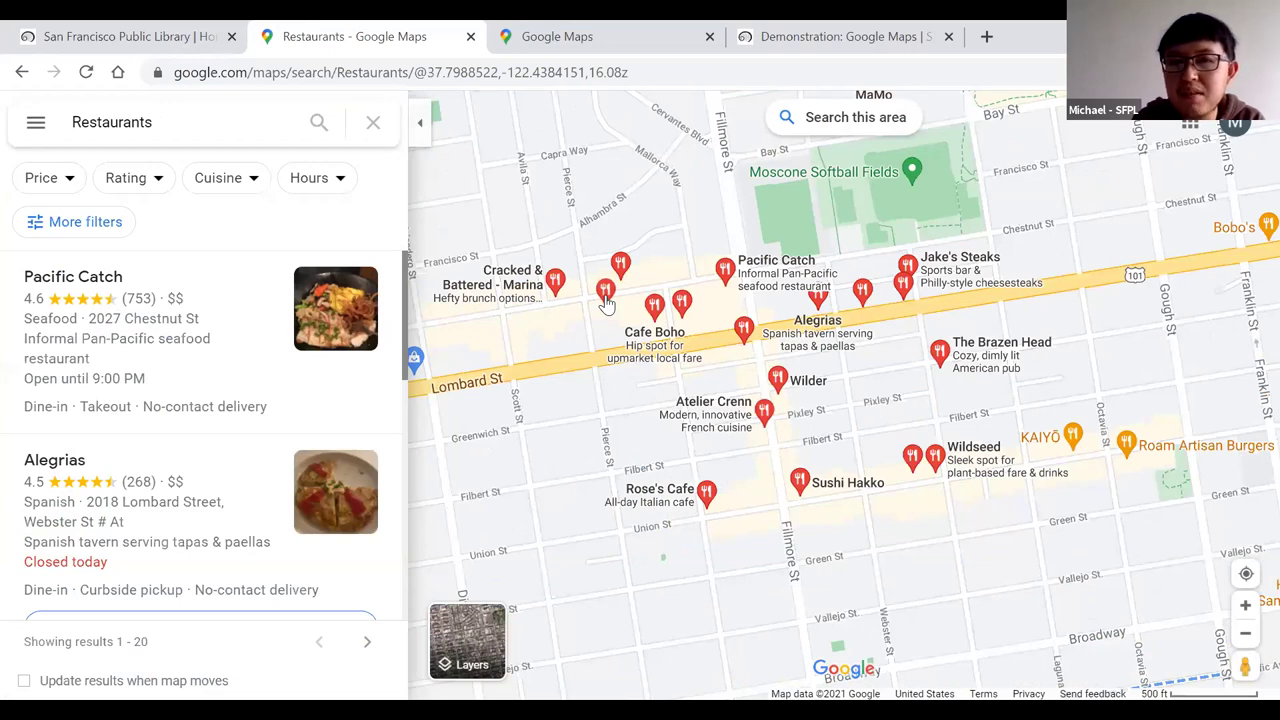
mouse_move(606, 298)
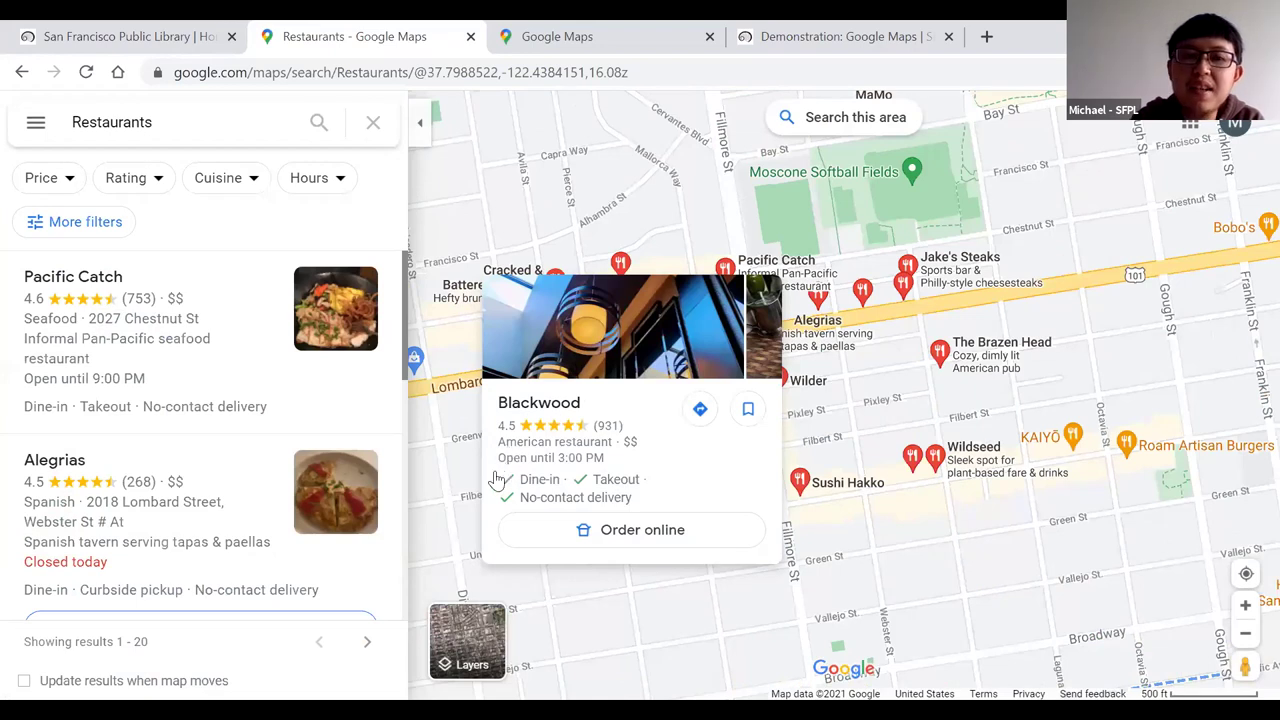
mouse_move(506, 477)
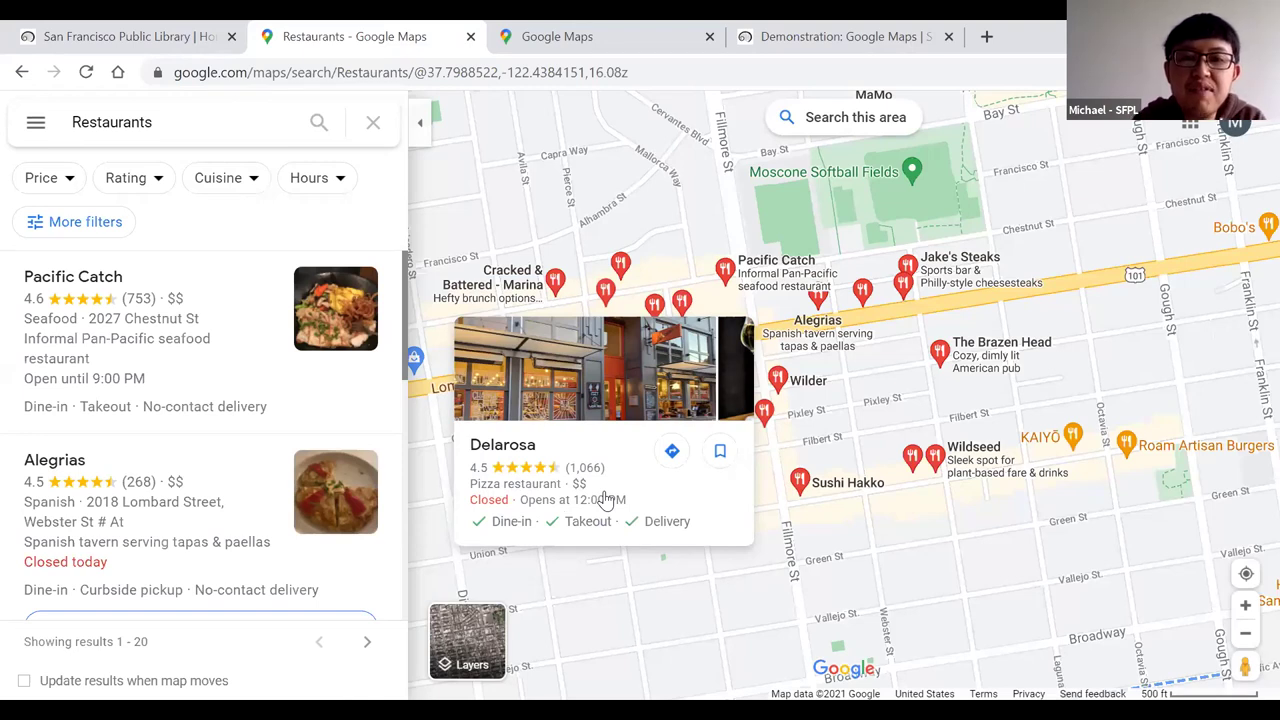
left_click(659, 467)
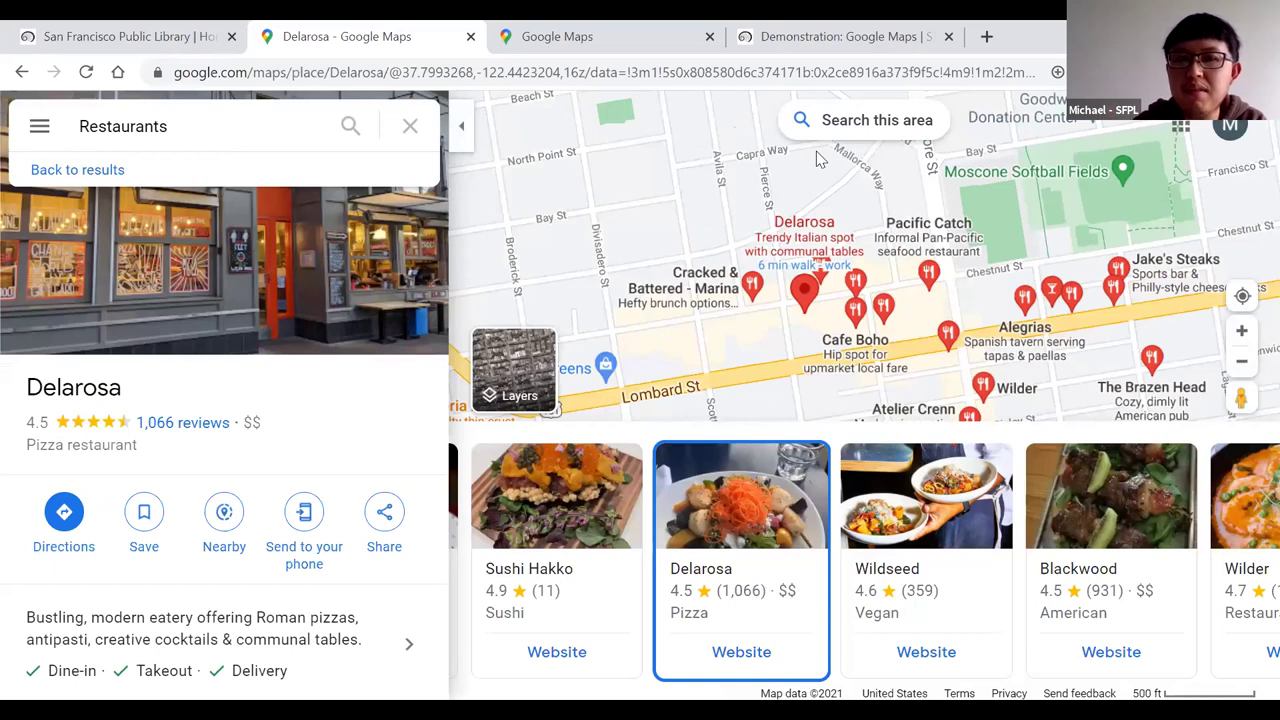
key("ctrl+minus")
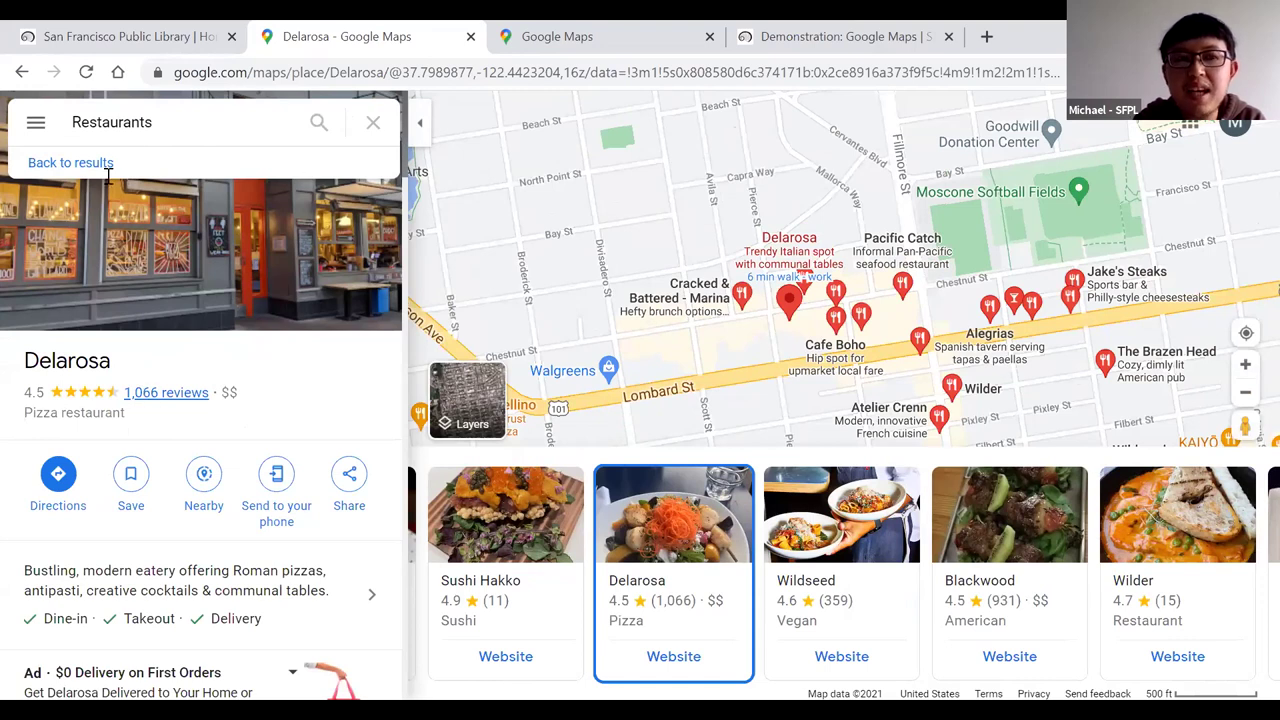
scroll(107, 175, "down", 1)
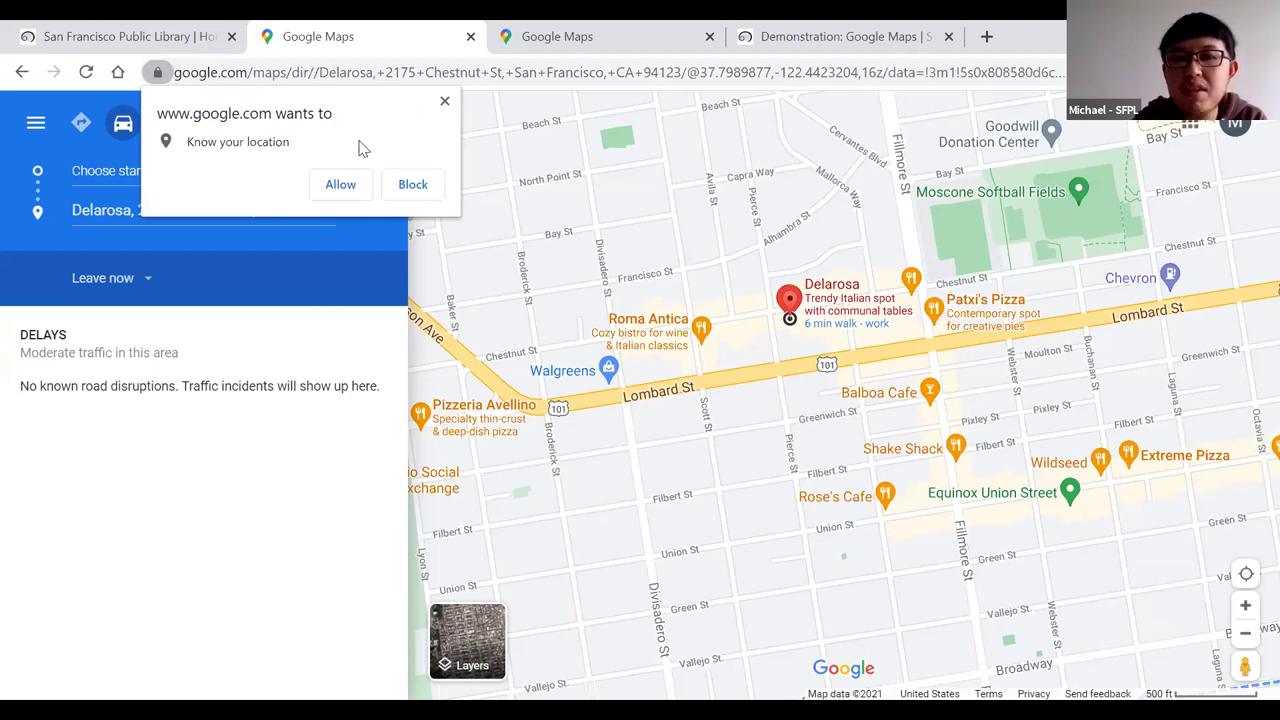
Allow the site to know the location and show the current location on the map.
left_click(326, 190)
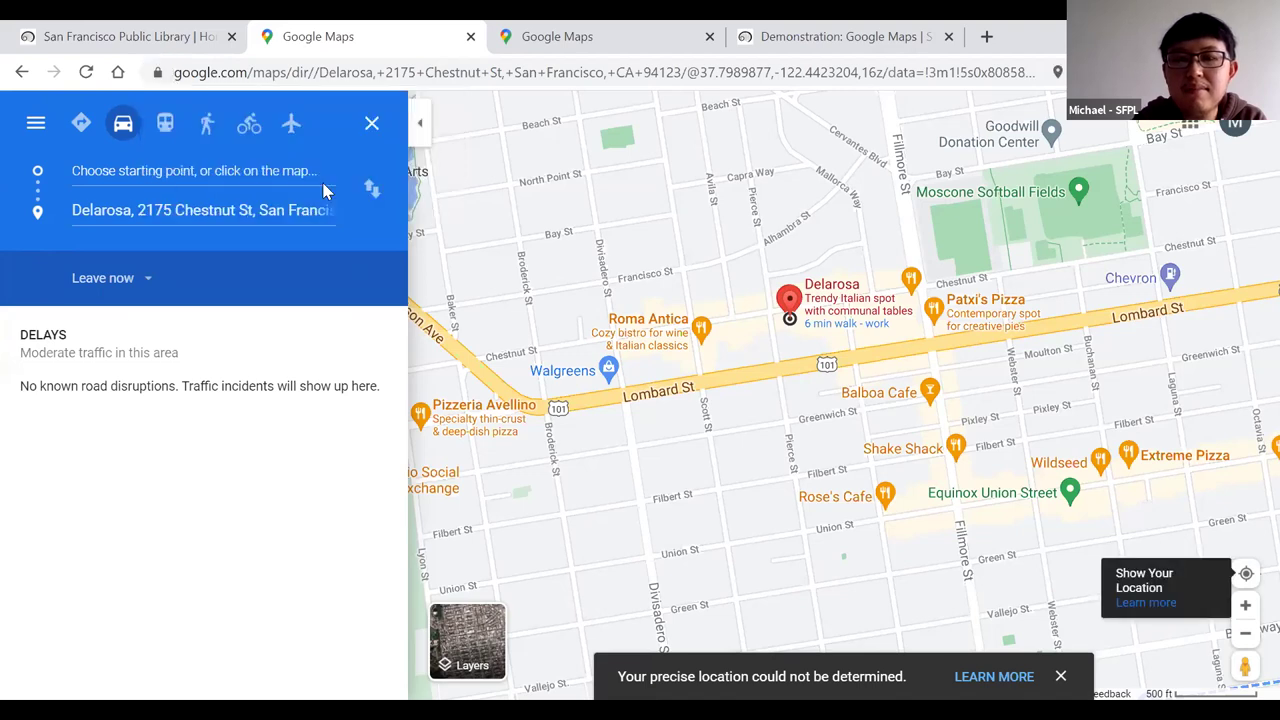
left_click(1245, 575)
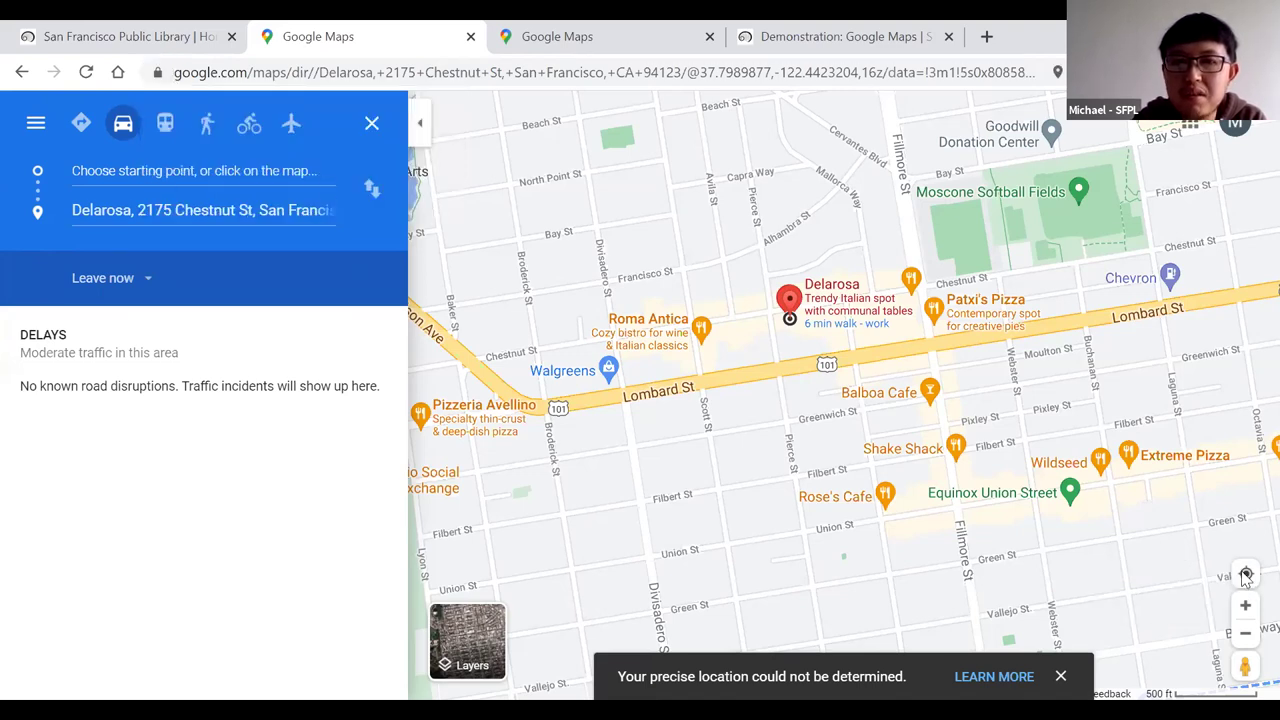
left_click(1245, 575)
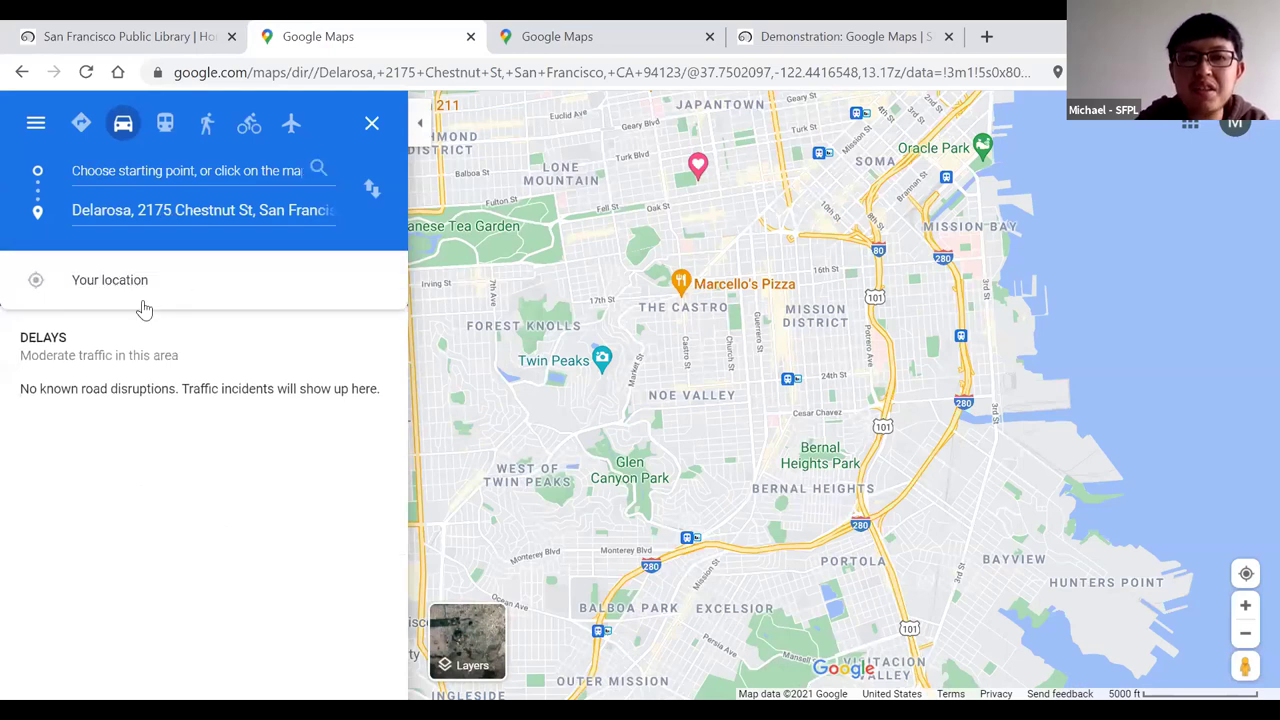
Set the starting point of the directions to 100 Larkin Street, San Francisco.
type("100 Larkin Street")
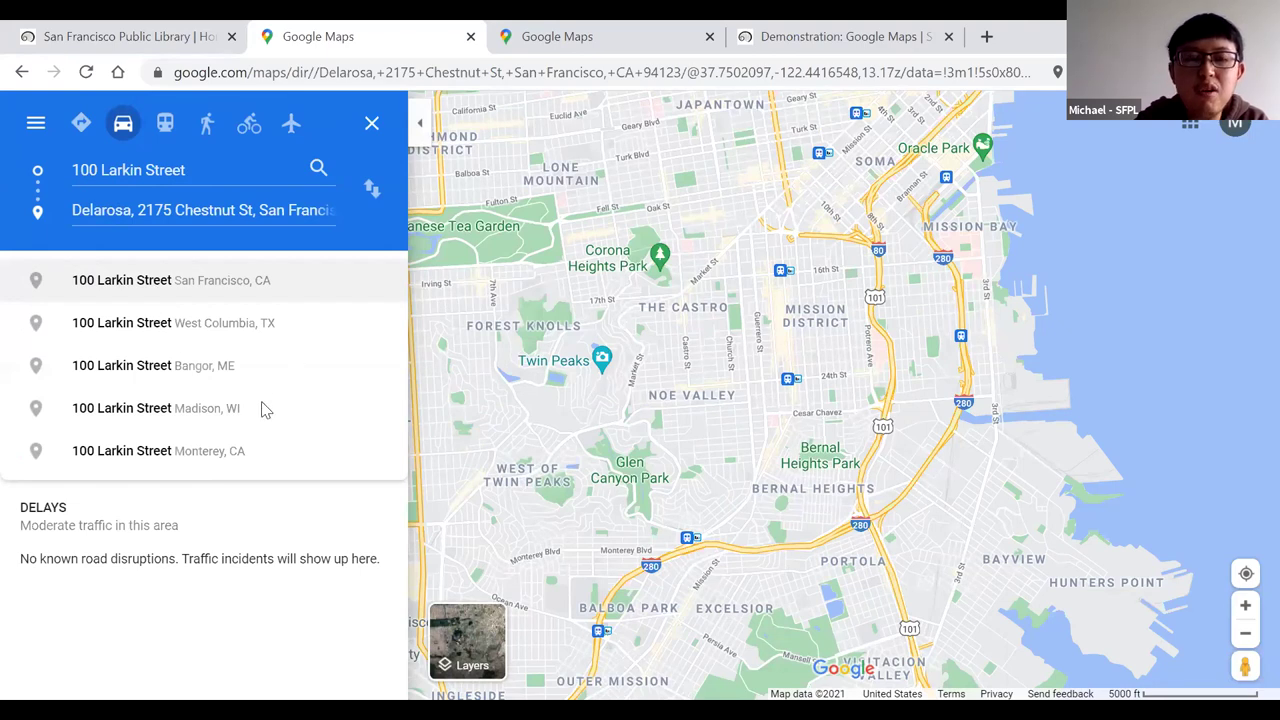
key("Return")
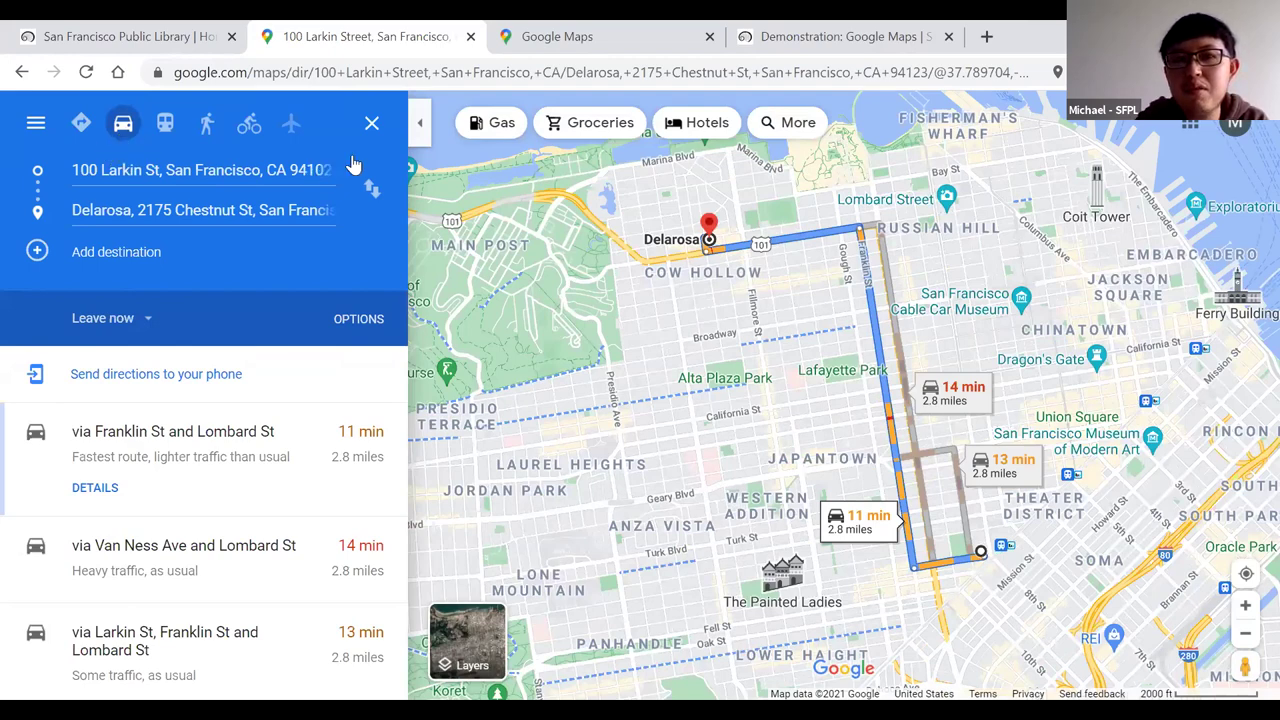
Enlarge the page and compare the public transit and walking directions from 100 Larkin Street to Delarosa.
key("ctrl+plus")
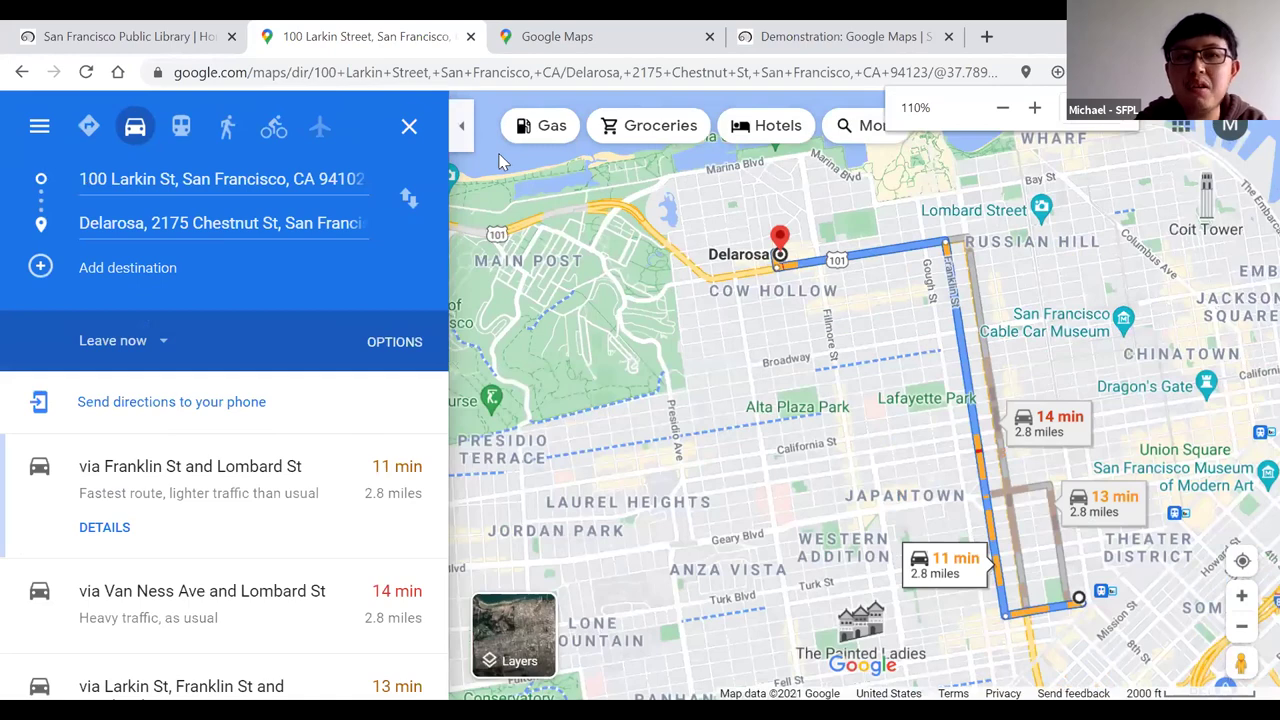
key("ctrl+plus")
key("ctrl+plus")
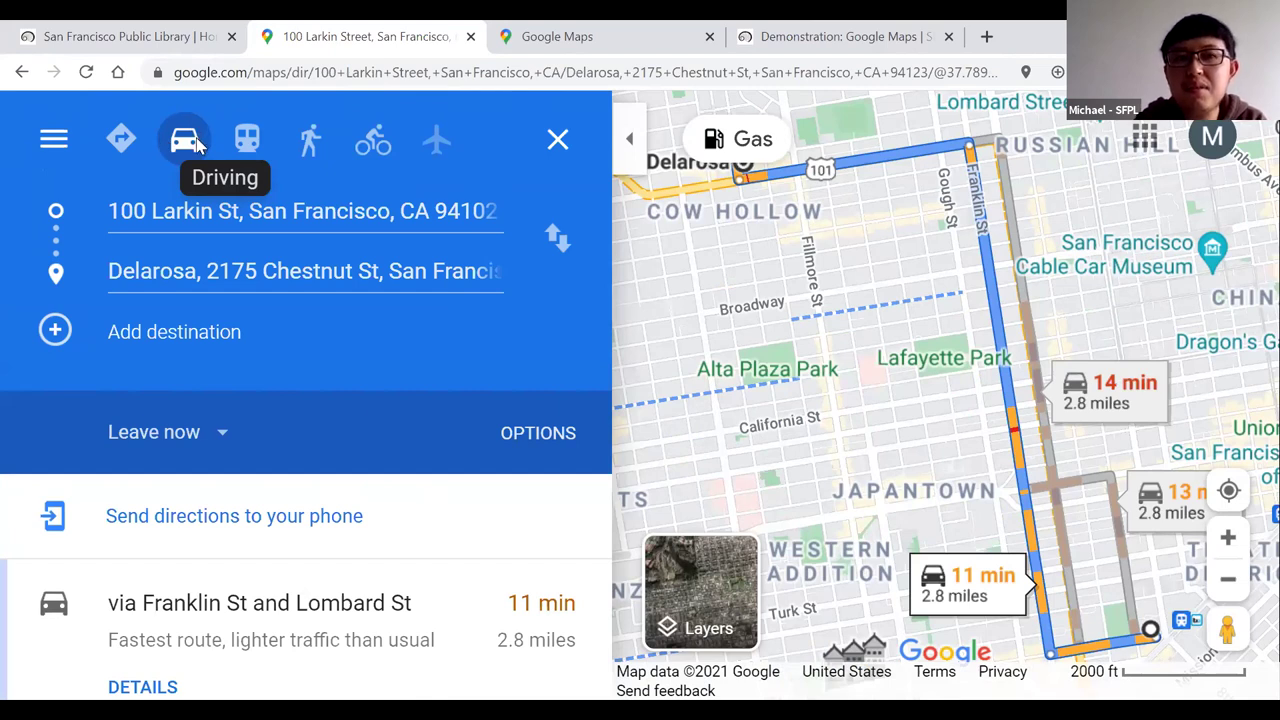
left_click(247, 140)
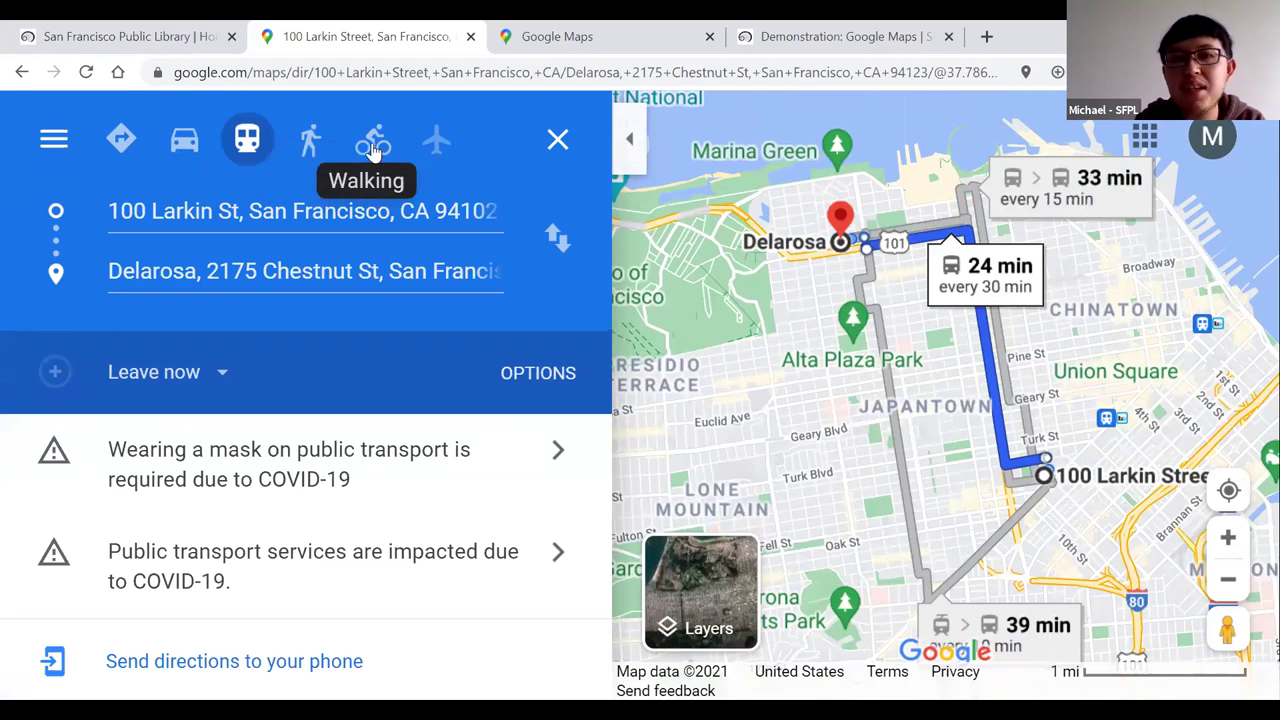
left_click(312, 148)
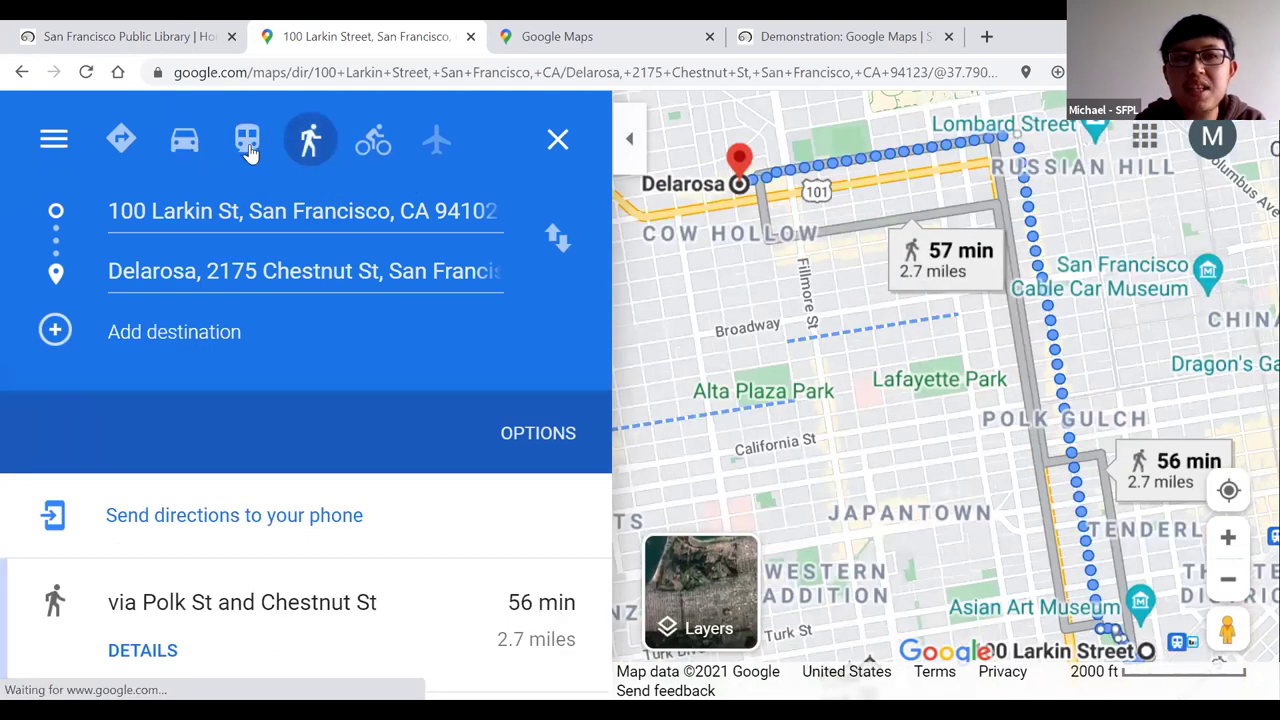
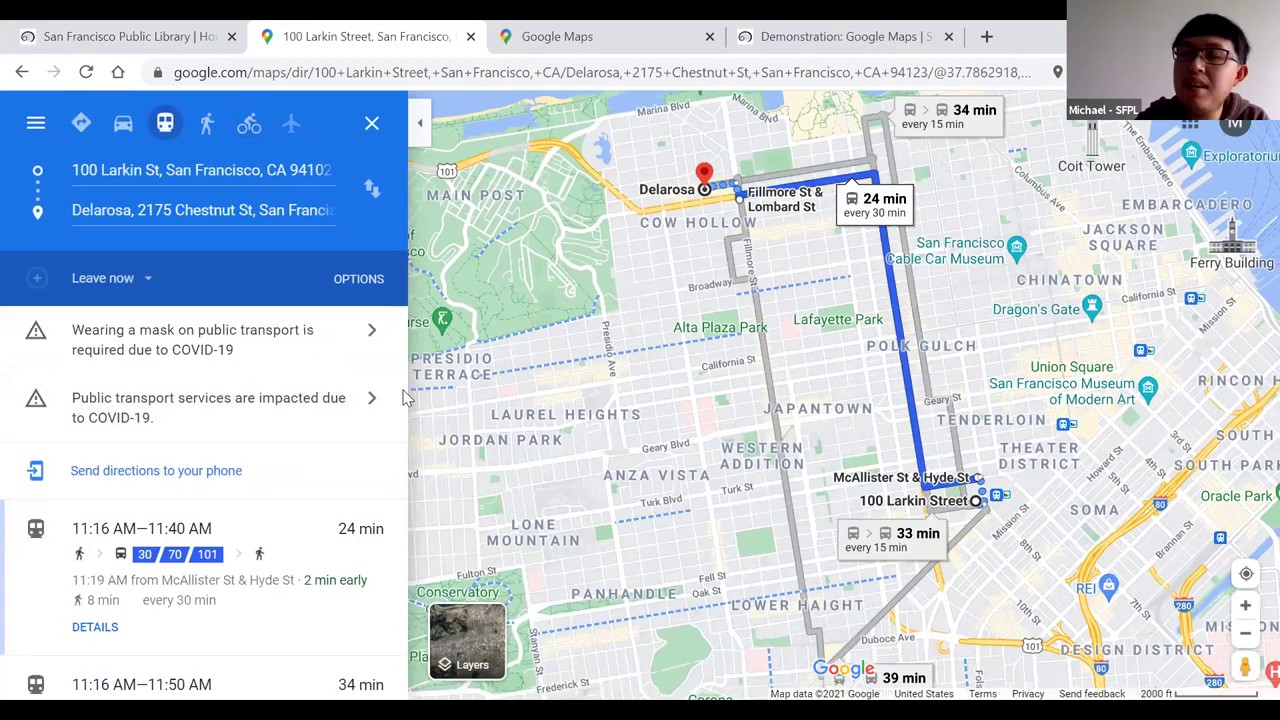
Look through the suggested transit trips and open the details of the one from 11:16 AM to 11:40 AM.
scroll(405, 440, "down", 2)
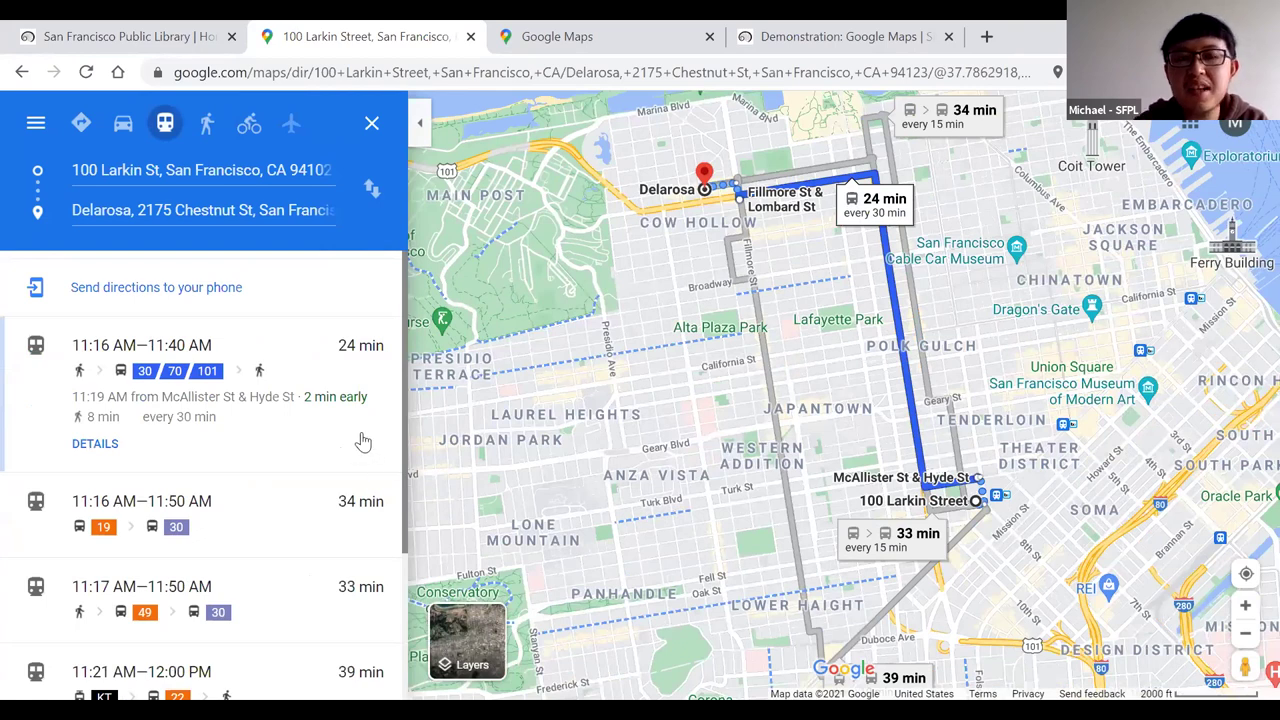
scroll(363, 441, "down", 1)
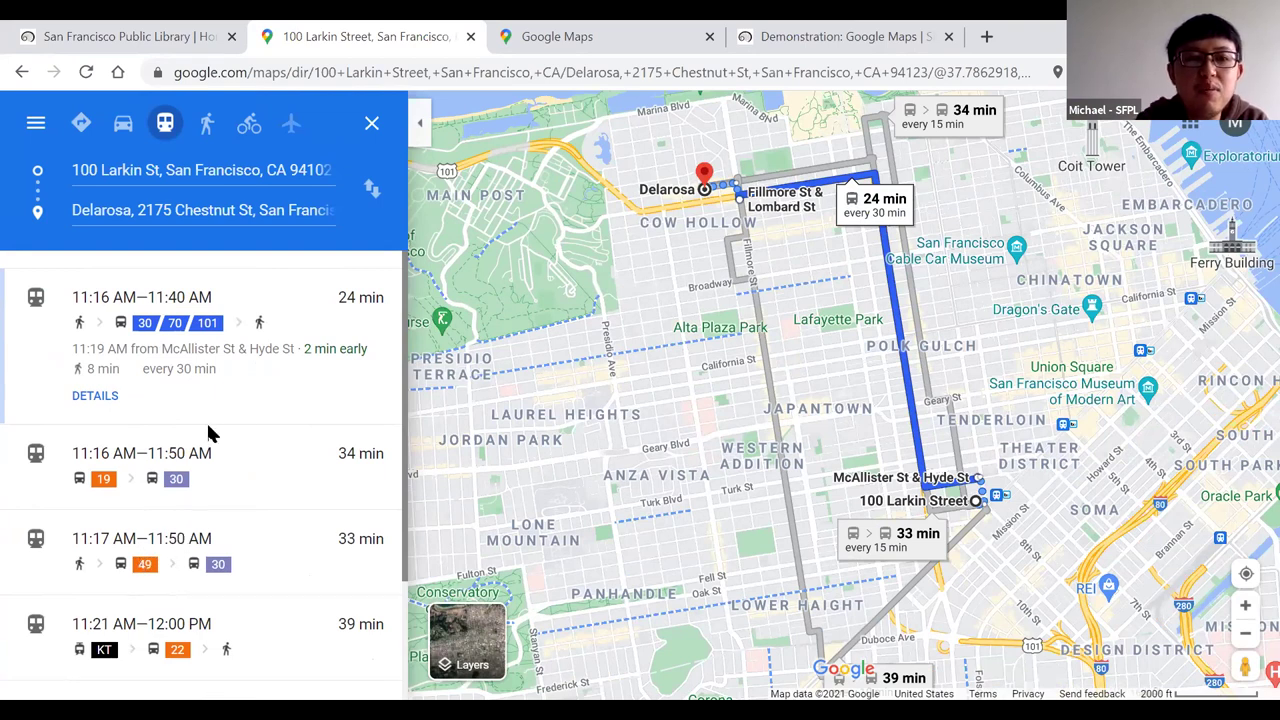
scroll(190, 420, "down", 1)
scroll(113, 403, "up", 2)
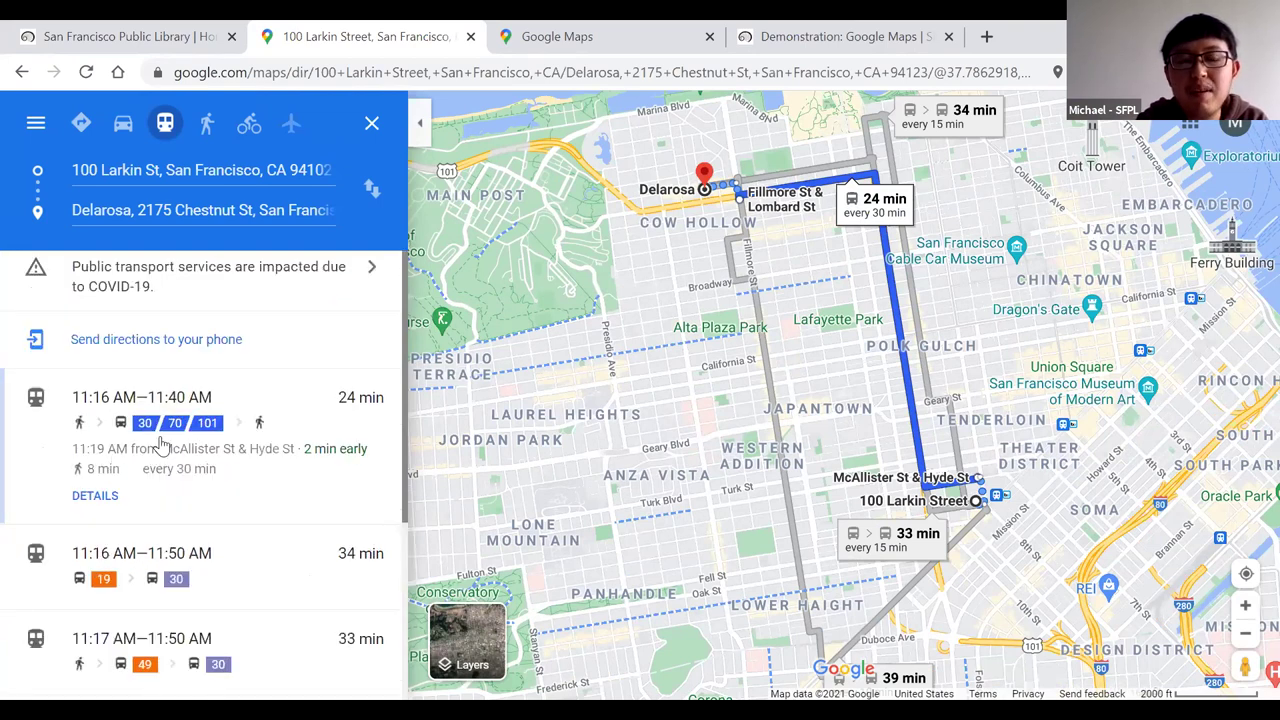
left_click(110, 410)
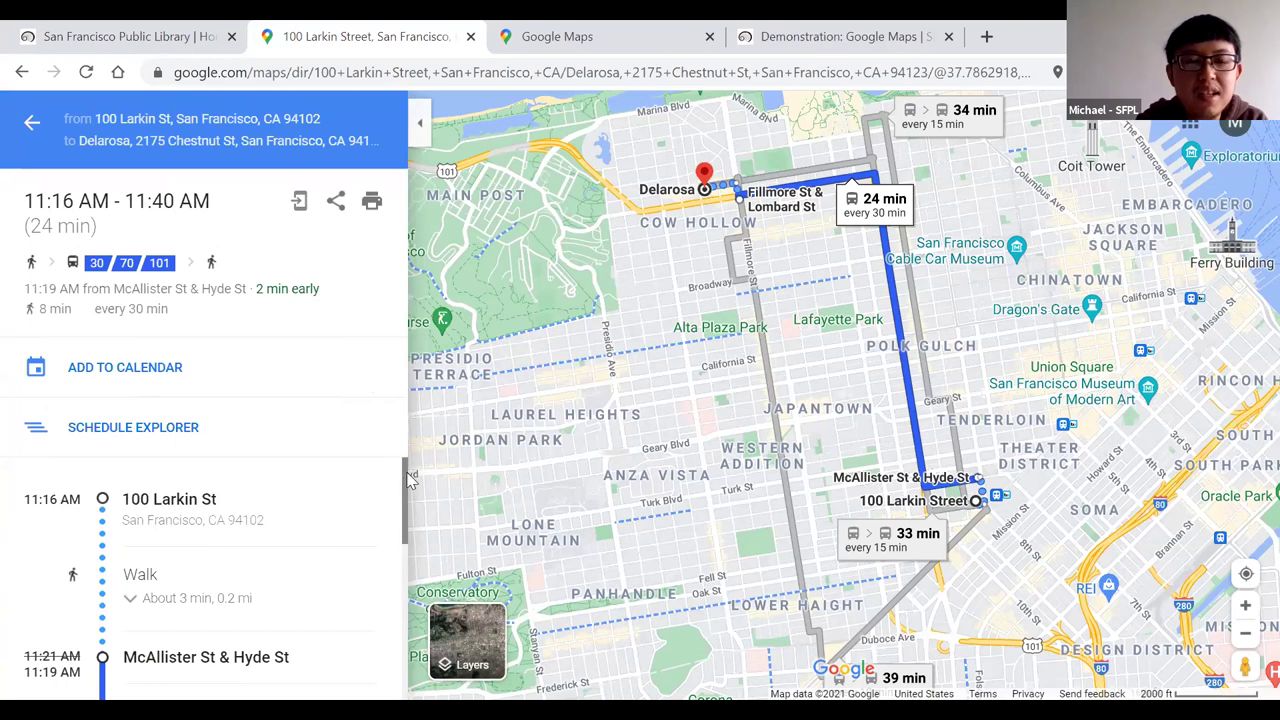
Review the transit trip's itinerary from the first walk through the bus ride to the arrival at Delarosa.
scroll(408, 488, "down", 1)
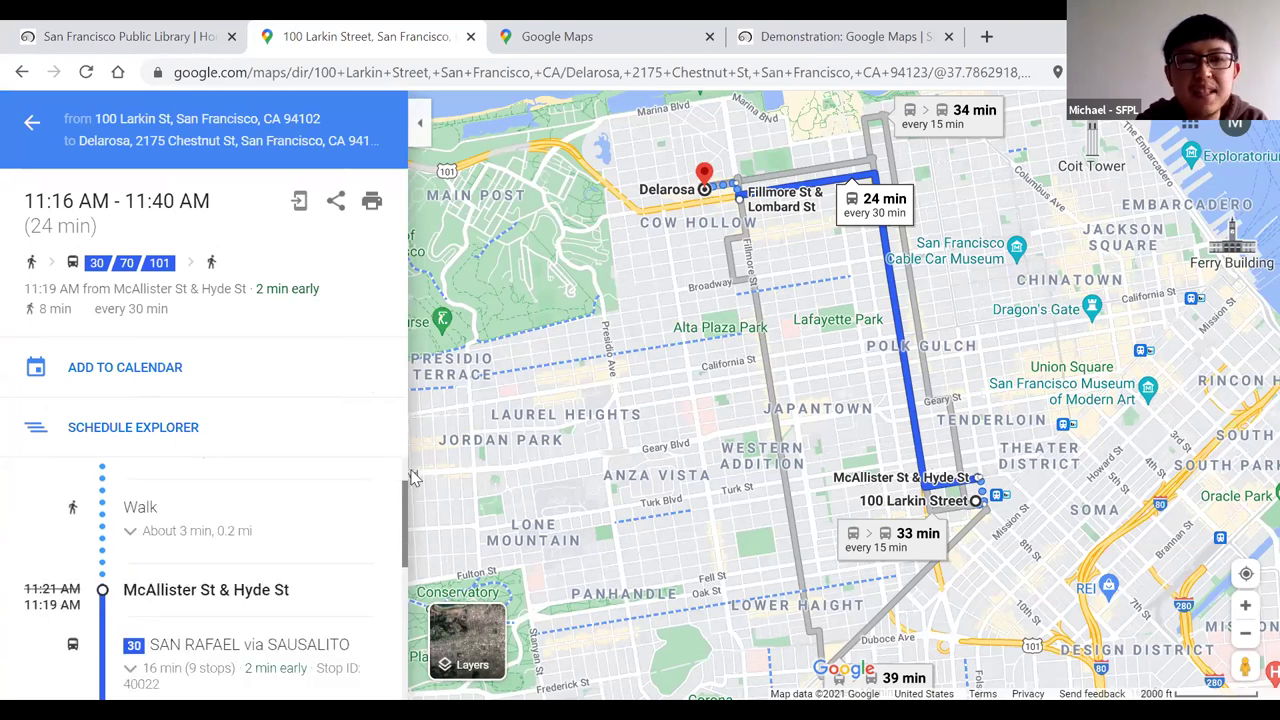
scroll(413, 478, "up", 1)
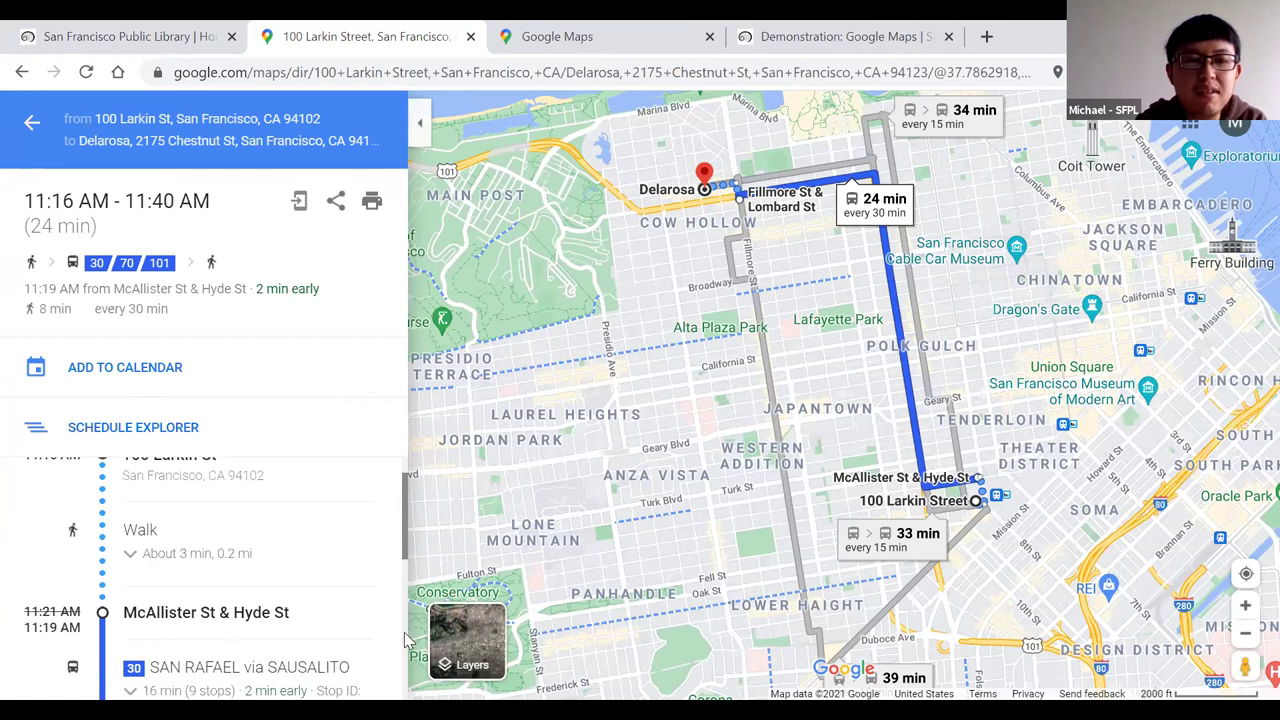
scroll(404, 645, "up", 1)
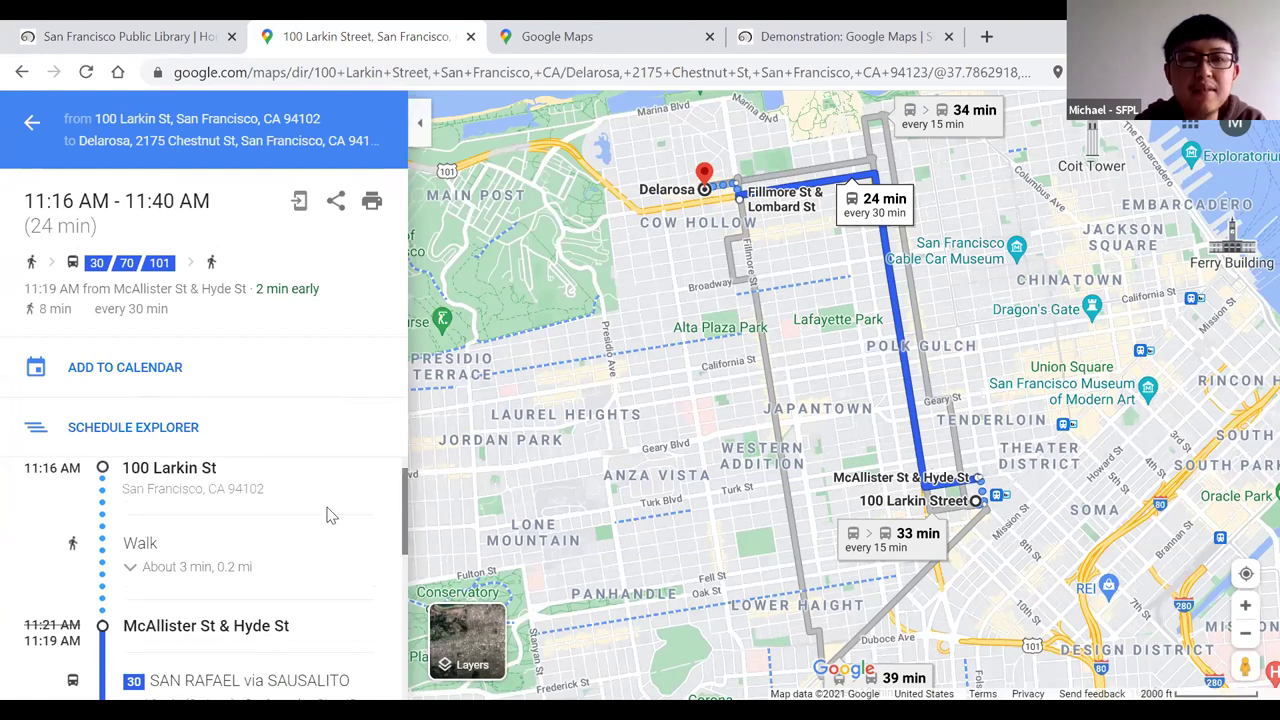
scroll(330, 516, "down", 5)
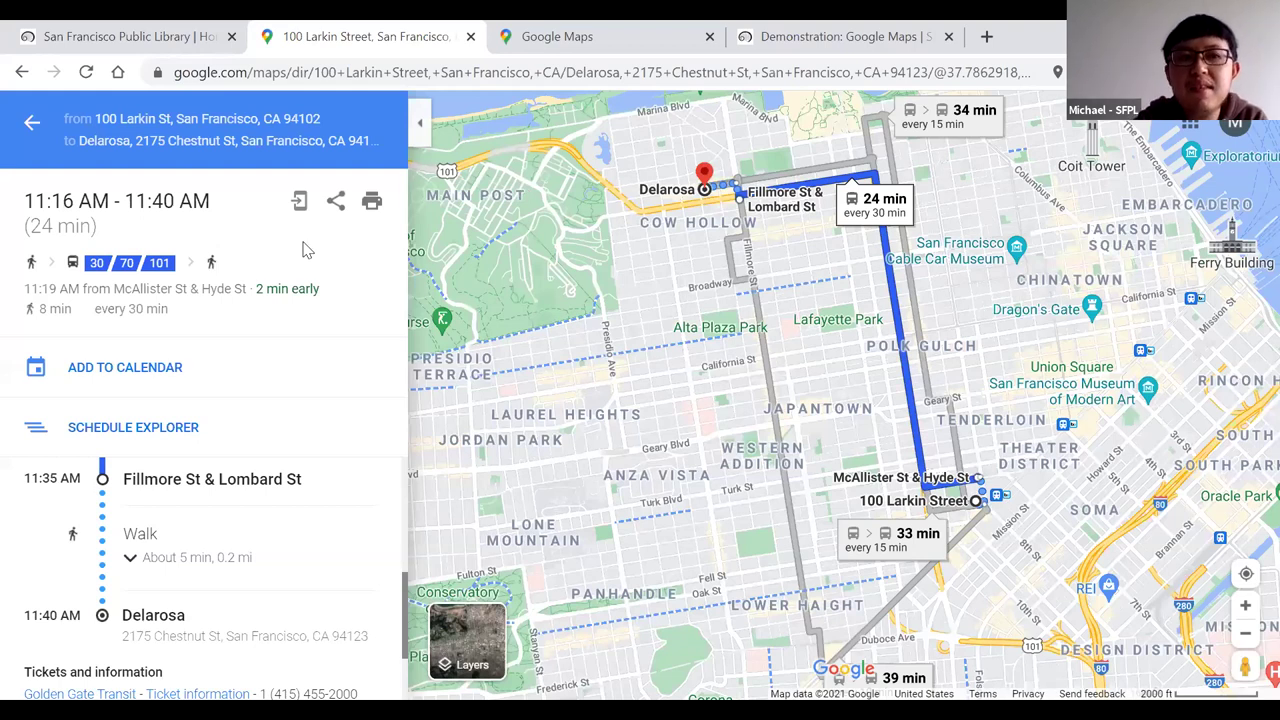
scroll(304, 282, "up", 5)
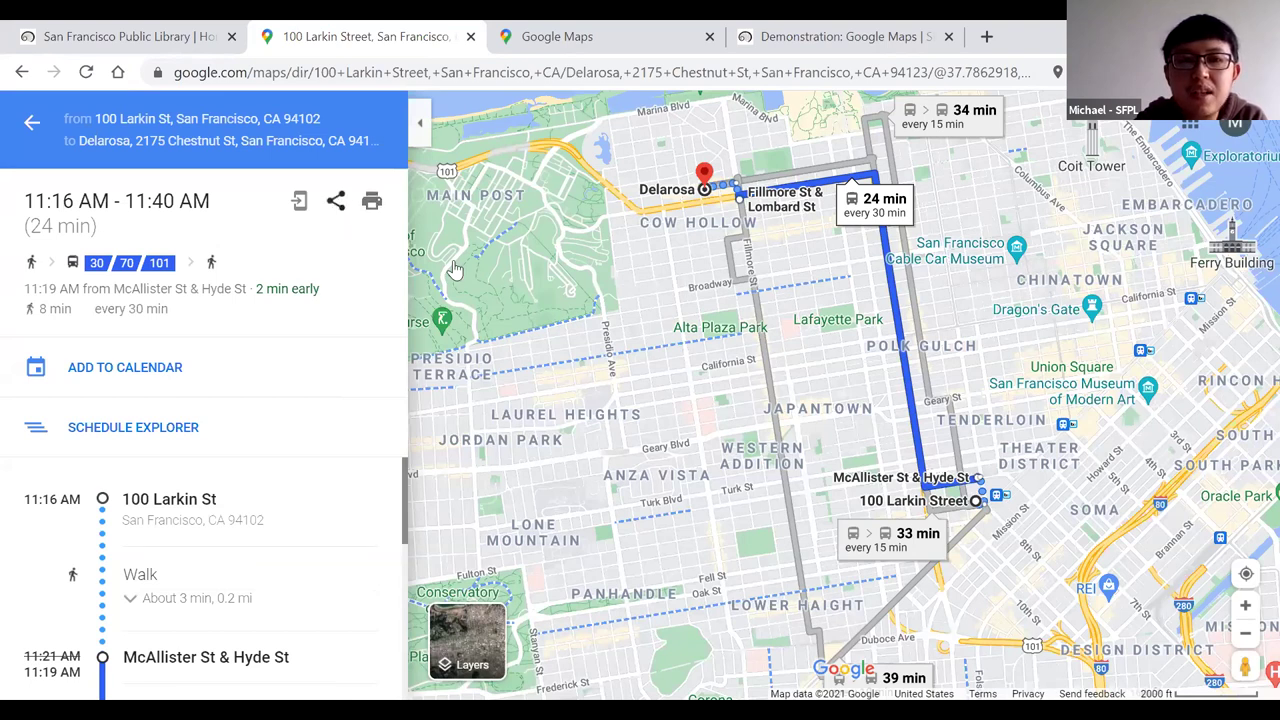
Copy the share link of the transit route, view its embeddable map and close the sharing options.
left_click(336, 202)
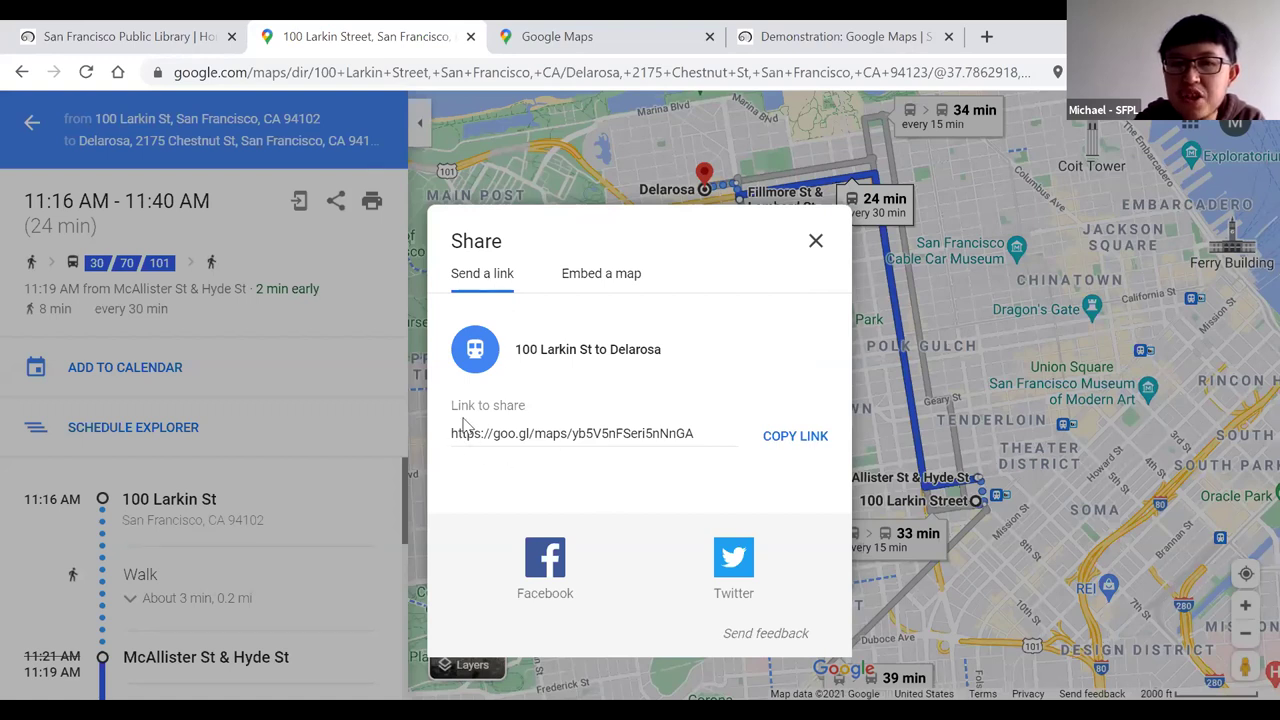
left_click(767, 443)
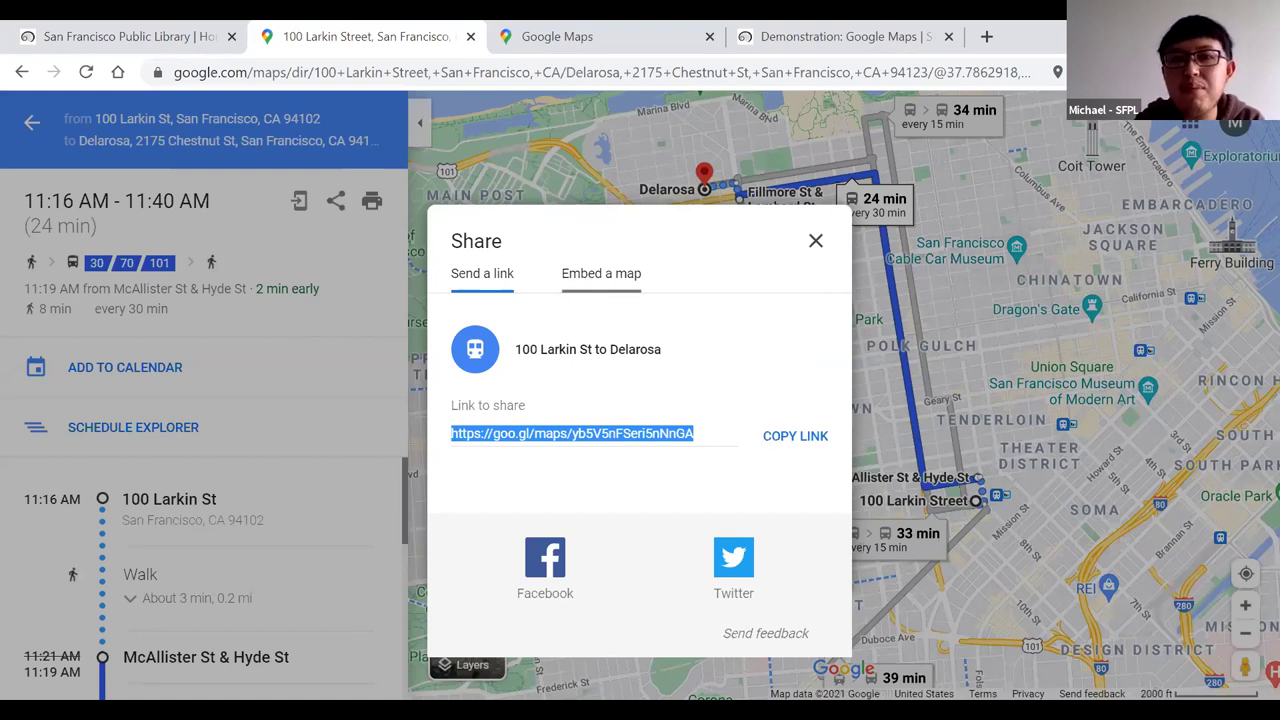
left_click(590, 276)
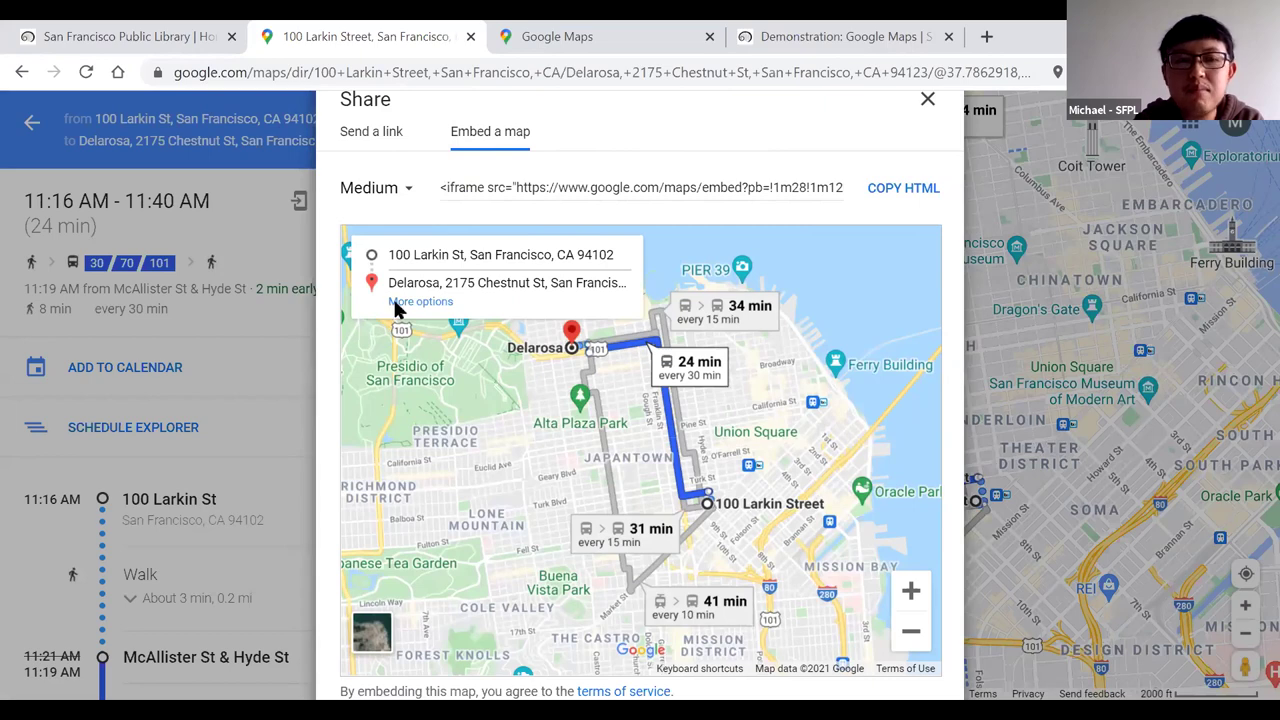
left_click(310, 400)
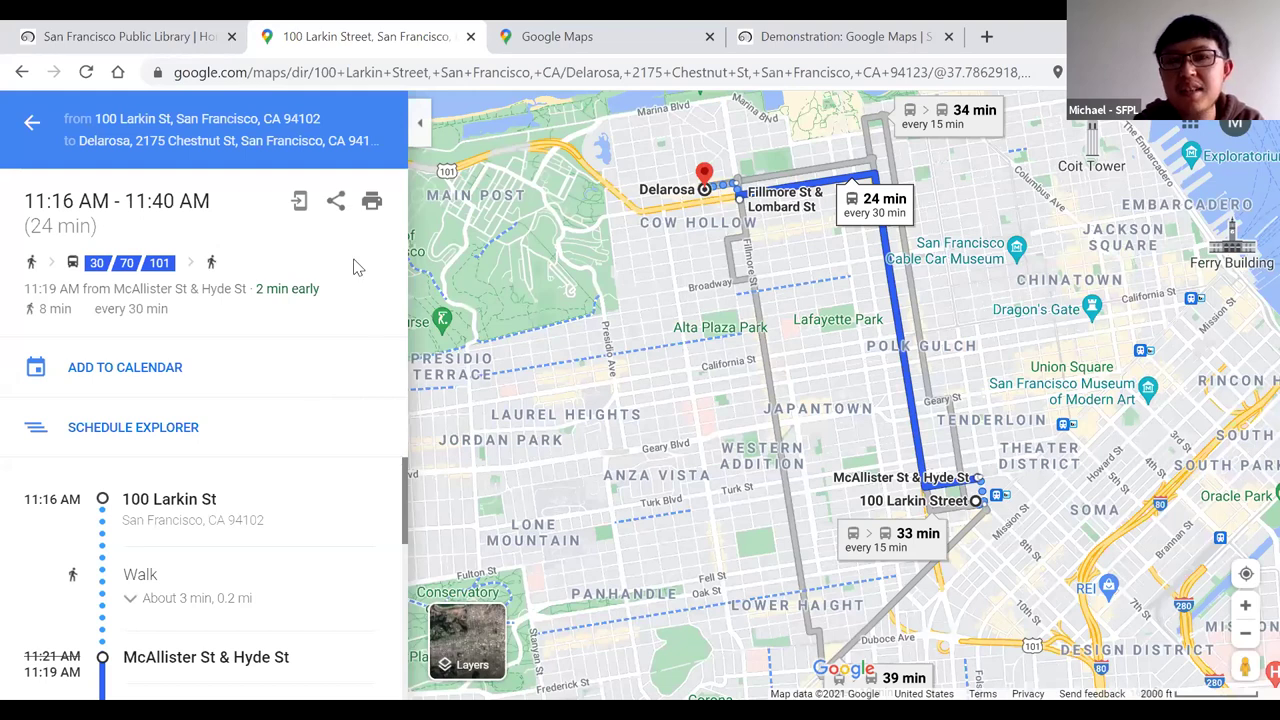
Return to the directions, switch to driving and compare the alternative routes, selecting the one via Van Ness Ave and Lombard St.
left_click(30, 124)
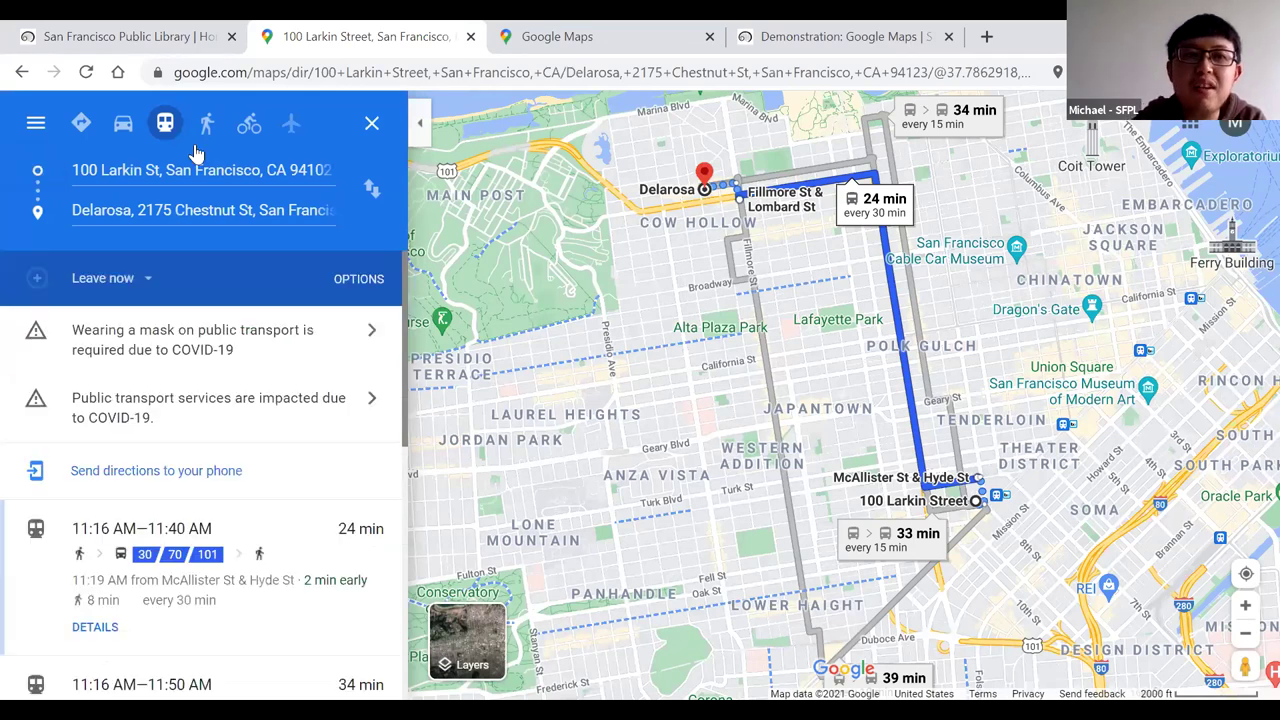
left_click(121, 128)
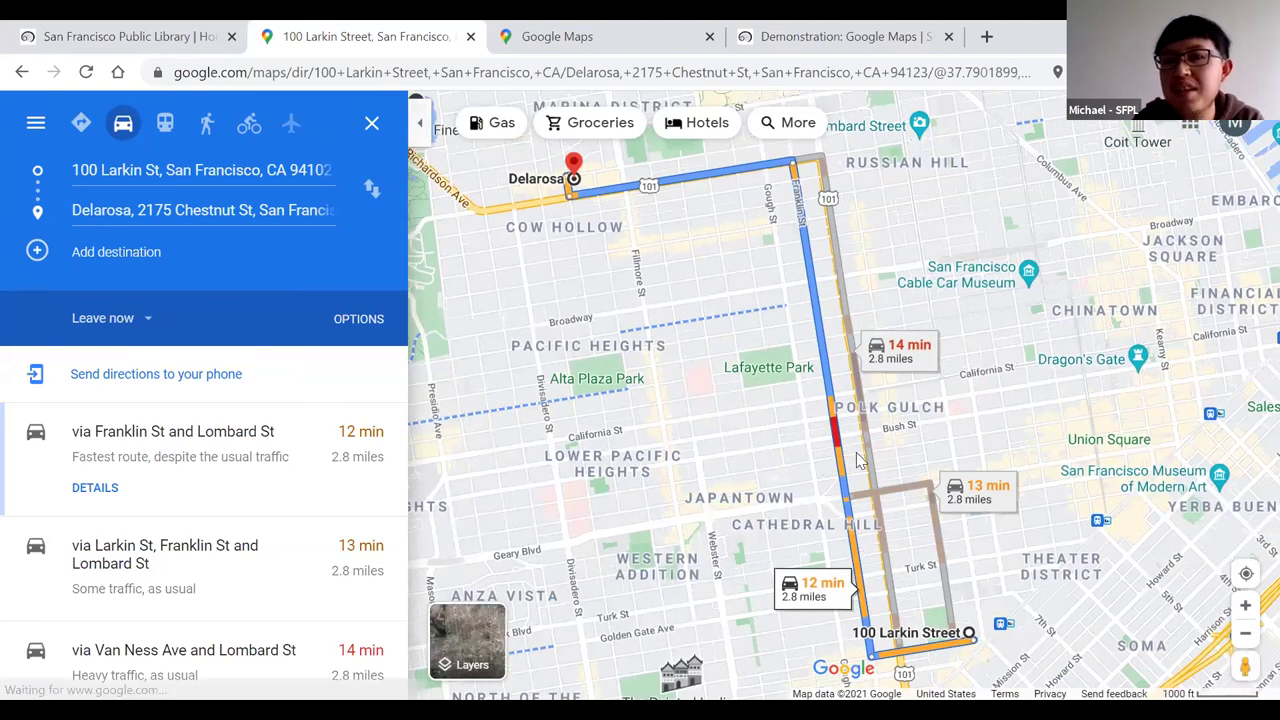
left_click(890, 358)
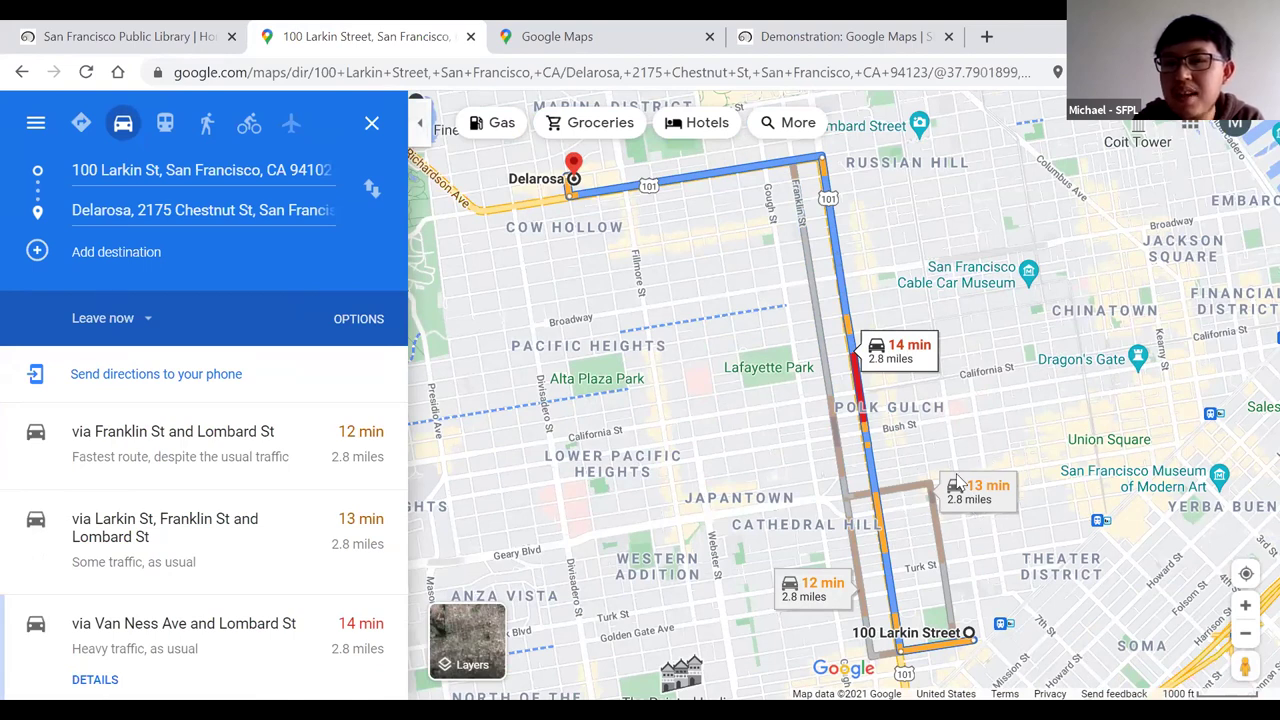
left_click(895, 372)
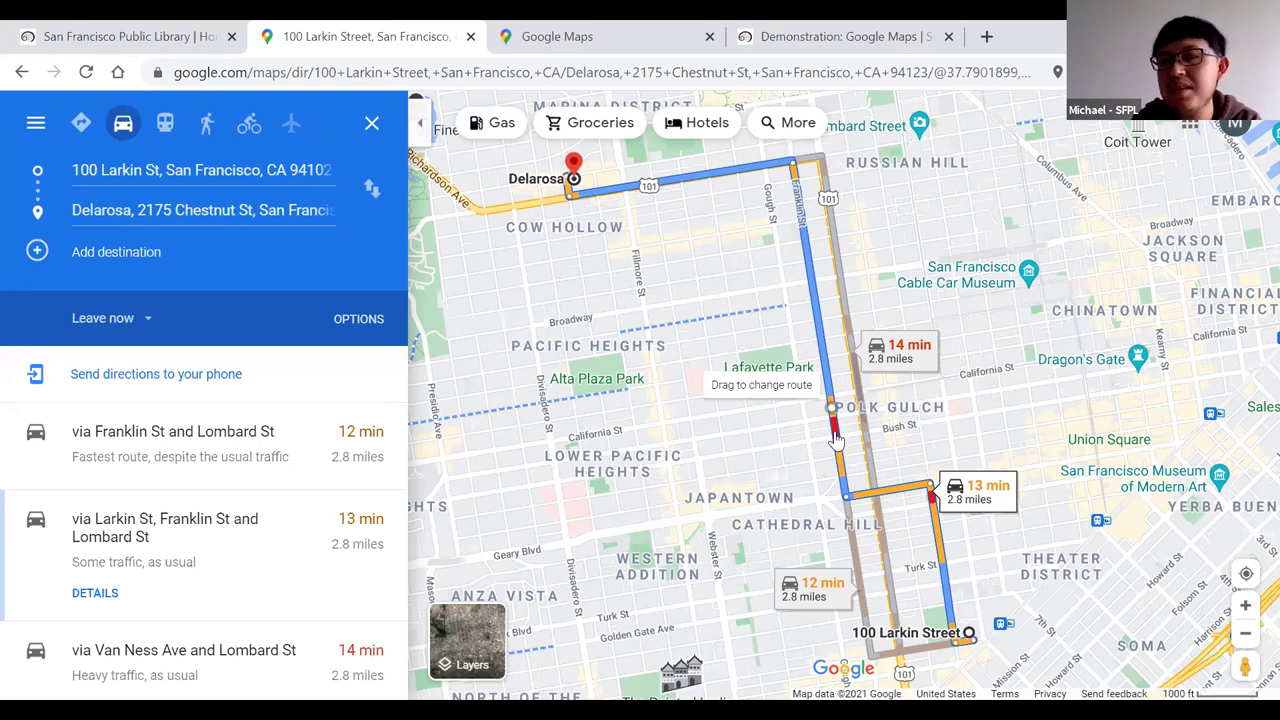
left_click(840, 270)
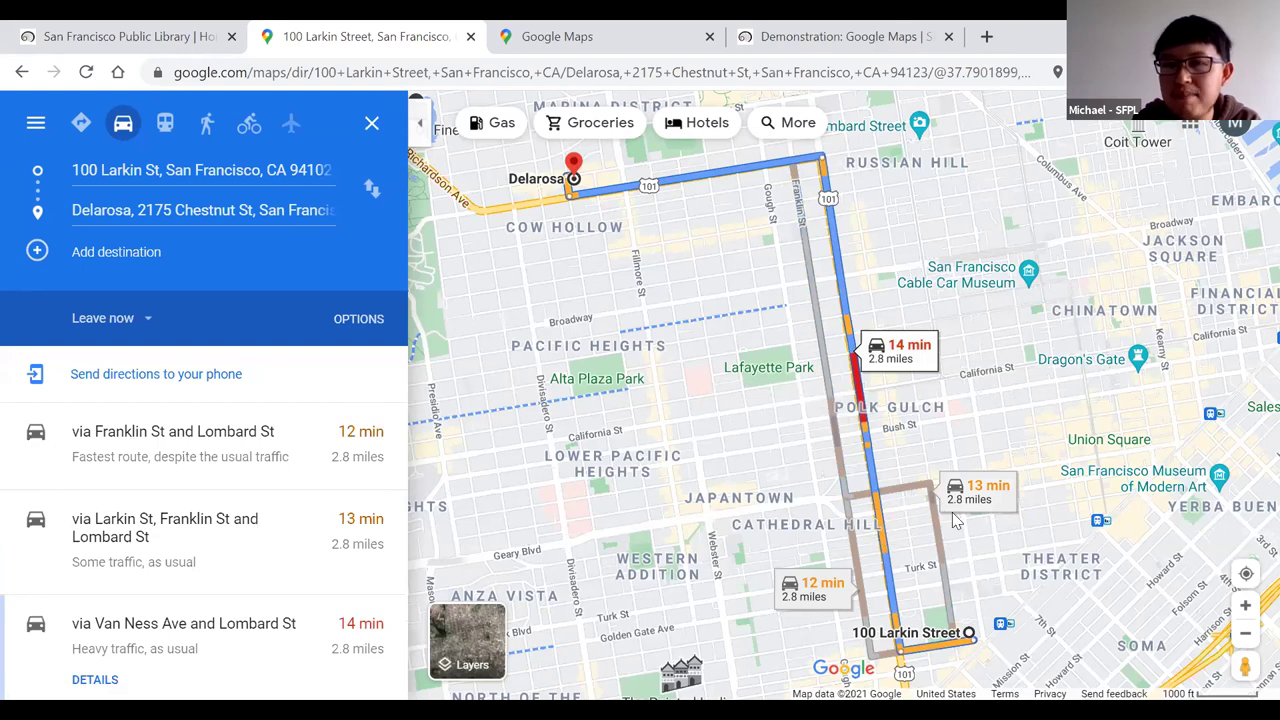
Select the driving route via Larkin St, Franklin St and Lombard St, and add The Palace Of Fine Arts as a destination after Delarosa.
left_click(815, 302)
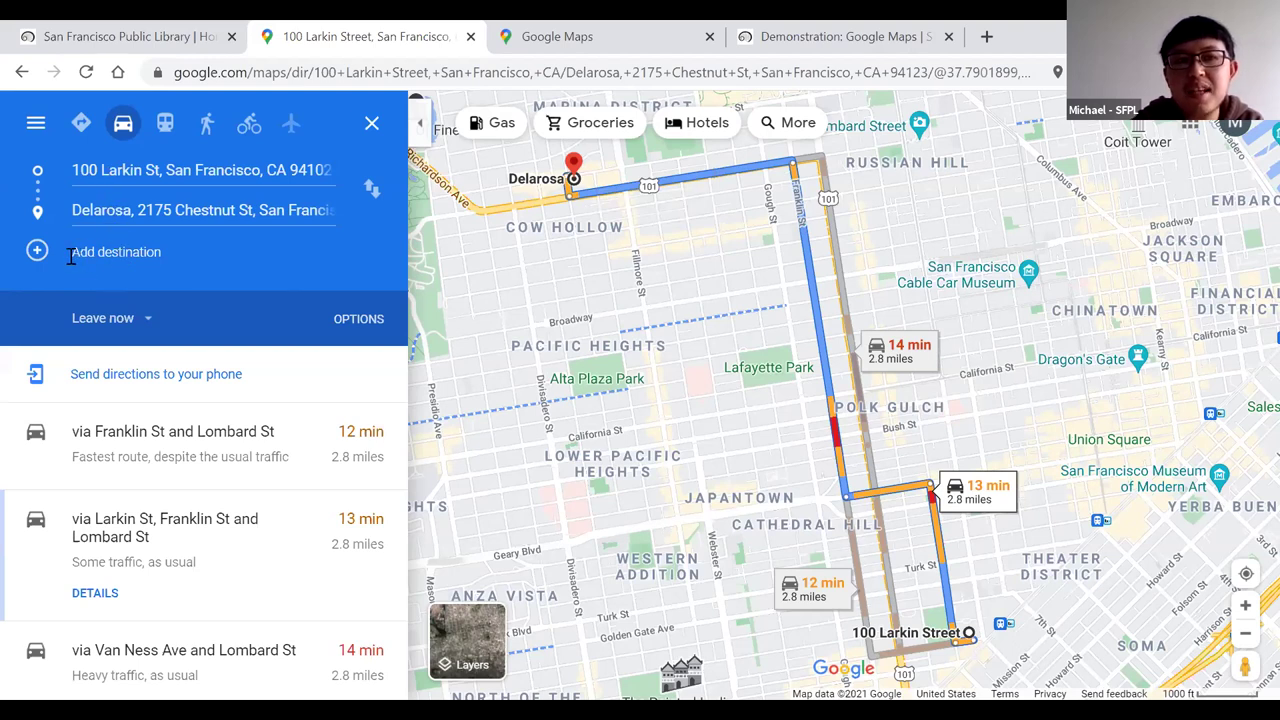
left_click(167, 253)
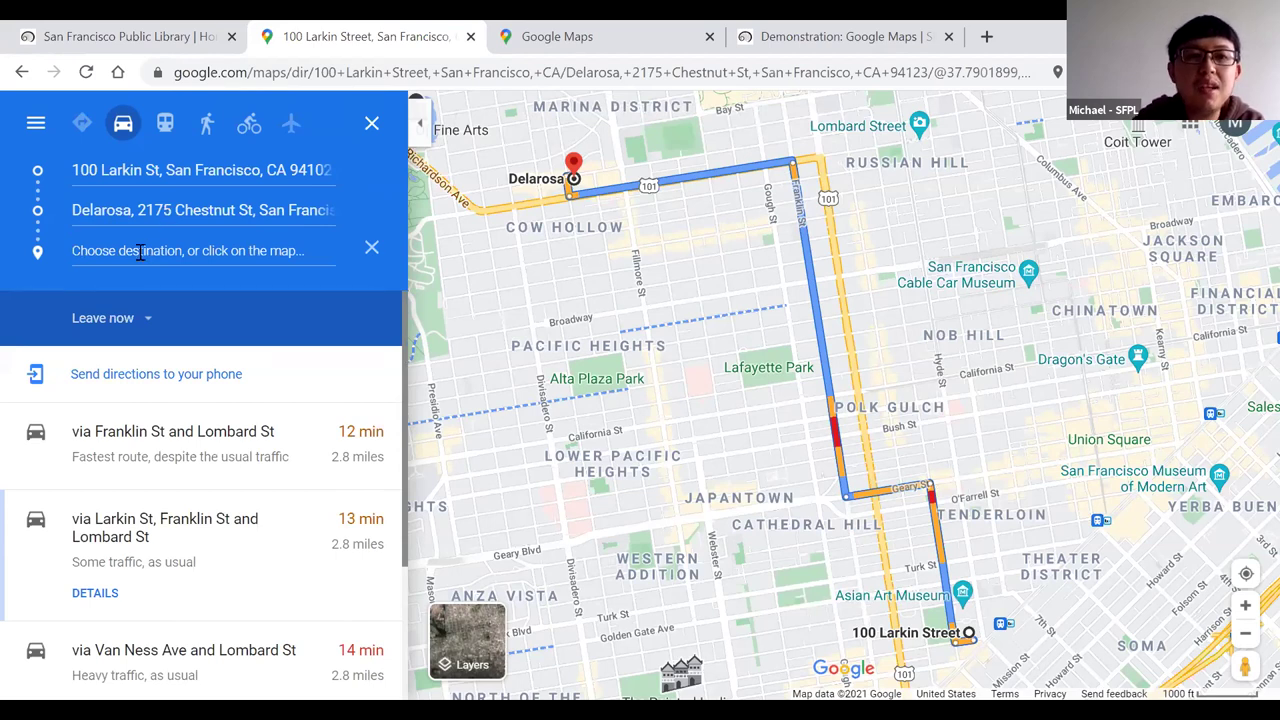
left_click(140, 252)
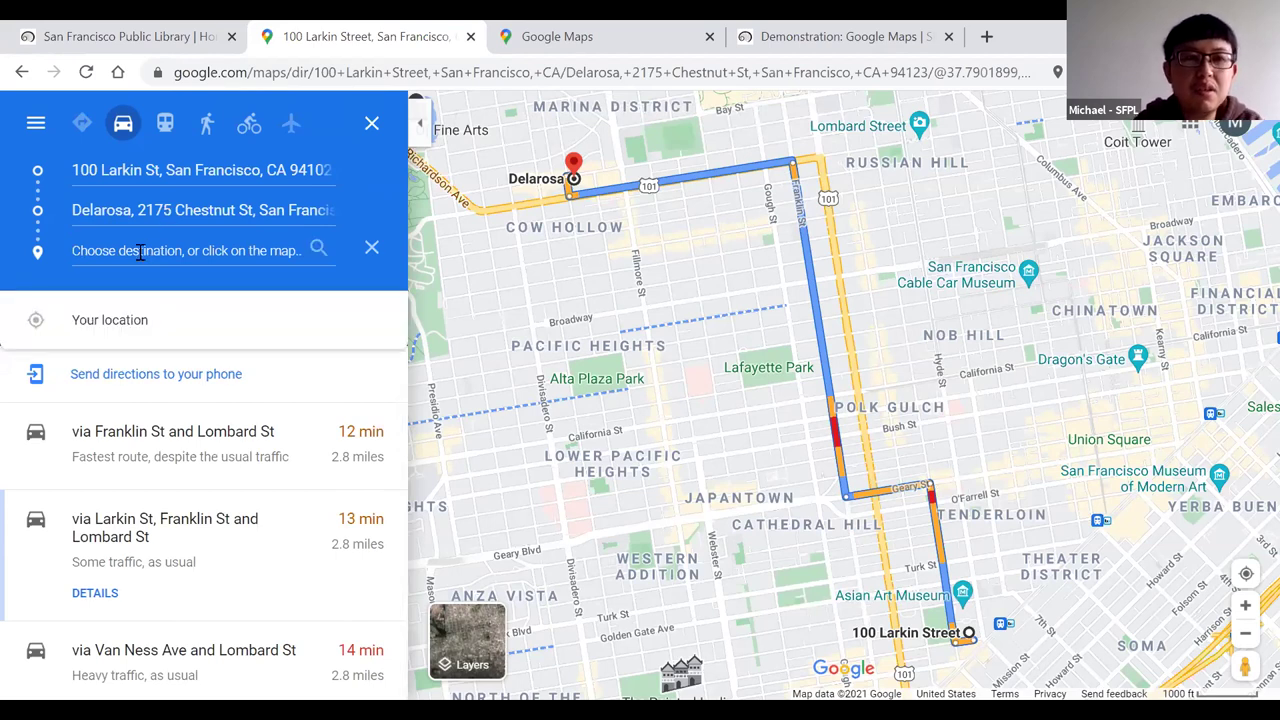
type("Palace")
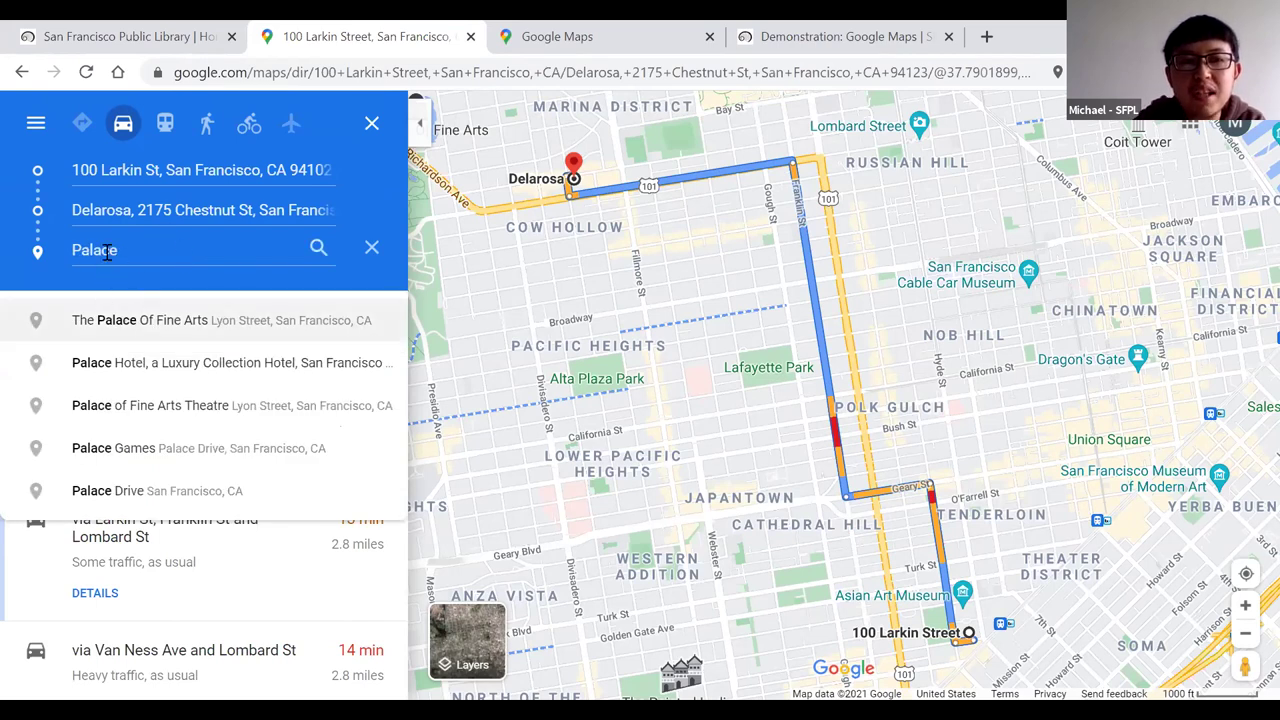
left_click(150, 322)
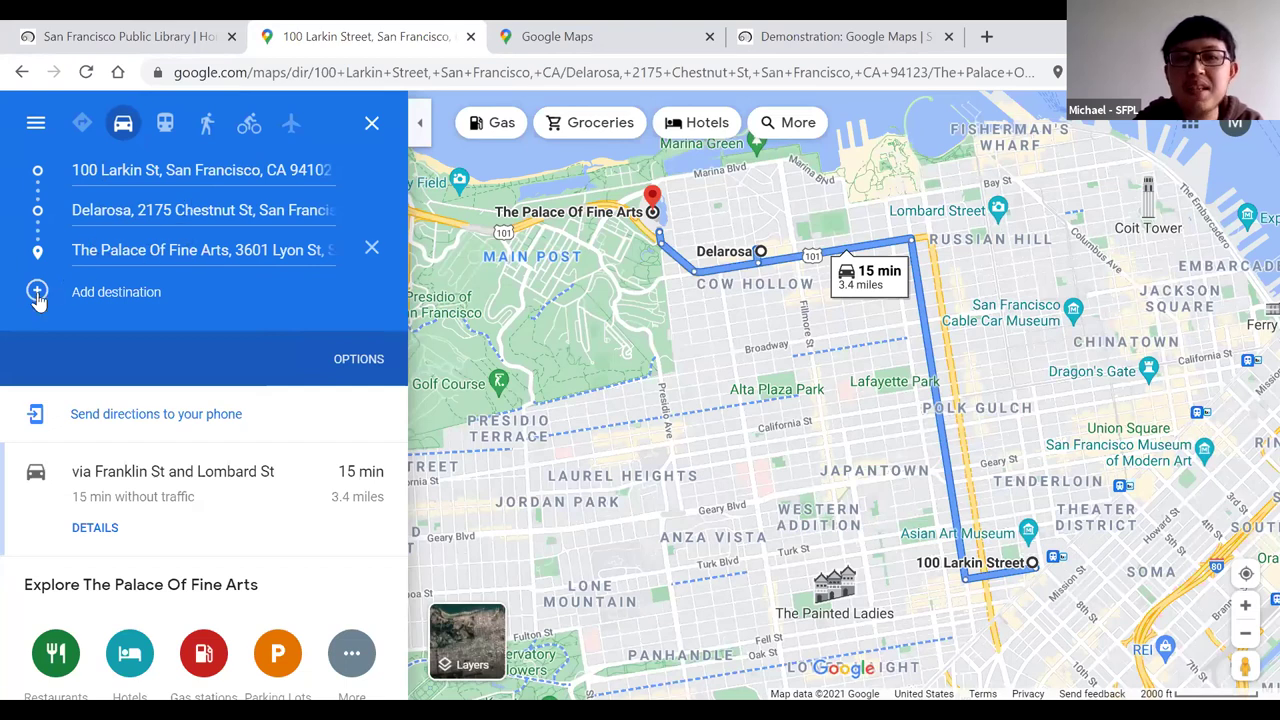
Add the San Francisco Zoo as another destination after The Palace Of Fine Arts.
left_click(97, 291)
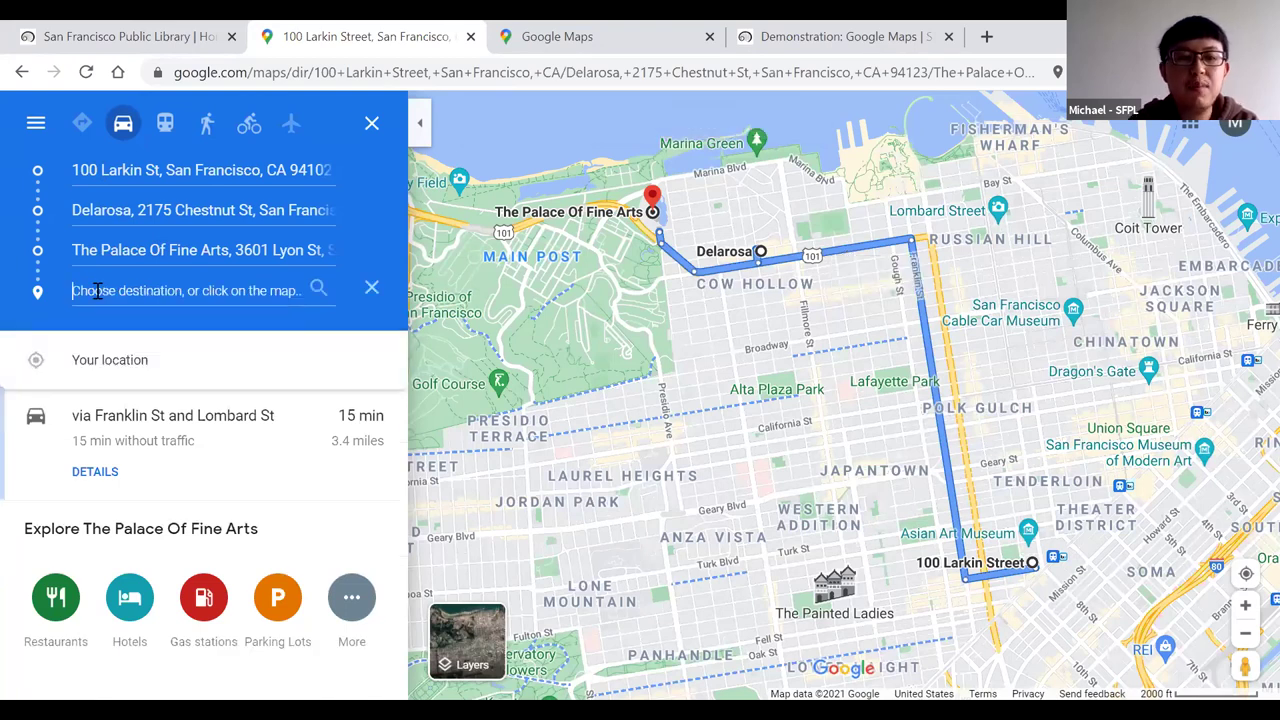
type("Zoo")
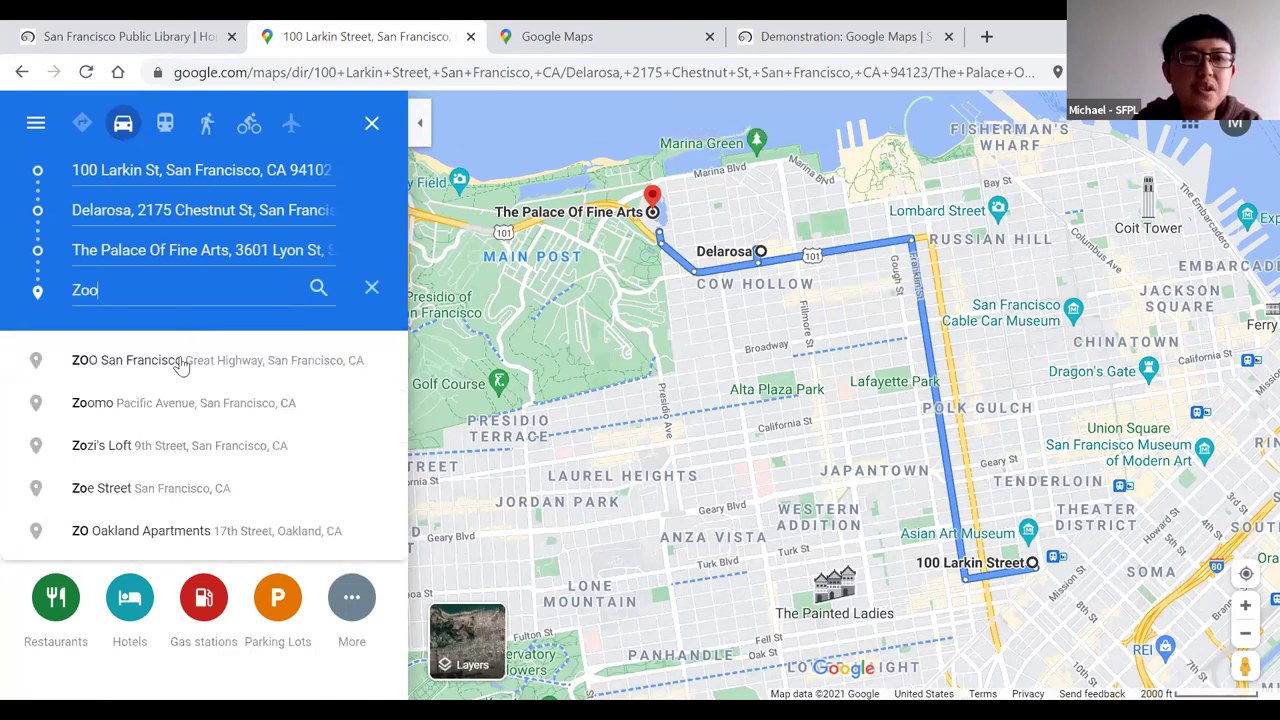
left_click(113, 360)
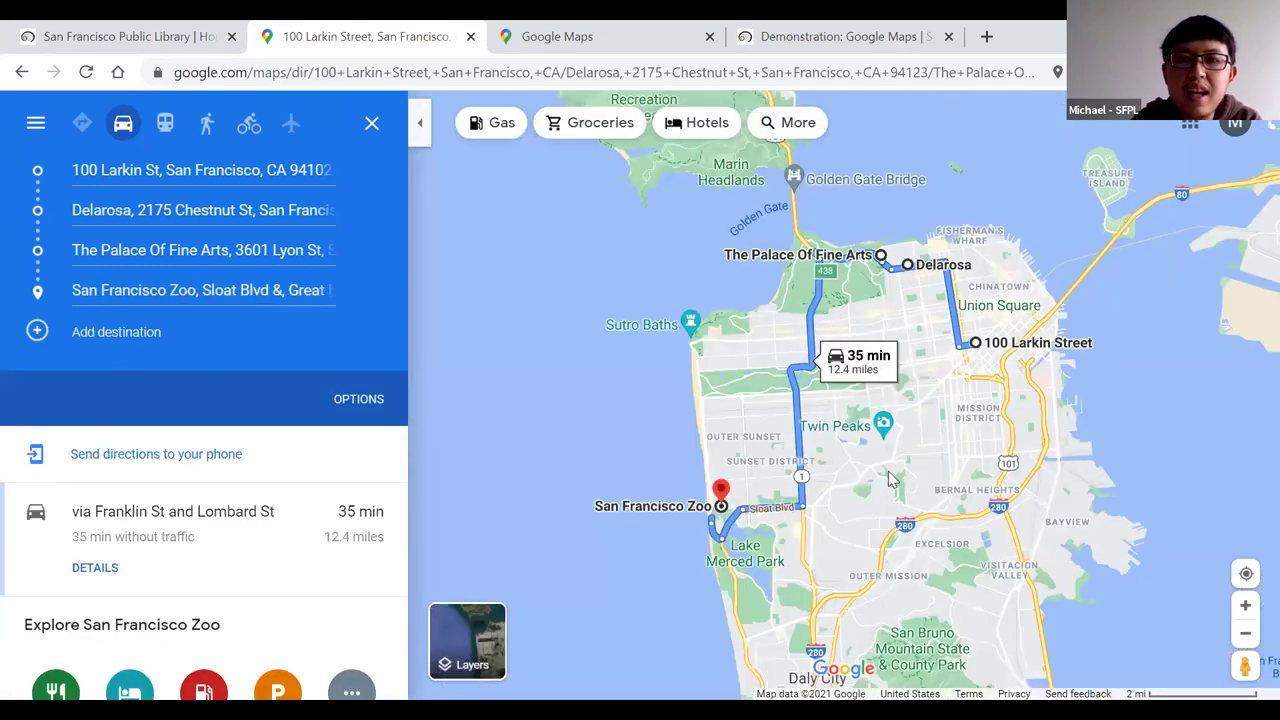
Look over the multi-stop driving route from 100 Larkin Street to the San Francisco Zoo and close the directions.
scroll(893, 480, "up", 2)
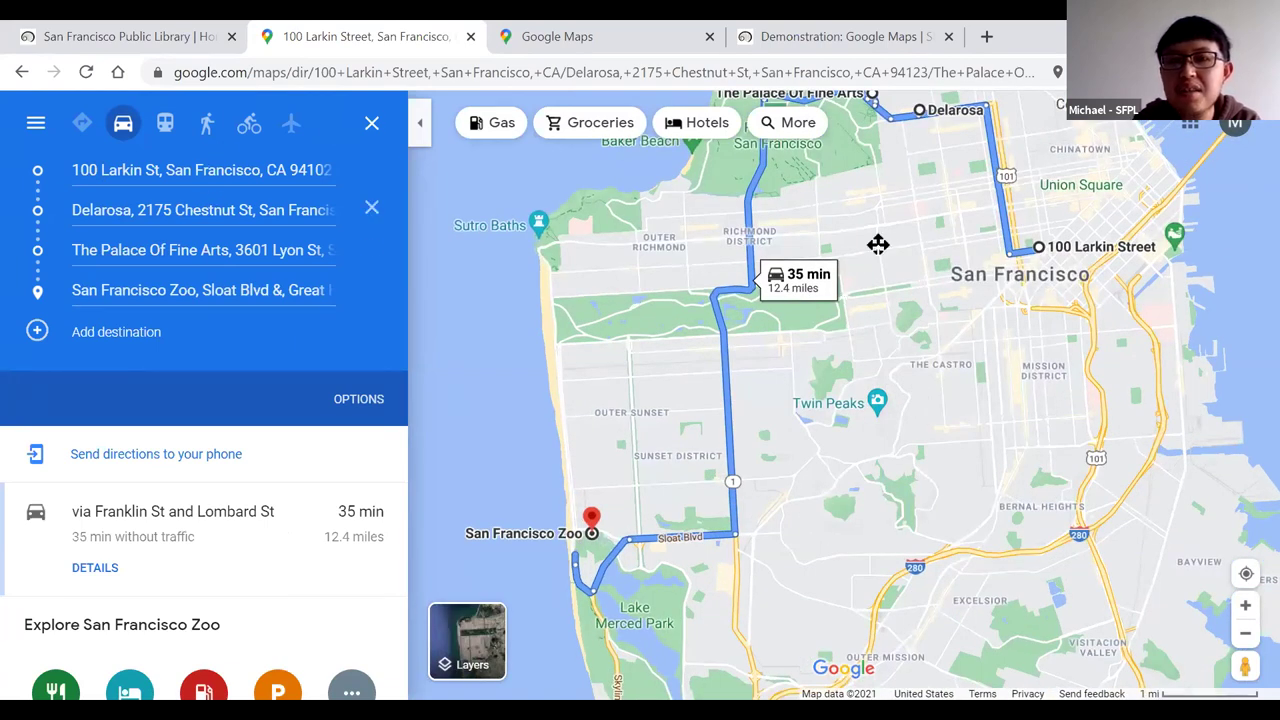
left_click_drag(1025, 255, 1004, 348)
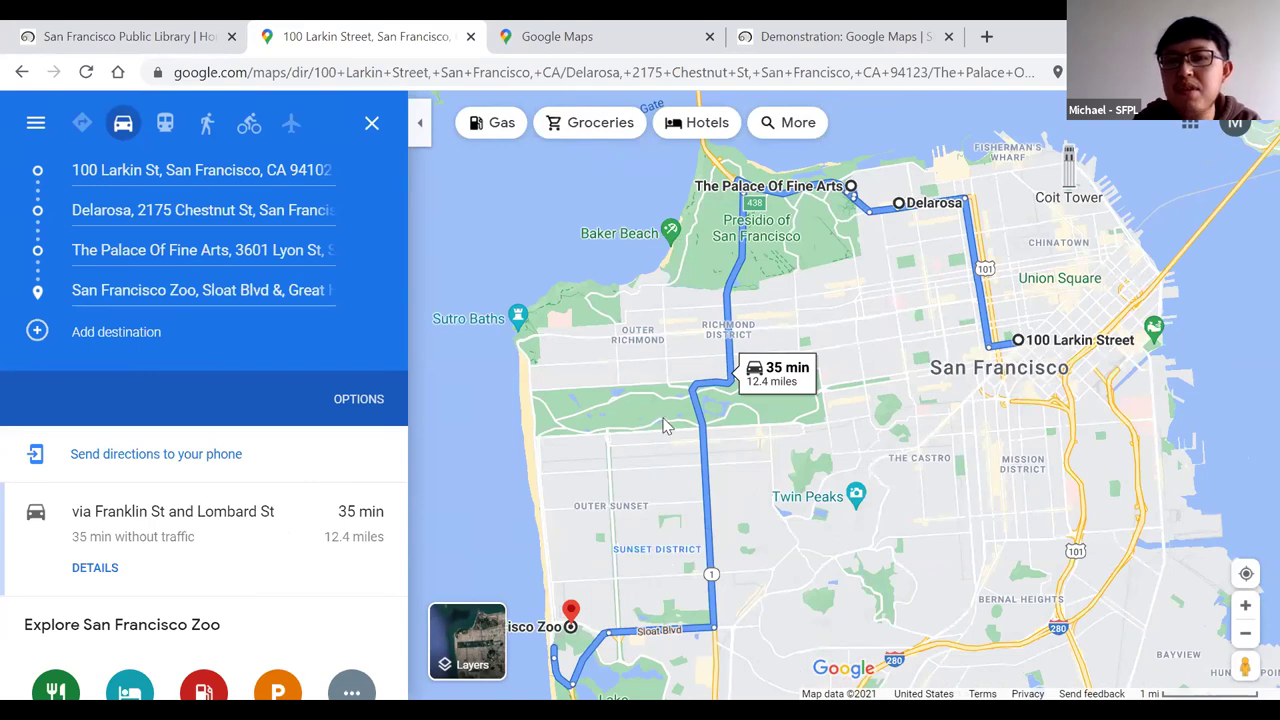
left_click_drag(429, 583, 453, 440)
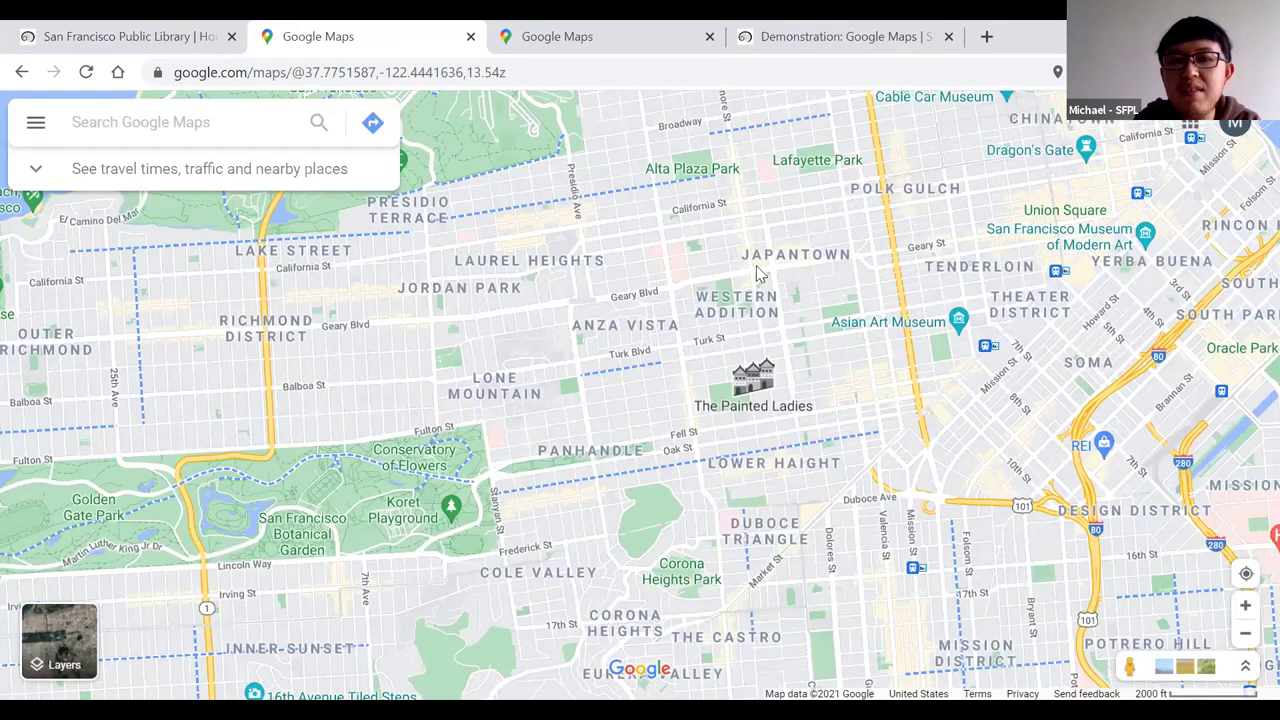
Explore the San Francisco map in close detail around Civic Center Plaza and the San Francisco Public Library.
scroll(758, 273, "up", 3)
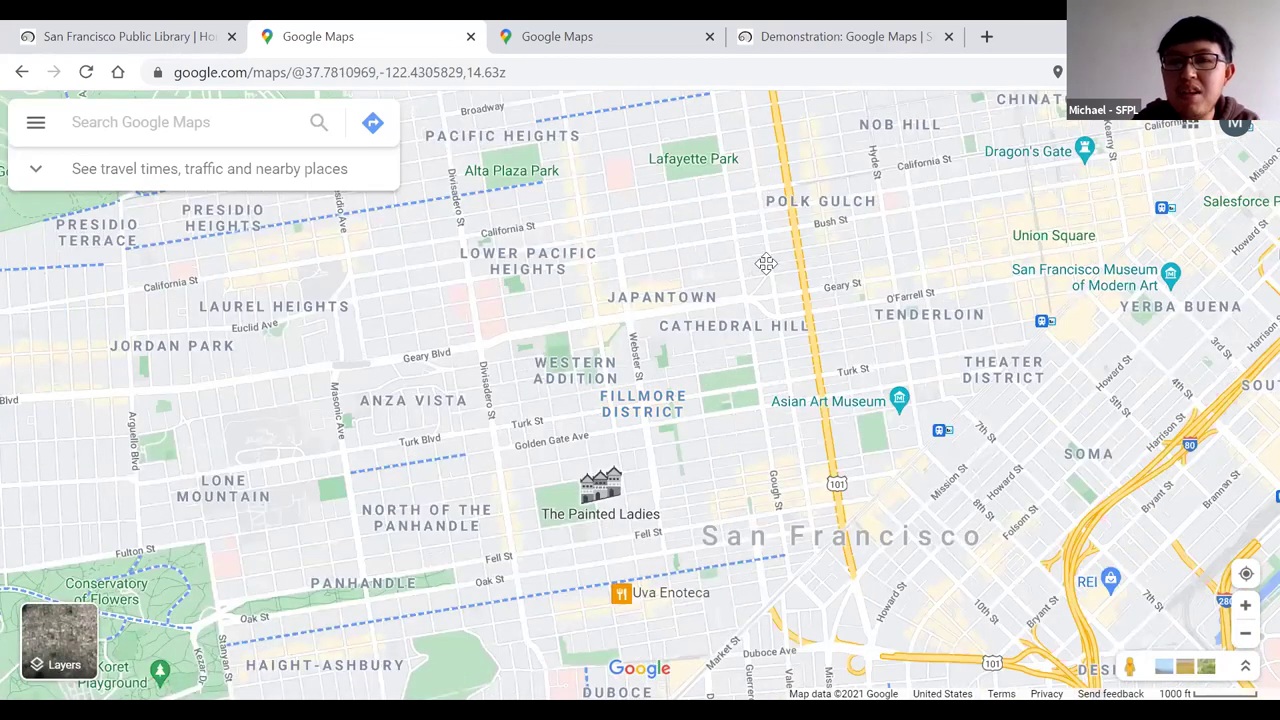
left_click_drag(806, 332, 777, 371)
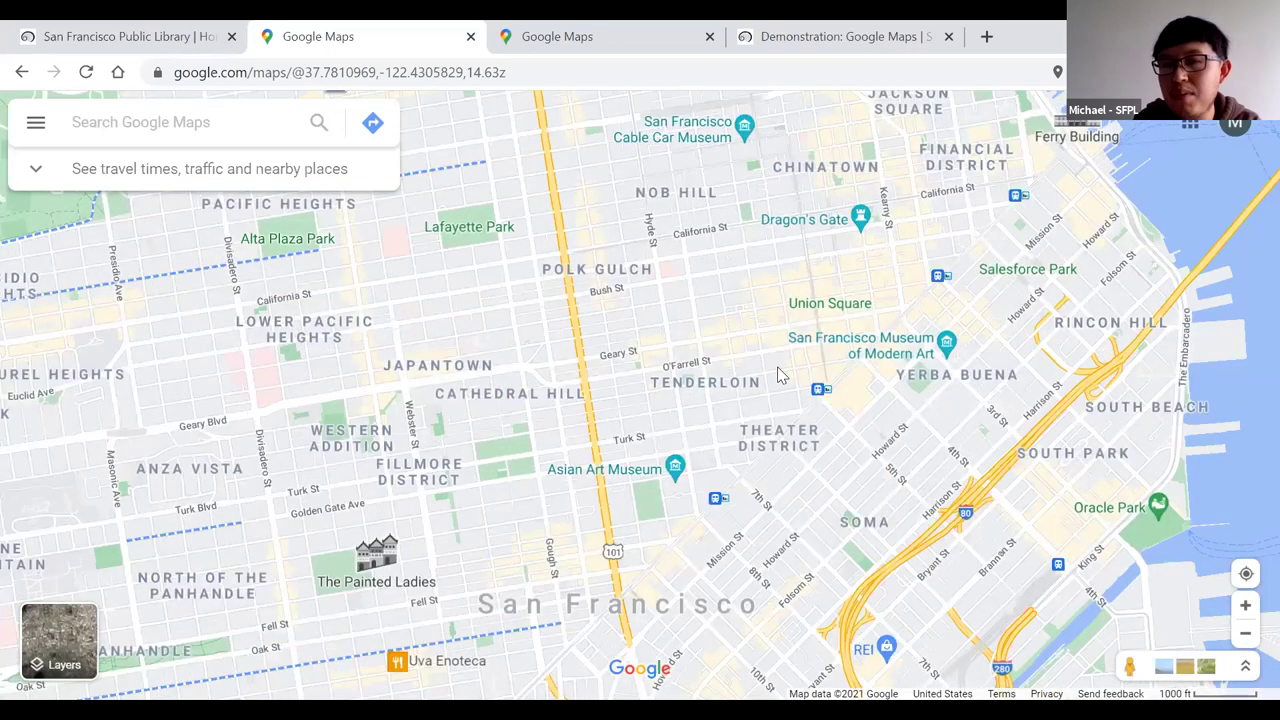
scroll(786, 414, "up", 2)
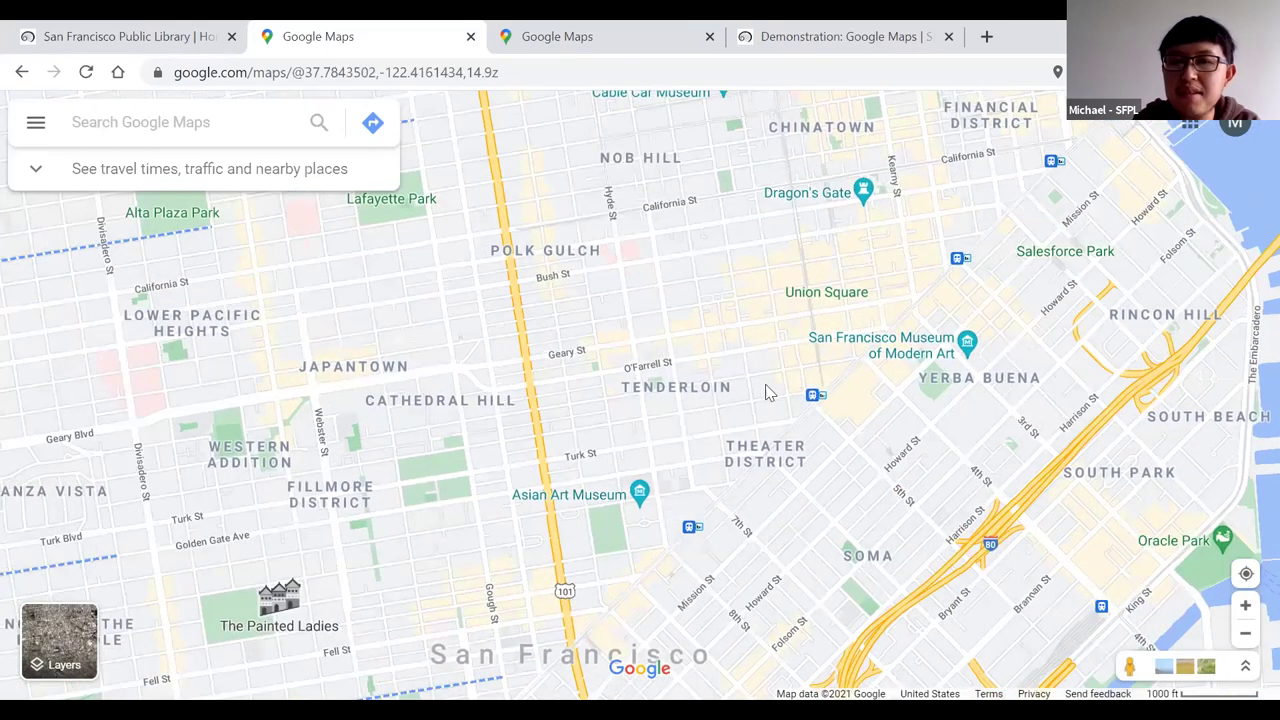
scroll(766, 391, "up", 3)
scroll(745, 408, "down", 3)
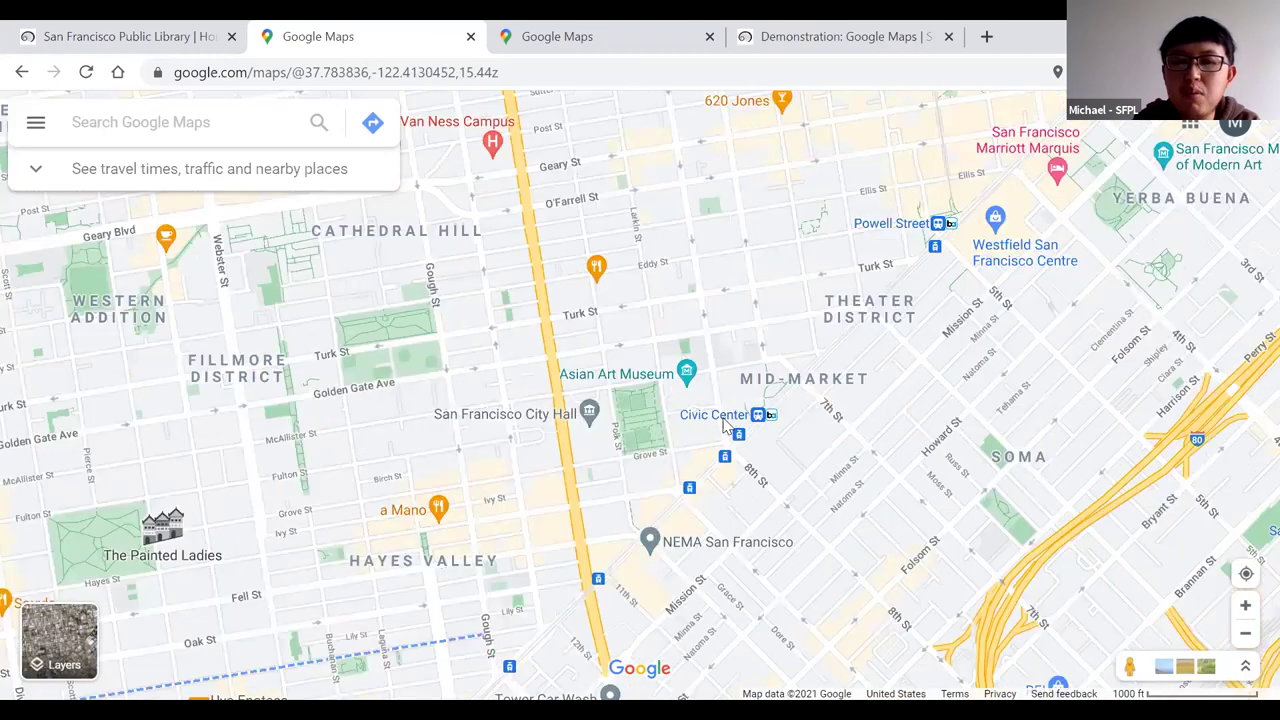
scroll(729, 400, "up", 4)
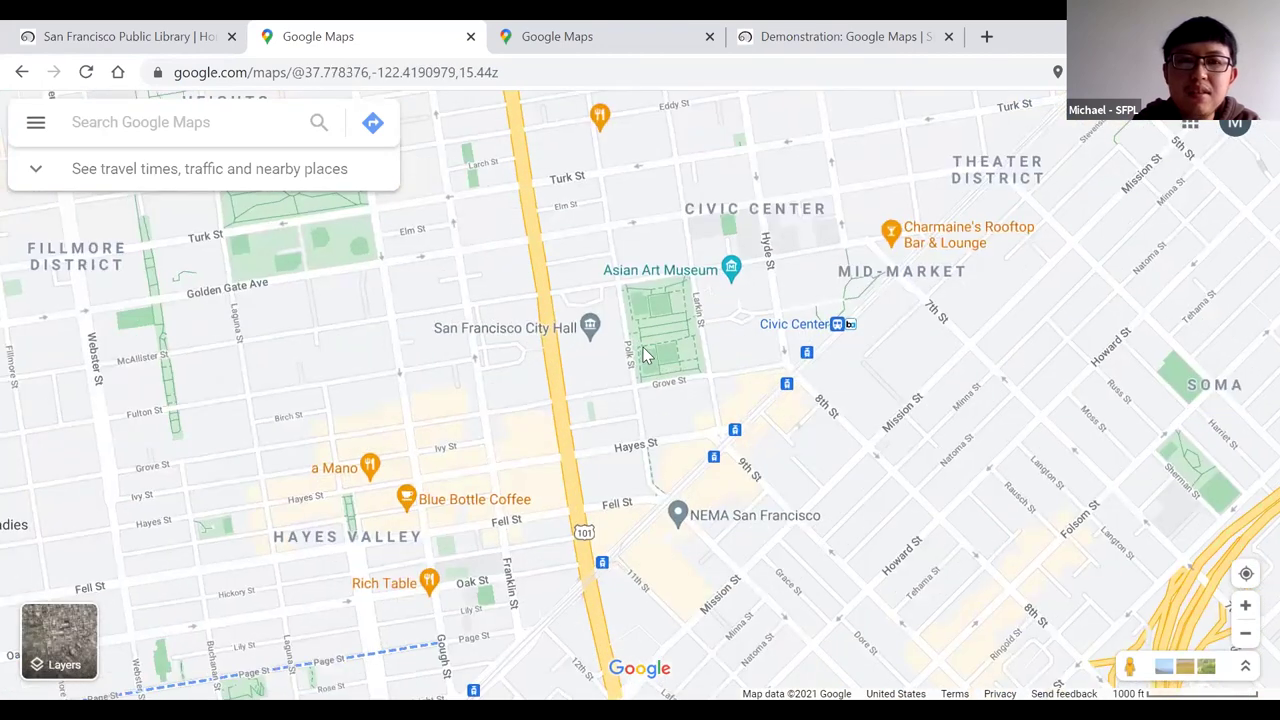
scroll(820, 363, "up", 3)
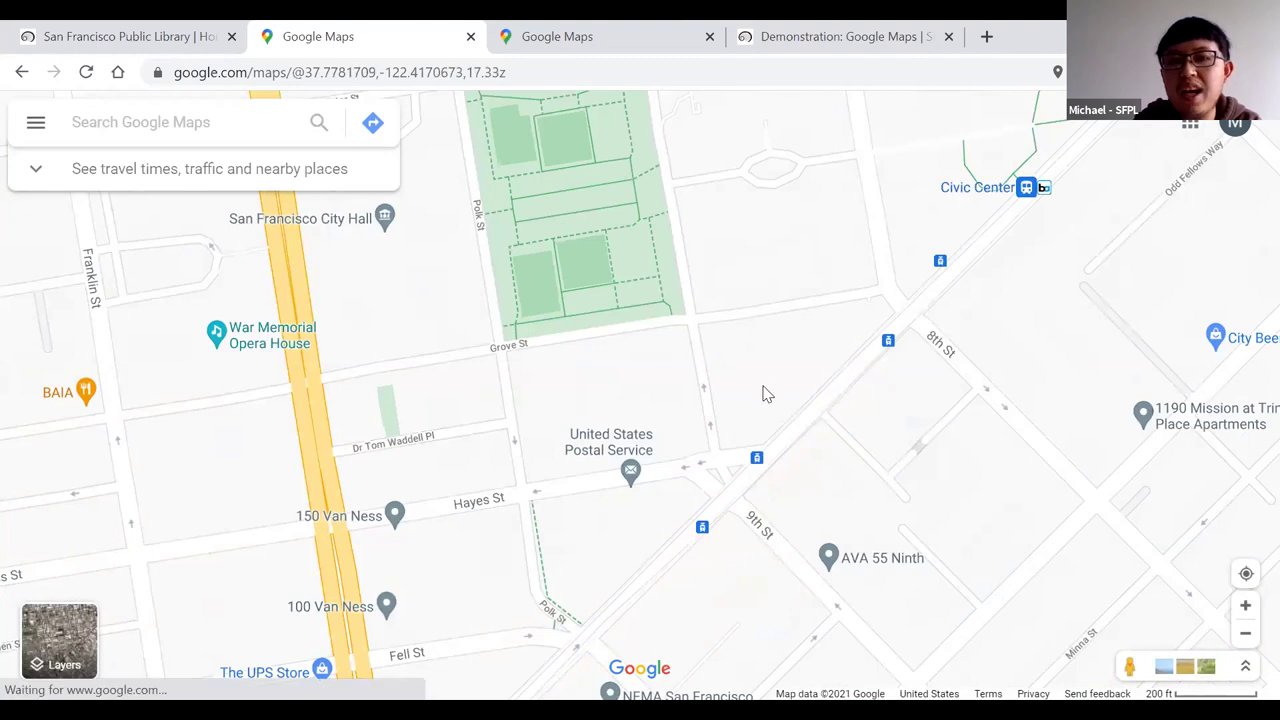
scroll(720, 406, "up", 3)
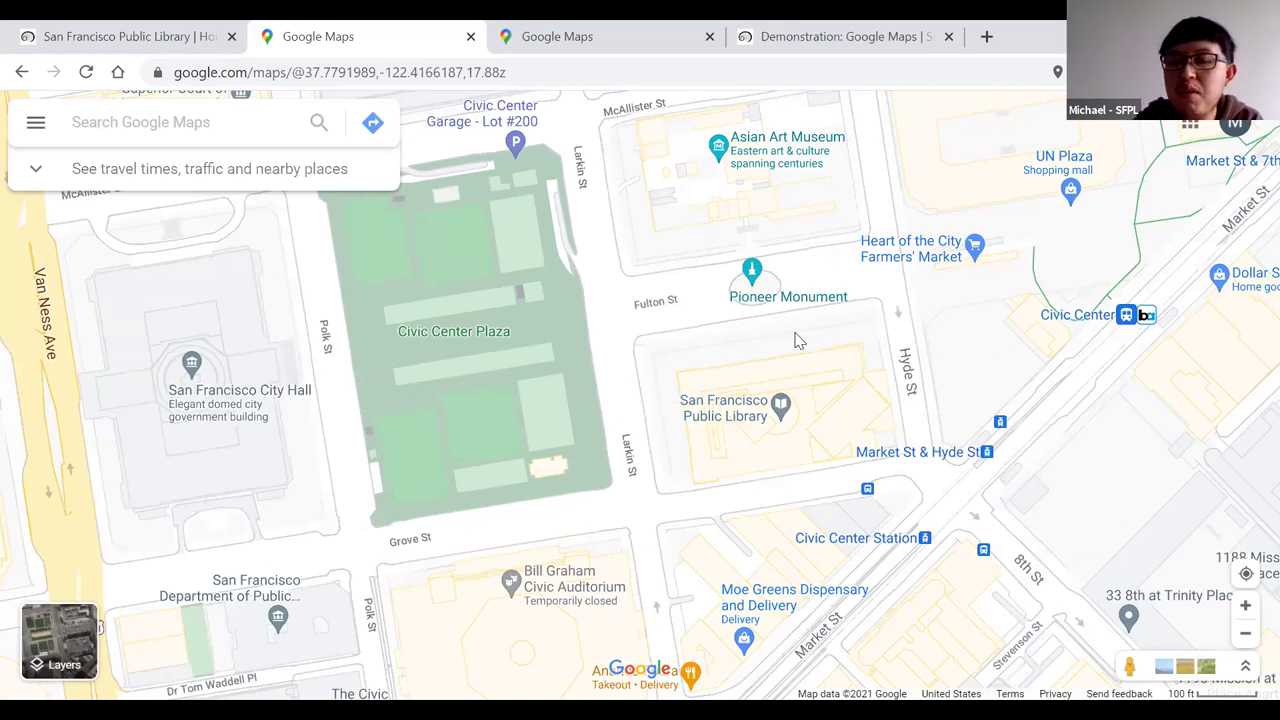
Preview the Pioneer Monument on the map near Fulton St and open its place details.
mouse_move(724, 410)
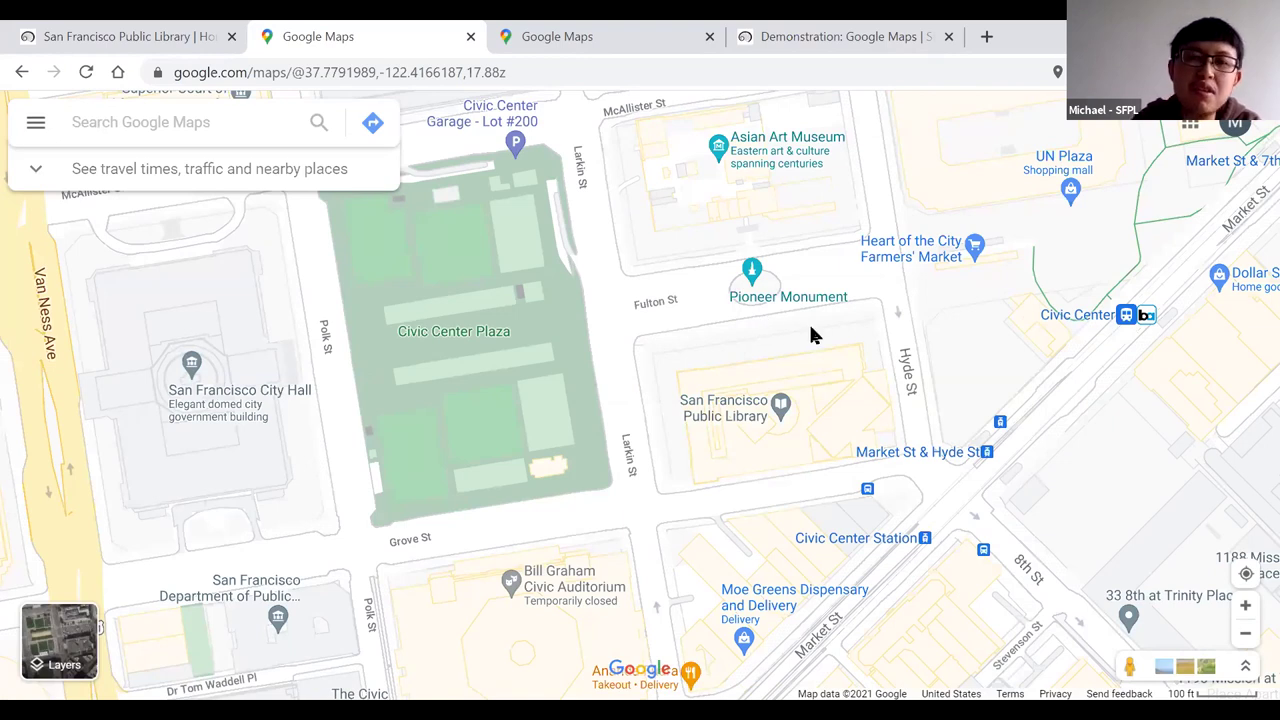
mouse_move(755, 303)
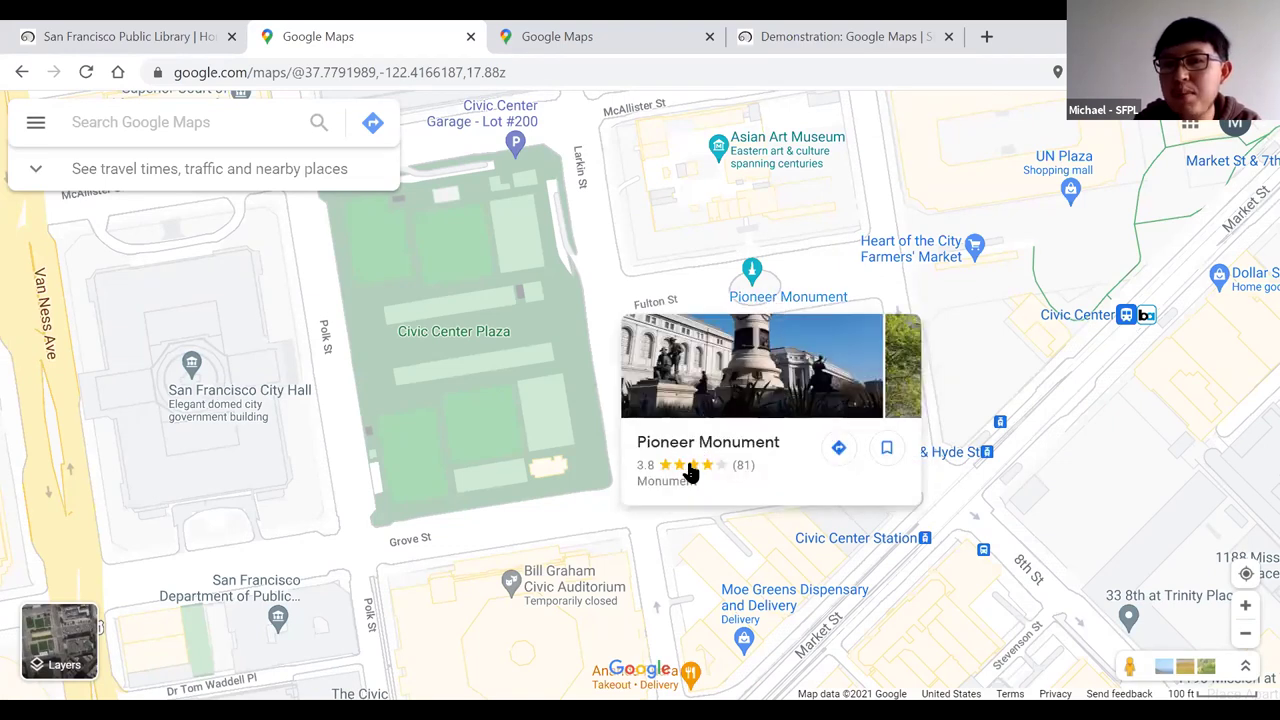
left_click(764, 302)
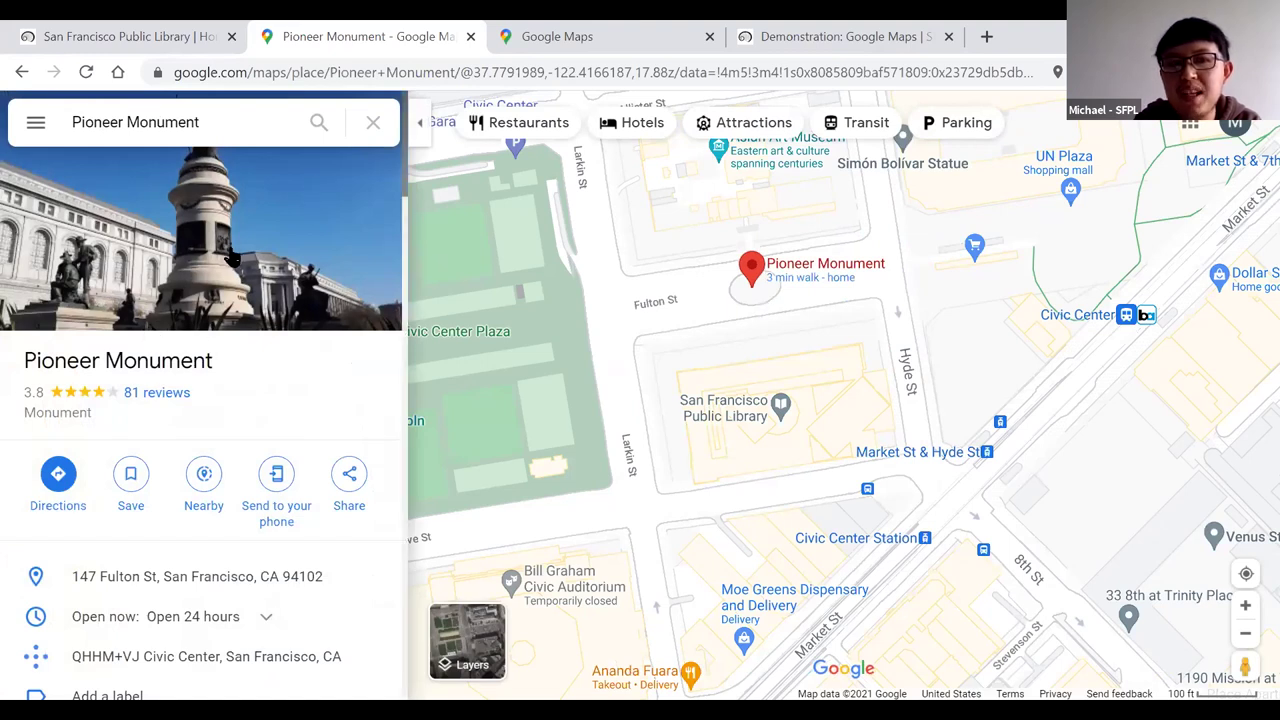
Review the Pioneer Monument's address, opening hours, missing information, popular times and photos.
scroll(155, 422, "down", 1)
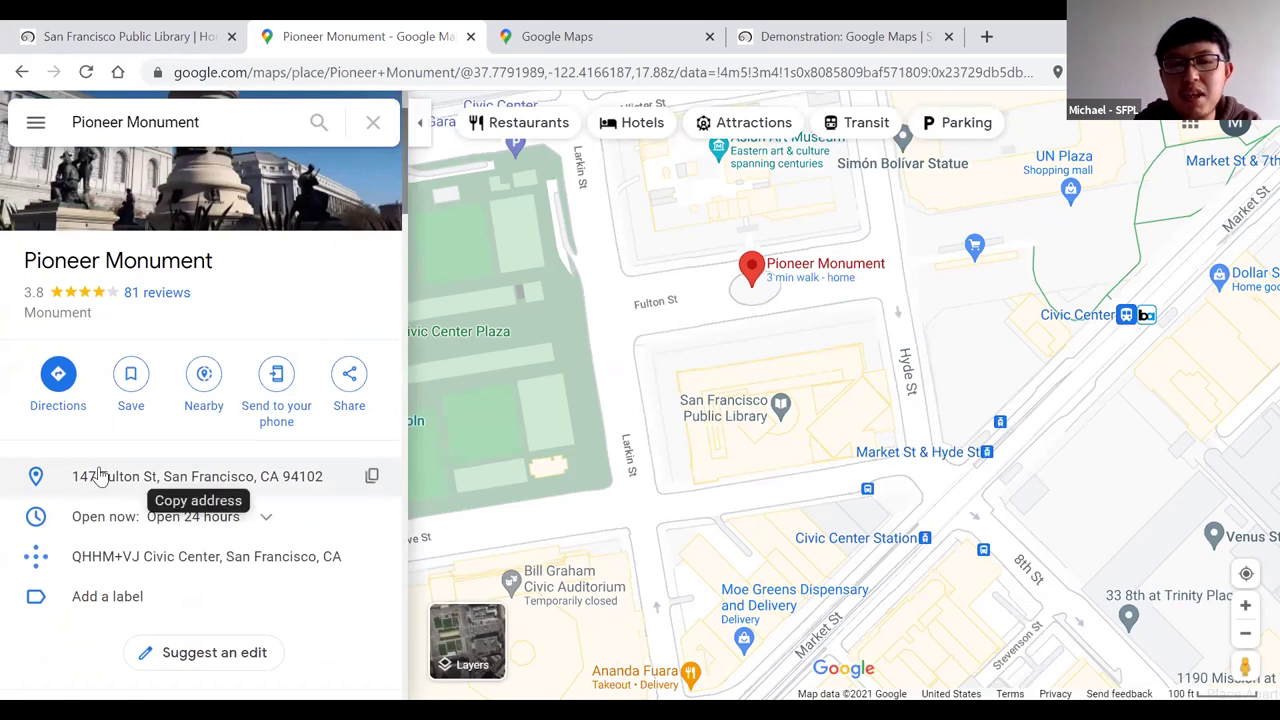
scroll(160, 470, "down", 1)
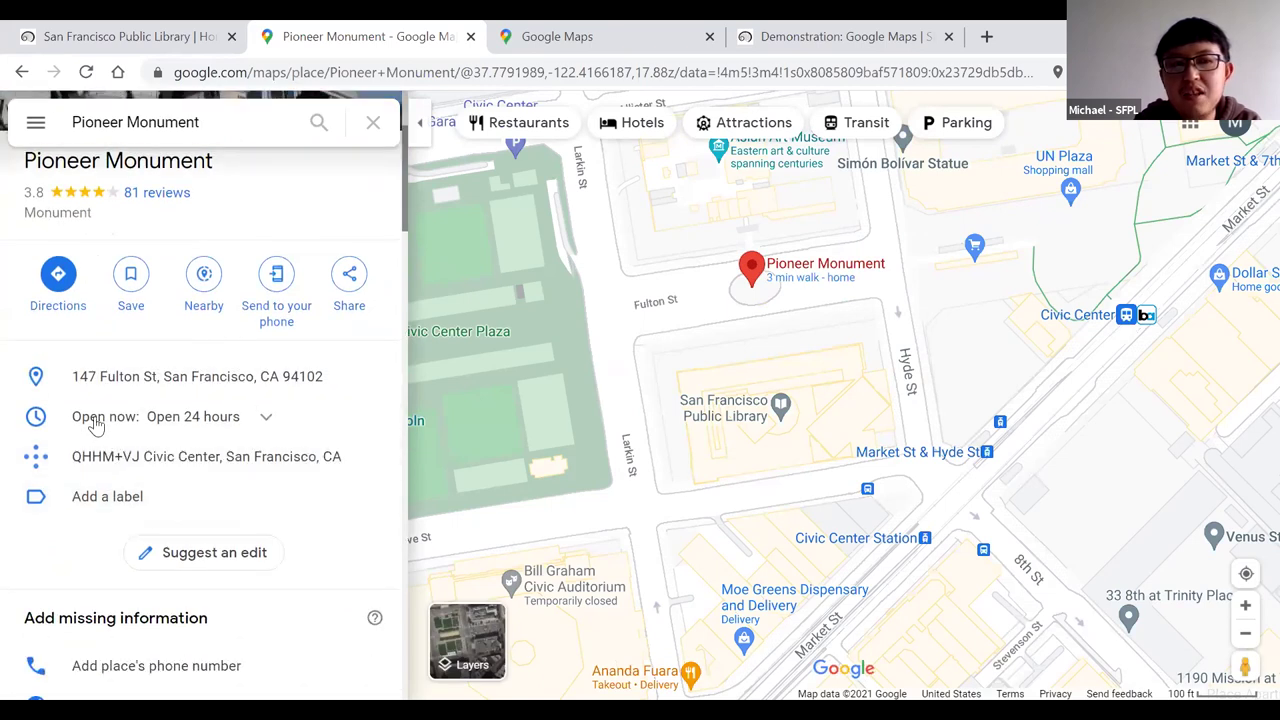
scroll(180, 470, "down", 3)
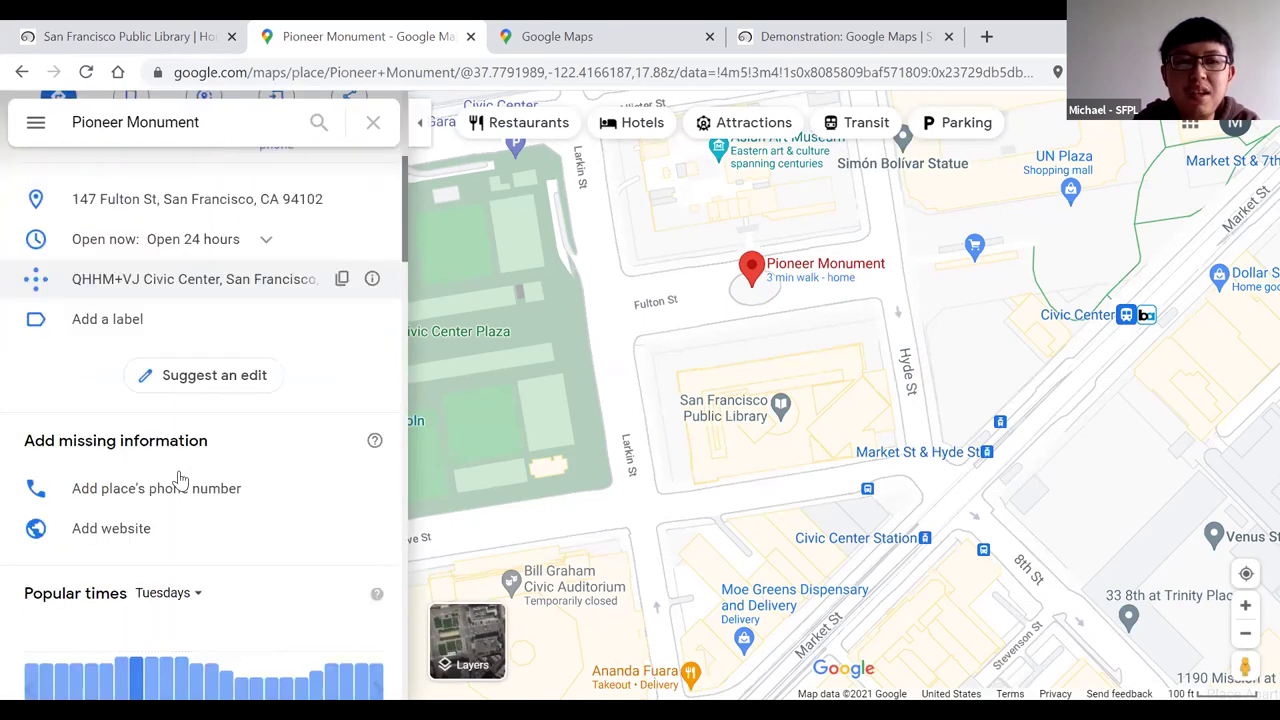
scroll(185, 470, "down", 2)
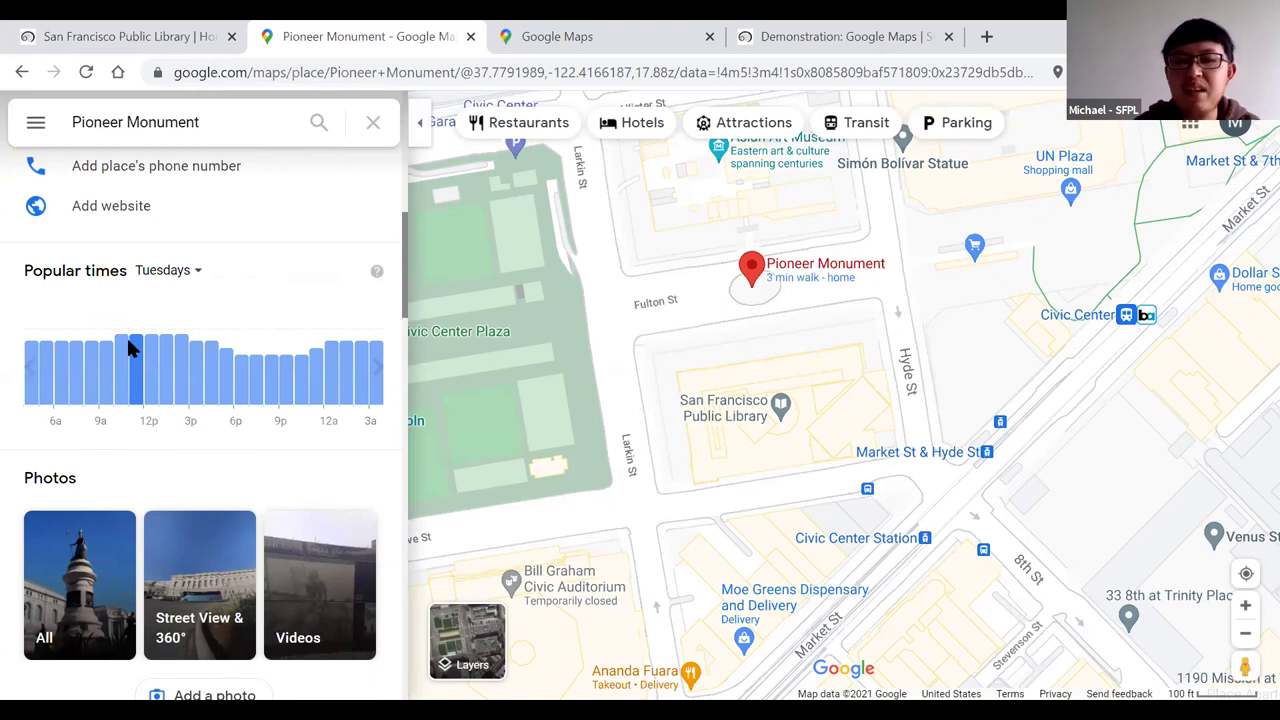
scroll(135, 348, "down", 3)
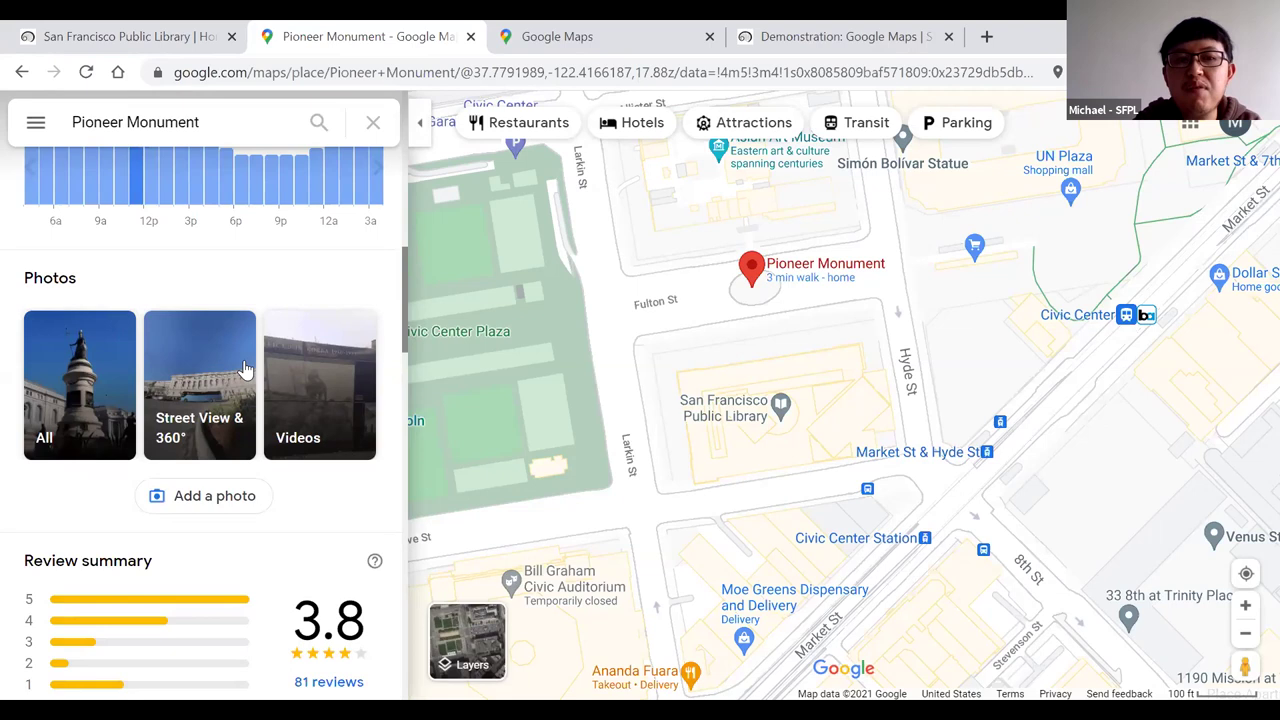
Read the Pioneer Monument's review summary and visitor reviews, and close its place details.
scroll(245, 370, "down", 3)
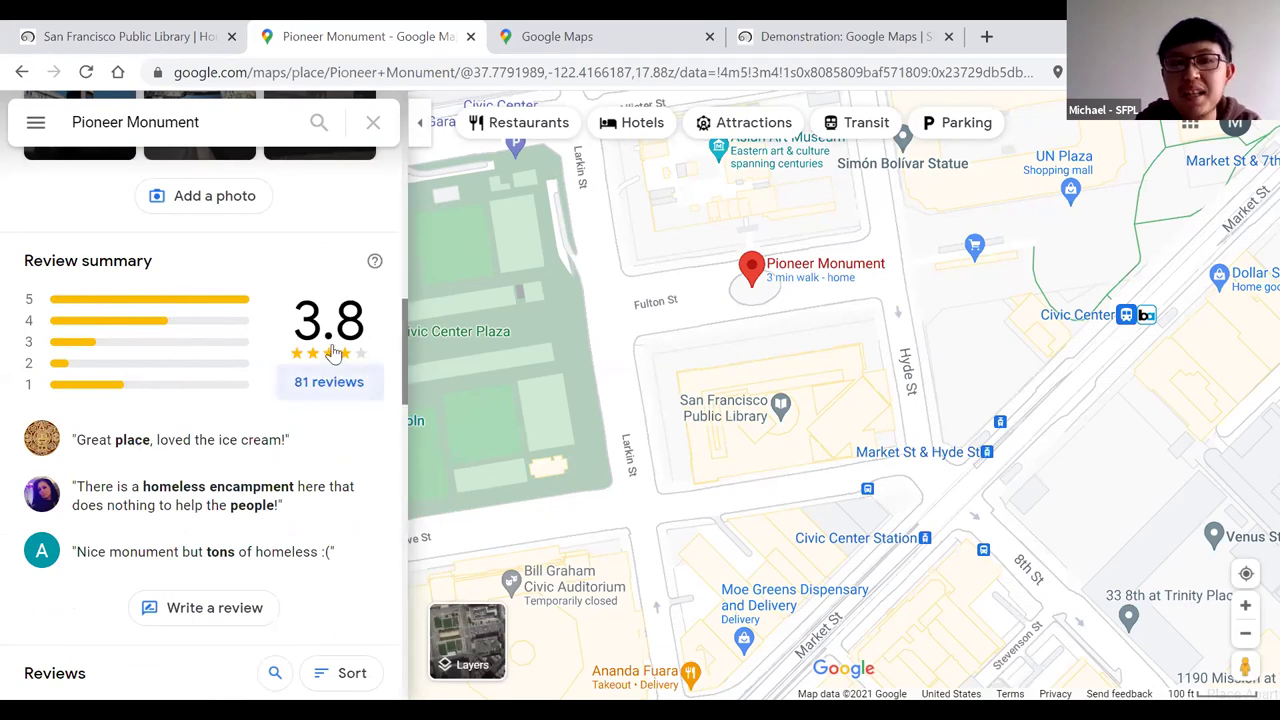
scroll(258, 430, "down", 1)
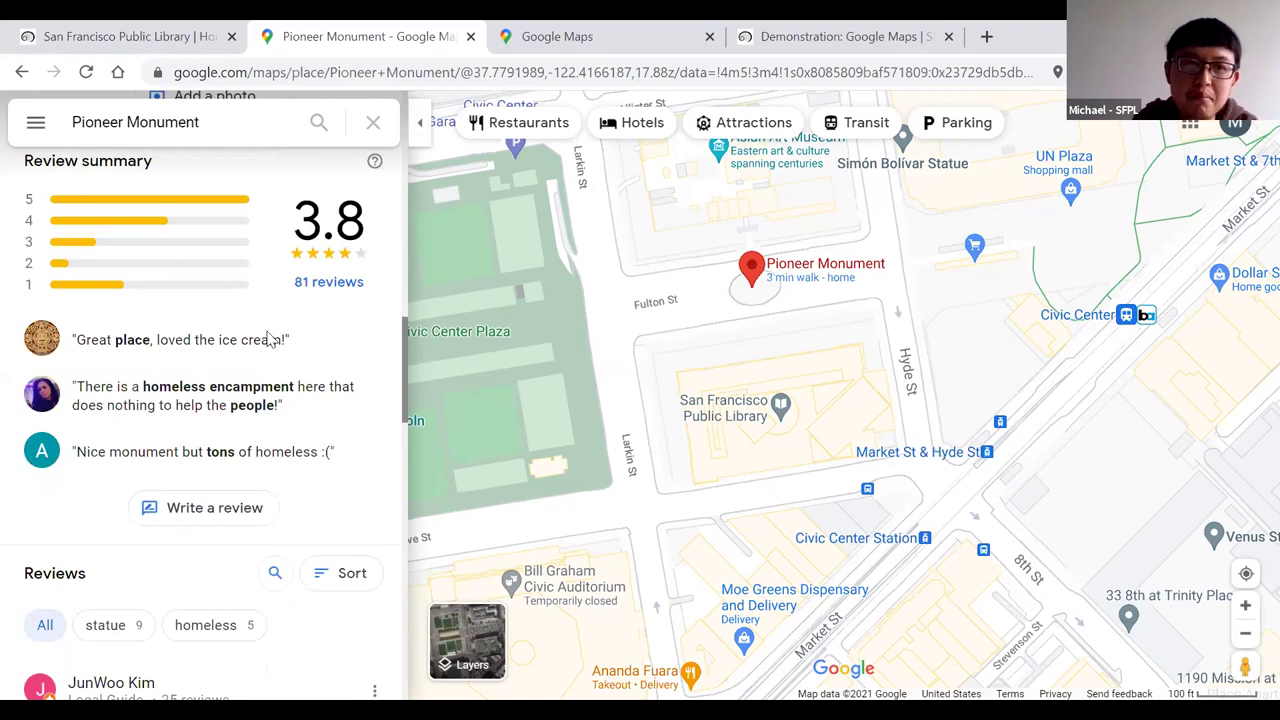
scroll(270, 426, "down", 3)
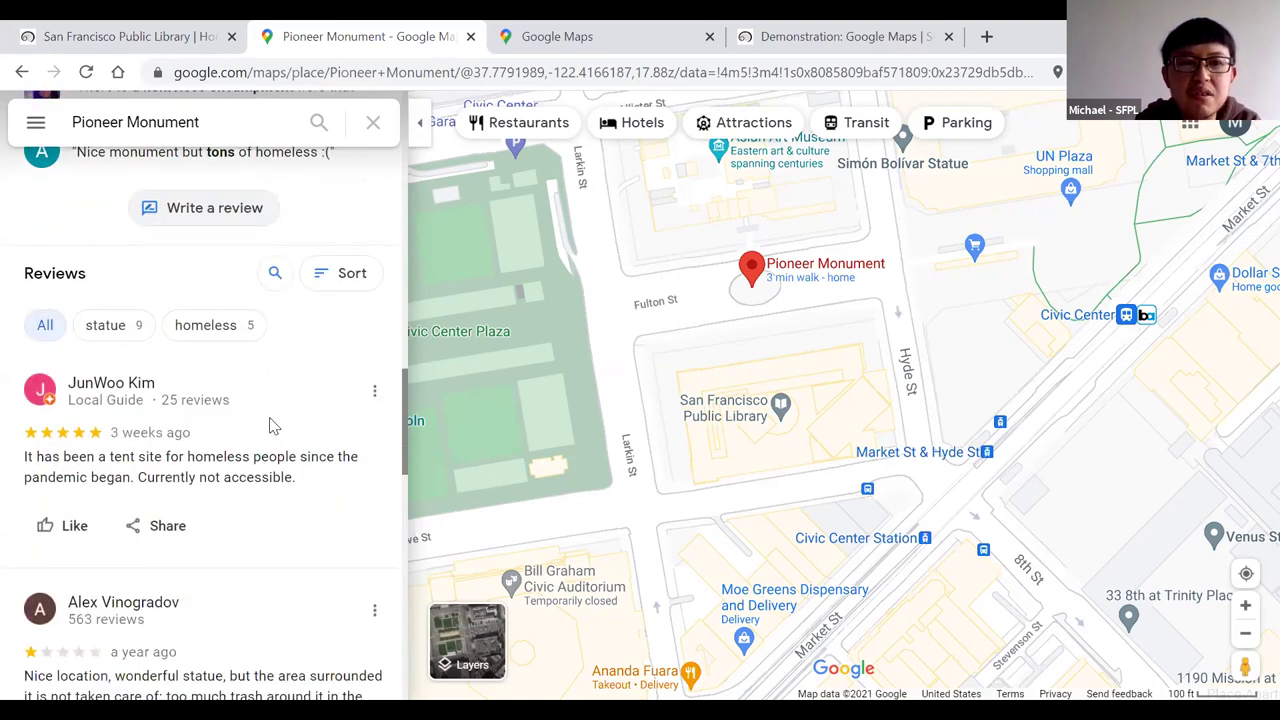
scroll(270, 424, "down", 4)
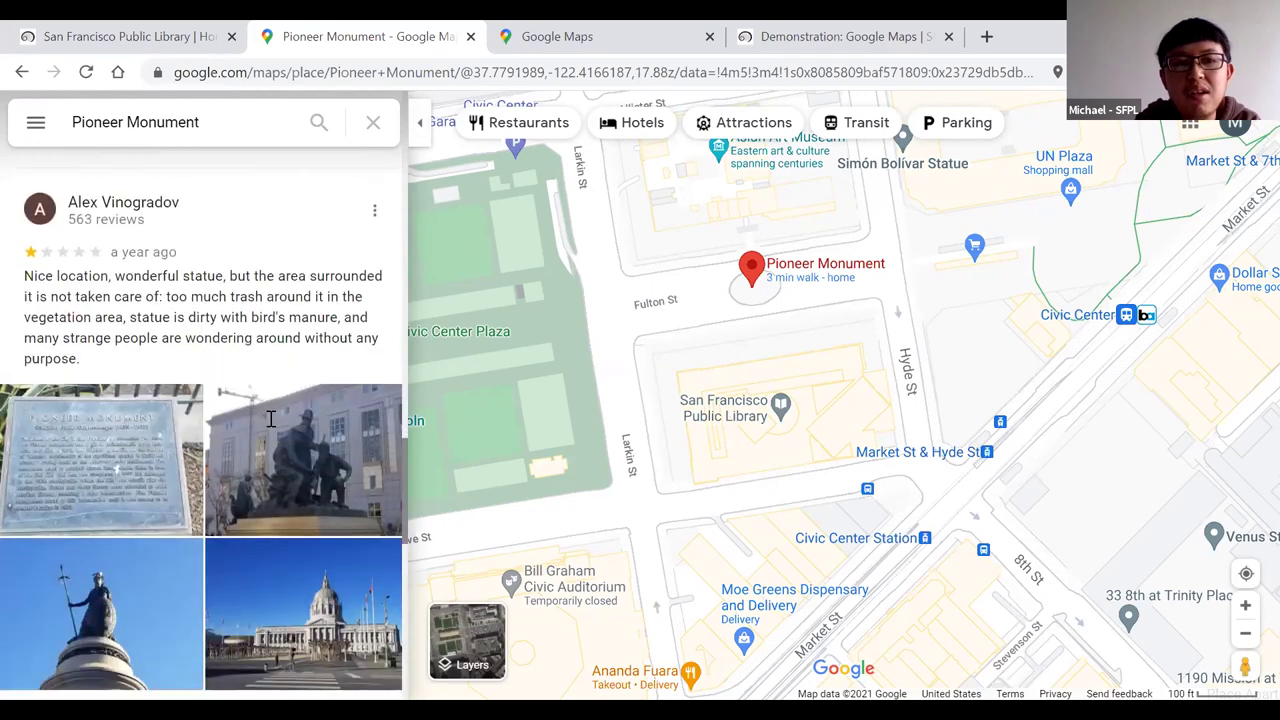
scroll(270, 424, "down", 6)
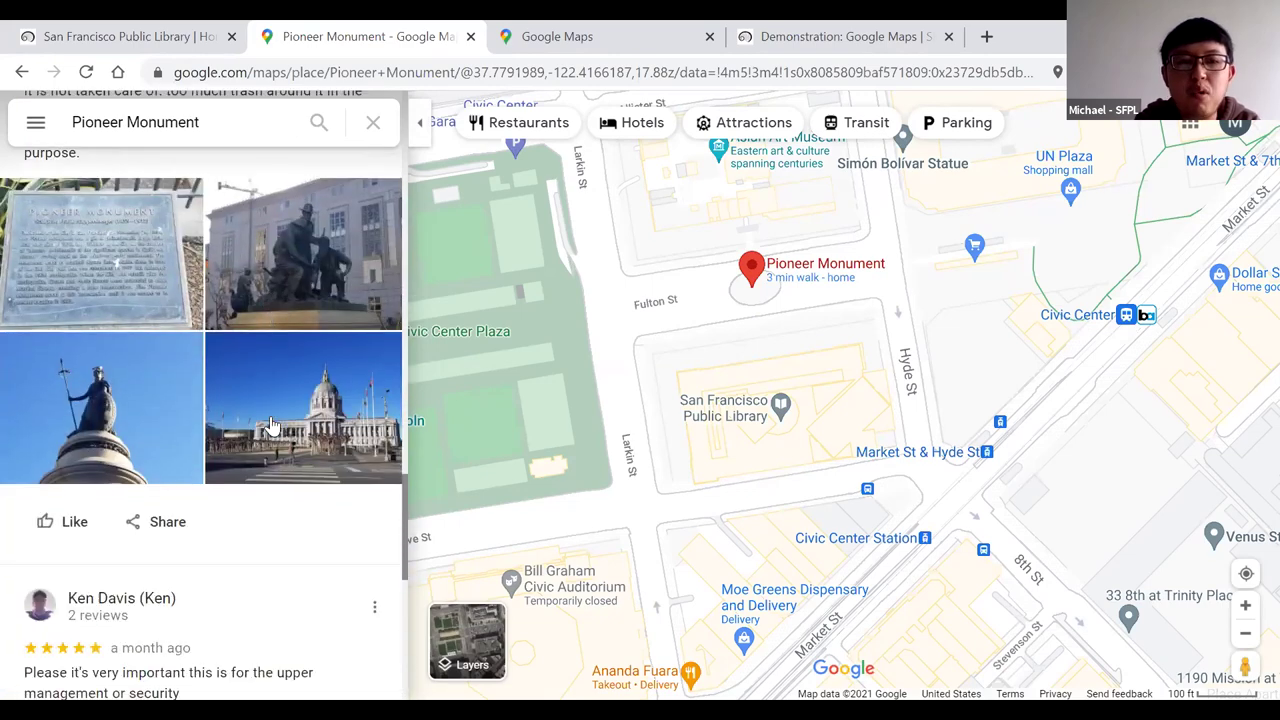
scroll(270, 425, "down", 1)
scroll(270, 425, "up", 11)
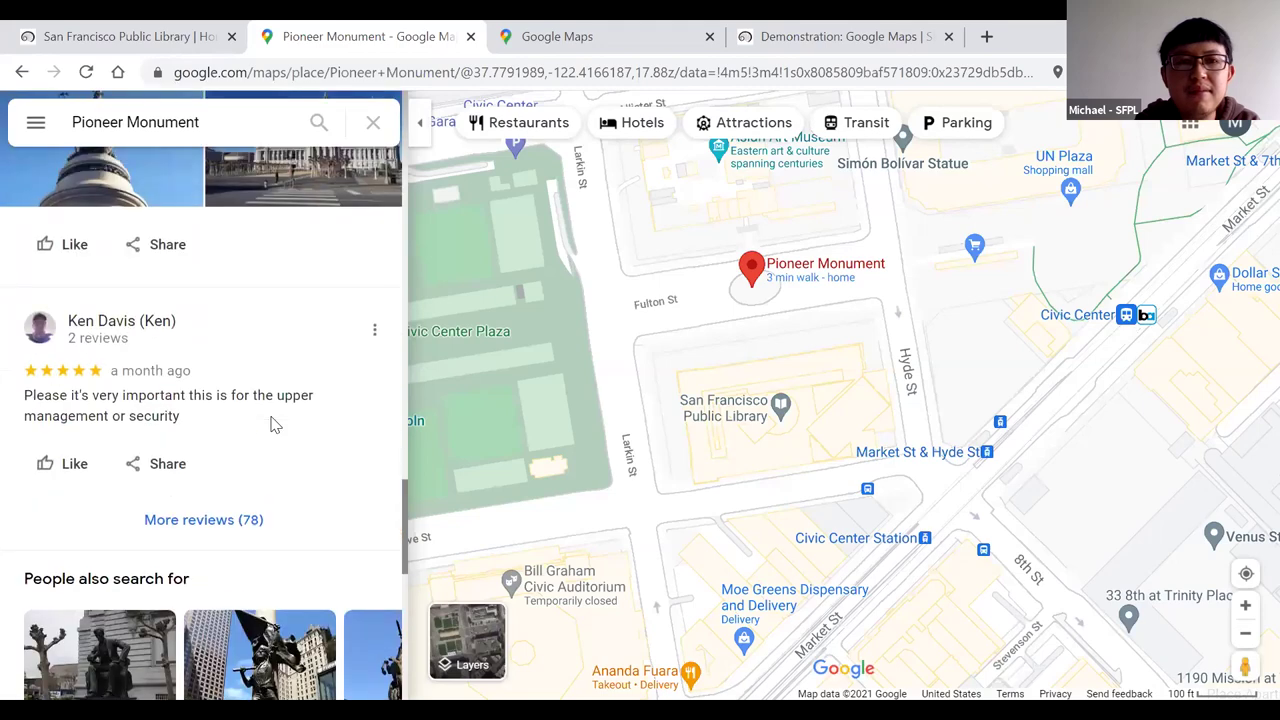
scroll(270, 424, "up", 9)
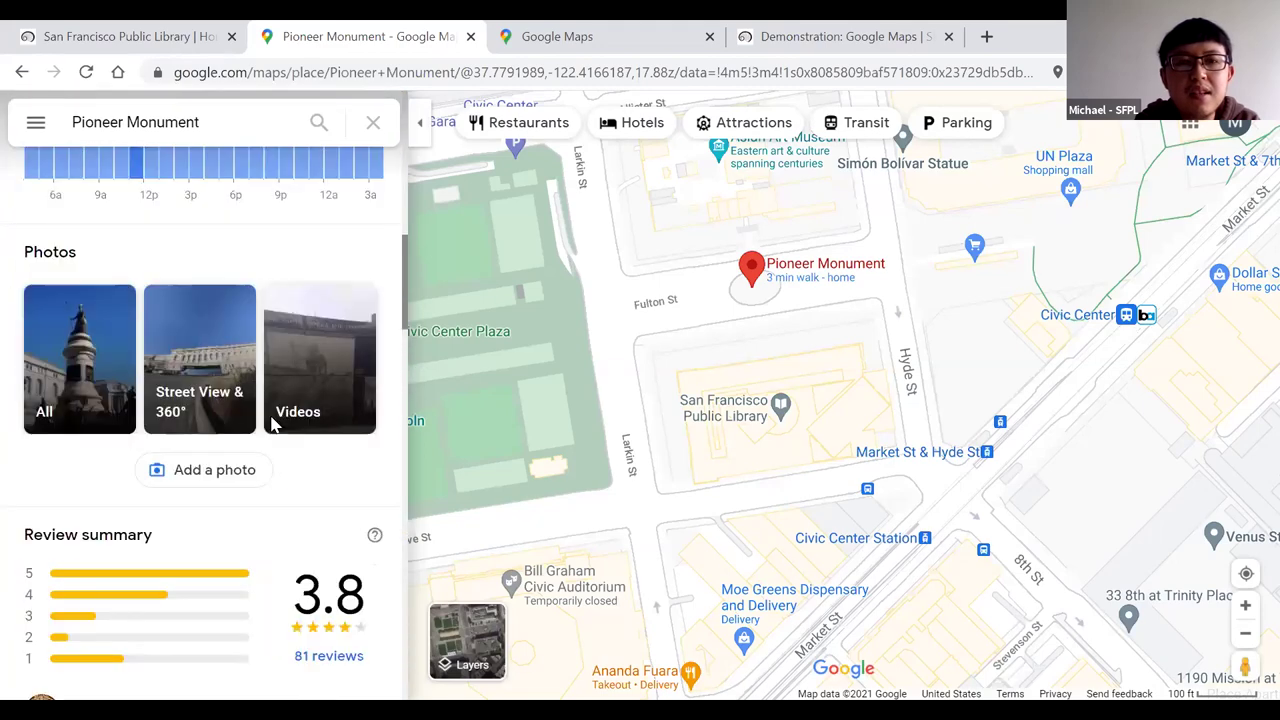
scroll(262, 424, "up", 5)
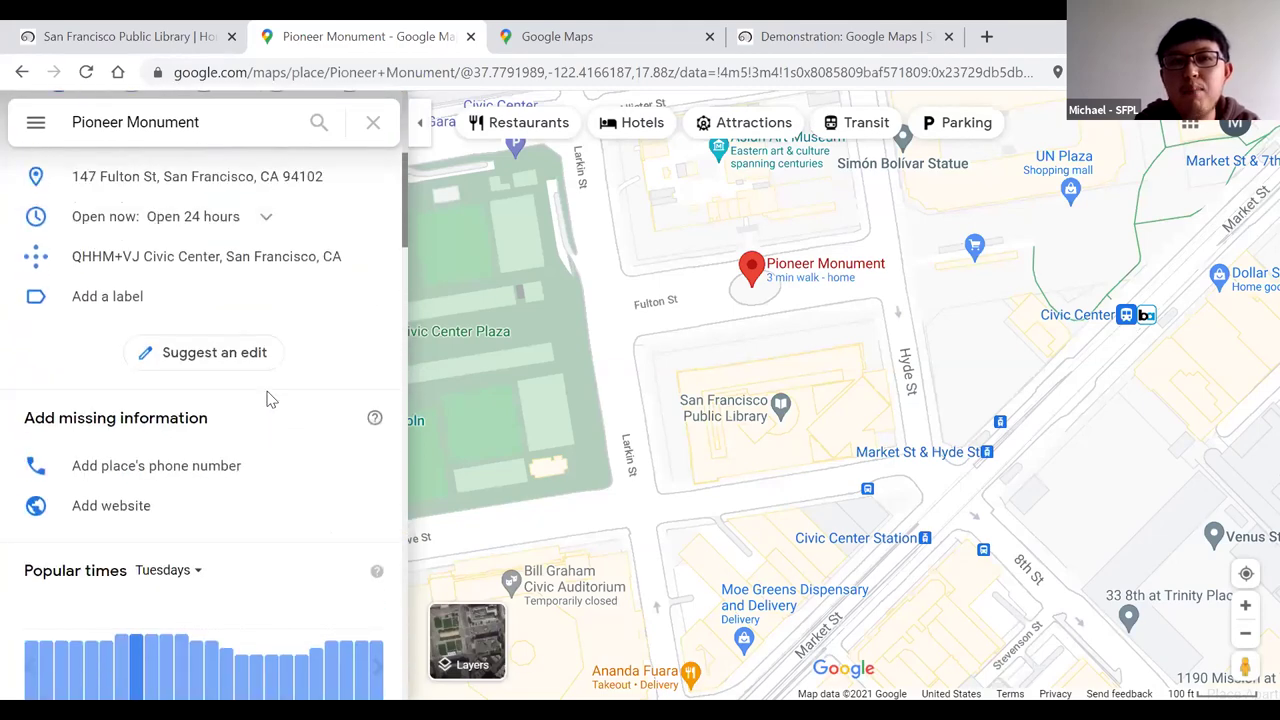
left_click(373, 126)
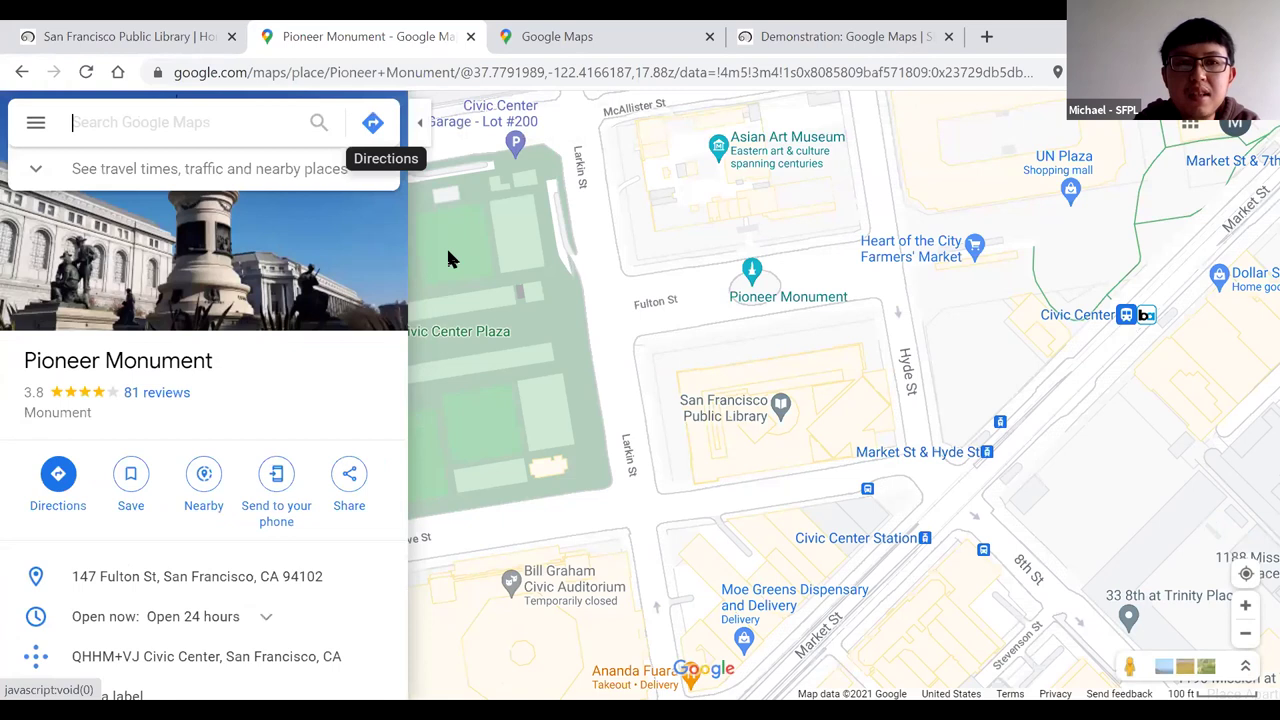
Preview the San Francisco Public Library's summary card on the map beside Civic Center Plaza.
left_click(613, 425)
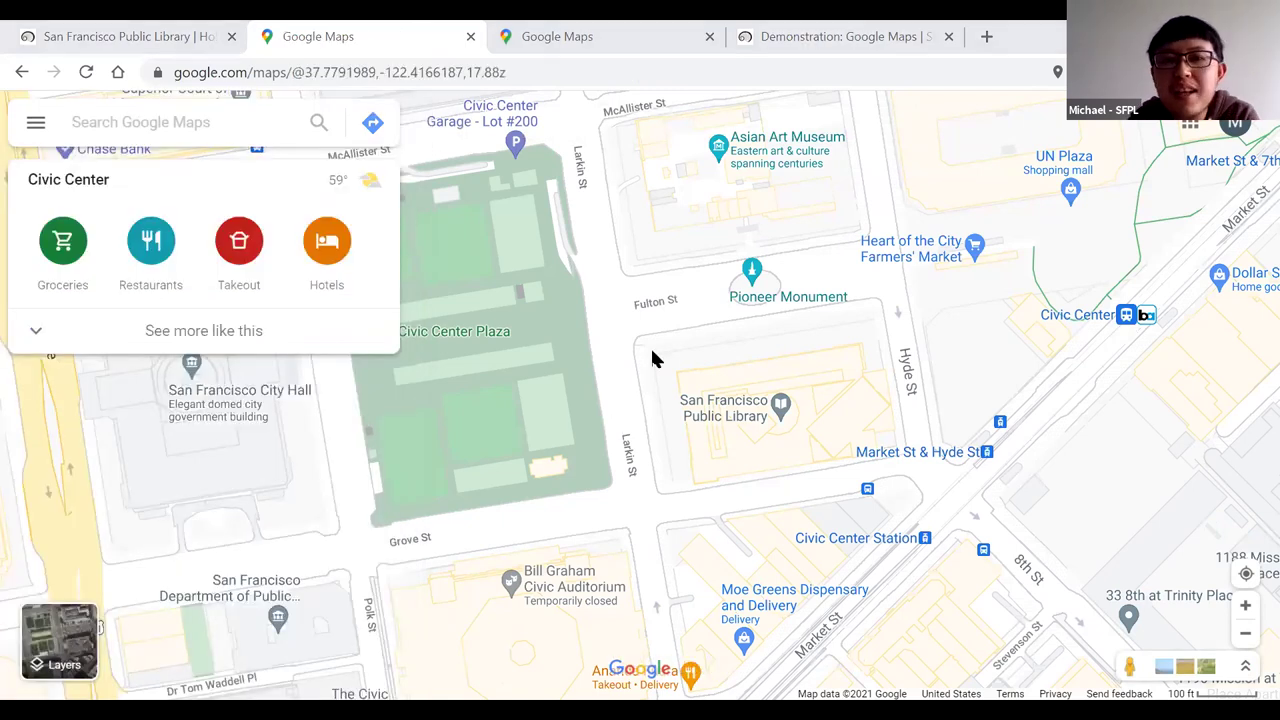
scroll(651, 357, "down", 1)
scroll(697, 320, "down", 1)
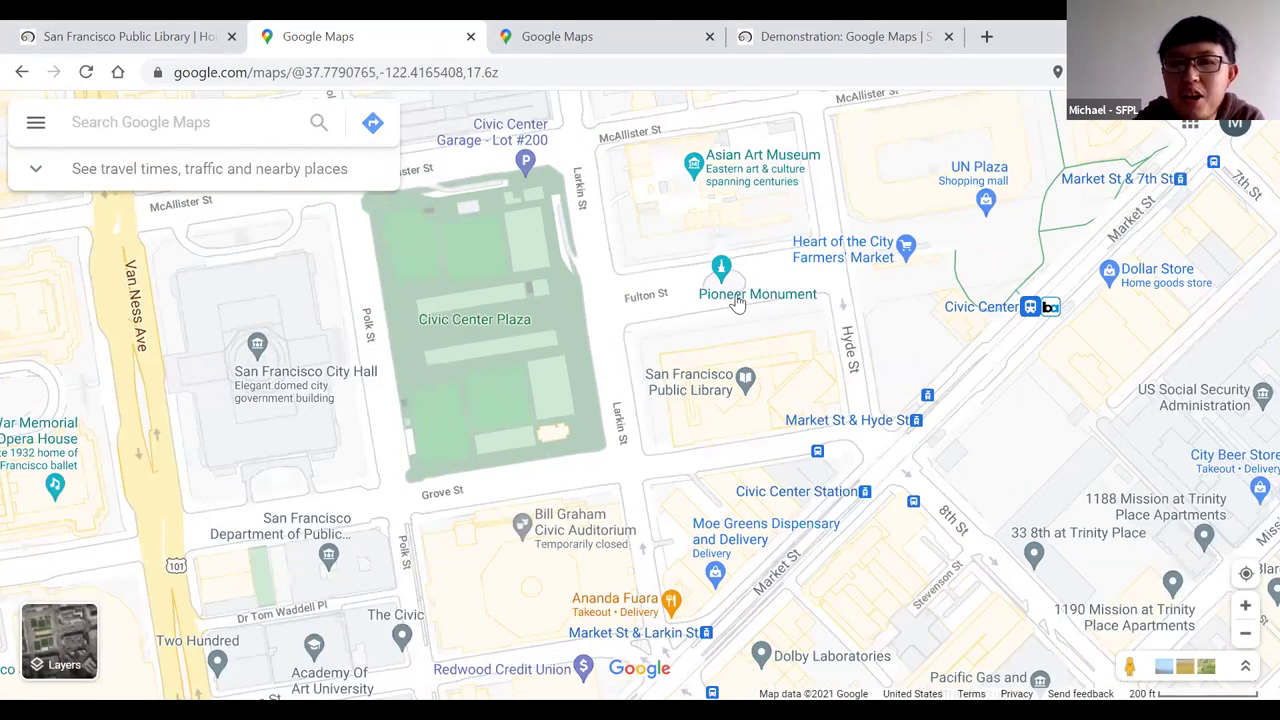
scroll(733, 370, "down", 2)
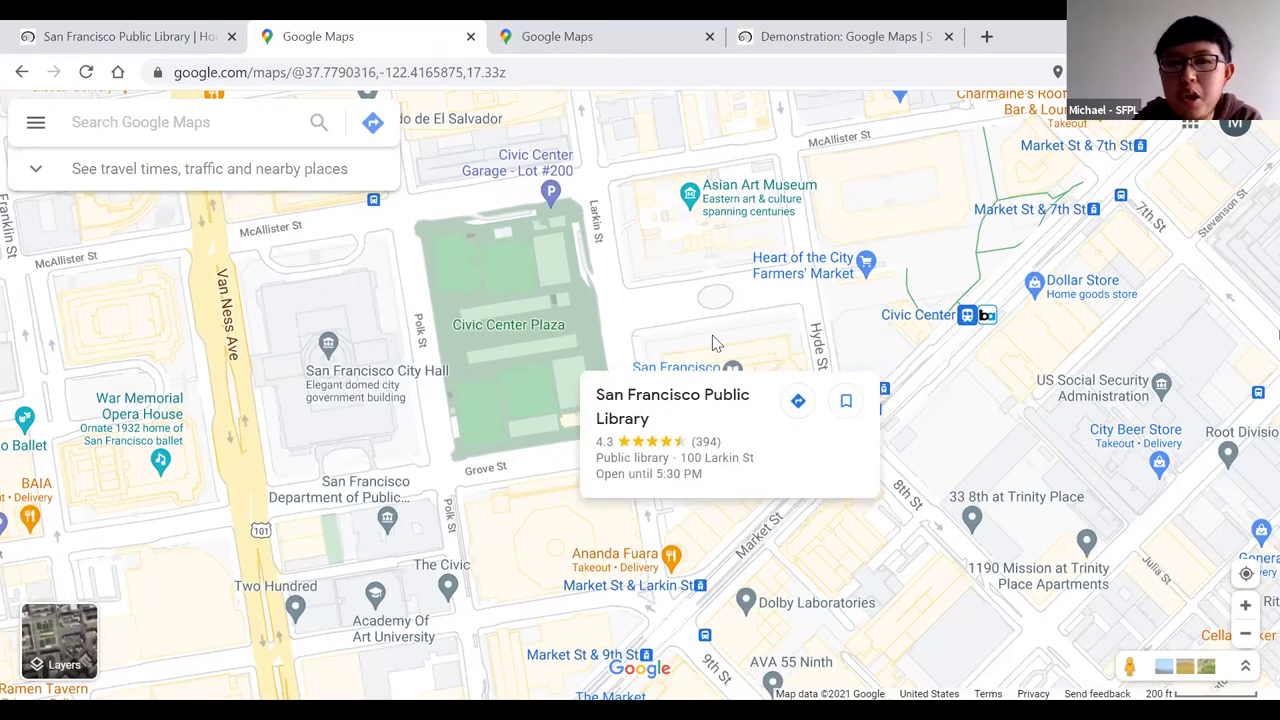
mouse_move(733, 380)
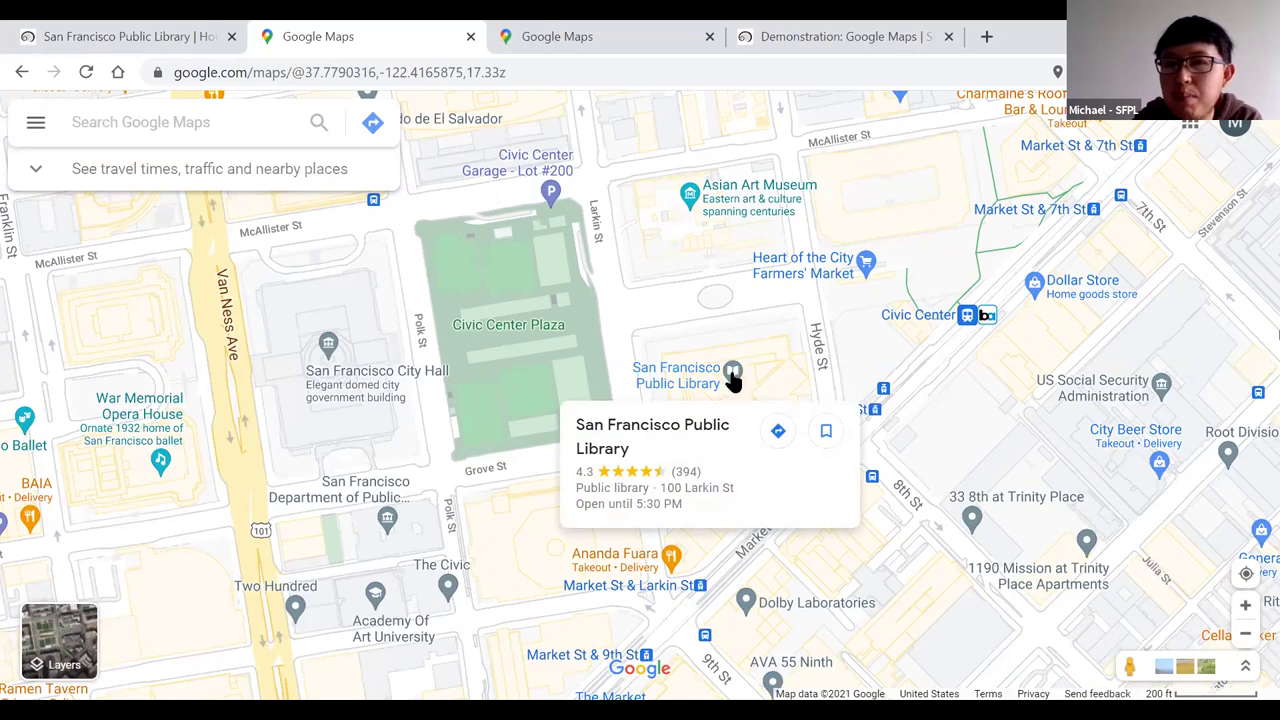
Preview the War Memorial Opera House's summary card on the map west of Van Ness Ave.
left_click_drag(210, 440, 480, 370)
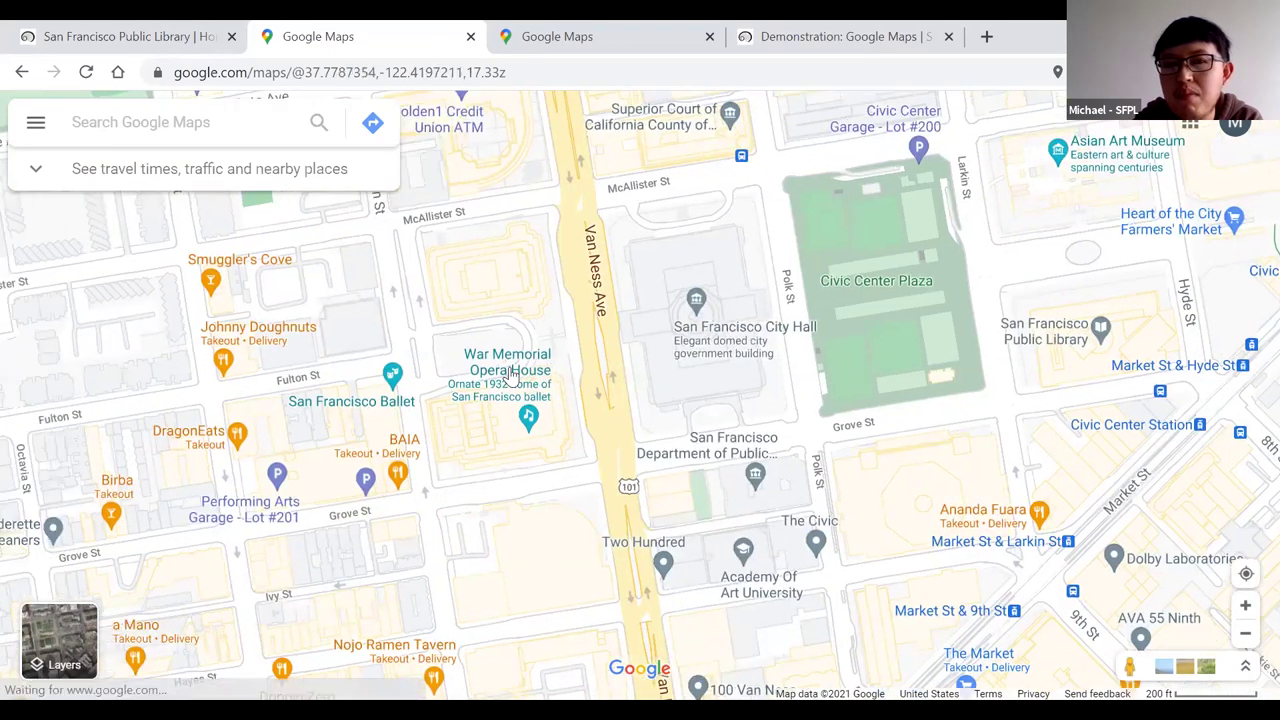
mouse_move(466, 394)
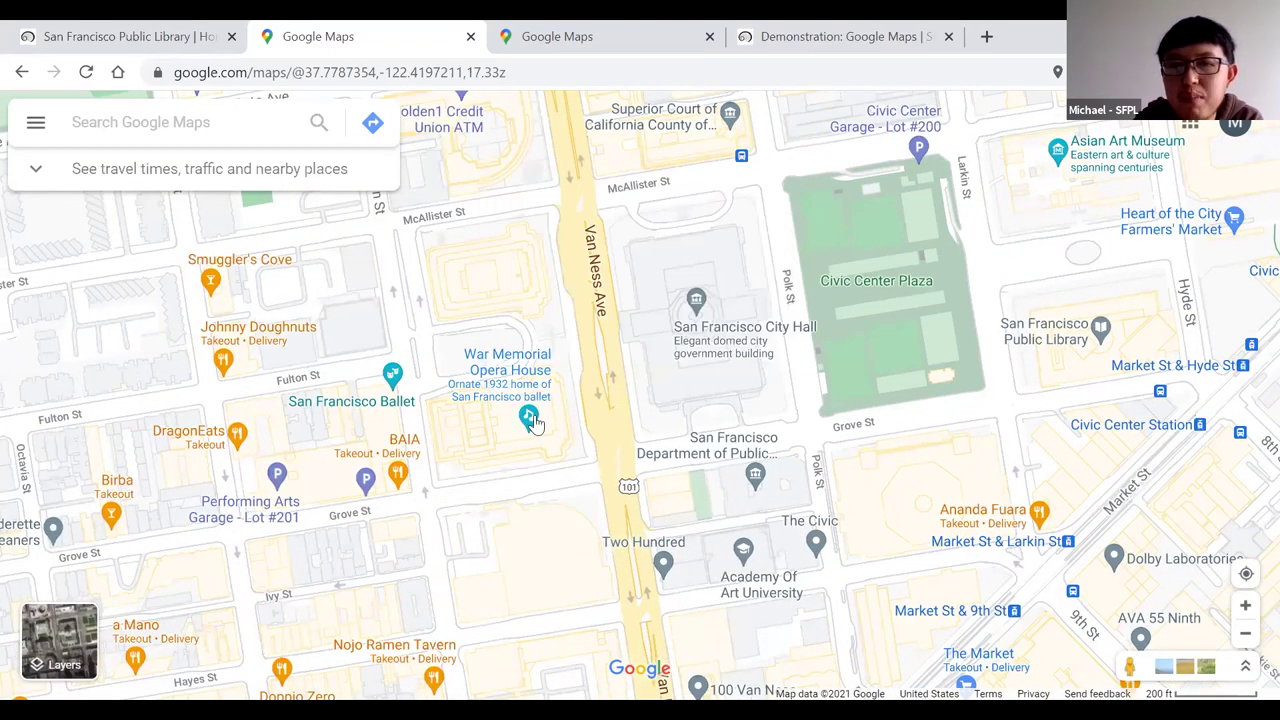
mouse_move(531, 421)
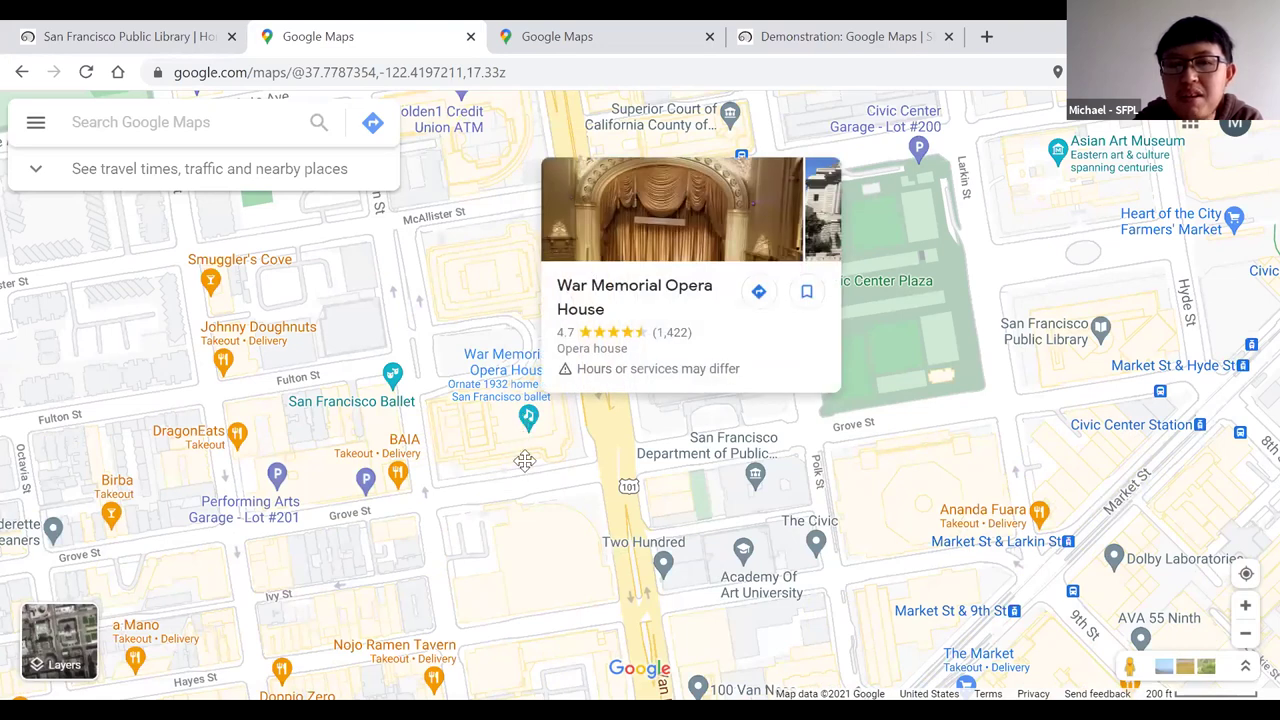
Browse the map around BAIA and the Academy of Art University, and preview the Civic Center subway station.
left_click_drag(362, 446, 337, 428)
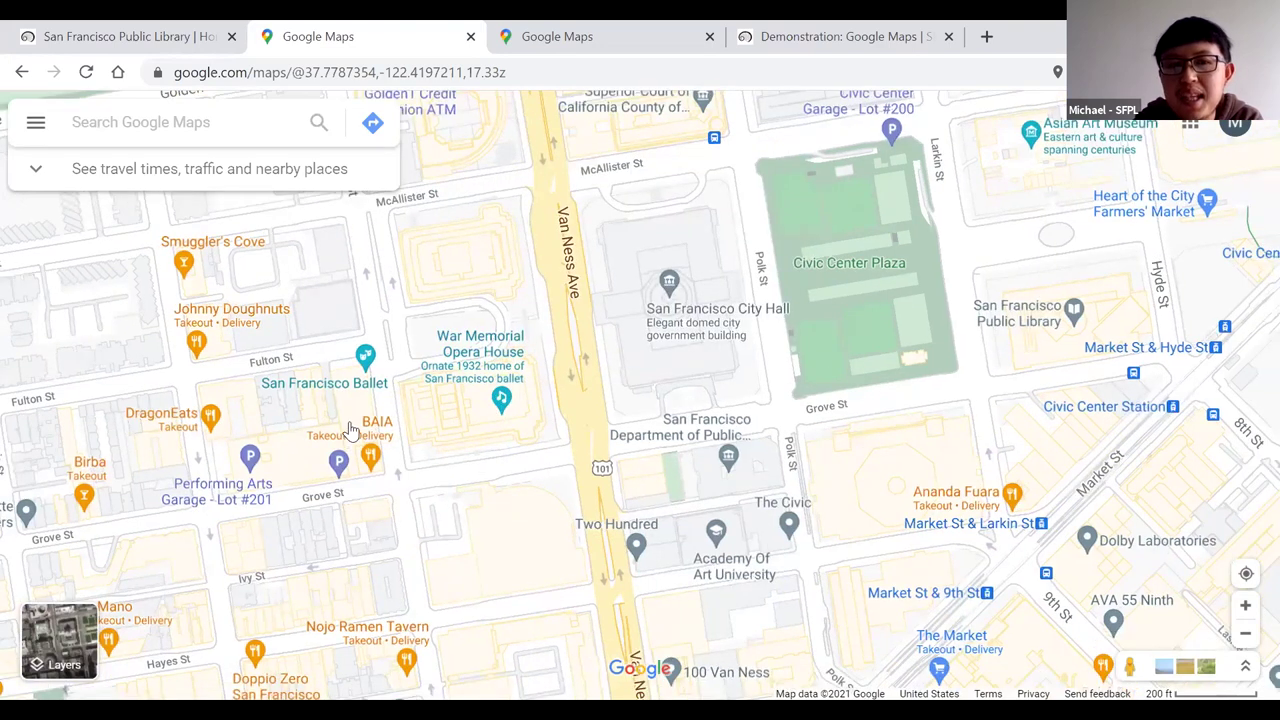
mouse_move(342, 424)
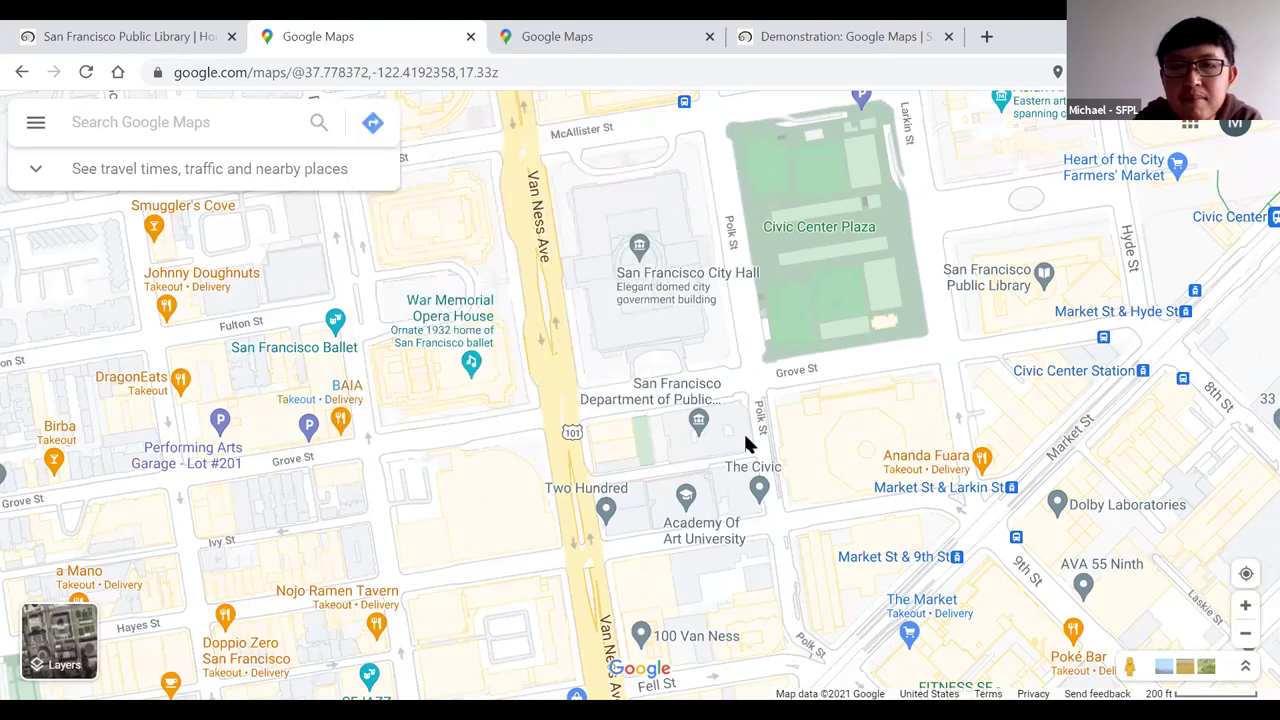
left_click_drag(584, 486, 524, 466)
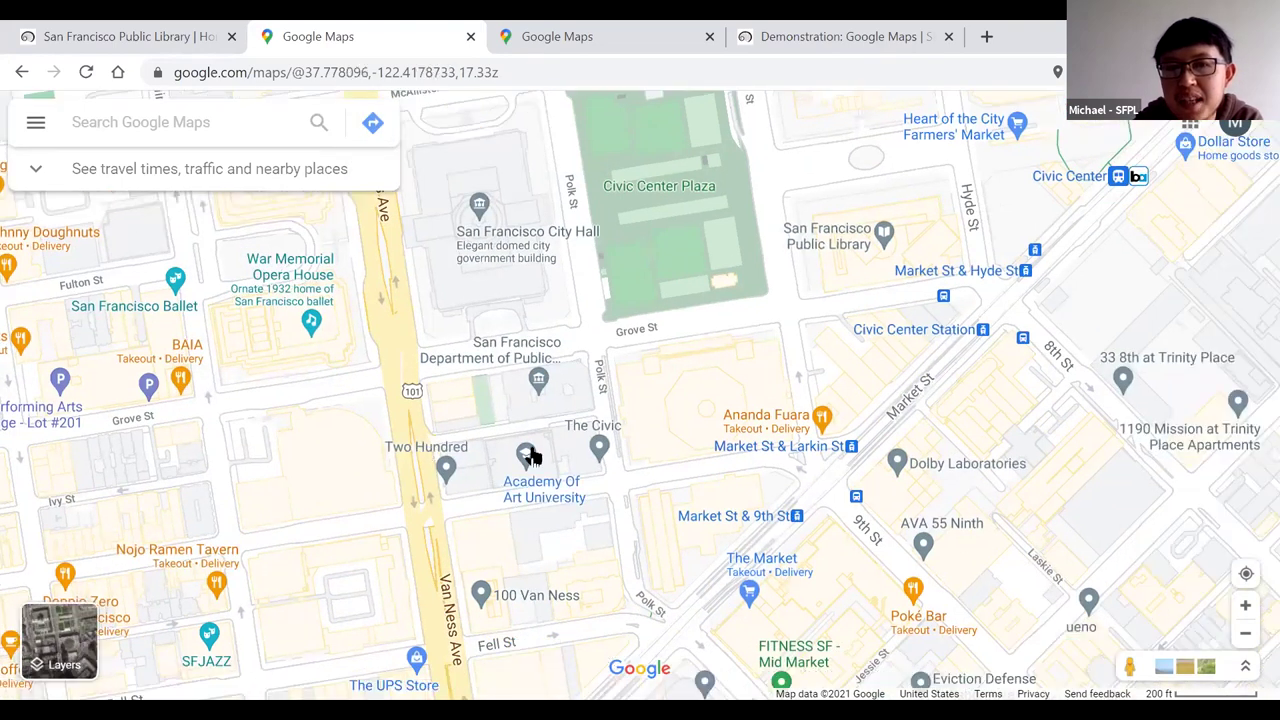
mouse_move(527, 455)
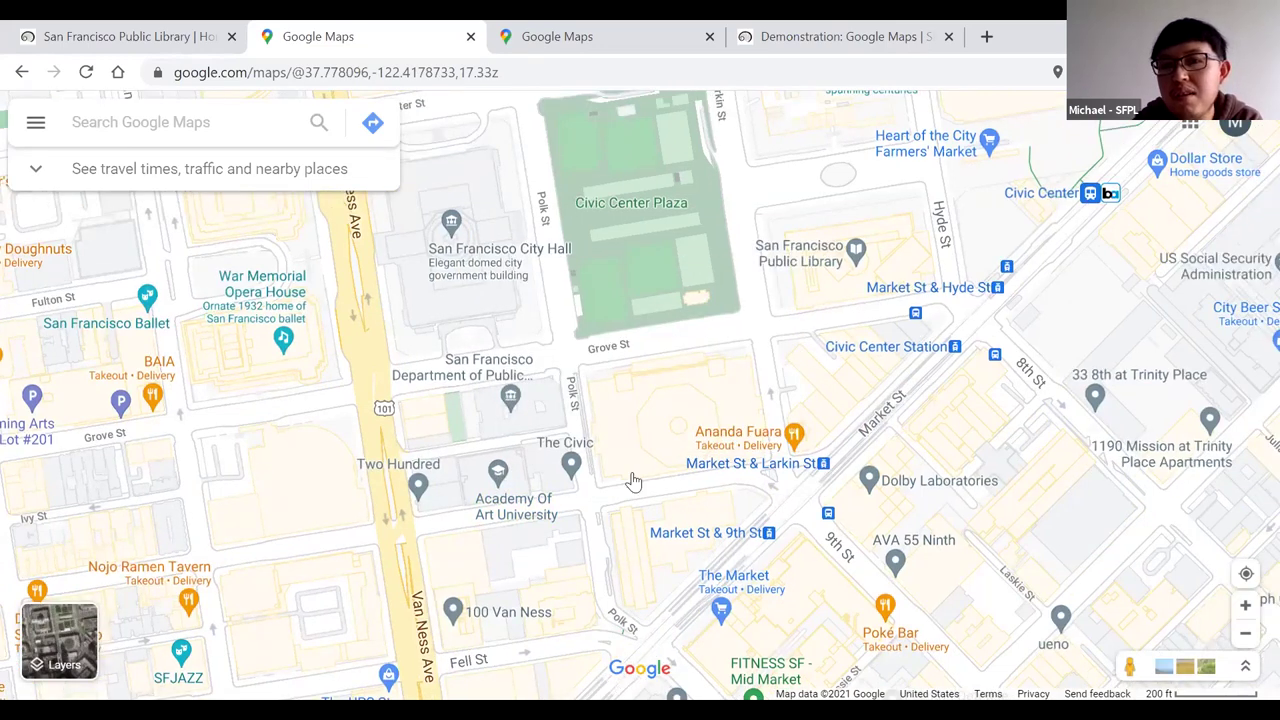
scroll(630, 480, "down", 3)
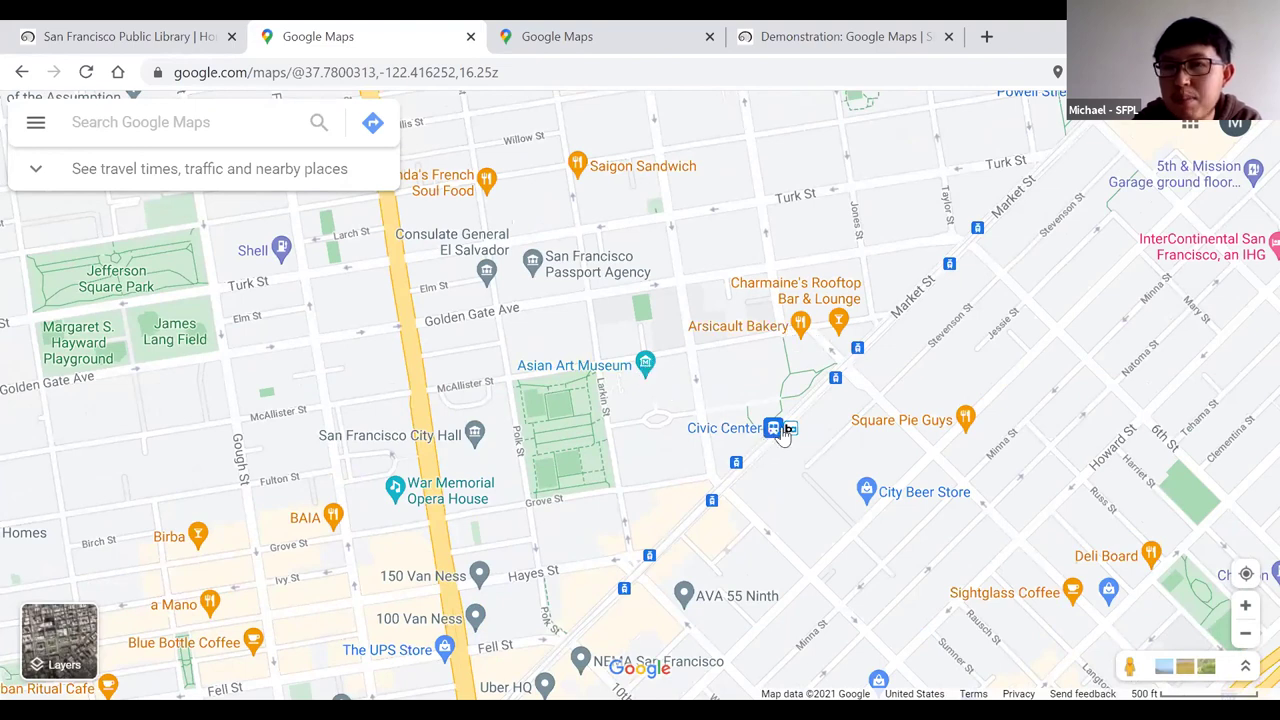
mouse_move(772, 440)
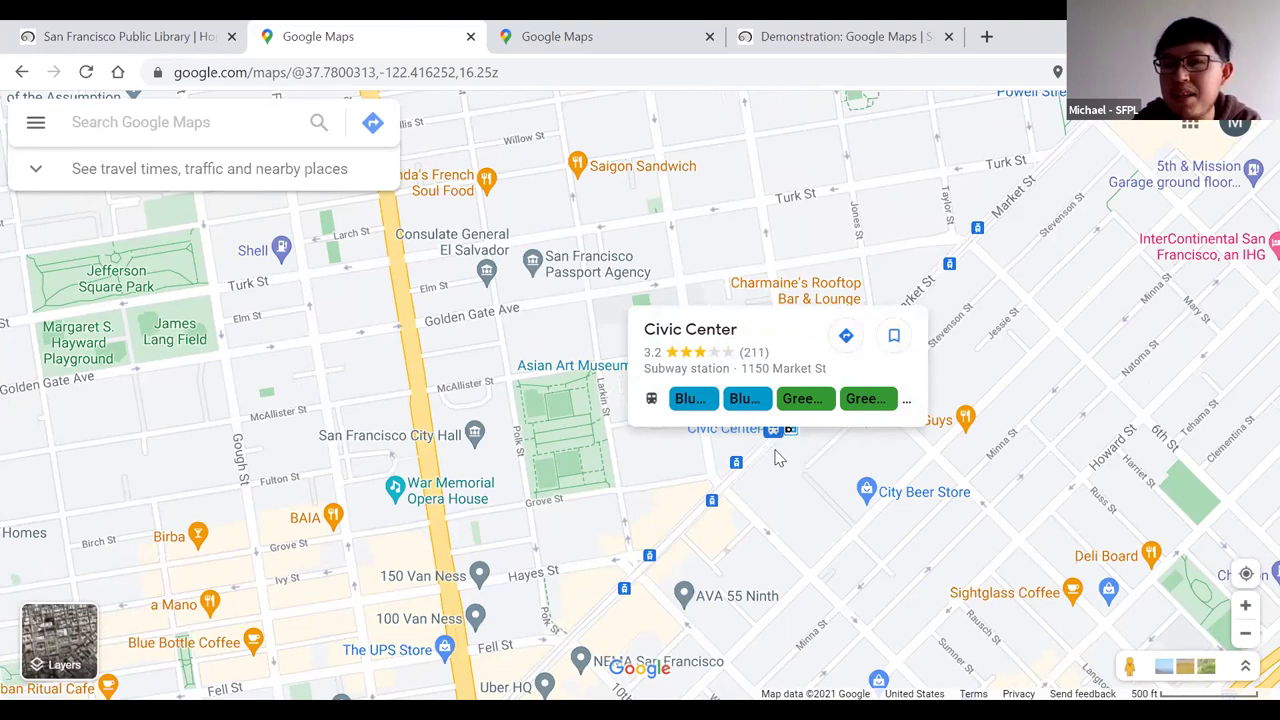
Enter Street View on Mission St near 7th St by placing the Pegman there.
scroll(985, 430, "up", 1)
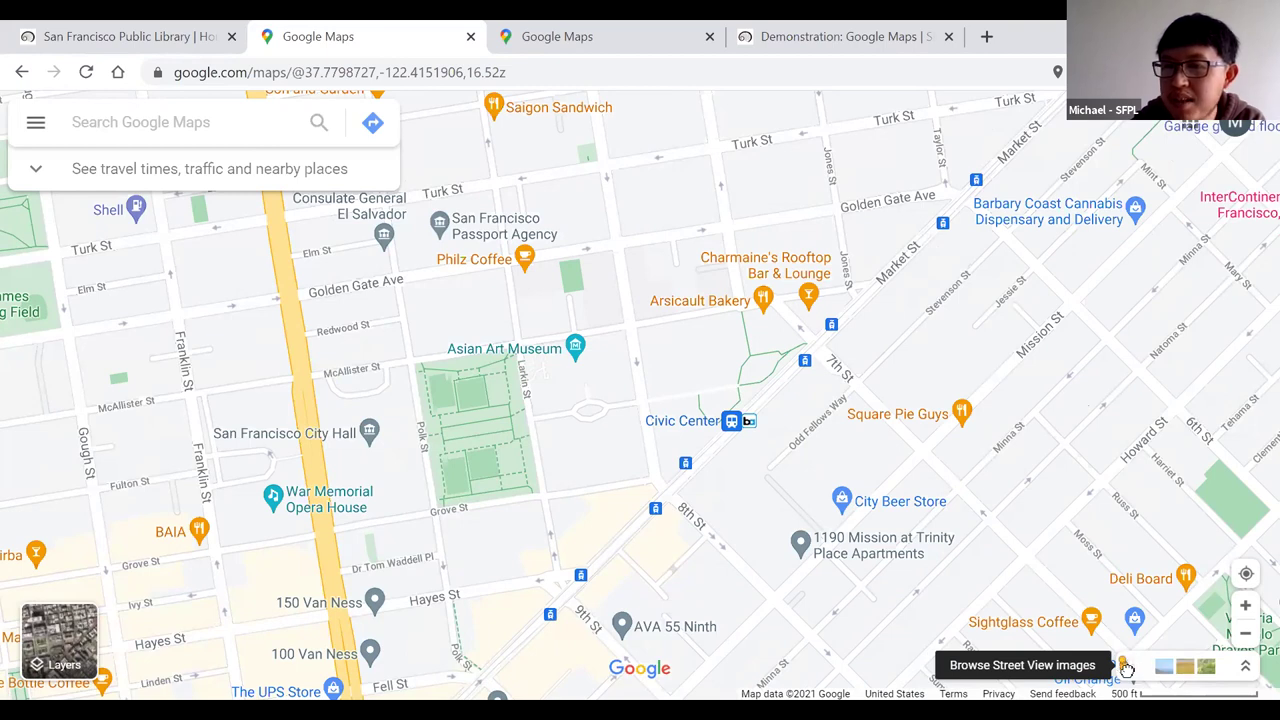
left_click_drag(1125, 667, 1070, 483)
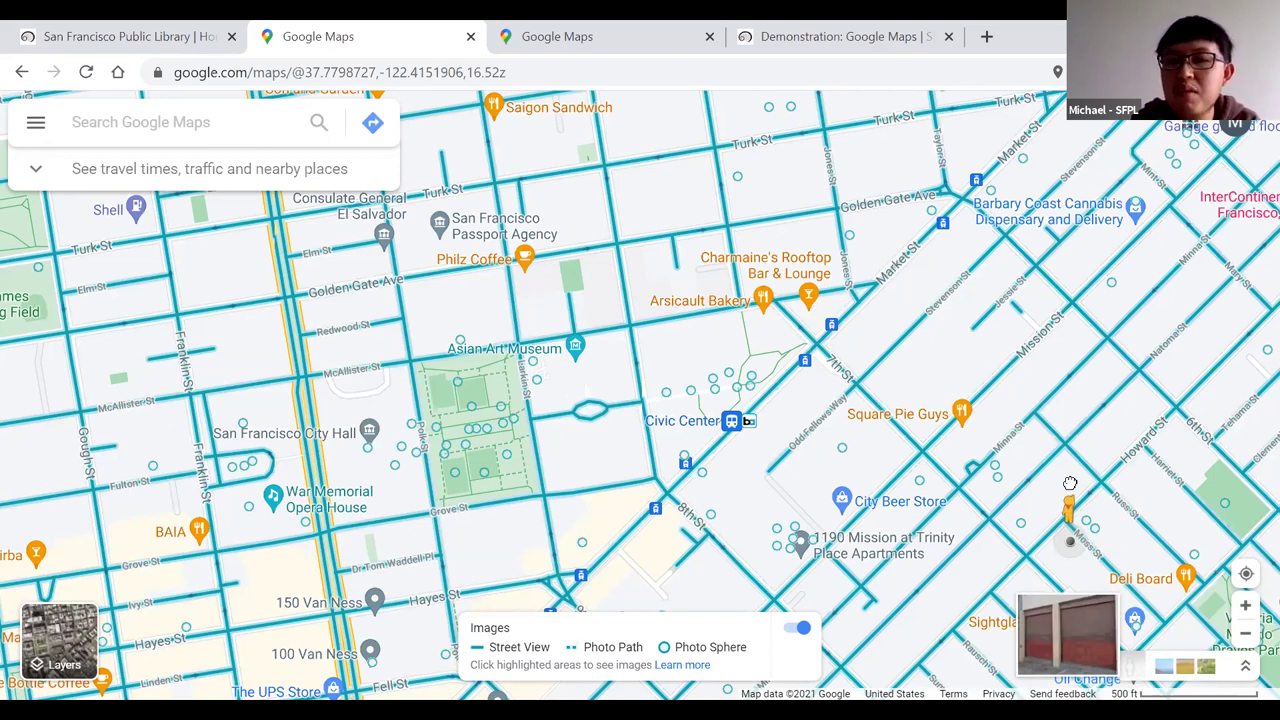
left_click_drag(1070, 483, 920, 440)
Look around the street in all directions at 1076 Mission St, finishing on the stone building's arched entrance.
left_click_drag(815, 277, 951, 364)
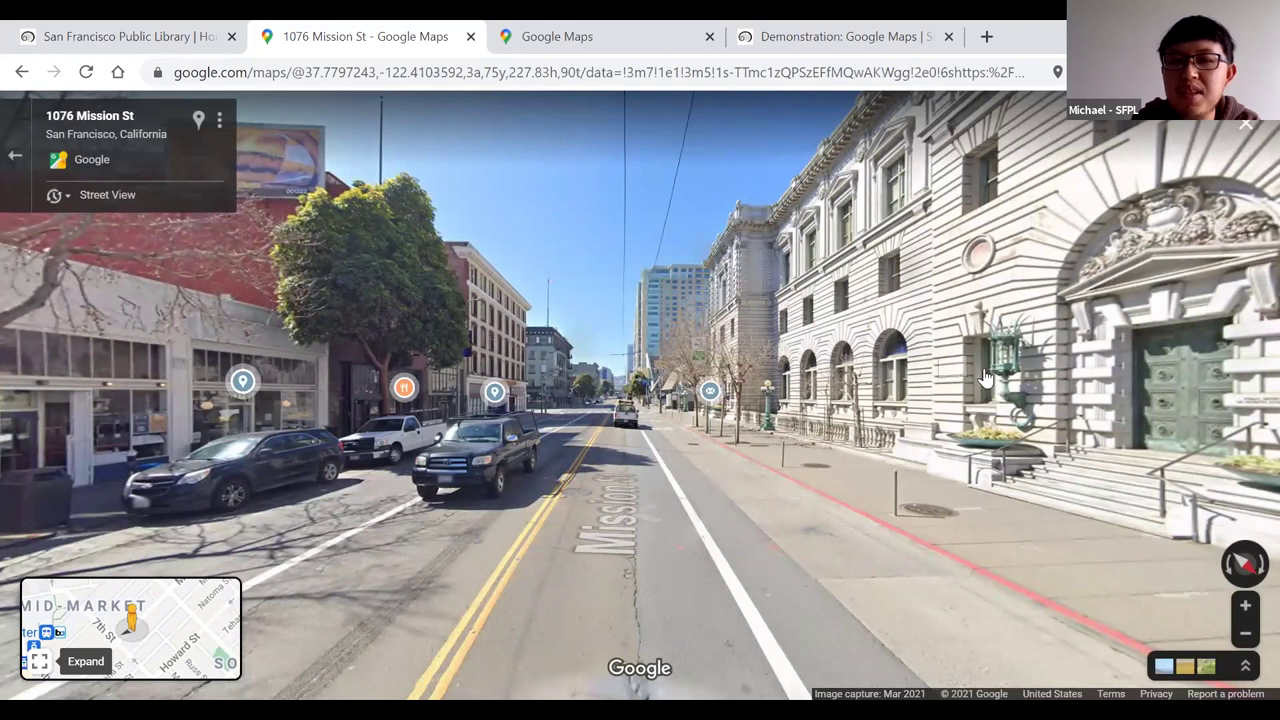
left_click(857, 328)
left_click(795, 340)
left_click(847, 365)
left_click_drag(808, 388, 758, 330)
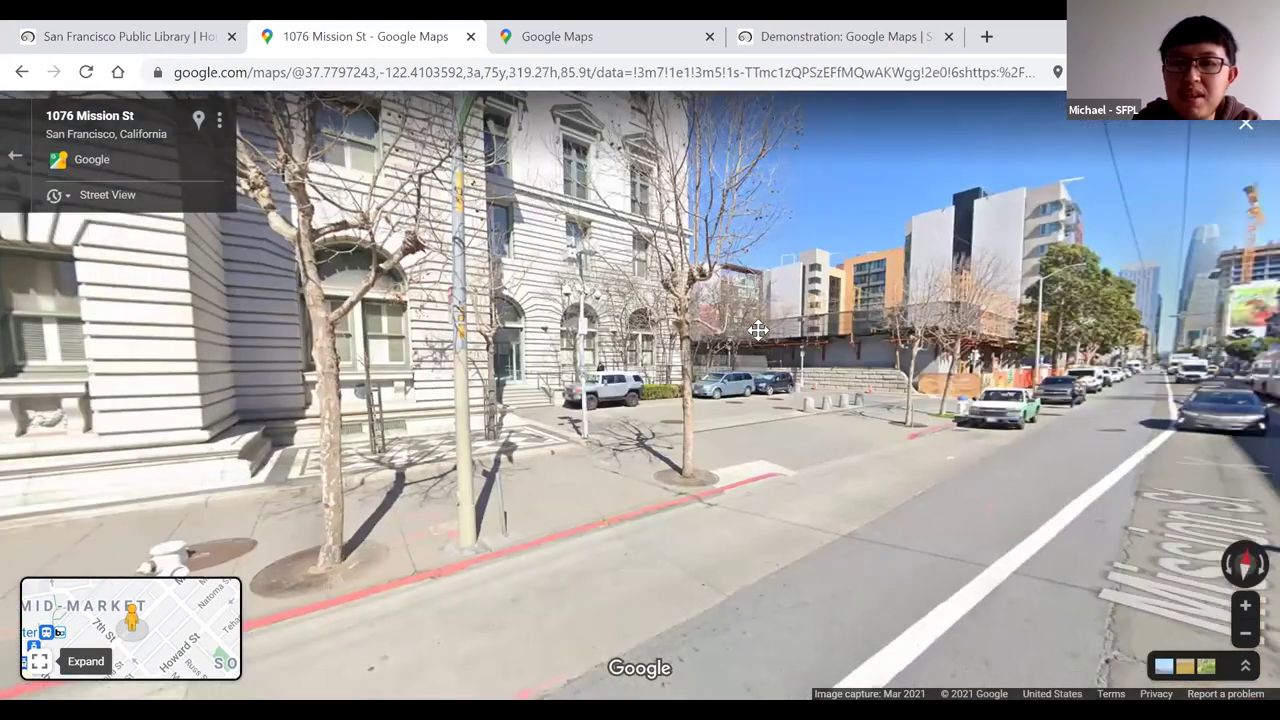
key("Right")
key("Right")
key("Right")
key("Right")
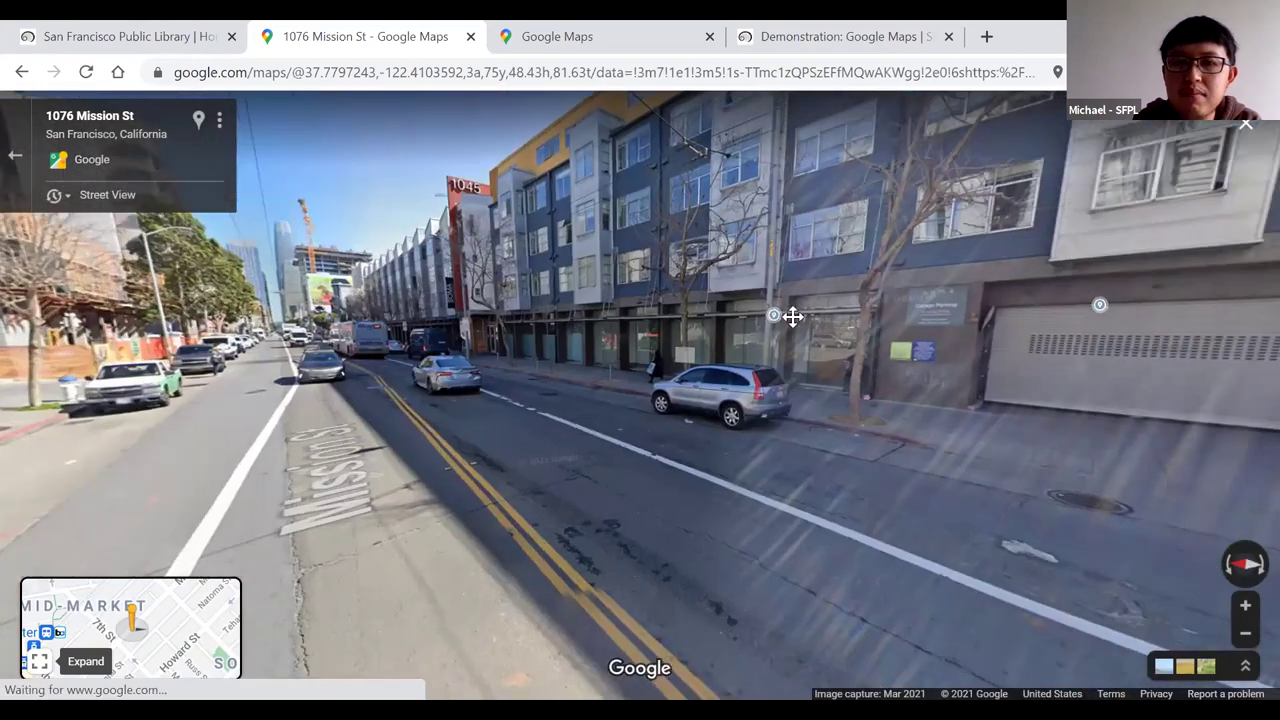
key("Right")
key("Right")
key("Right")
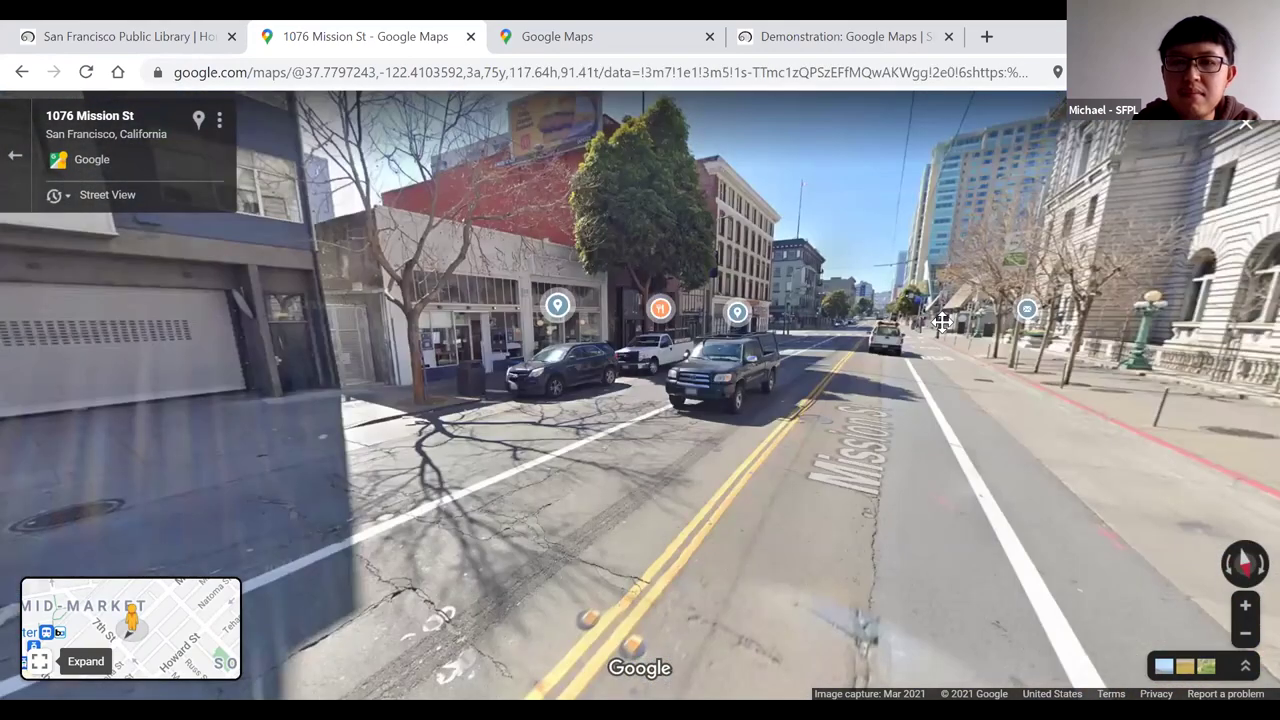
key("Right")
key("Right")
key("Right")
key("Right")
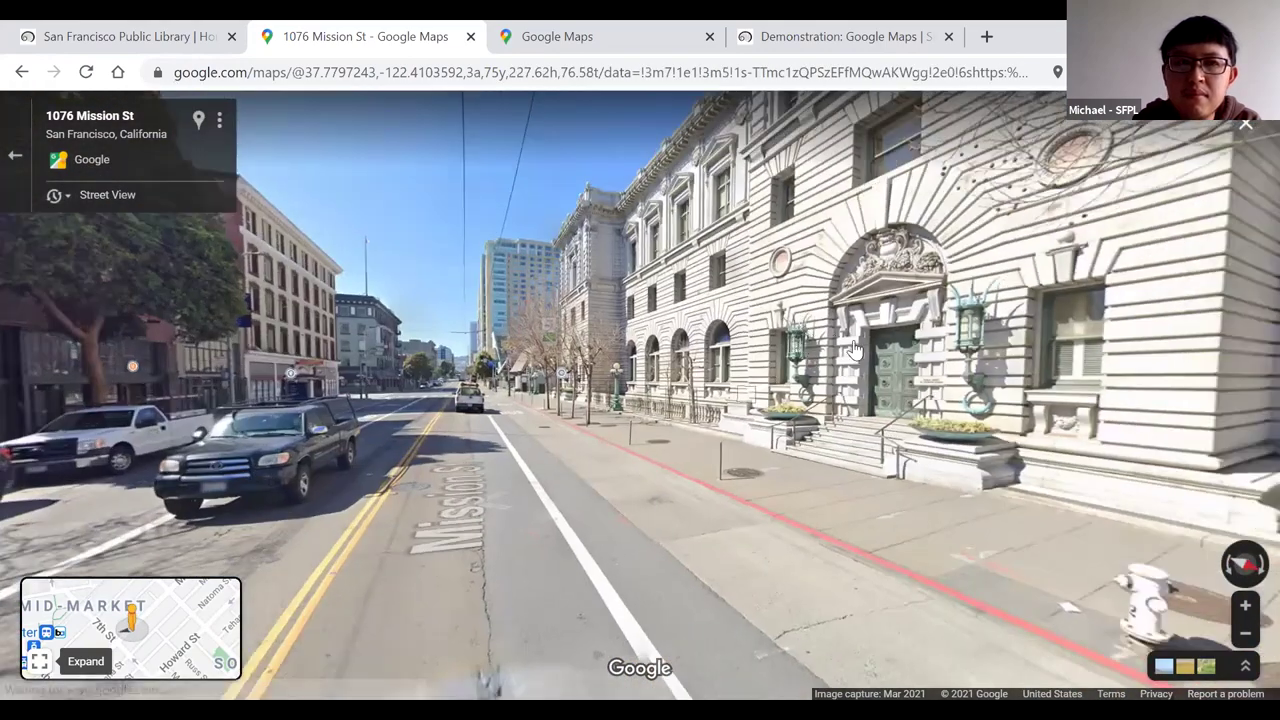
key("Right")
key("Right")
key("Right")
key("Right")
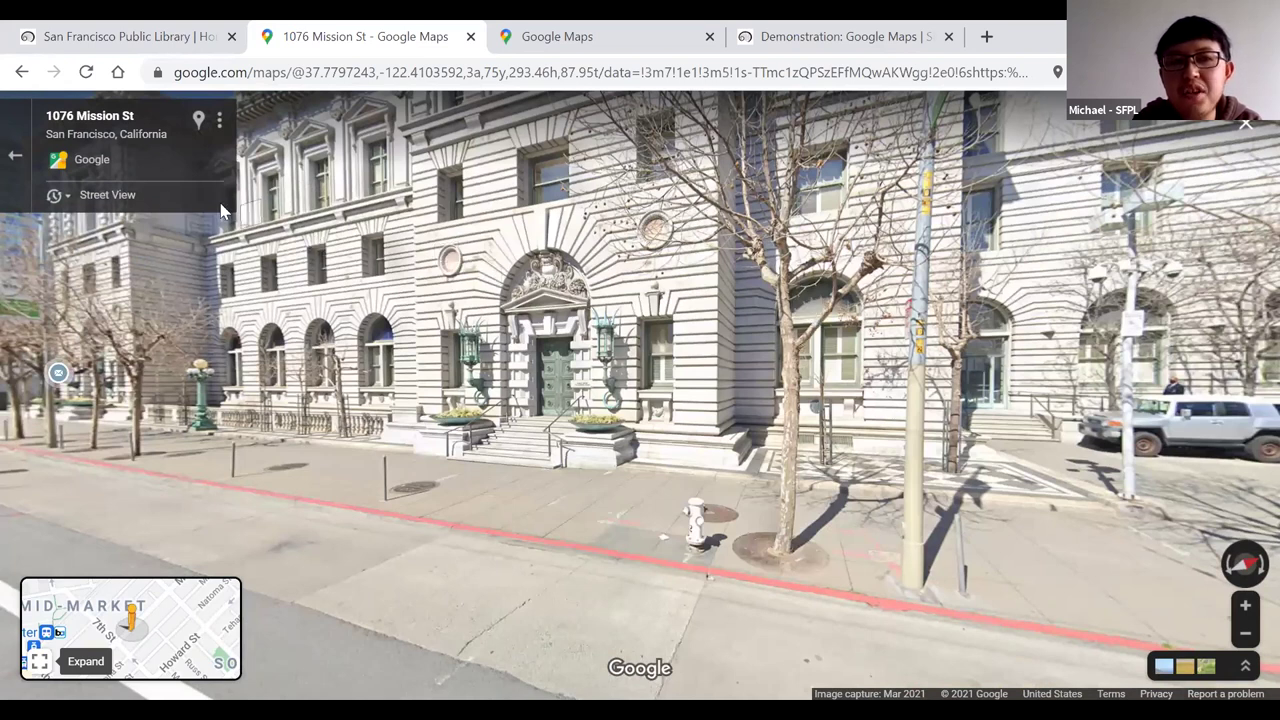
Switch the Street View imagery at 1076 Mission St to Nov 2007 and close the imagery history.
left_click(100, 203)
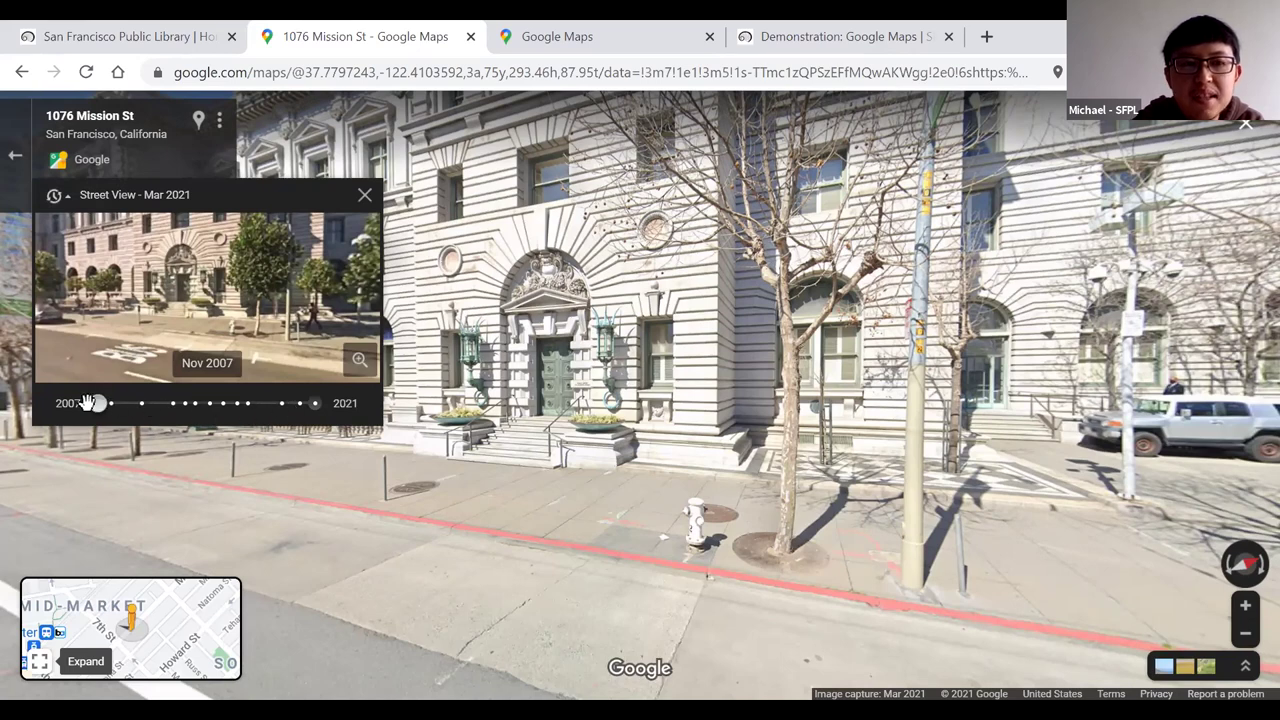
mouse_move(96, 404)
left_mouse_down()
mouse_move(245, 404)
mouse_move(93, 404)
left_mouse_up()
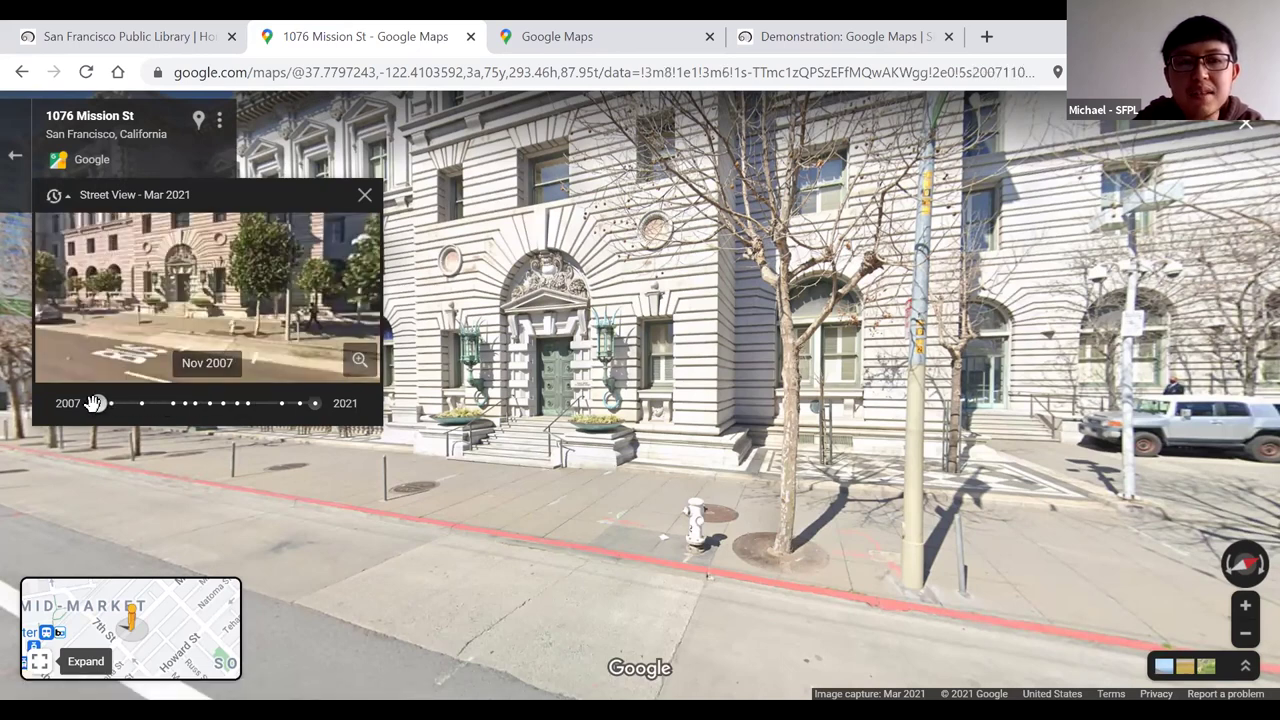
left_click(166, 282)
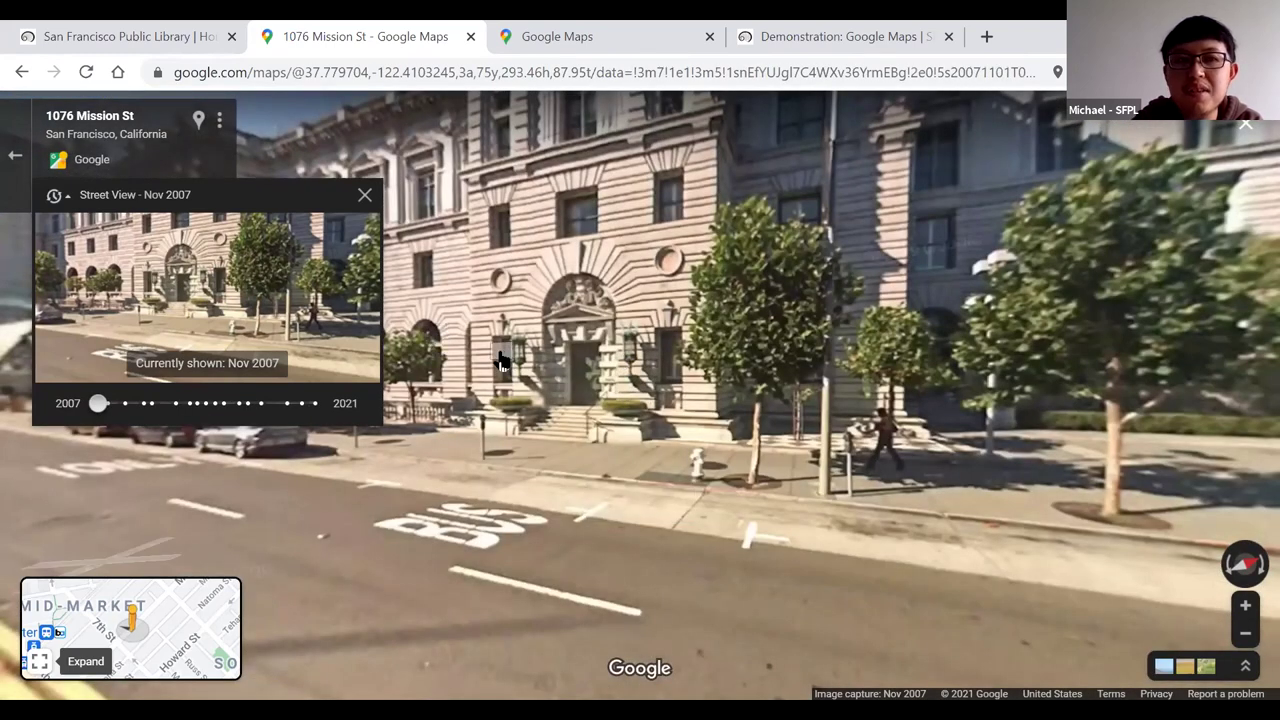
left_click(366, 196)
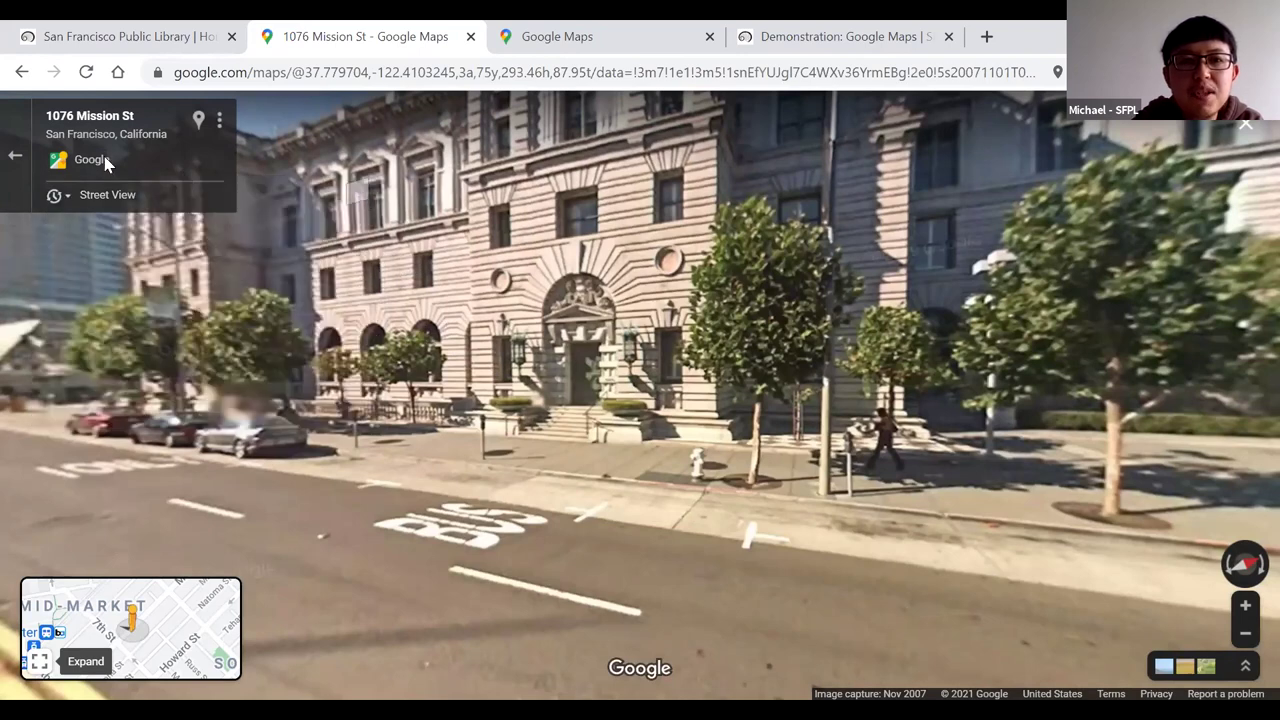
Exit Street View and show the map in close detail around Market St and Hyde St.
left_click(14, 156)
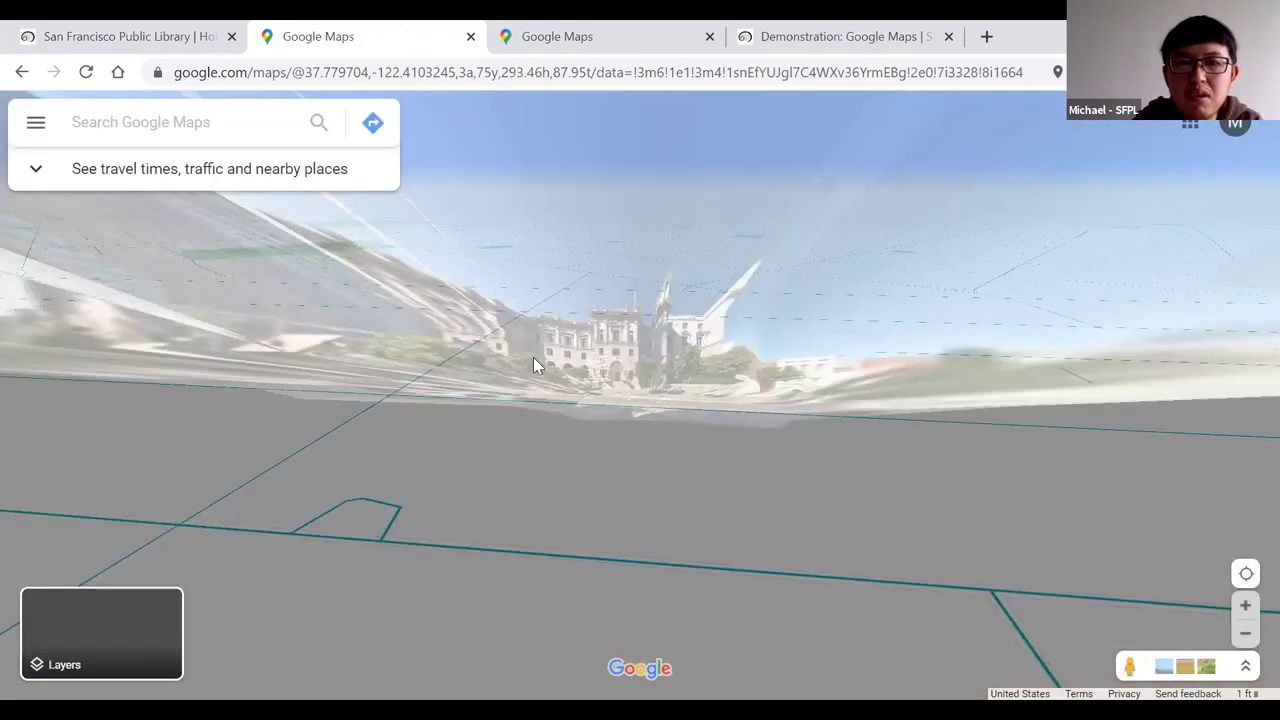
left_click_drag(397, 470, 671, 386)
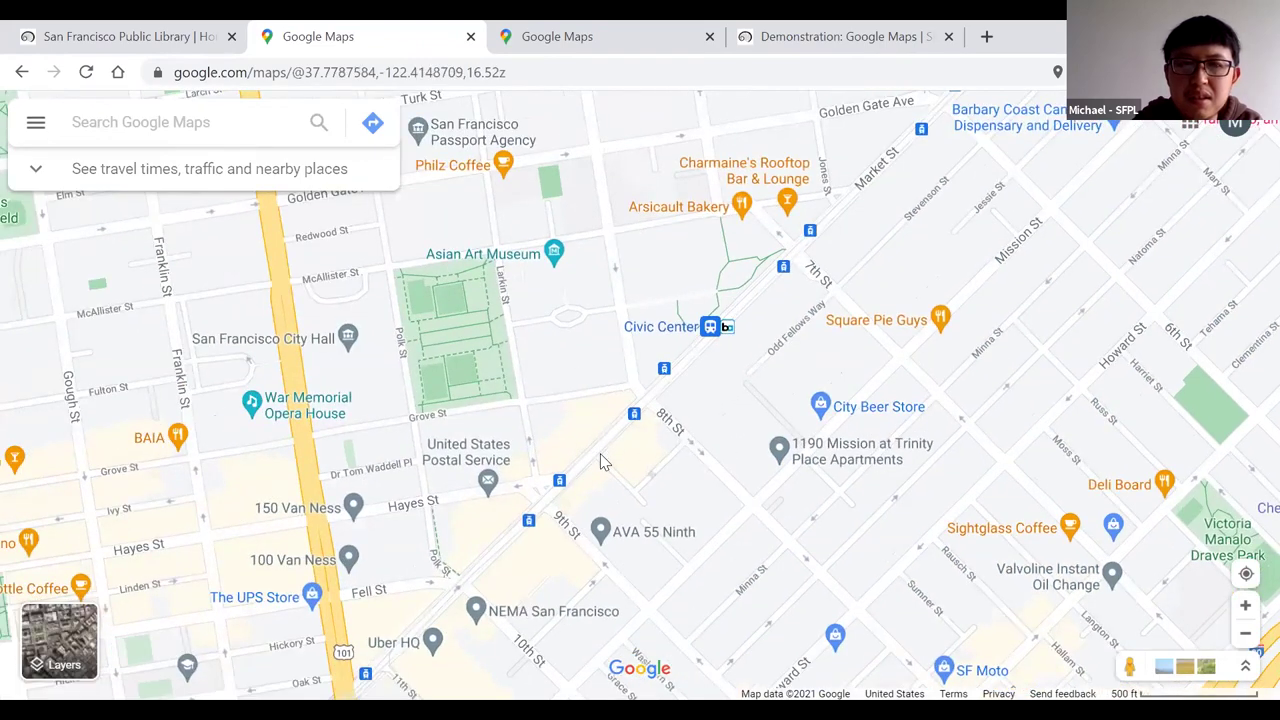
scroll(610, 430, "up", 2)
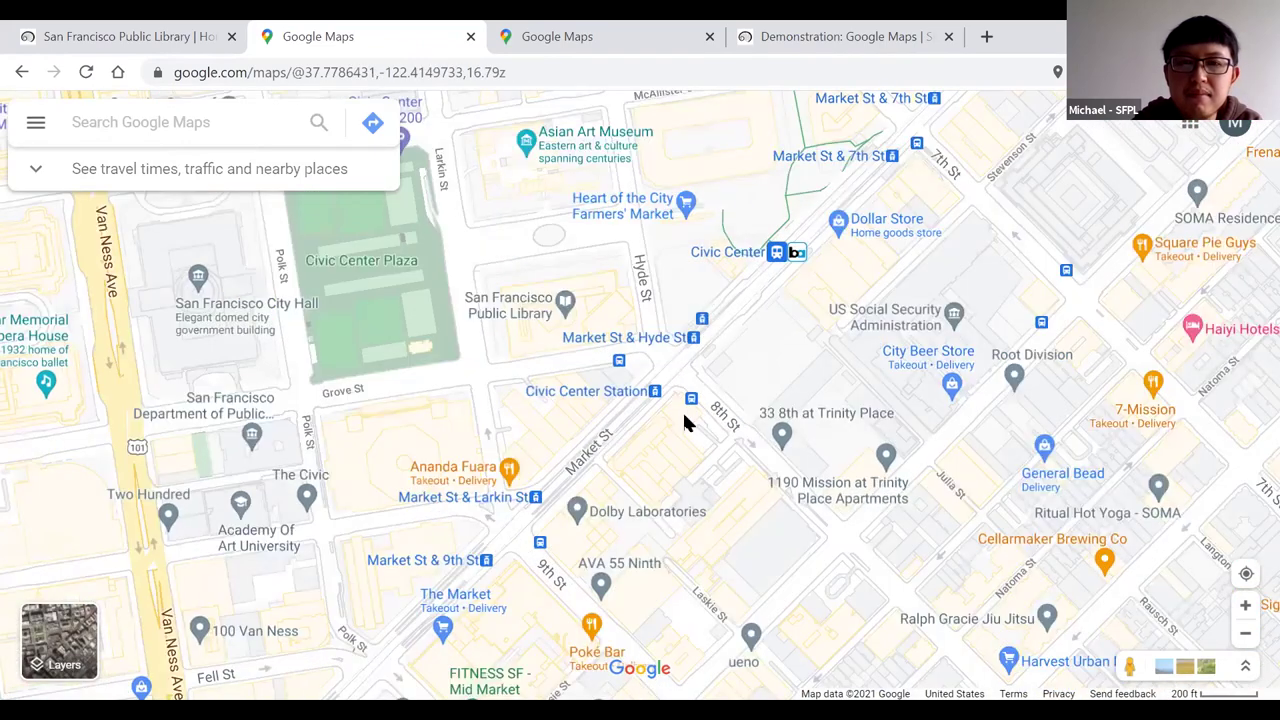
scroll(684, 423, "up", 1)
scroll(686, 440, "up", 2)
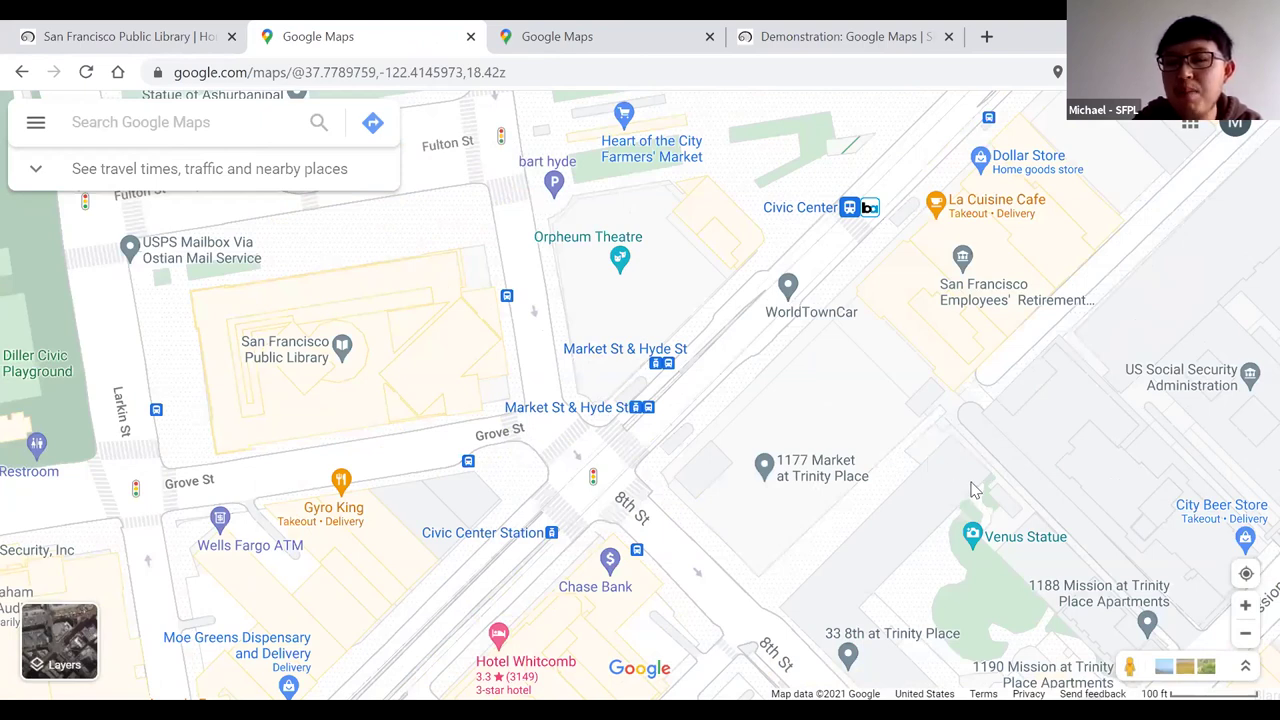
Demonstrate zooming the map in and out around the intersection of Market St and 8th St.
left_click(1245, 605)
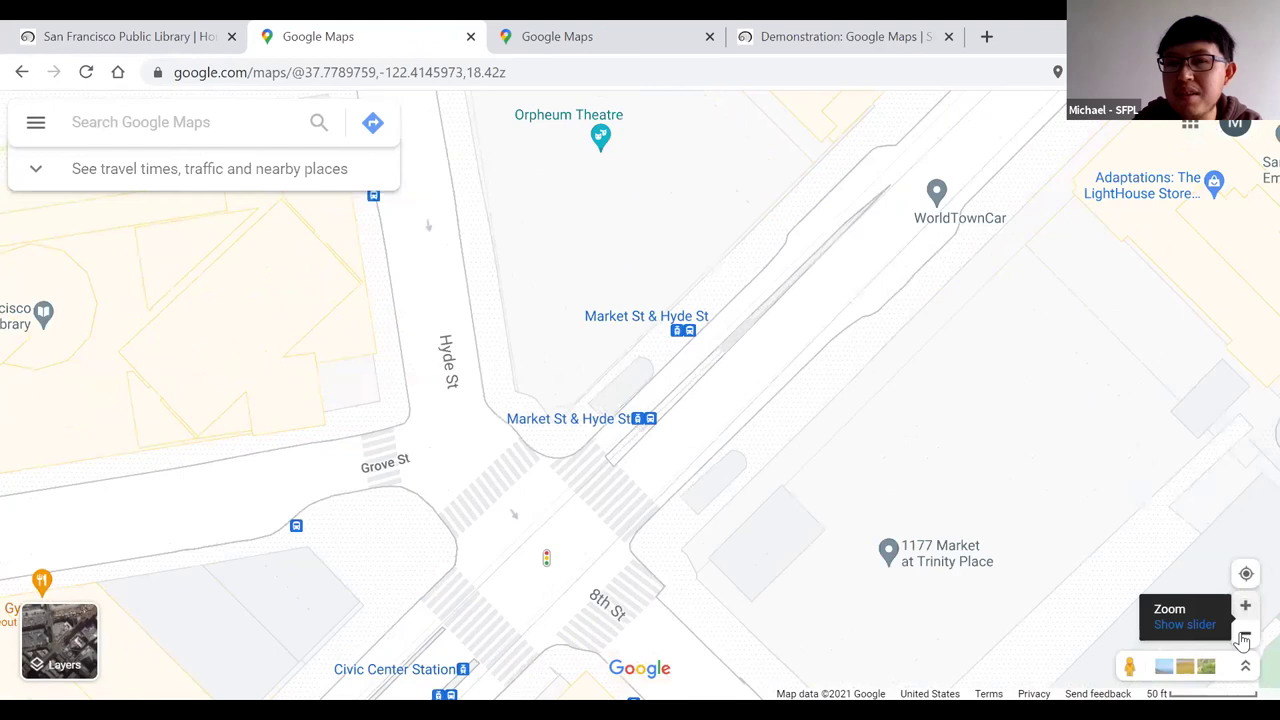
left_click(1244, 636)
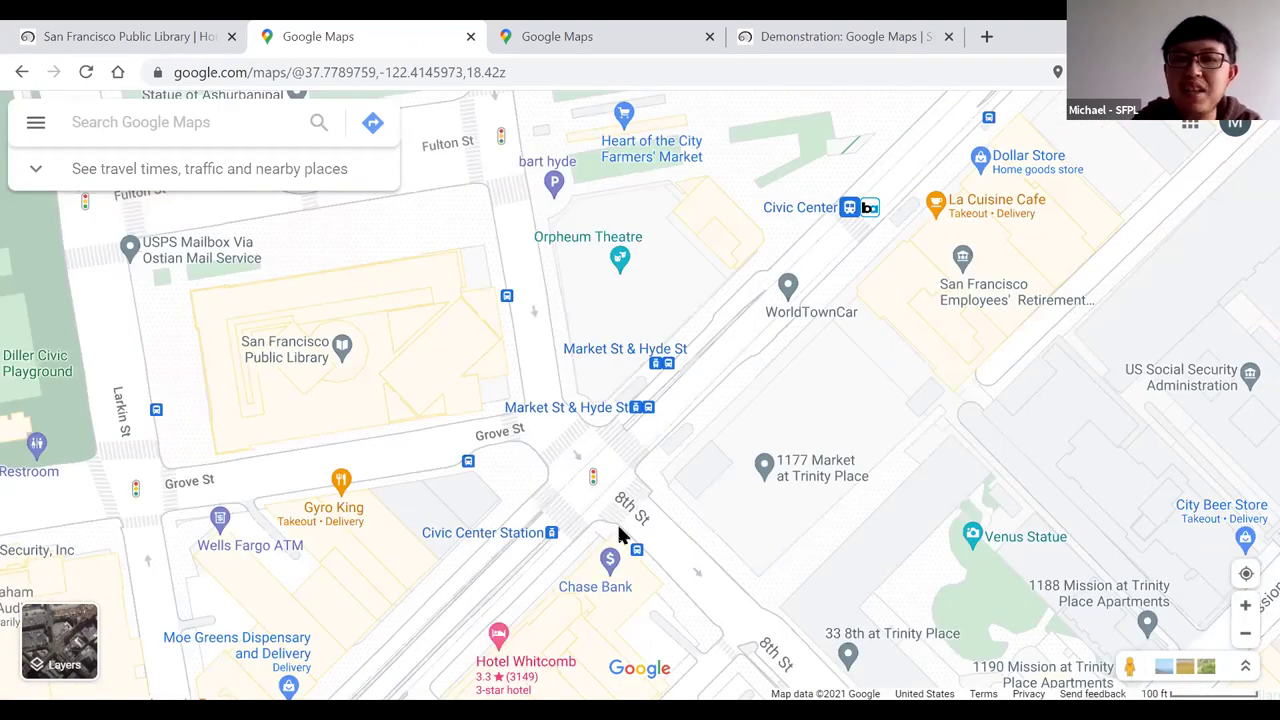
scroll(617, 522, "up", 1)
scroll(680, 410, "up", 2)
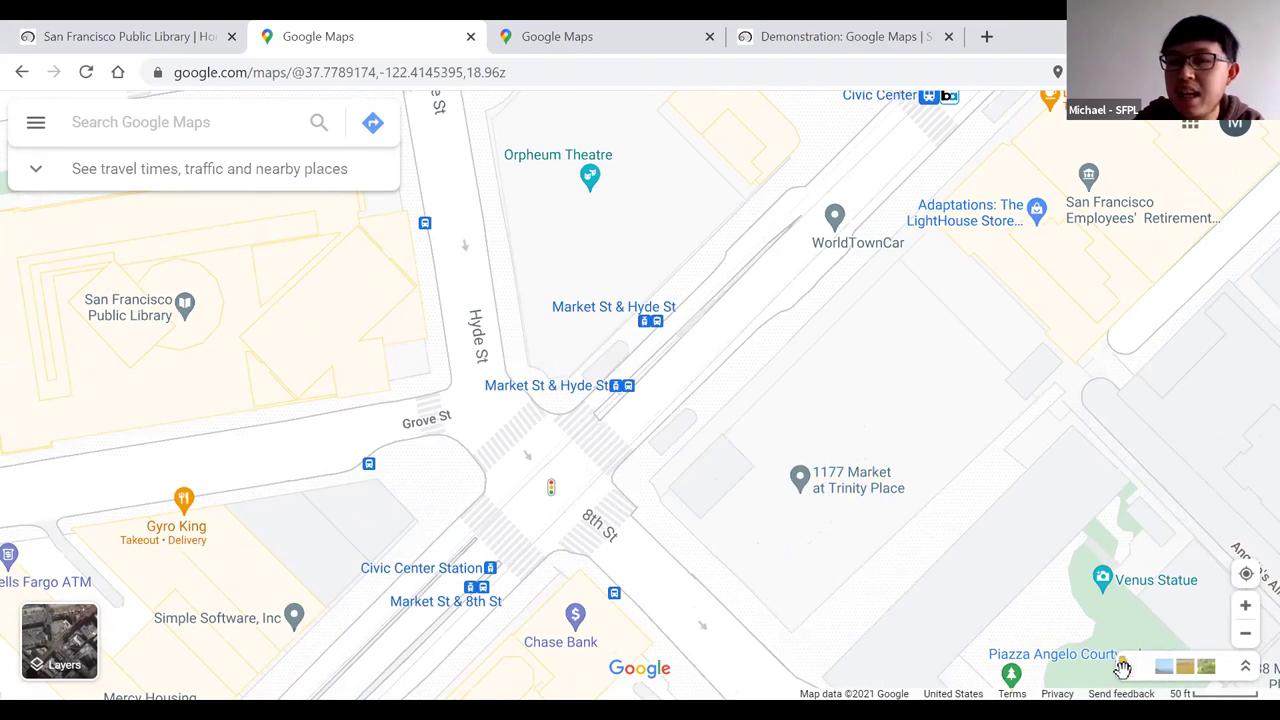
Enter Street View at 1193 Market St and look around the intersection toward Trinity Place and the Chase branch.
mouse_move(1122, 664)
left_mouse_down()
mouse_move(1054, 549)
mouse_move(1071, 537)
mouse_move(758, 387)
mouse_move(606, 360)
mouse_move(635, 363)
mouse_move(617, 370)
left_mouse_up()
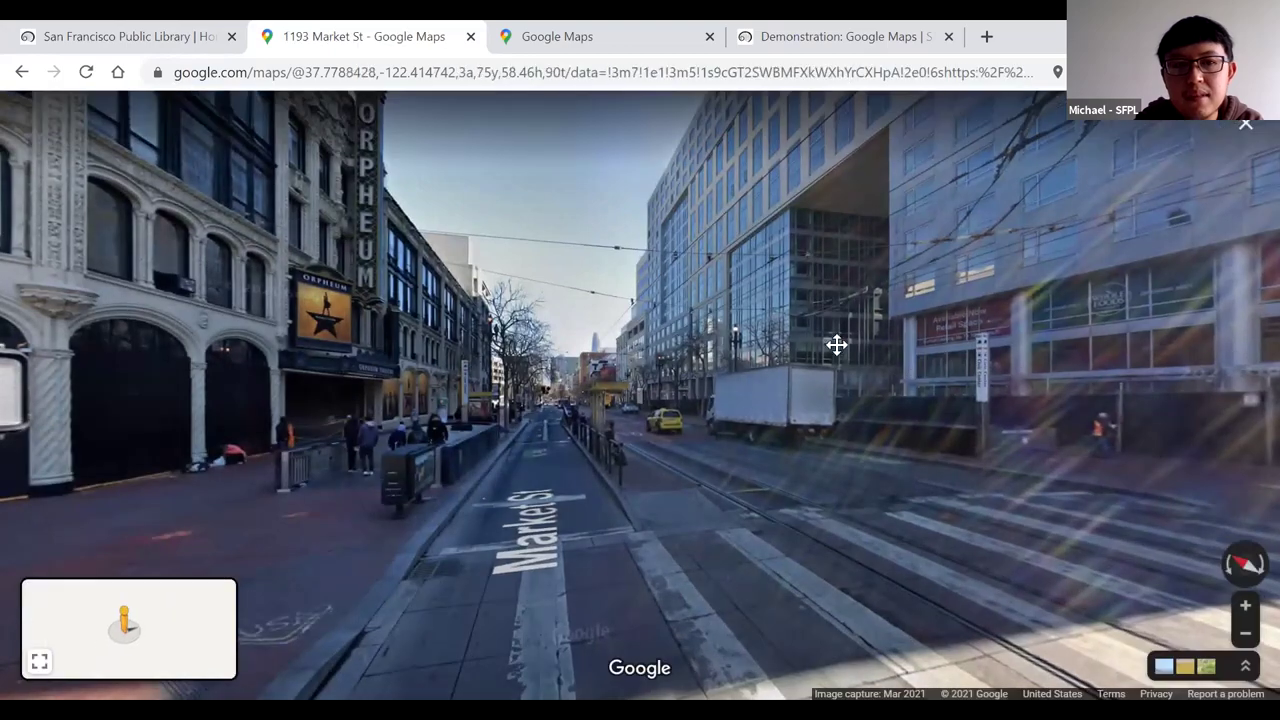
left_click_drag(836, 344, 586, 309)
left_click_drag(886, 339, 860, 386)
left_click_drag(547, 396, 900, 400)
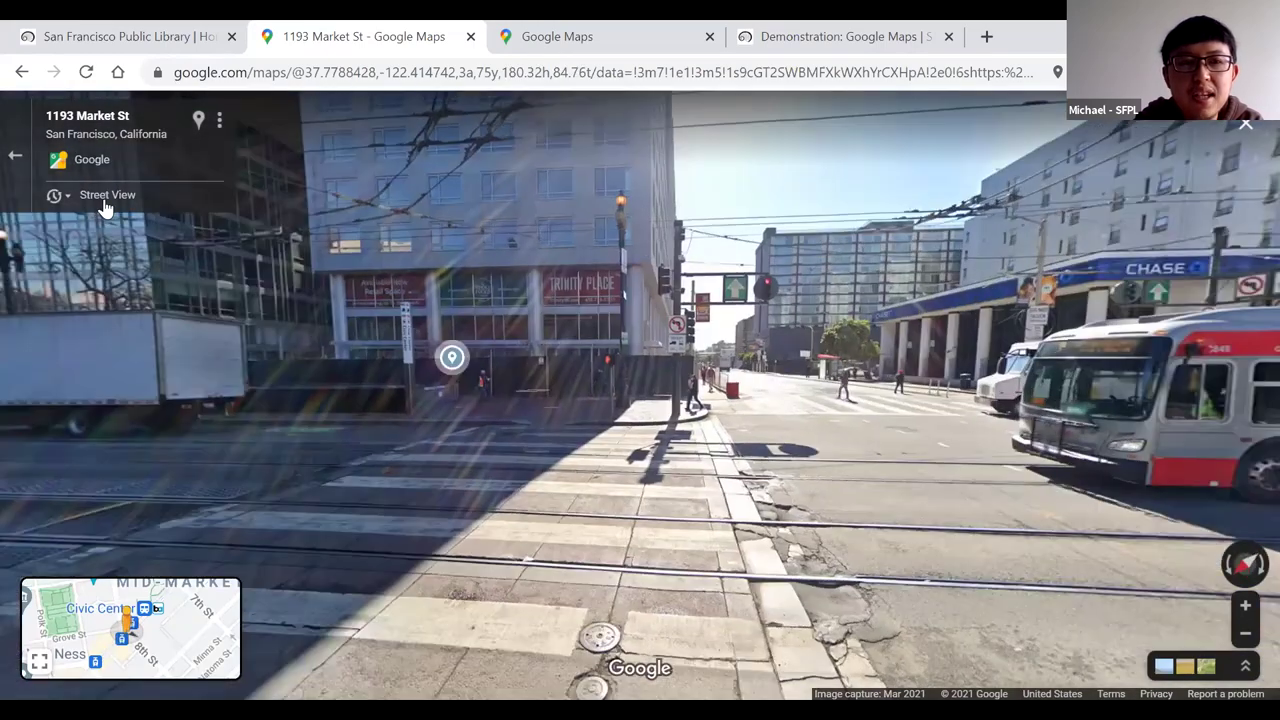
Open the imagery history at 1193 Market St and switch the Street View to Nov 2013.
left_click(56, 196)
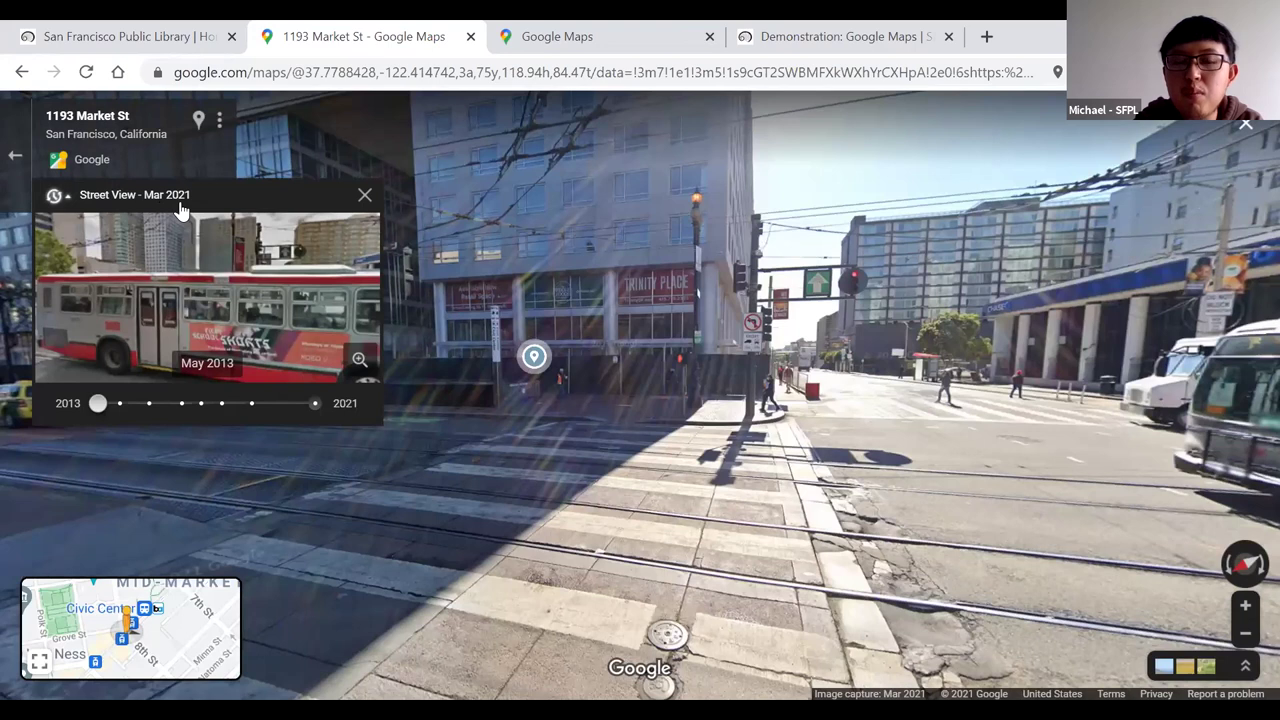
left_click(98, 404)
left_click(117, 403)
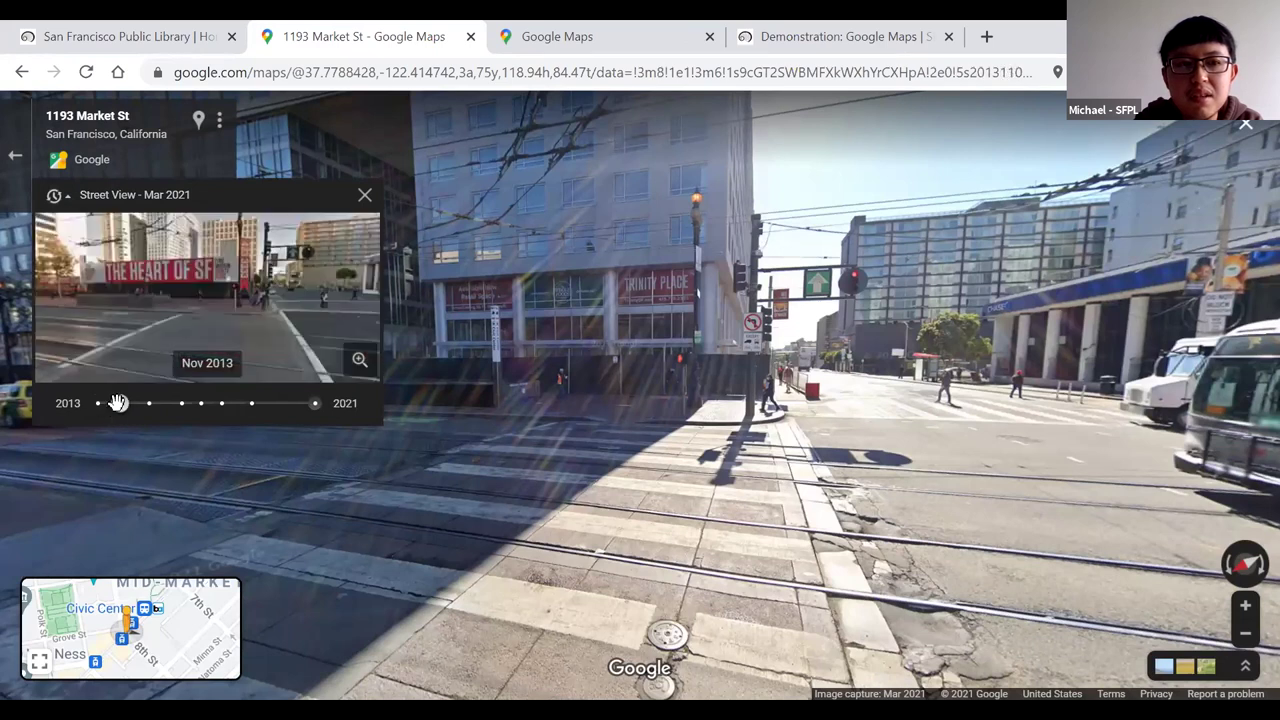
left_click(204, 304)
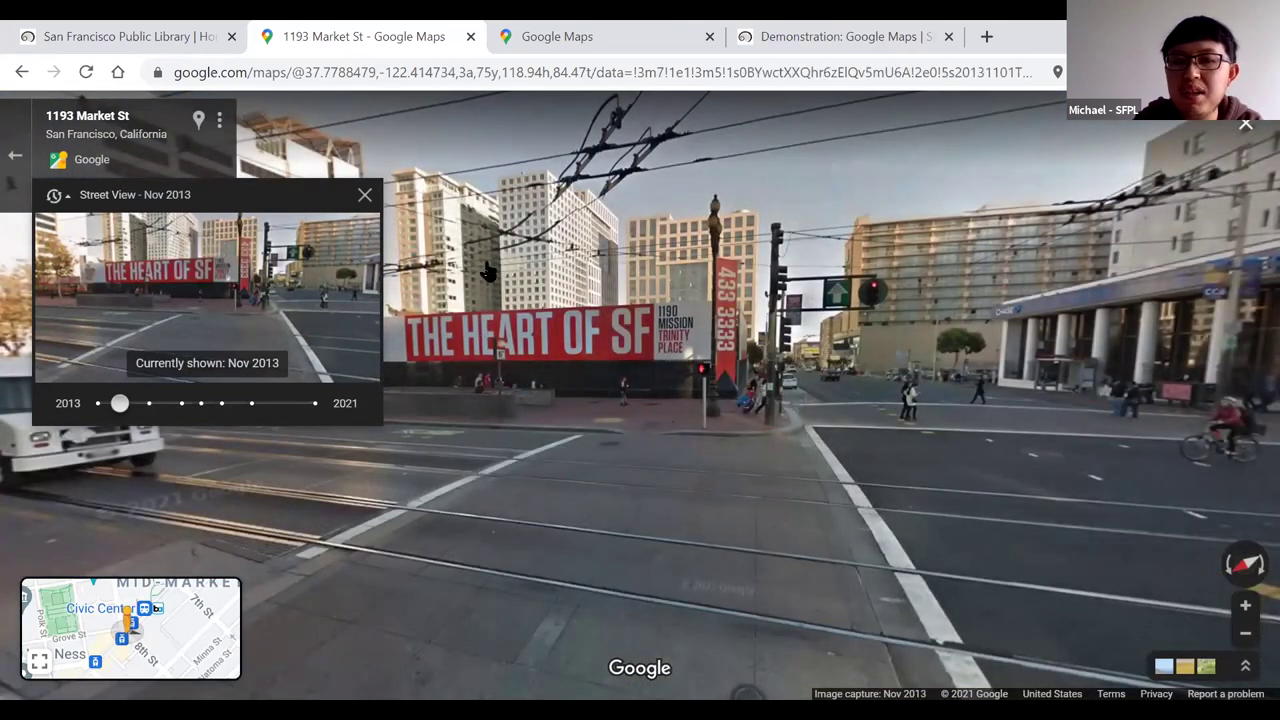
Switch the Street View at 1193 Market St back to the Mar 2021 imagery and close the imagery history.
left_click_drag(120, 402, 312, 402)
left_click(258, 287)
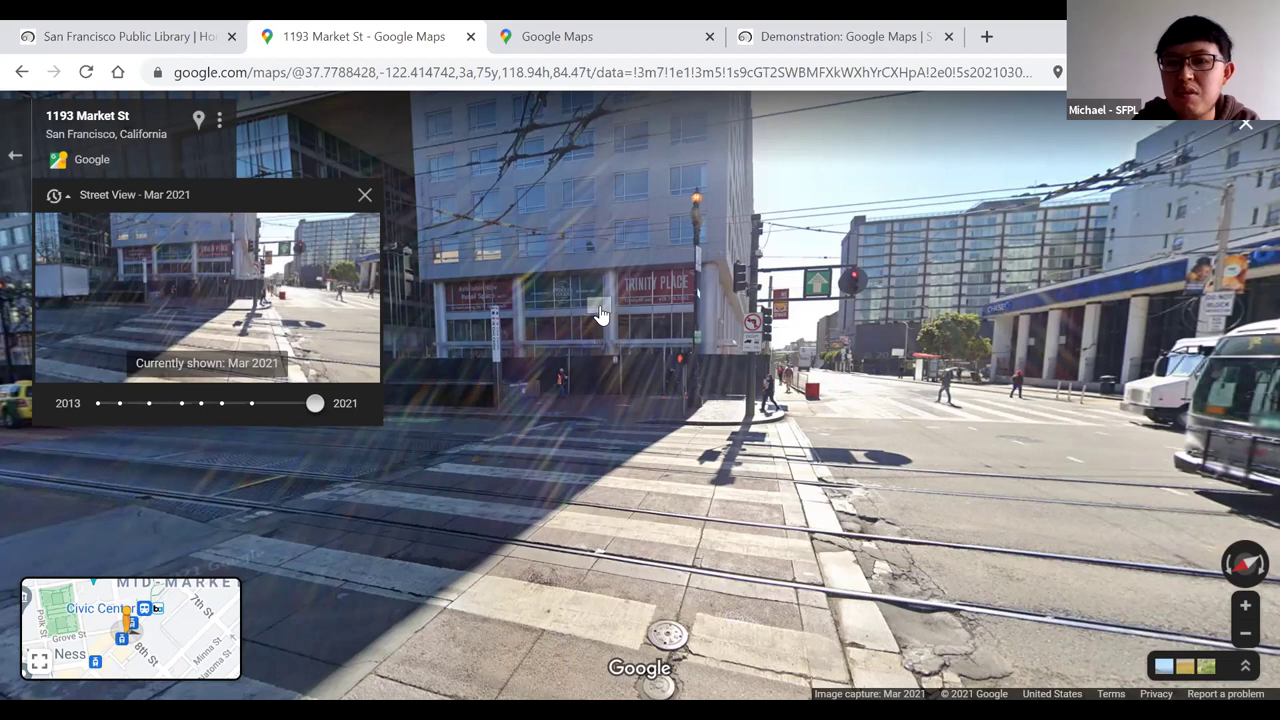
left_click(365, 196)
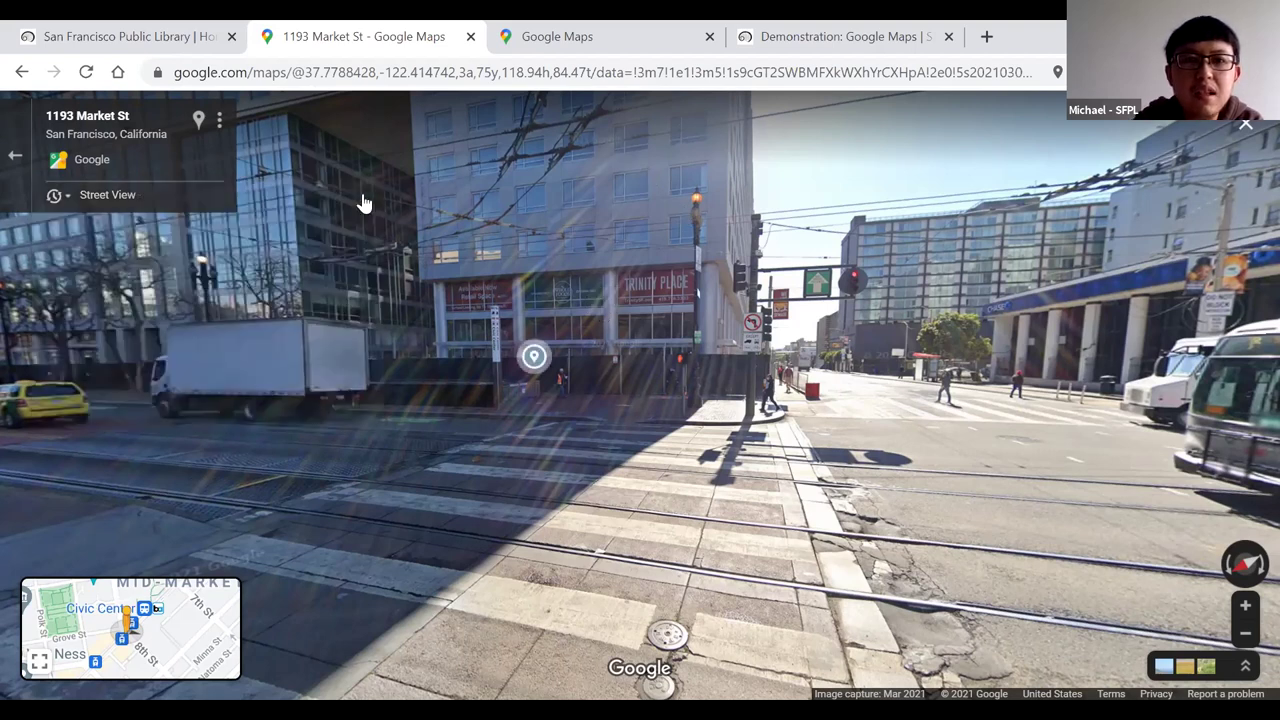
Exit Street View on Market St and open a photo sphere inside the San Francisco Public Library building.
left_click(16, 158)
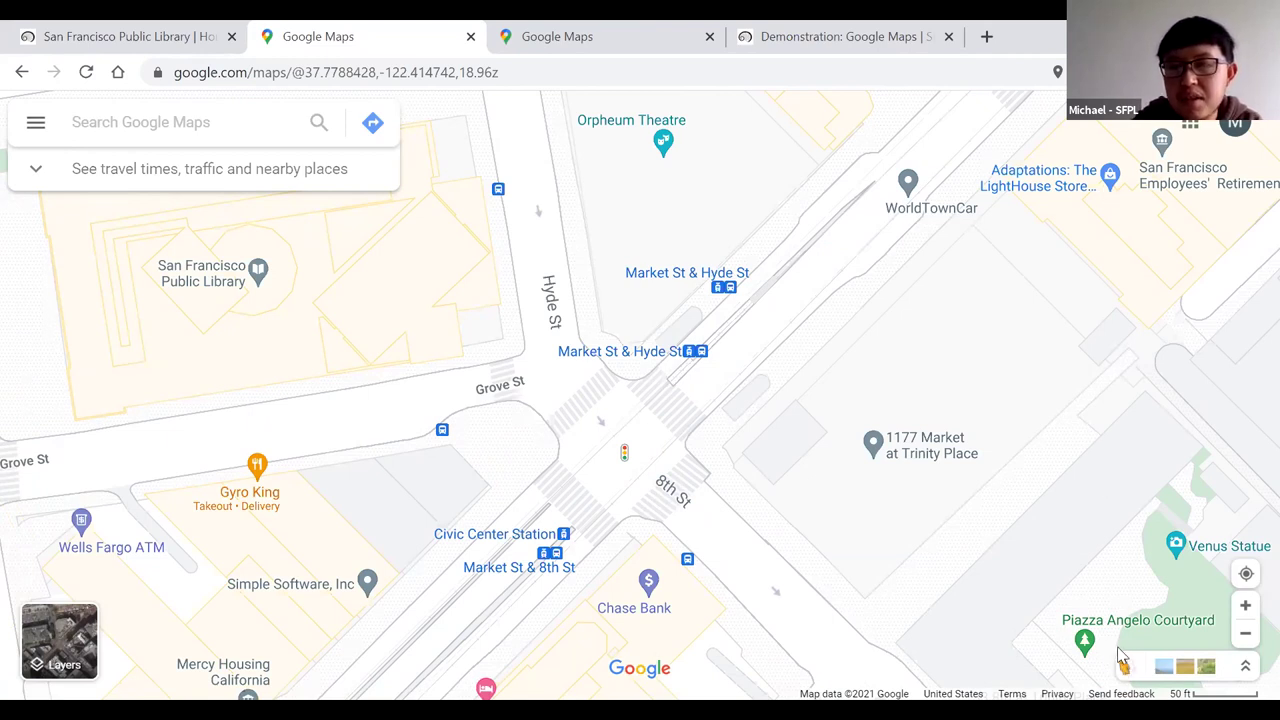
left_click_drag(748, 460, 302, 532)
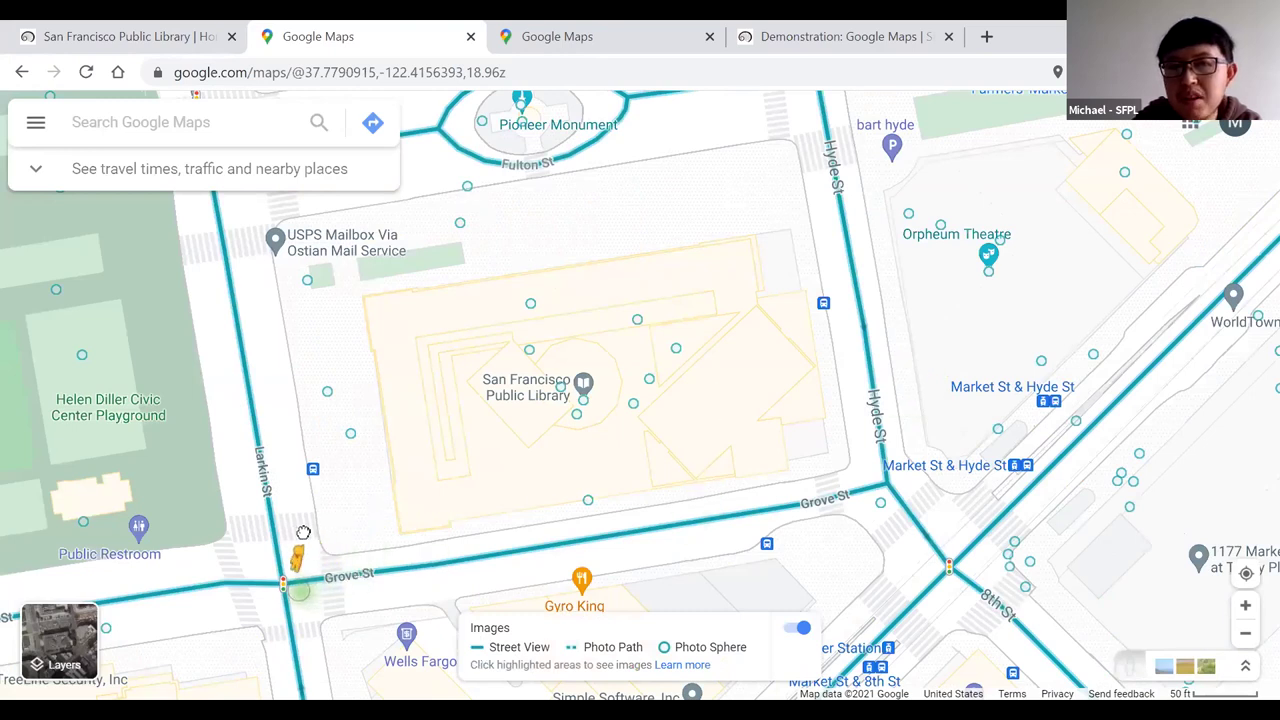
left_click_drag(870, 440, 707, 400)
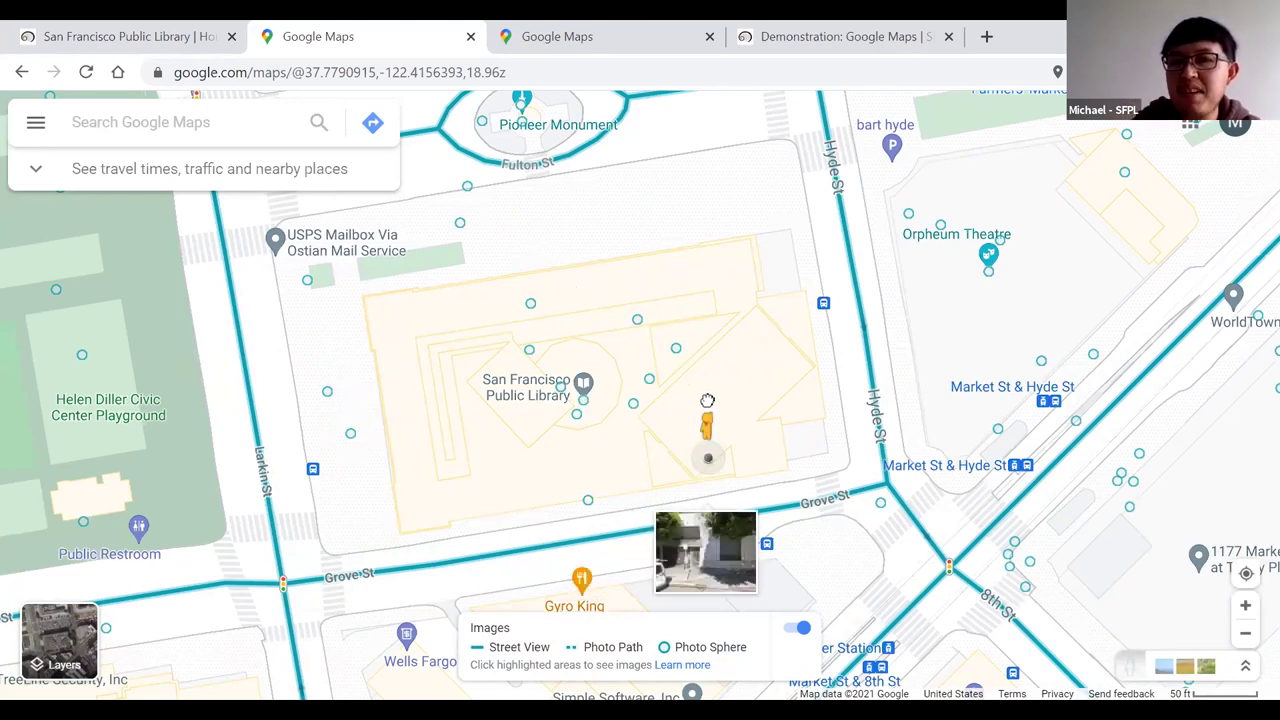
left_click_drag(707, 400, 676, 292)
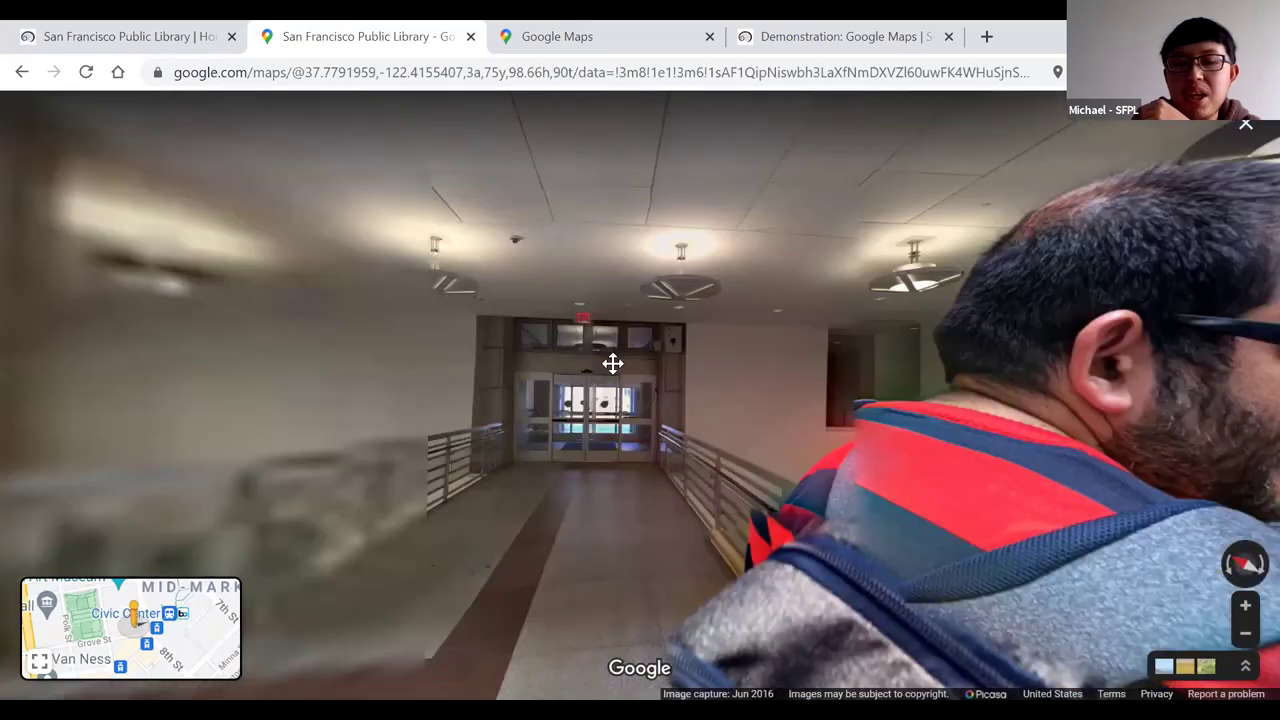
Look around the library interior from the entrance doors across to the atrium and THE MIX sign.
left_click_drag(612, 363, 660, 339)
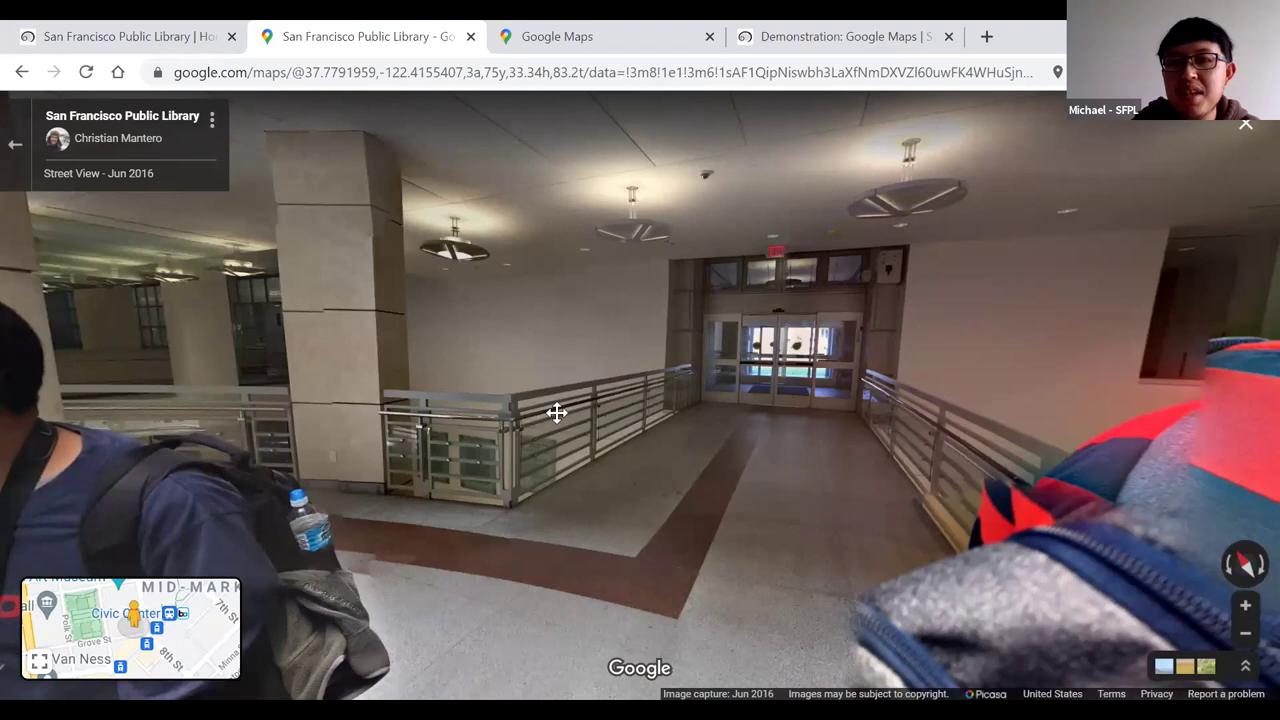
key("Left")
key("Left")
key("Left")
key("Left")
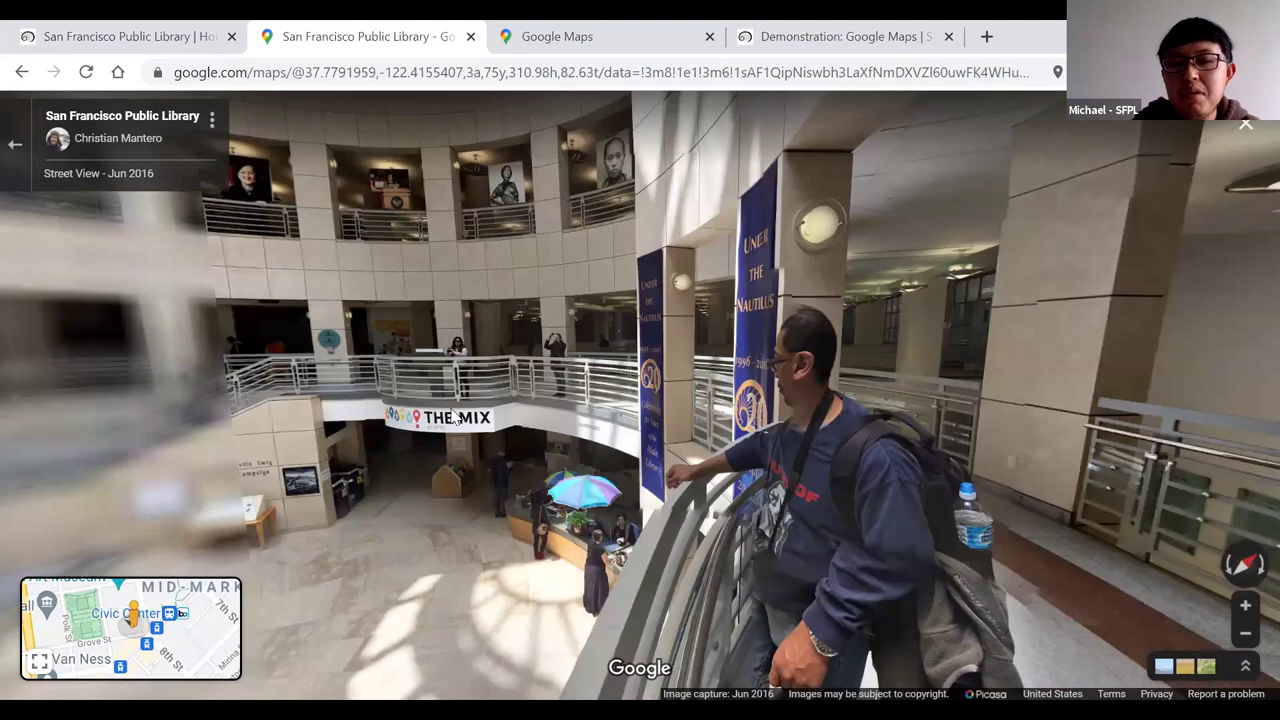
key("Left")
key("Left")
key("Left")
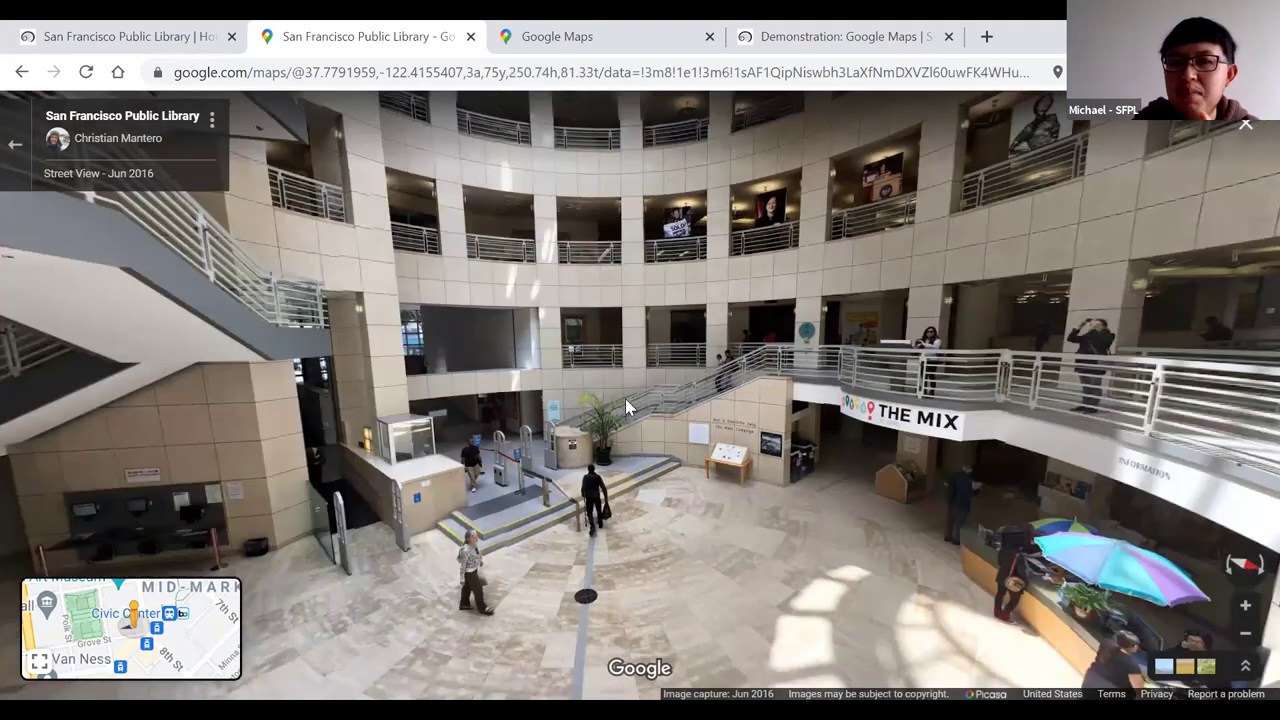
Look up through the library atrium to its glass dome, then back down over the lobby and staircase.
left_click(673, 418)
key("Left")
key("Left")
key("Page_Up")
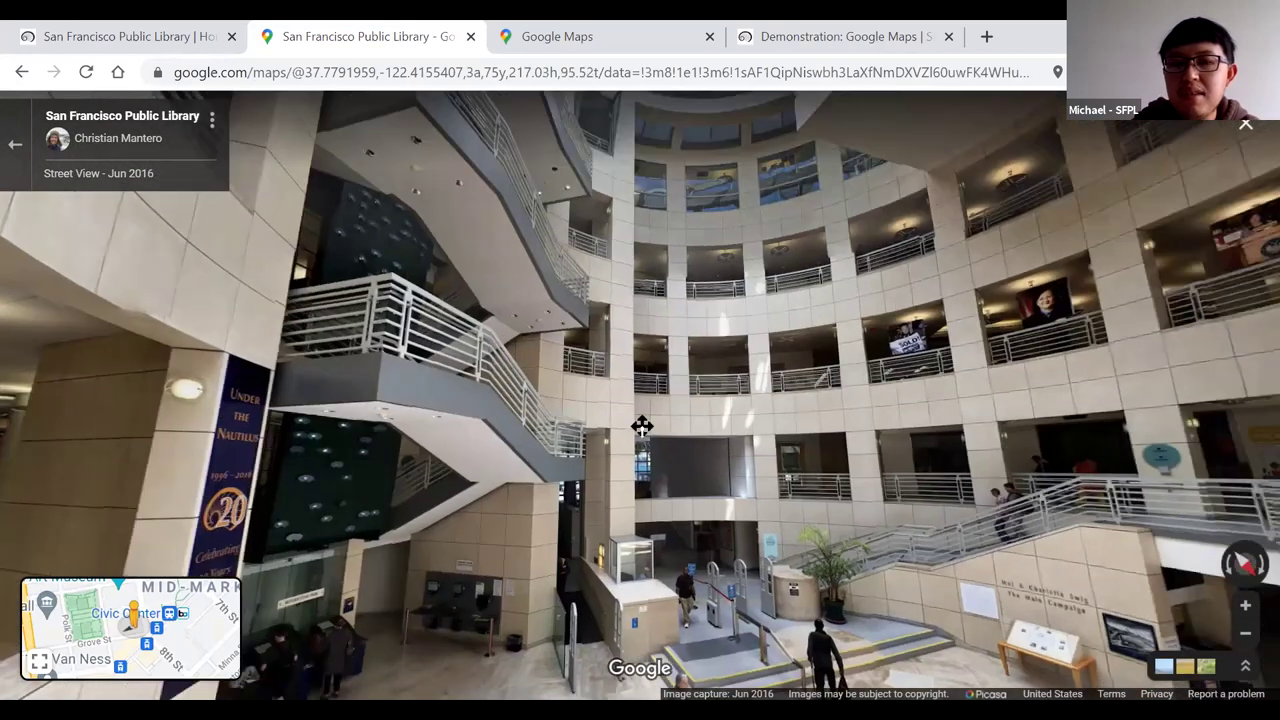
key("Right")
key("Page_Up")
key("Page_Up")
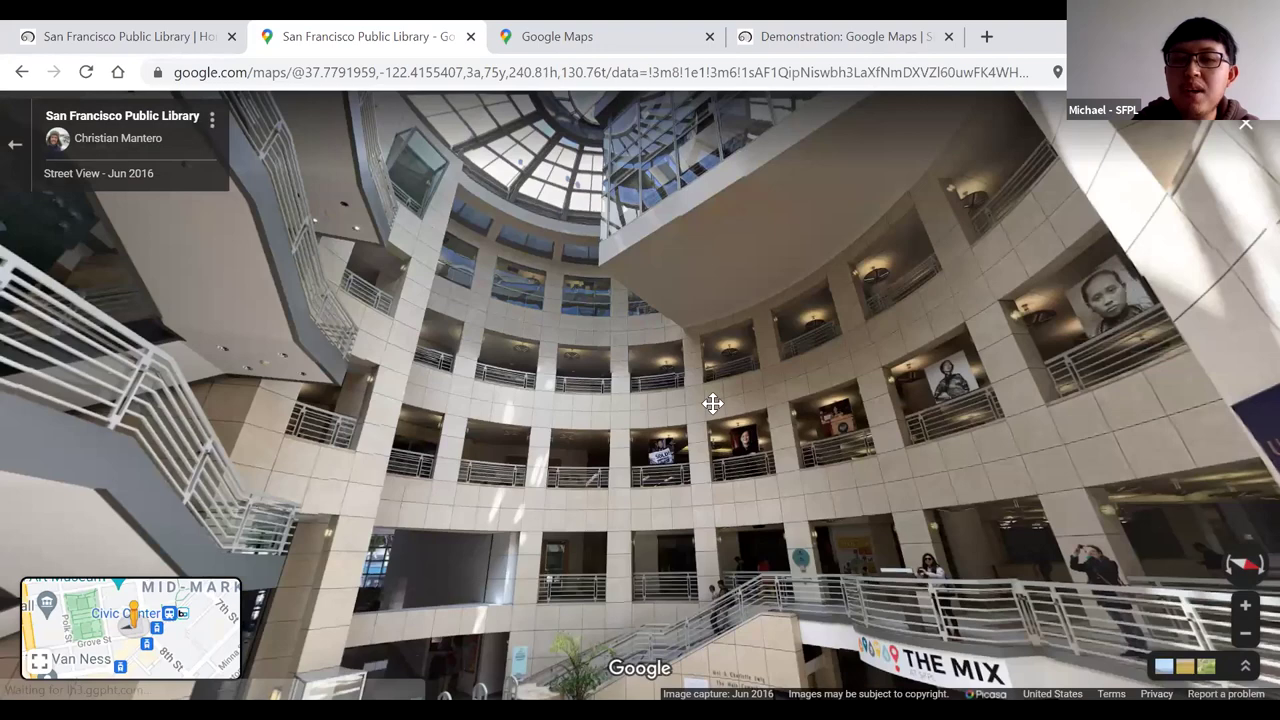
left_click(712, 403)
key("Left")
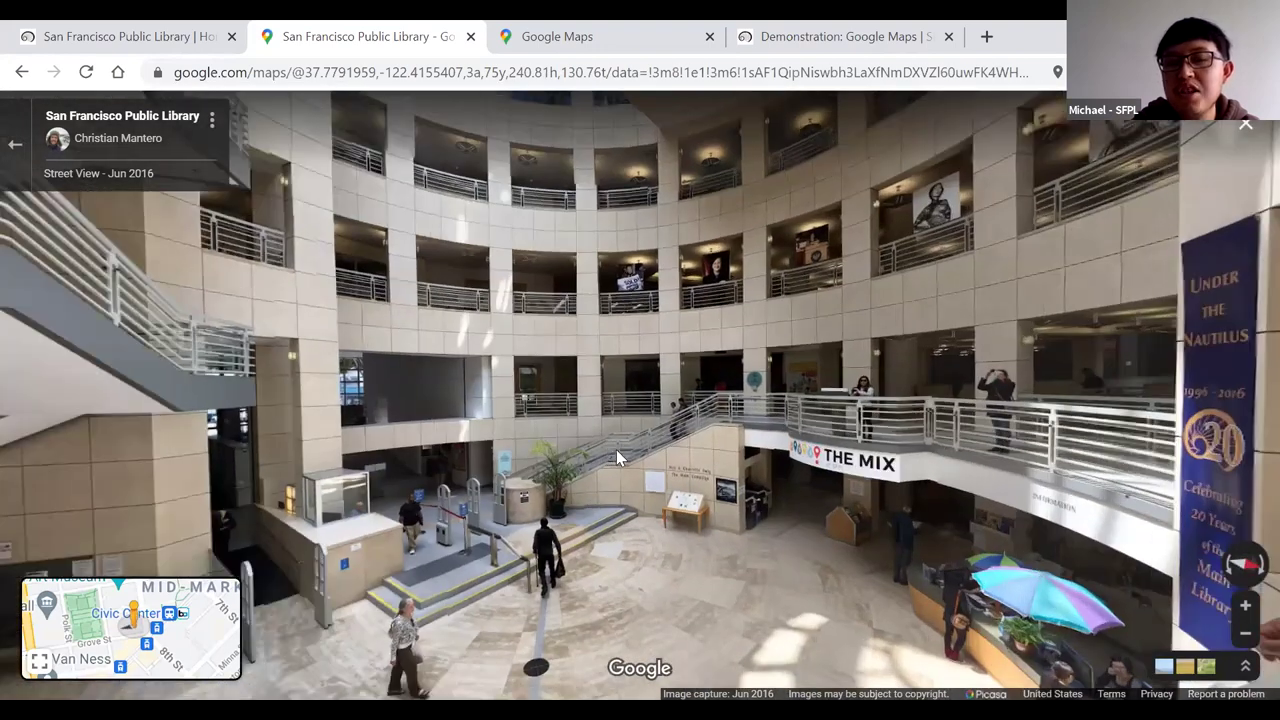
key("Right")
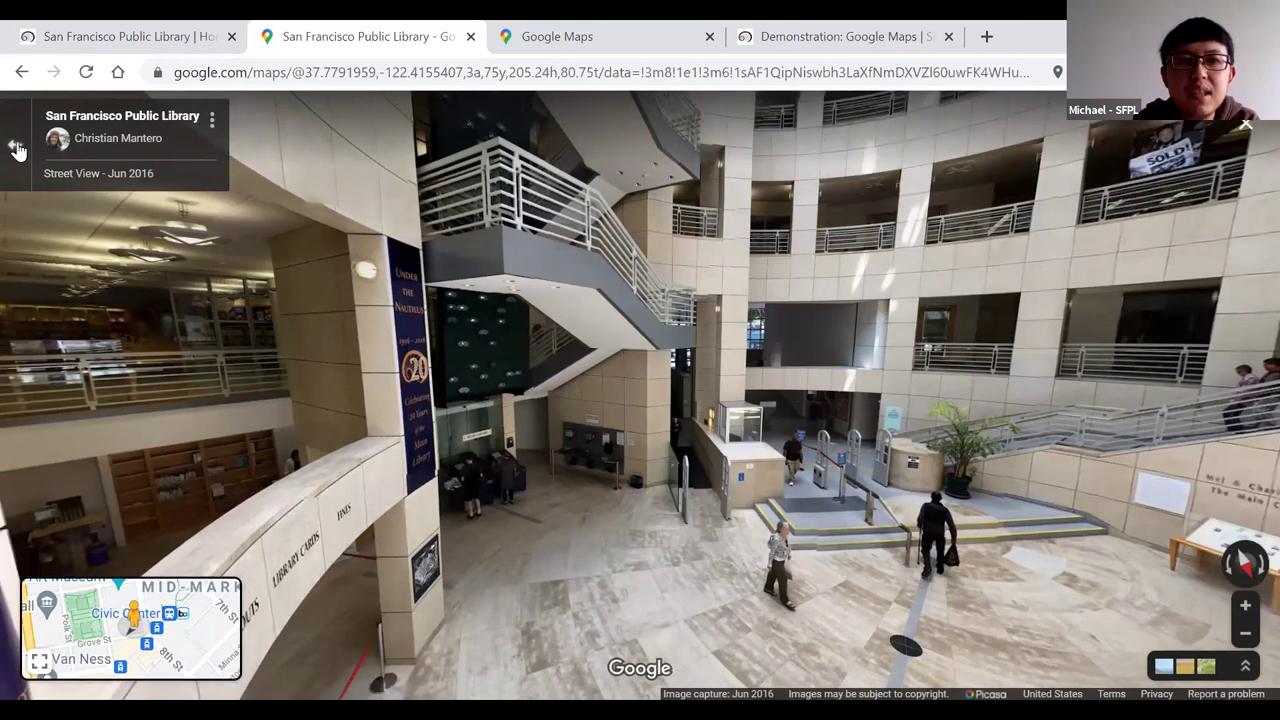
Move to the photo sphere outside the library near Larkin St and look around toward City Hall and the bus shelter.
left_click(15, 148)
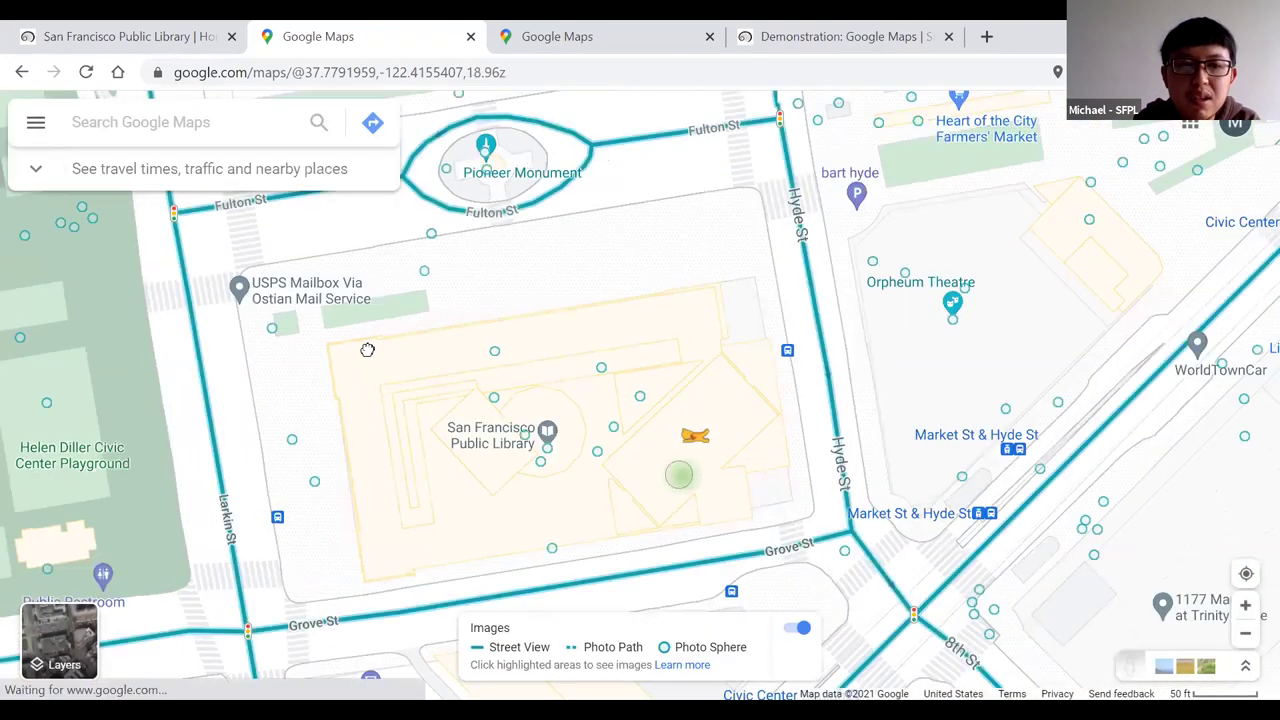
left_click_drag(332, 352, 290, 388)
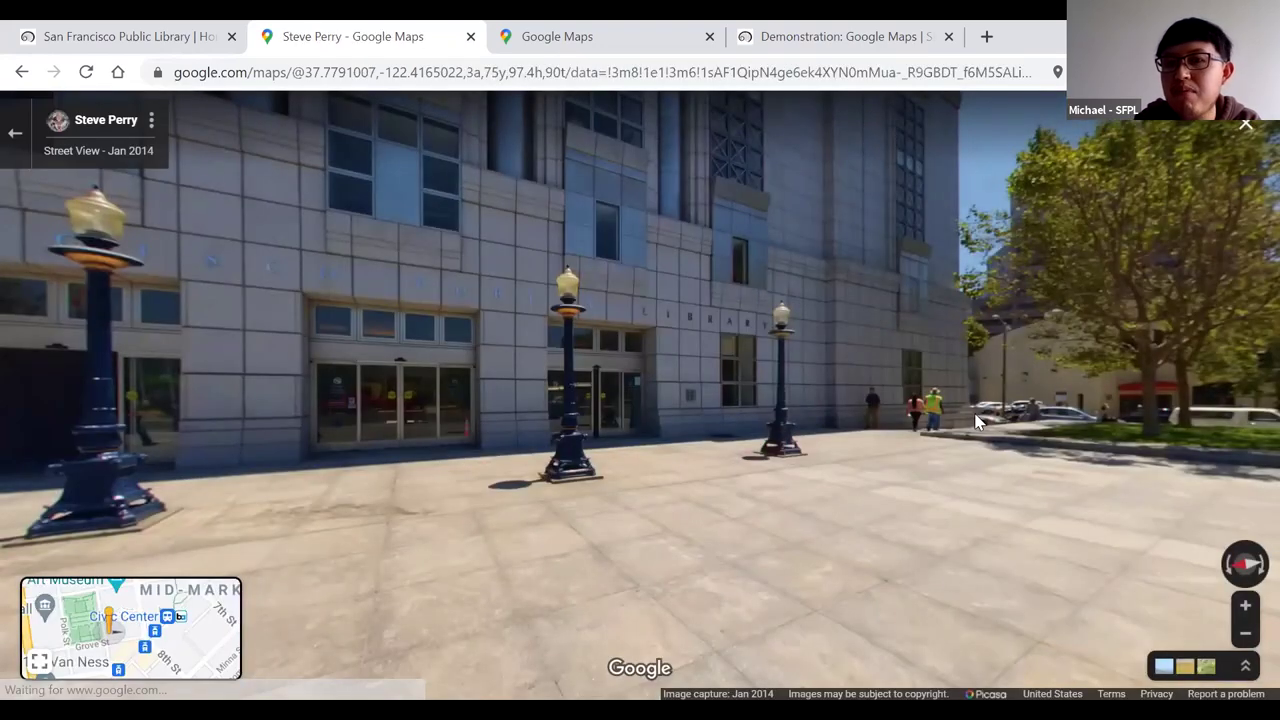
left_click_drag(840, 418, 566, 374)
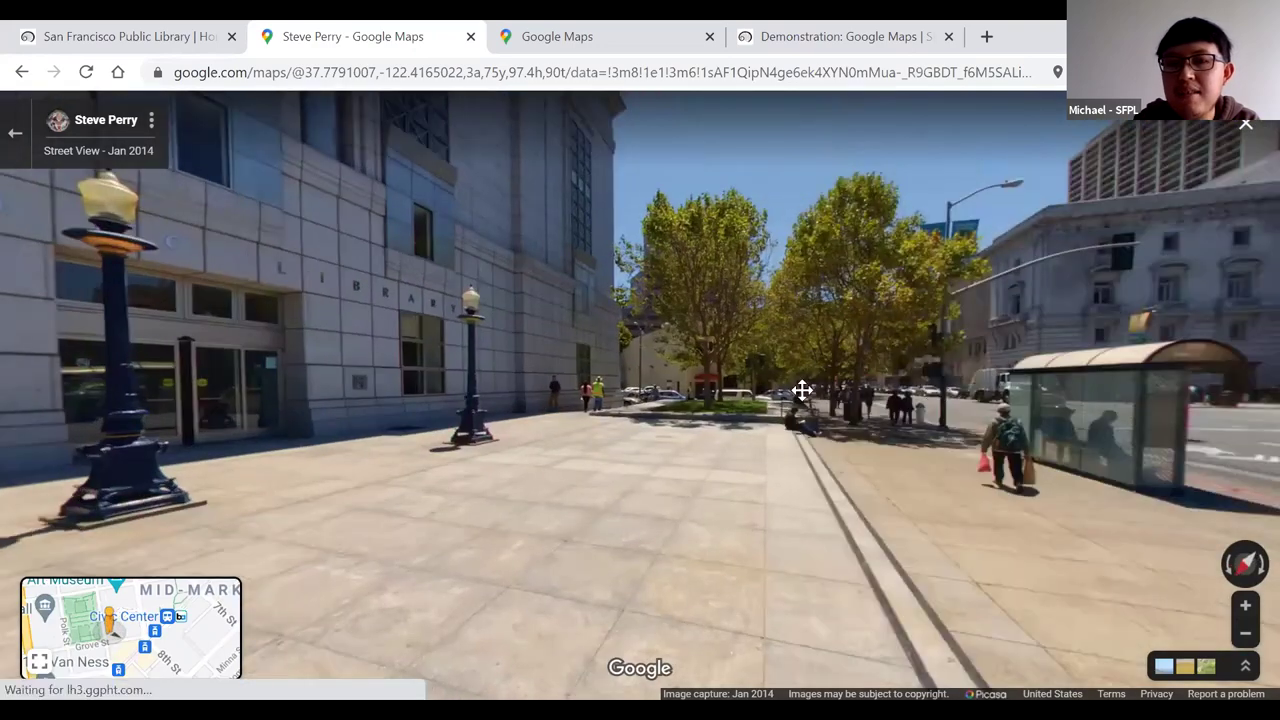
left_click_drag(863, 403, 529, 357)
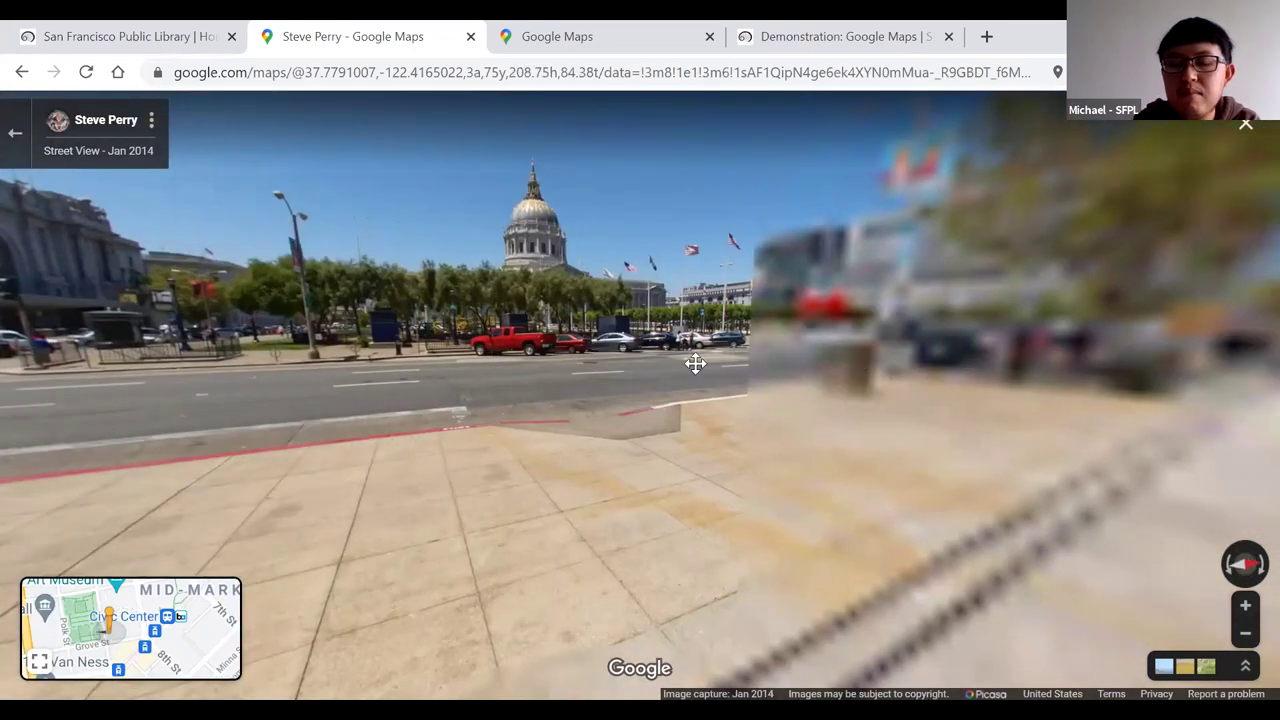
left_click_drag(691, 363, 250, 365)
left_click_drag(979, 354, 403, 289)
left_click_drag(900, 260, 665, 240)
left_click_drag(860, 400, 440, 209)
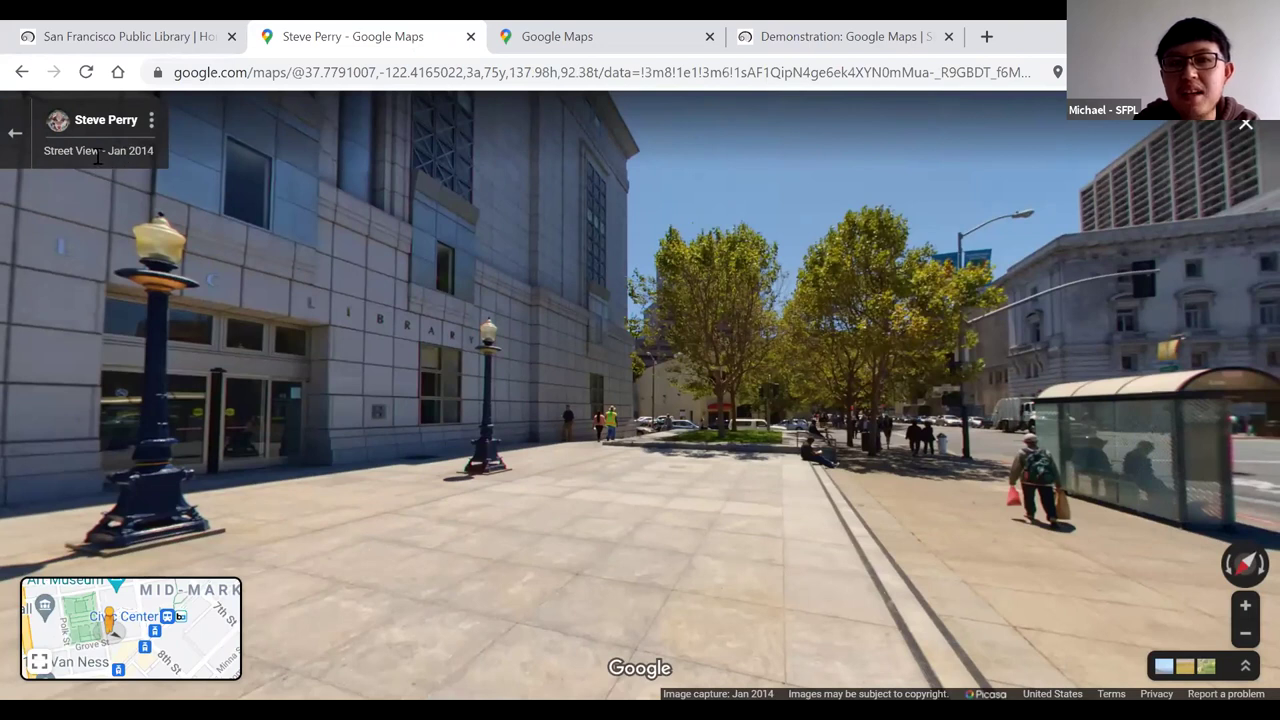
Exit the library photo sphere and open one inside the Asian Art Museum, facing the Museum Store.
left_click(16, 136)
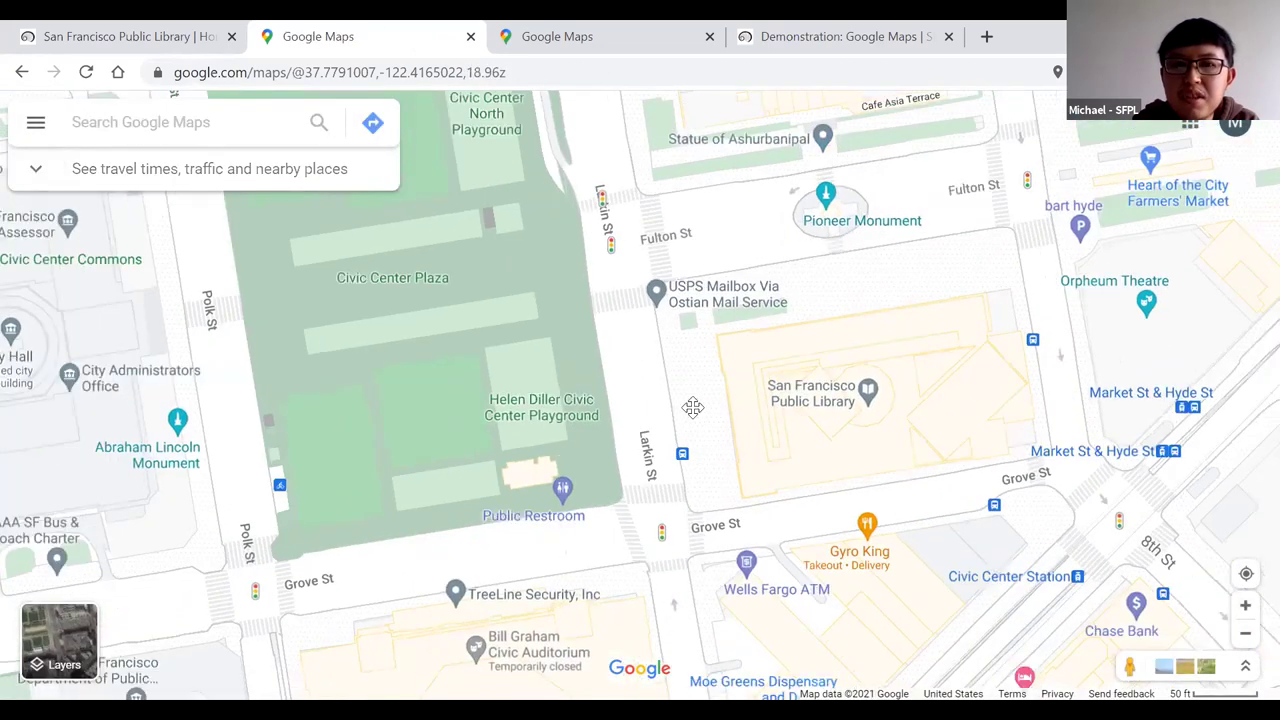
scroll(740, 326, "down", 2)
left_click_drag(705, 410, 755, 650)
scroll(727, 382, "up", 3)
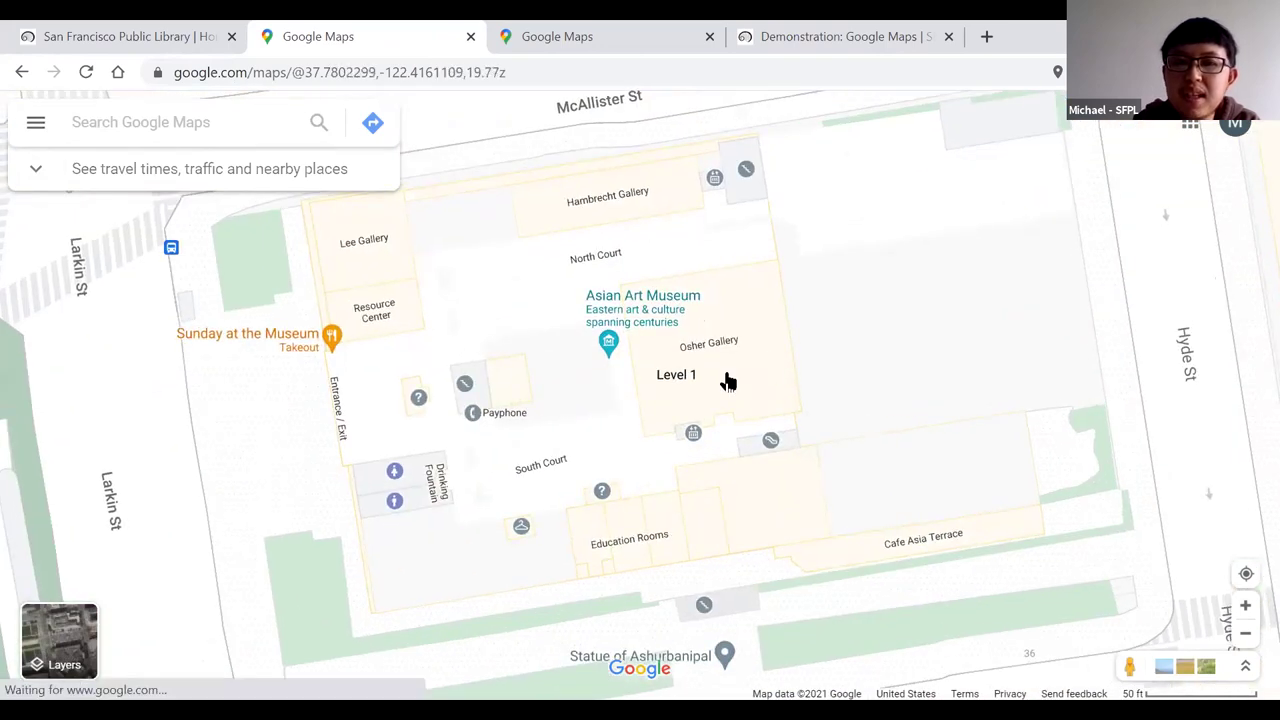
scroll(763, 406, "up", 1)
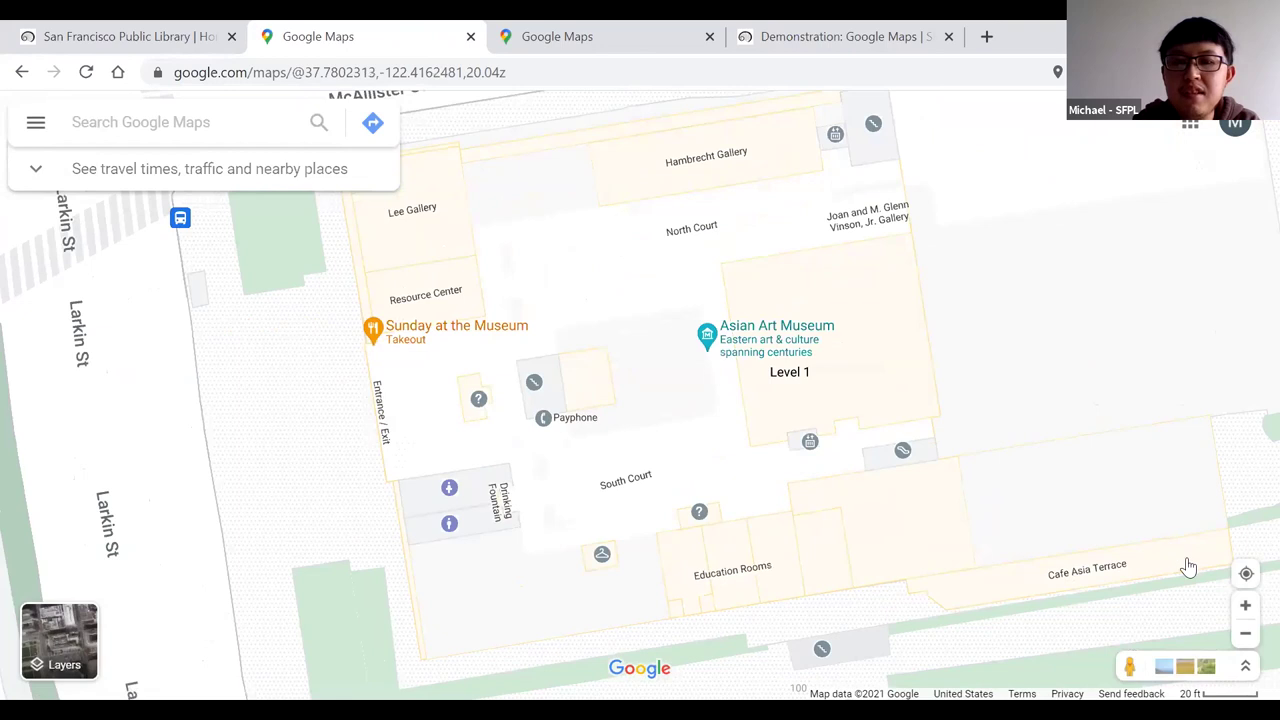
left_click_drag(1129, 666, 559, 211)
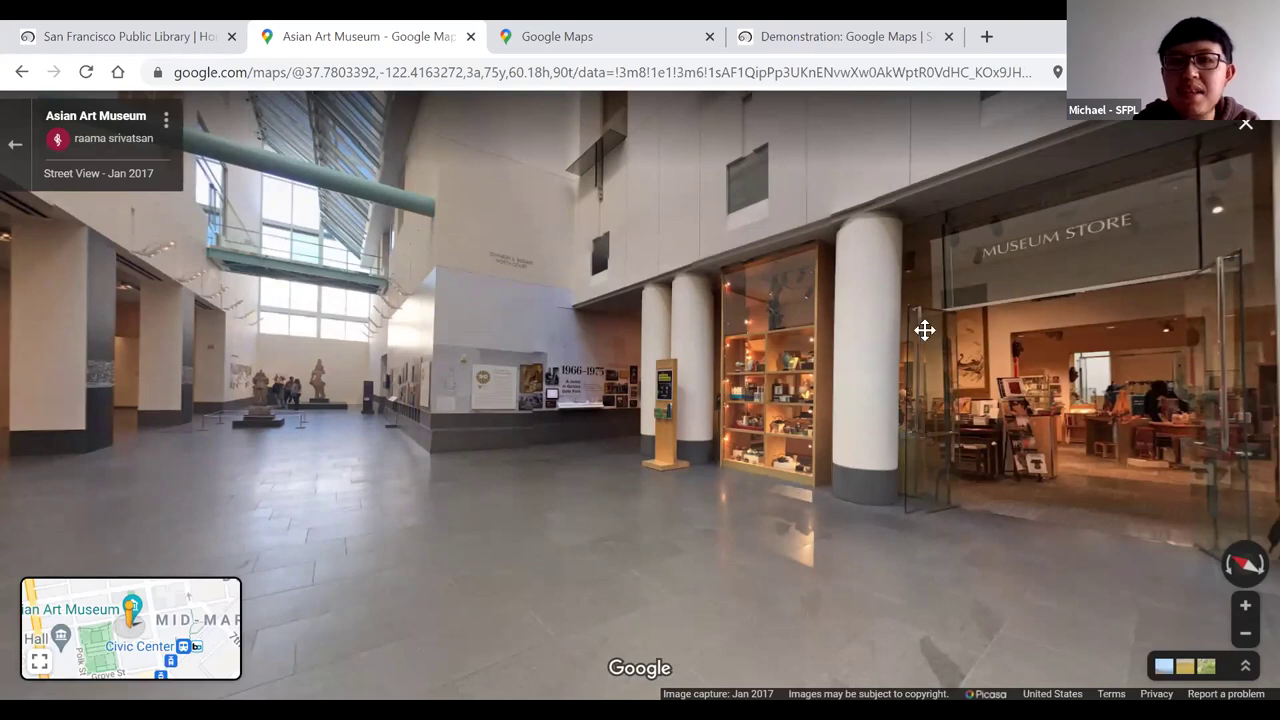
Look all around the Asian Art Museum hall, from the Museum Store past the pillars to the 1966-1975 exhibit wall.
left_click(750, 330)
left_click_drag(938, 342, 746, 334)
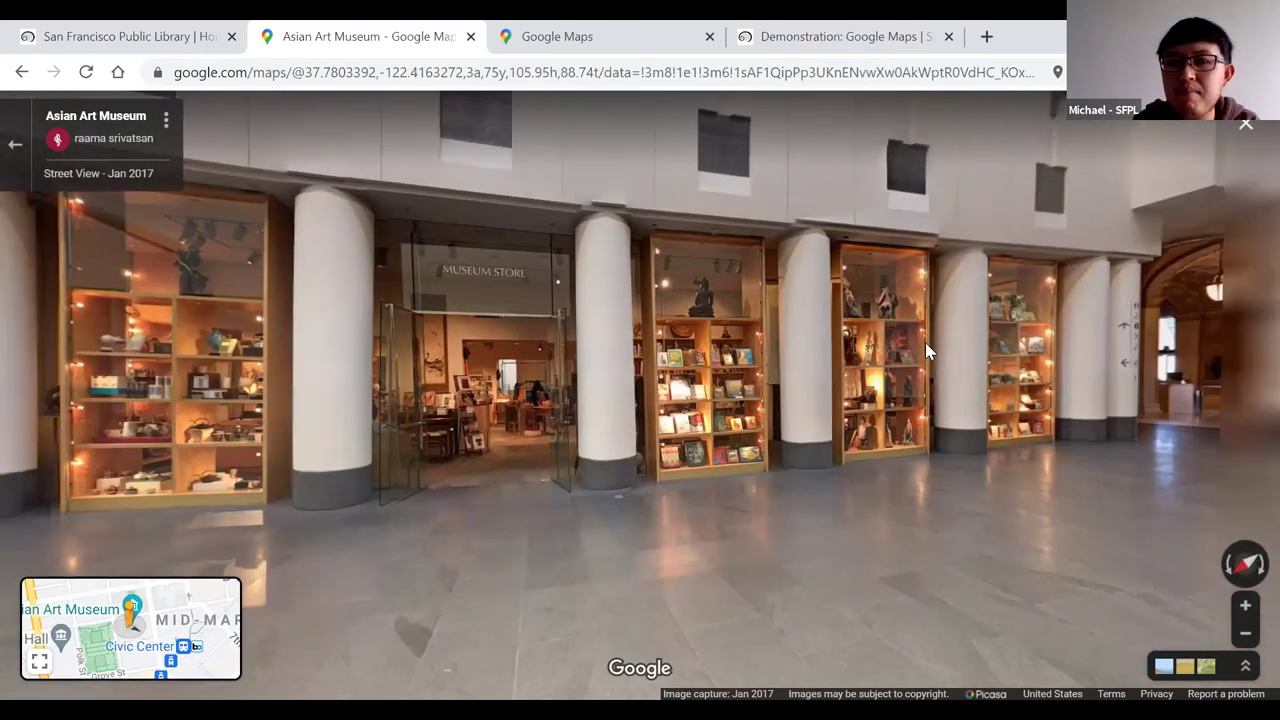
left_click_drag(925, 342, 764, 333)
left_click_drag(1040, 340, 837, 333)
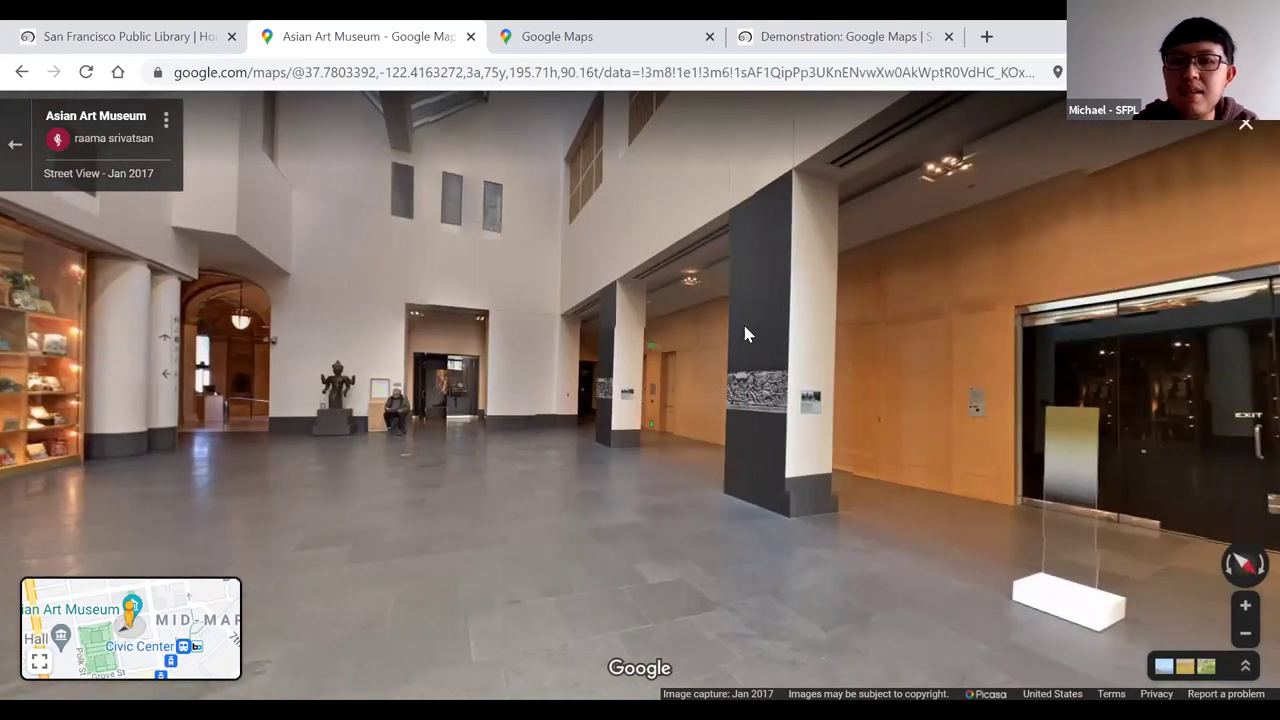
left_click_drag(745, 330, 620, 310)
left_click_drag(749, 263, 783, 337)
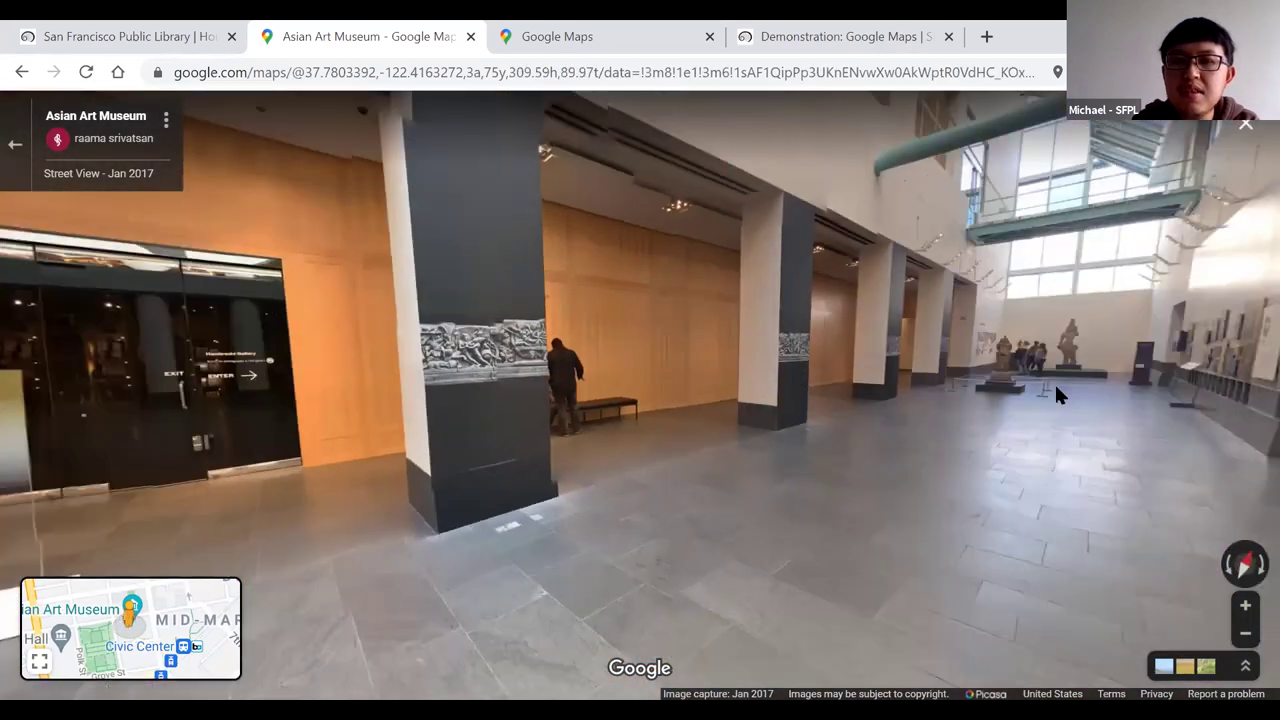
left_click_drag(1054, 382, 885, 374)
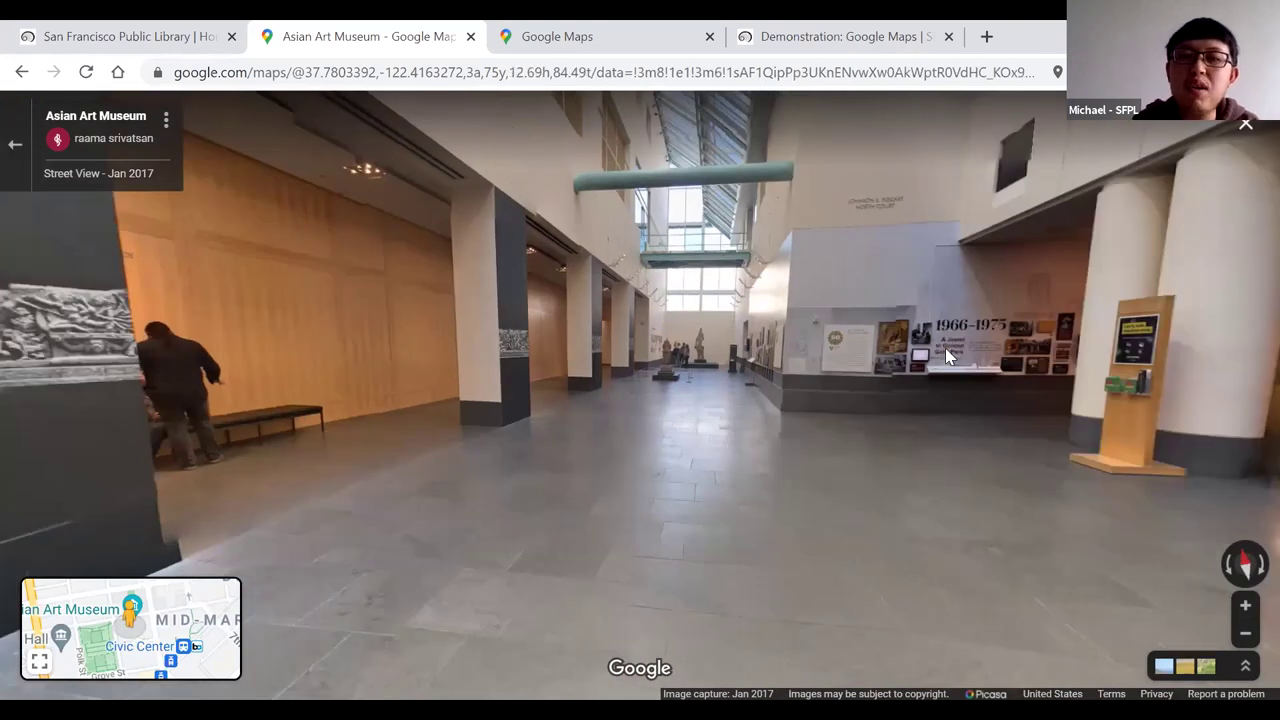
Exit the museum's Street View and show the wider Civic Center area on the map, around Civic Center Plaza.
left_click(13, 143)
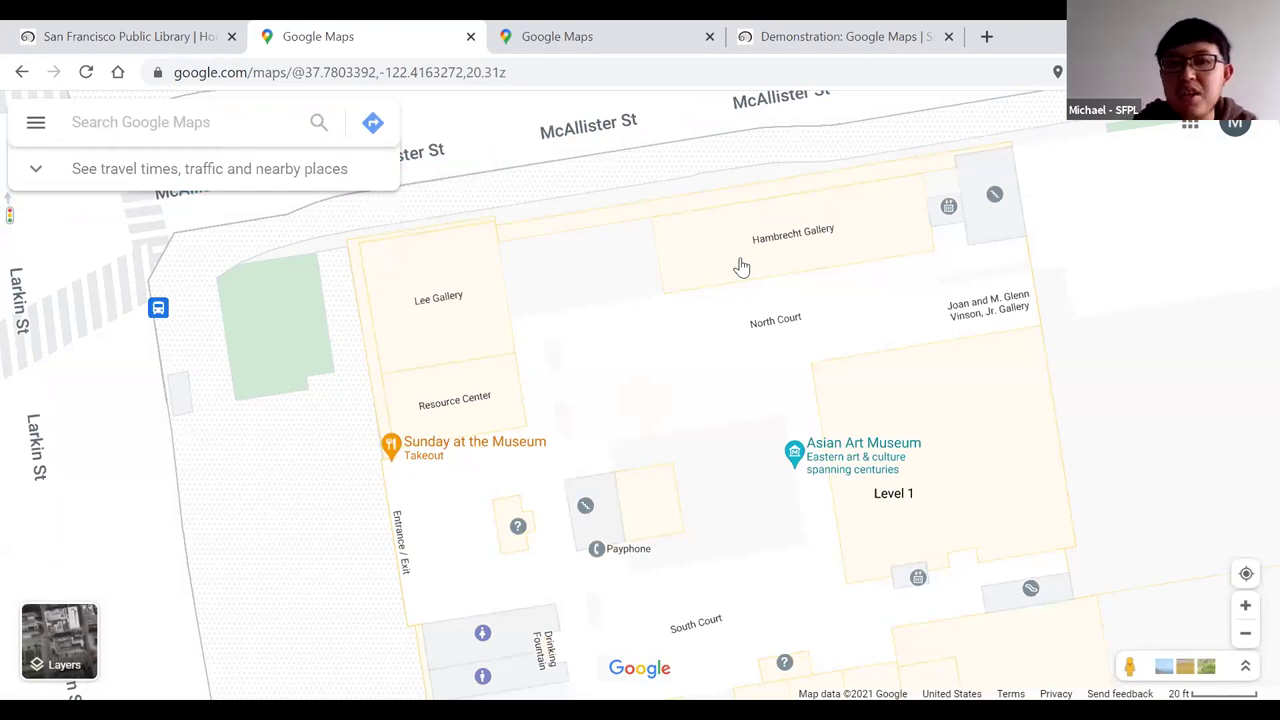
scroll(733, 382, "down", 4)
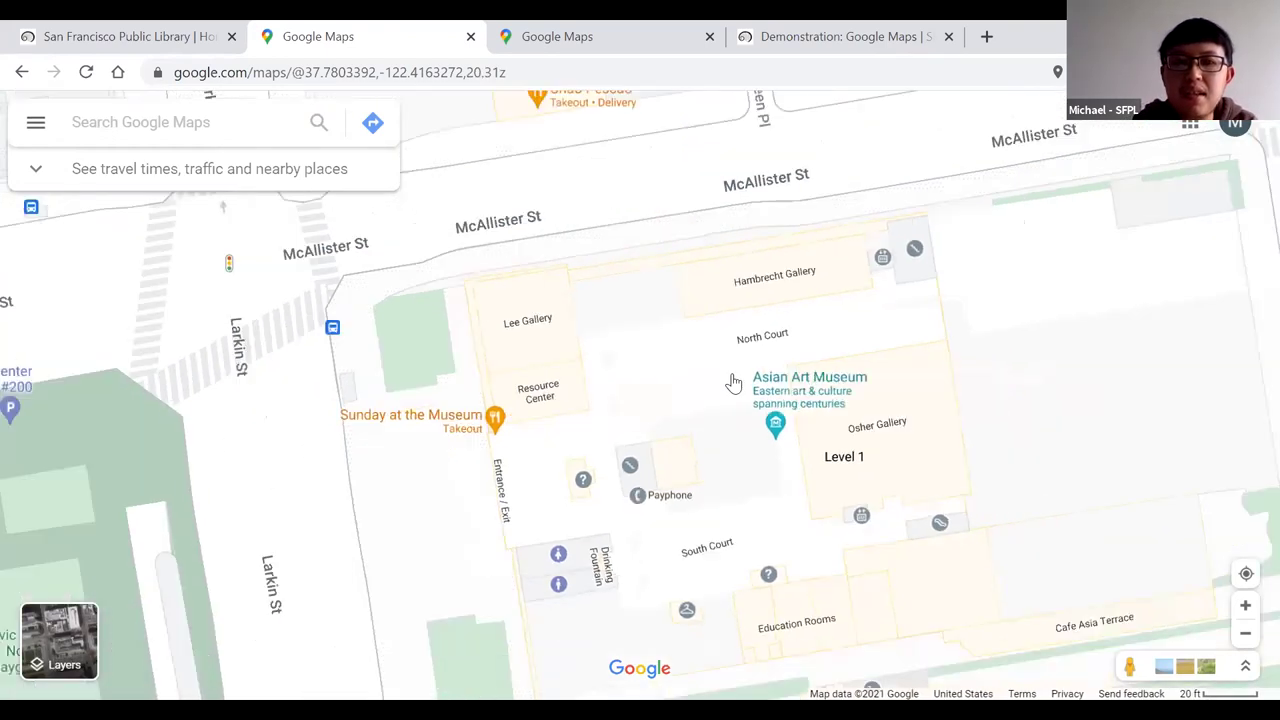
scroll(733, 382, "down", 5)
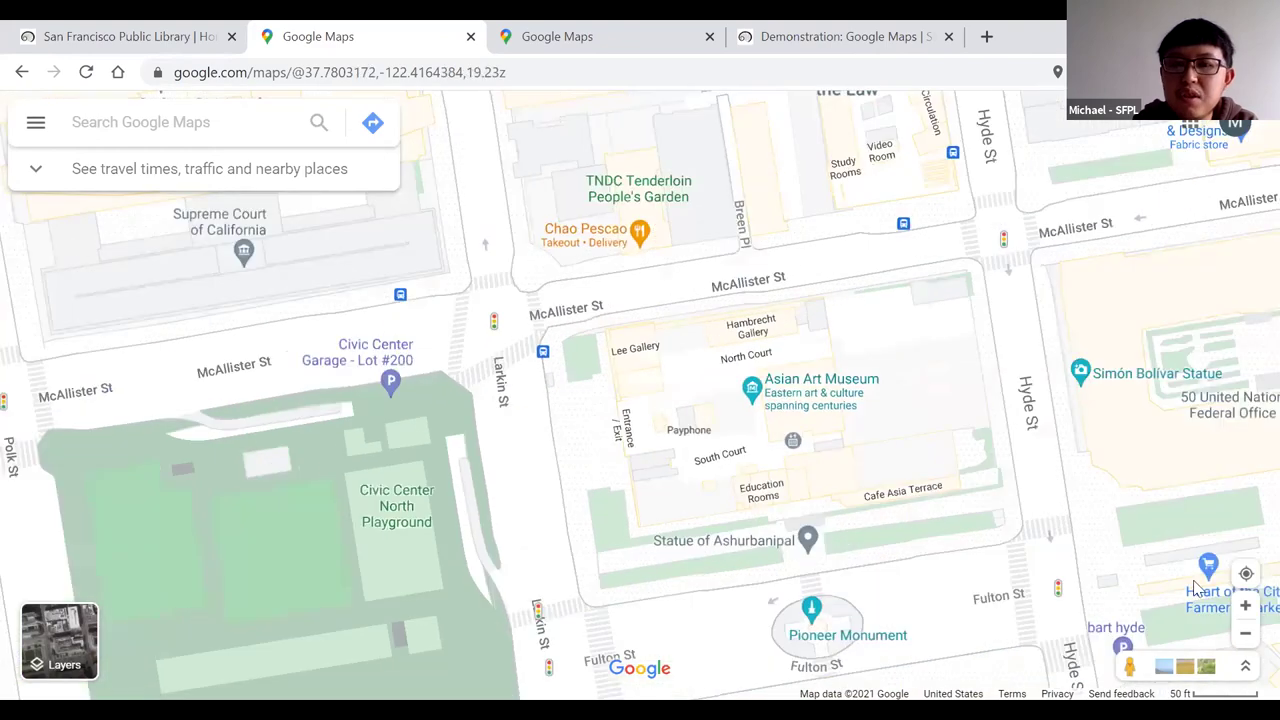
left_click(1245, 633)
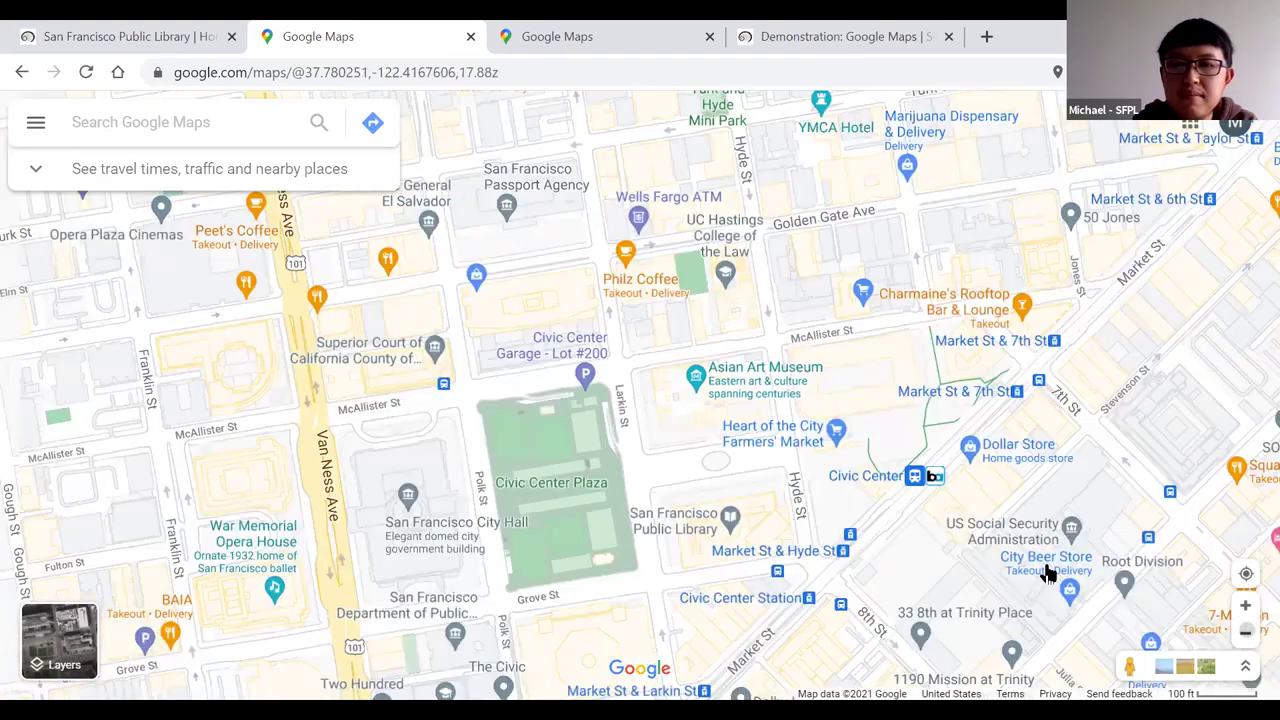
scroll(822, 448, "down", 1)
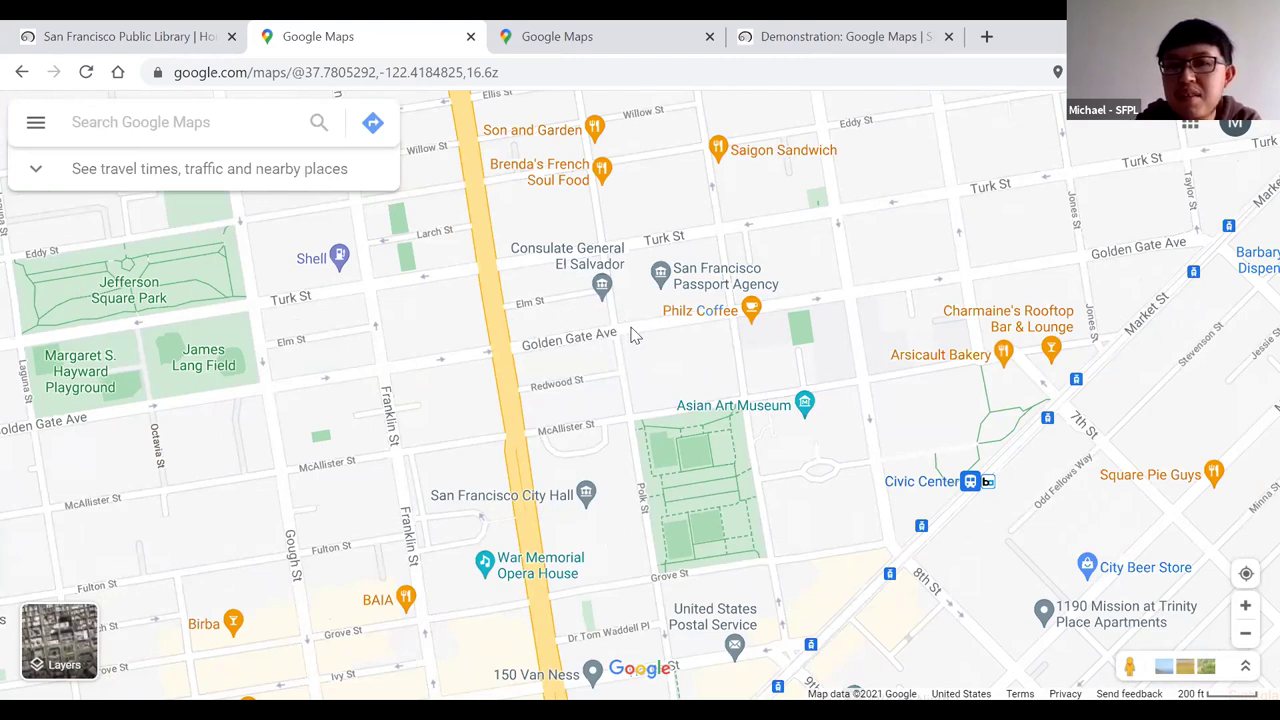
left_click_drag(770, 530, 706, 397)
scroll(706, 397, "up", 2)
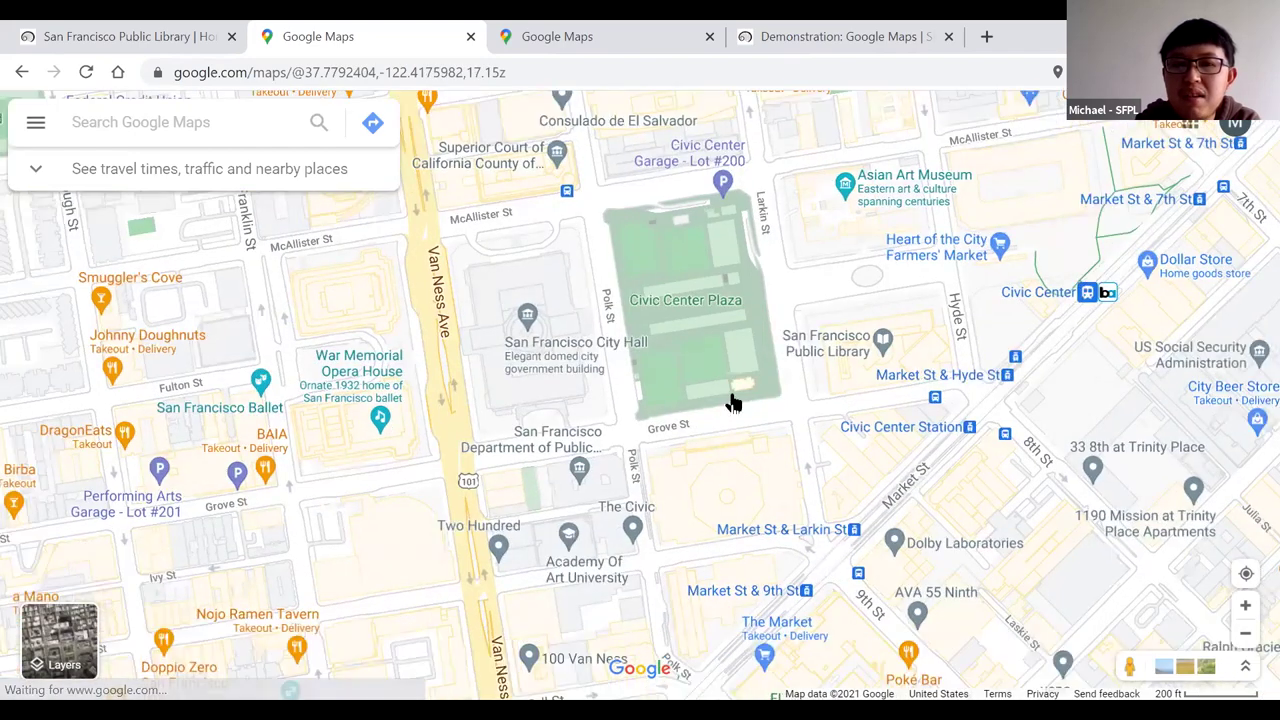
Measure the distance along Grove St from Civic Center Plaza to the Association of REALTORS, and extend the end point one block west.
right_click(731, 400)
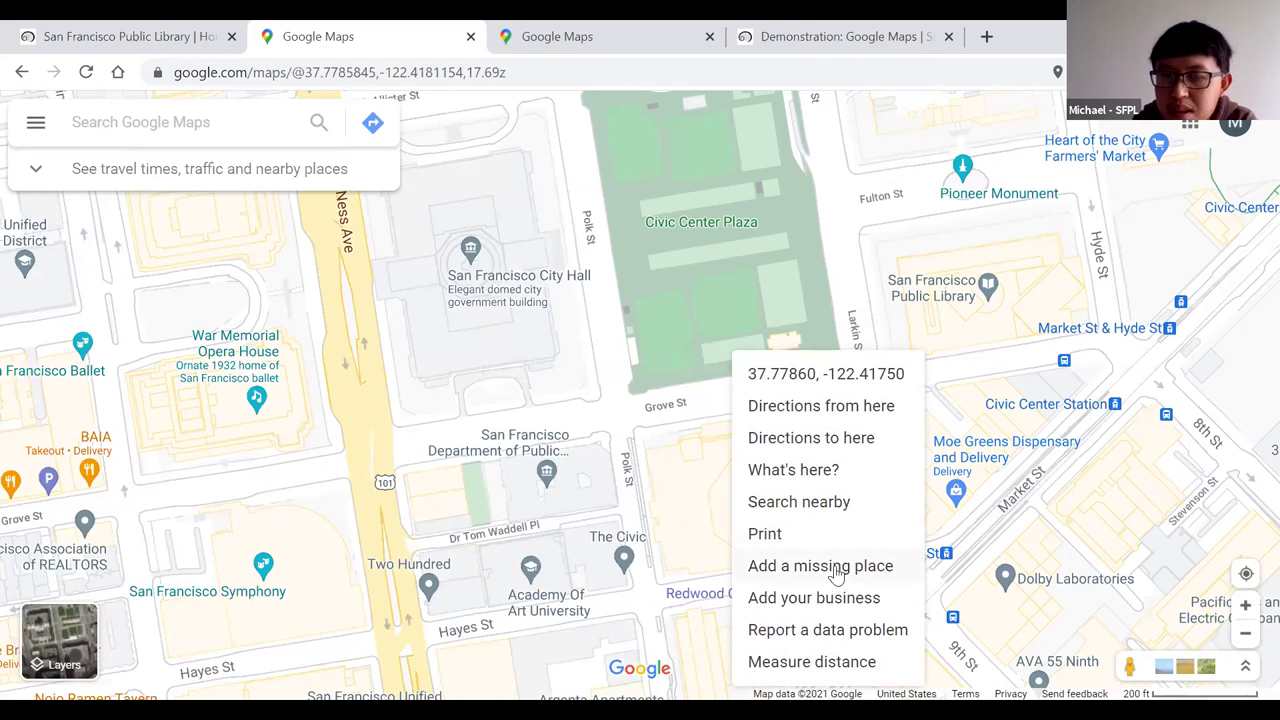
left_click(849, 663)
left_click_drag(269, 482, 522, 434)
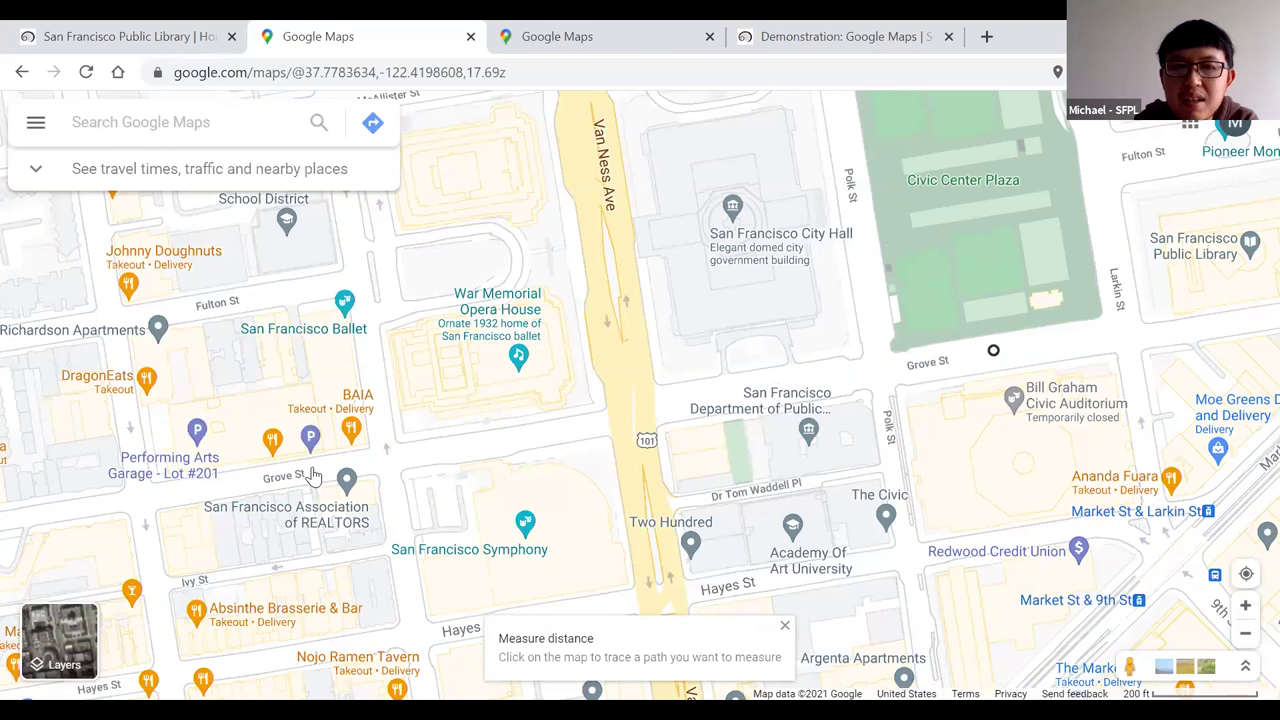
right_click(313, 476)
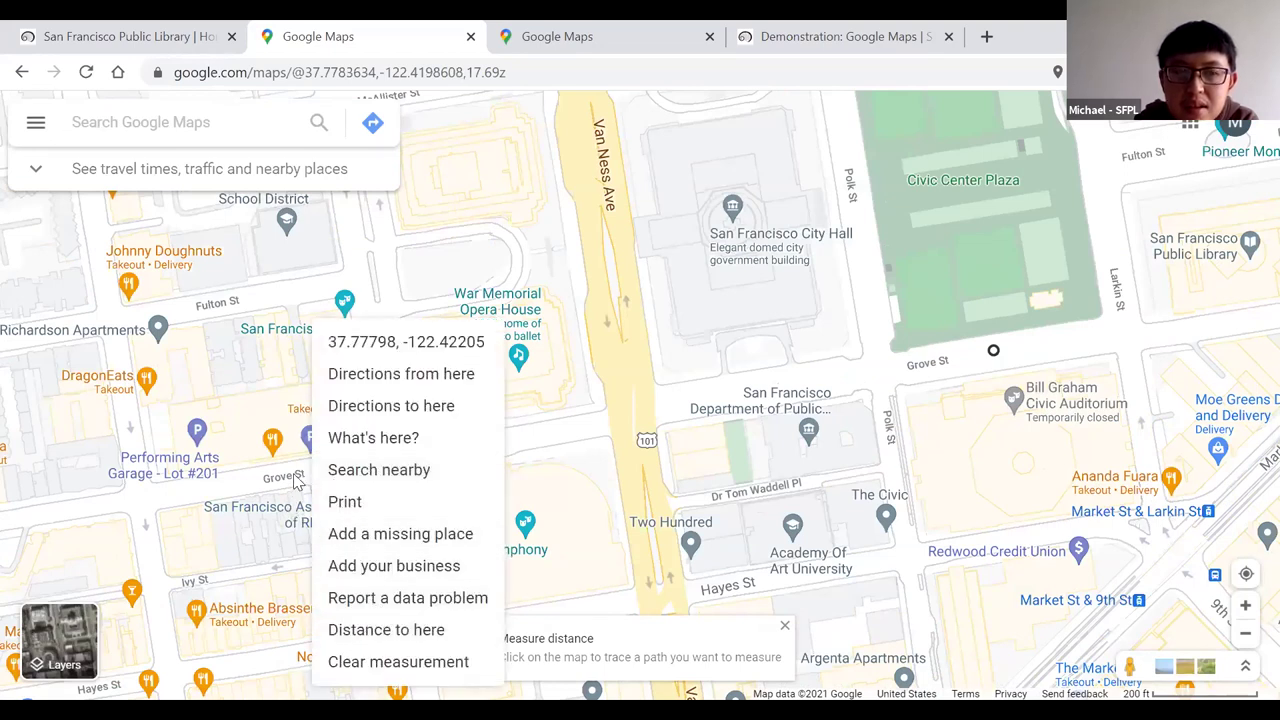
left_click(362, 632)
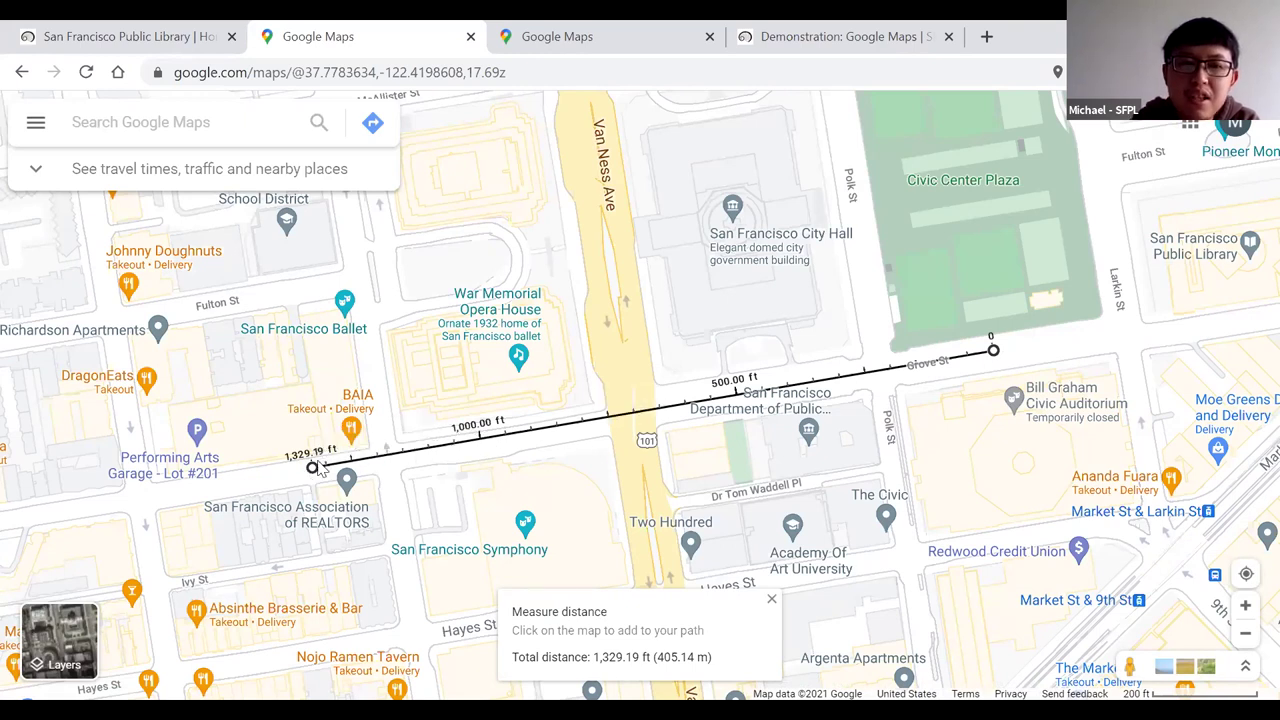
left_click_drag(312, 468, 146, 496)
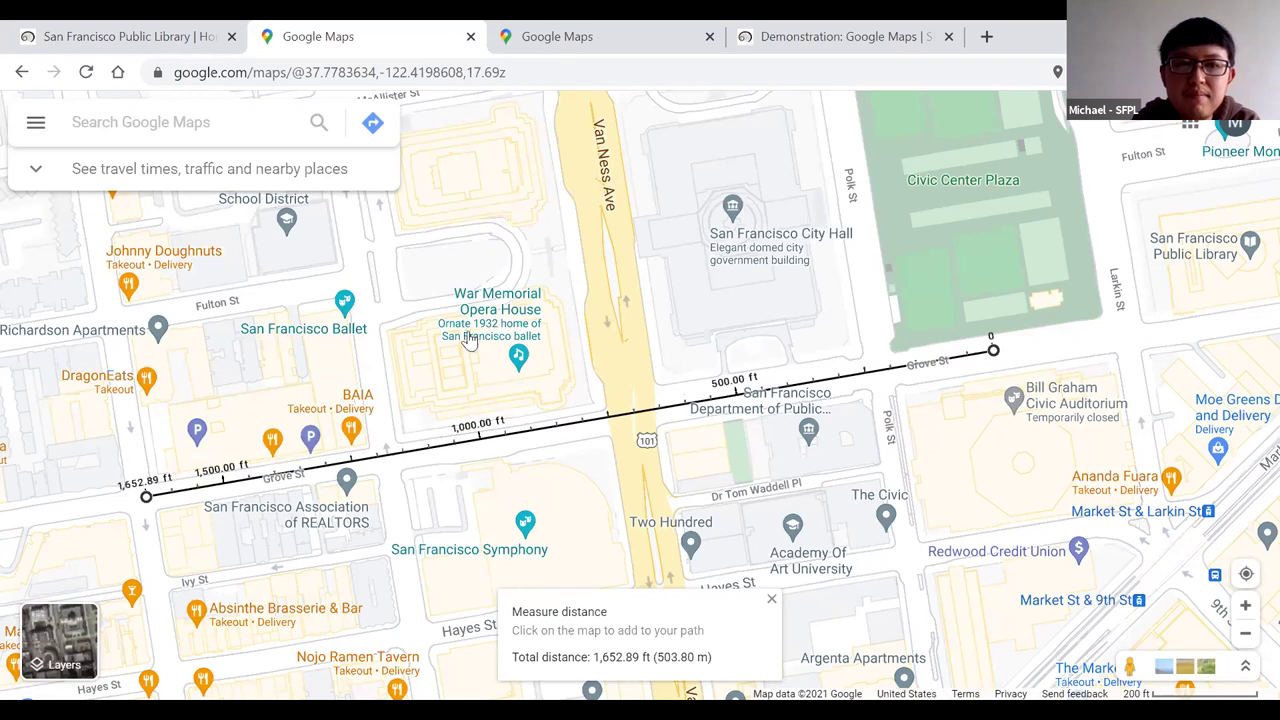
scroll(677, 428, "down", 2)
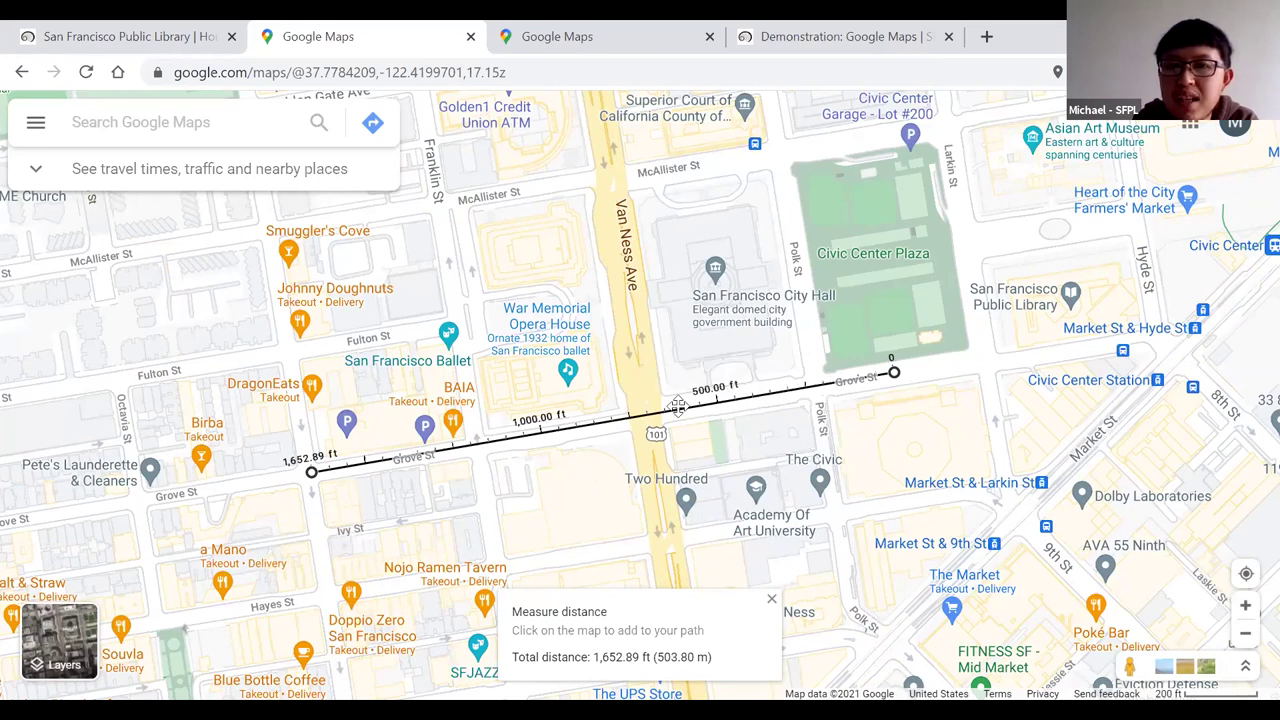
left_click_drag(840, 377, 822, 343)
right_click(817, 343)
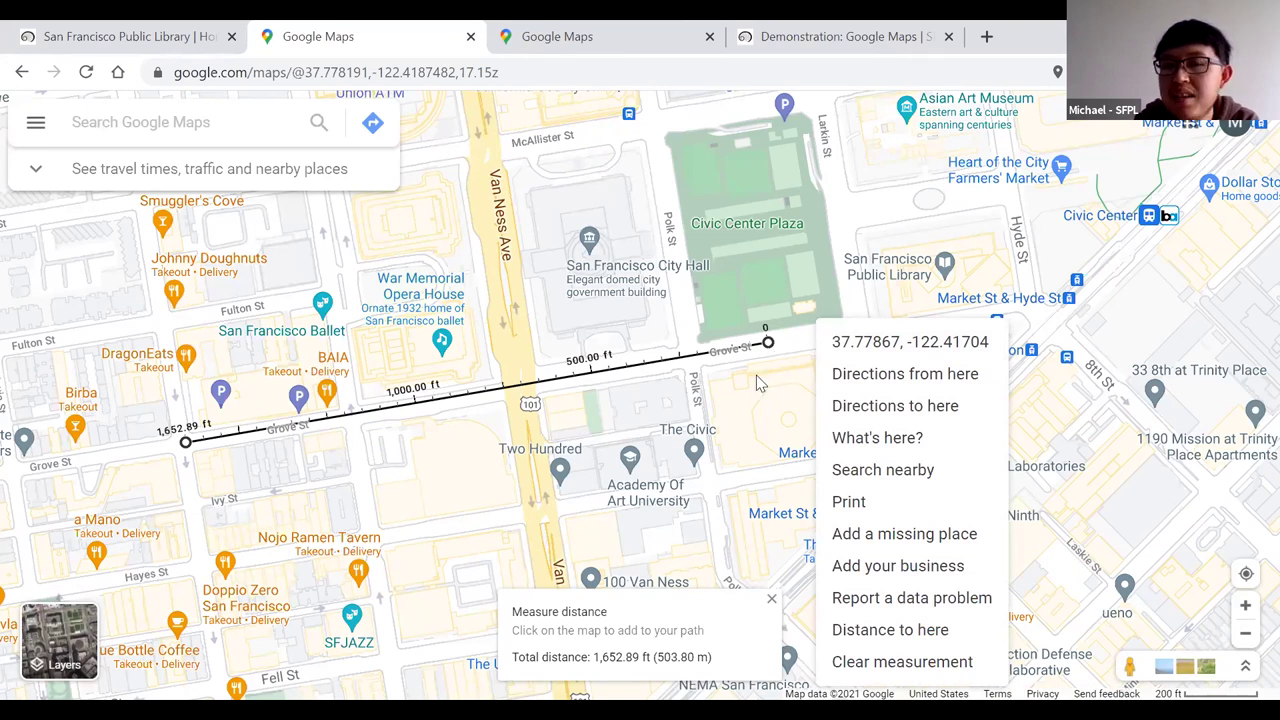
left_click(605, 462)
Move the map northeast from Civic Center to a close view of the Ferry Building on The Embarcadero.
left_click_drag(870, 202, 698, 424)
left_click_drag(697, 342, 720, 530)
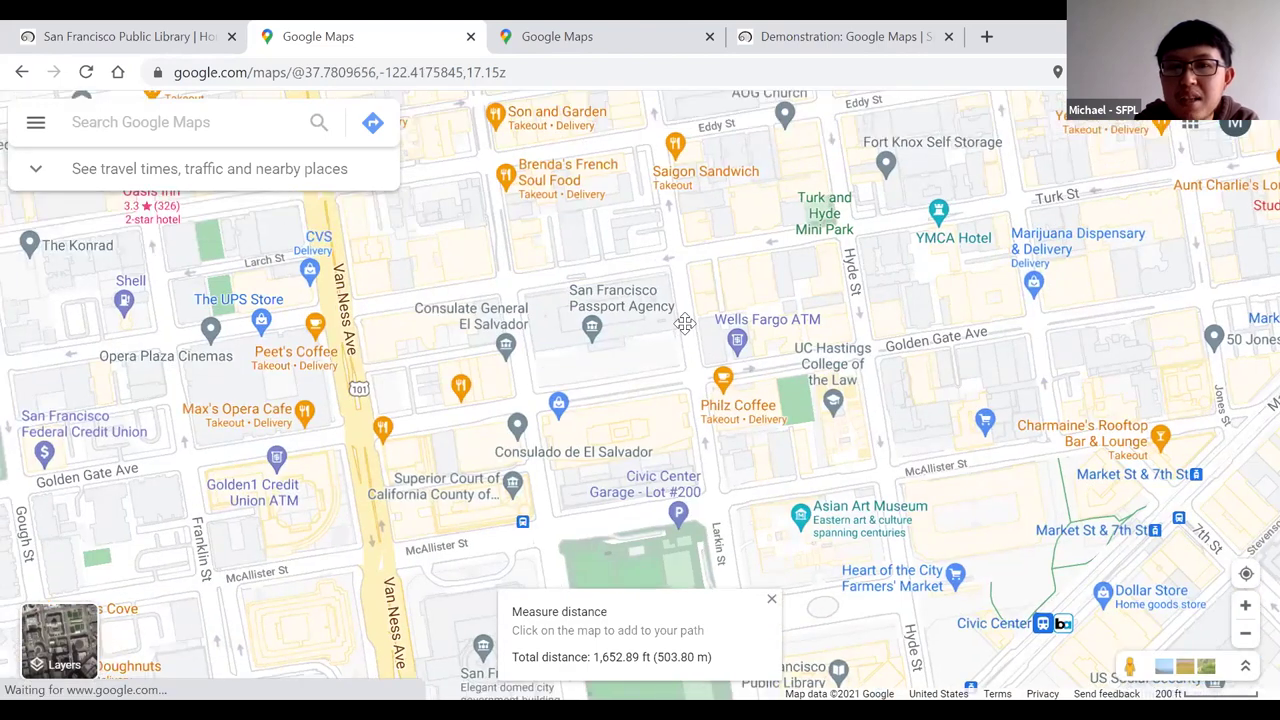
left_click_drag(680, 240, 755, 409)
scroll(930, 280, "down", 3)
left_click_drag(980, 300, 752, 397)
left_click_drag(1064, 127, 758, 396)
left_click_drag(920, 310, 790, 420)
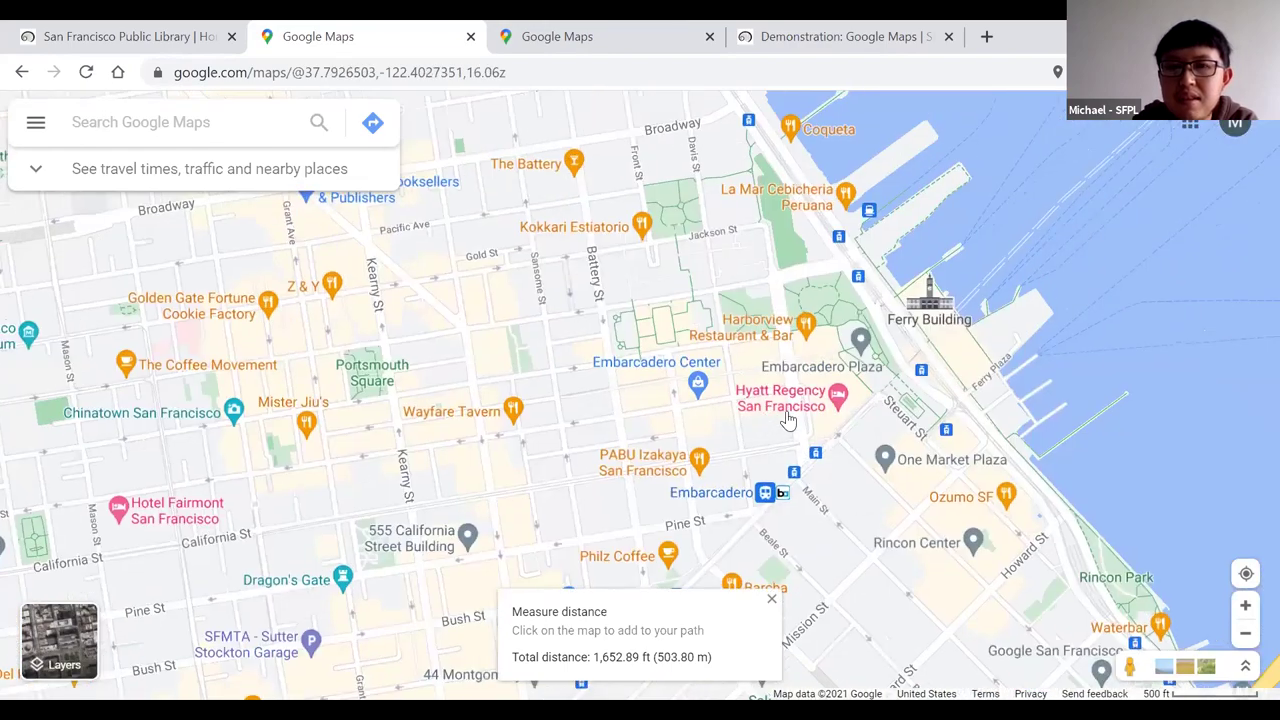
scroll(795, 430, "up", 1)
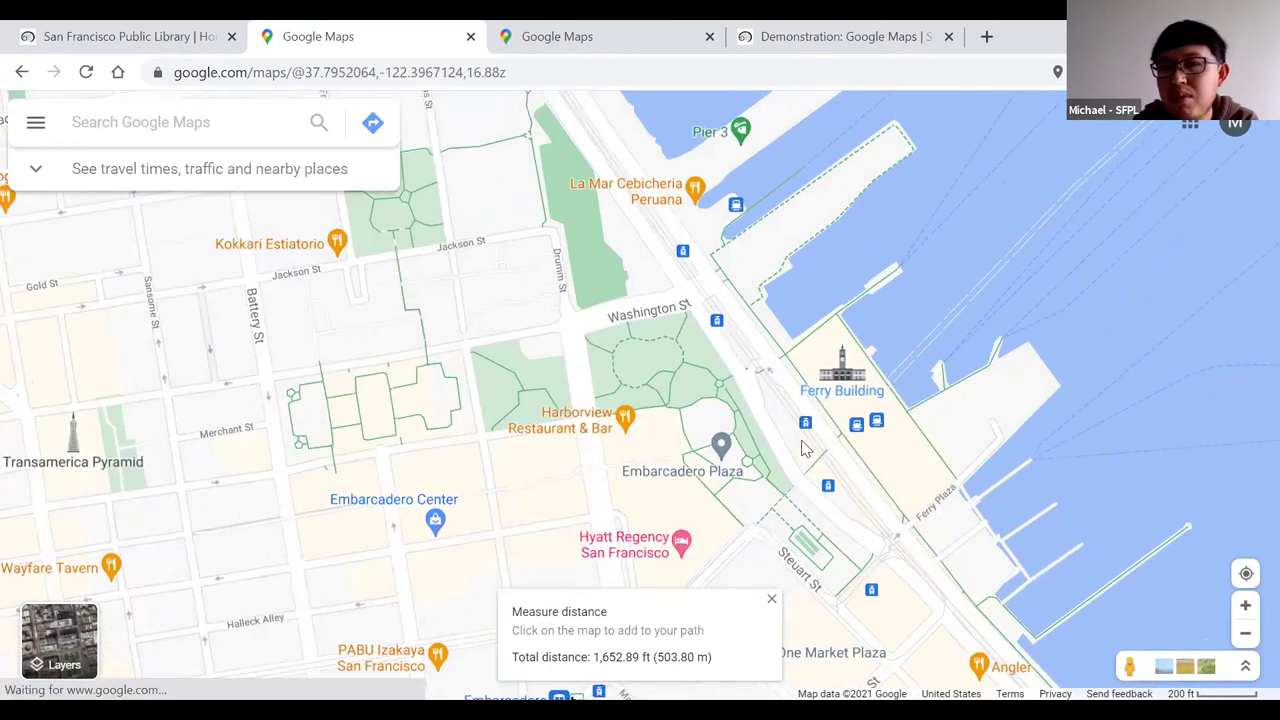
scroll(805, 350, "up", 1)
scroll(800, 335, "up", 2)
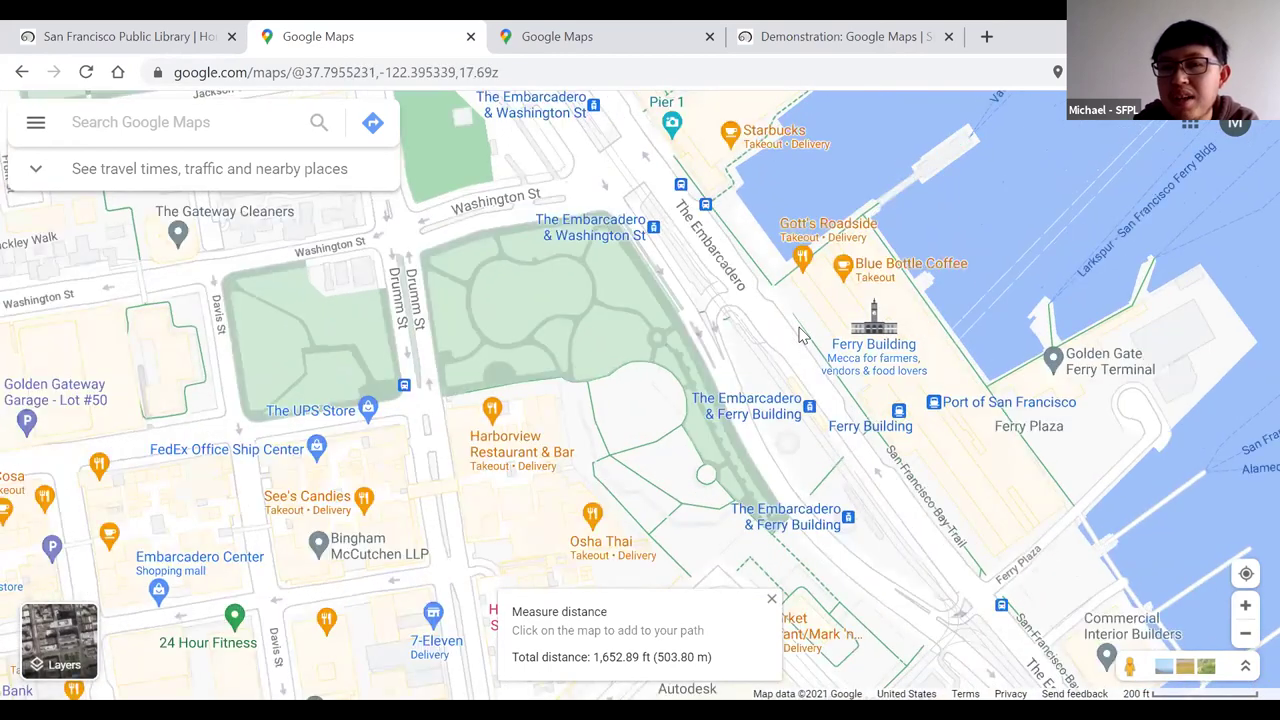
Look up what is at a point on The Embarcadero beside the Ferry Building and at one on Drumm St.
right_click(800, 335)
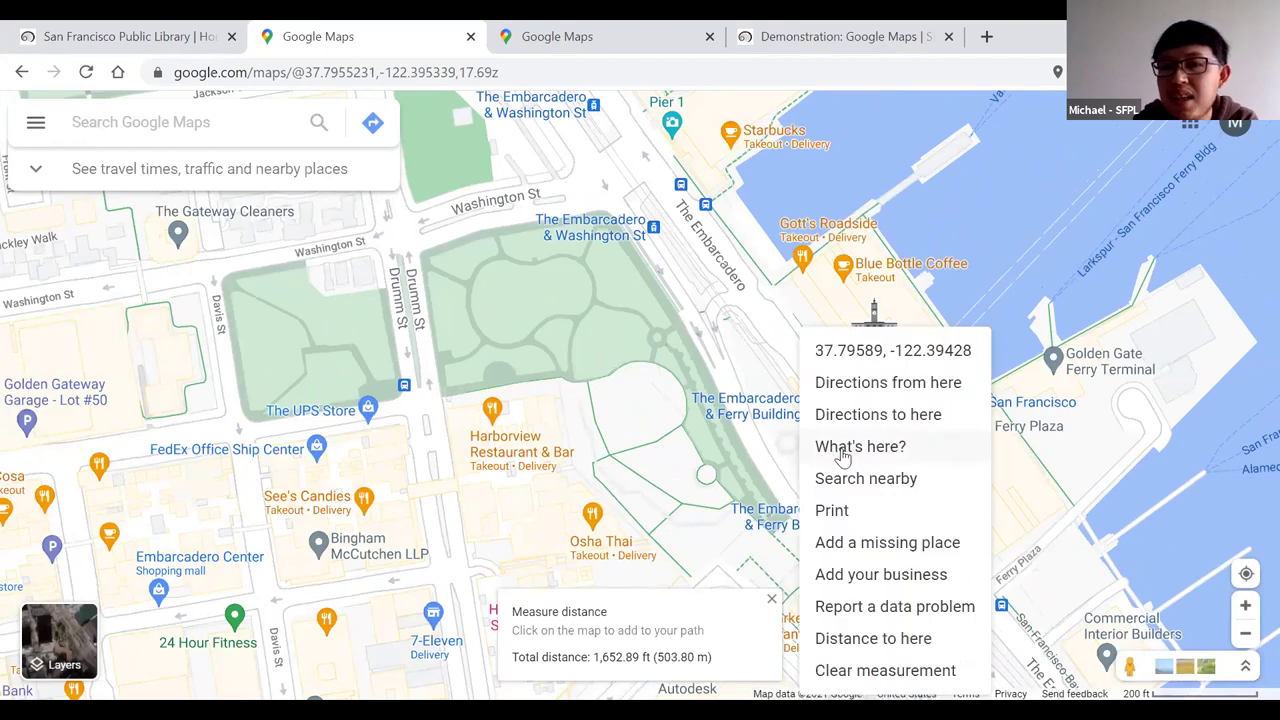
left_click(845, 453)
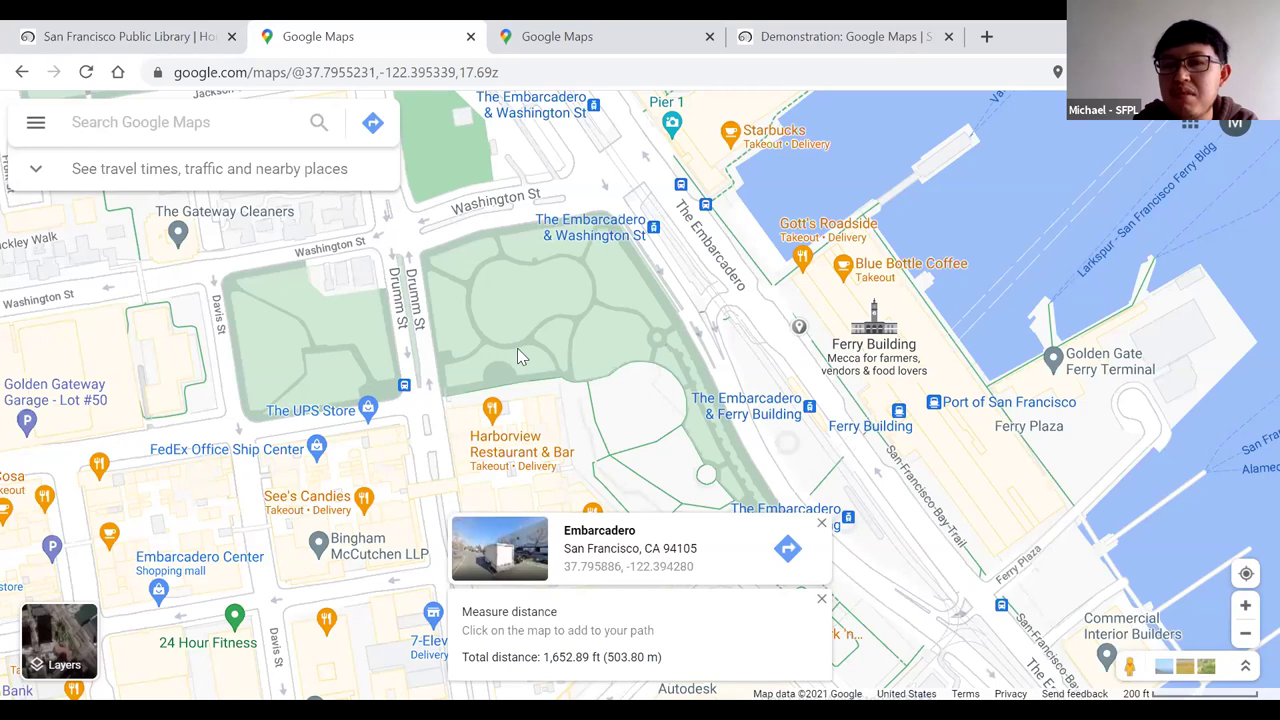
right_click(436, 360)
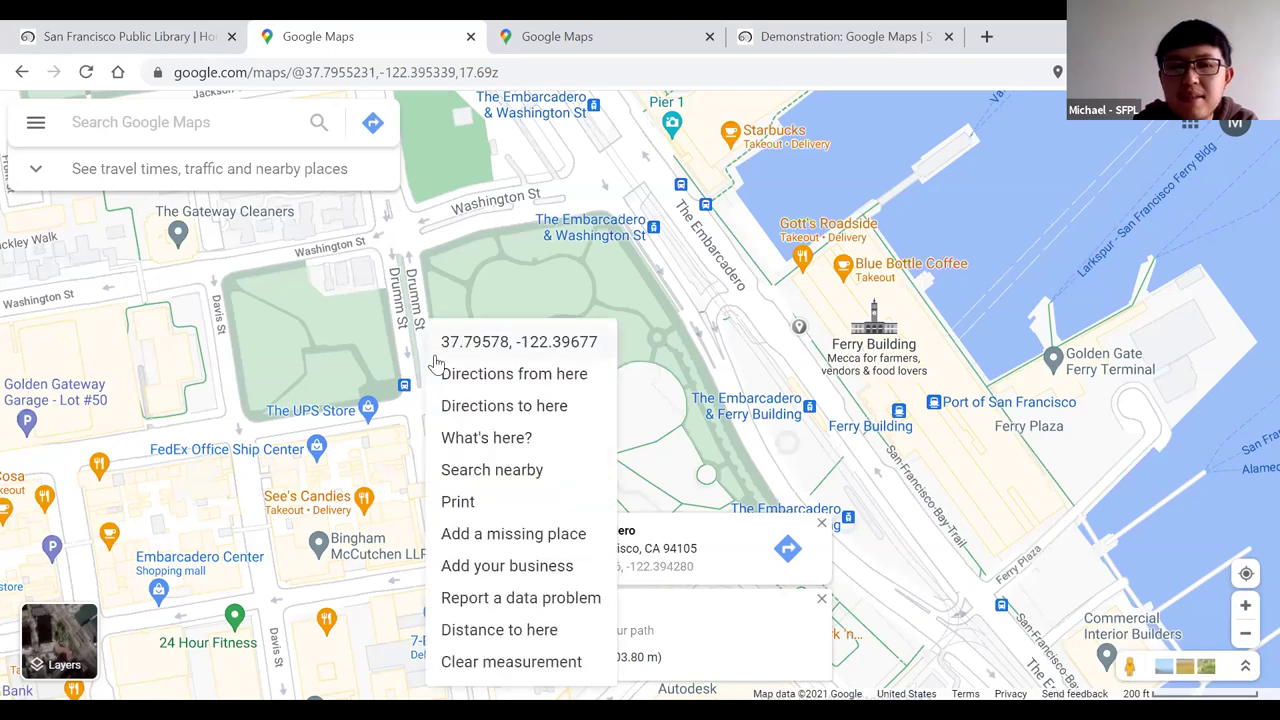
left_click(467, 439)
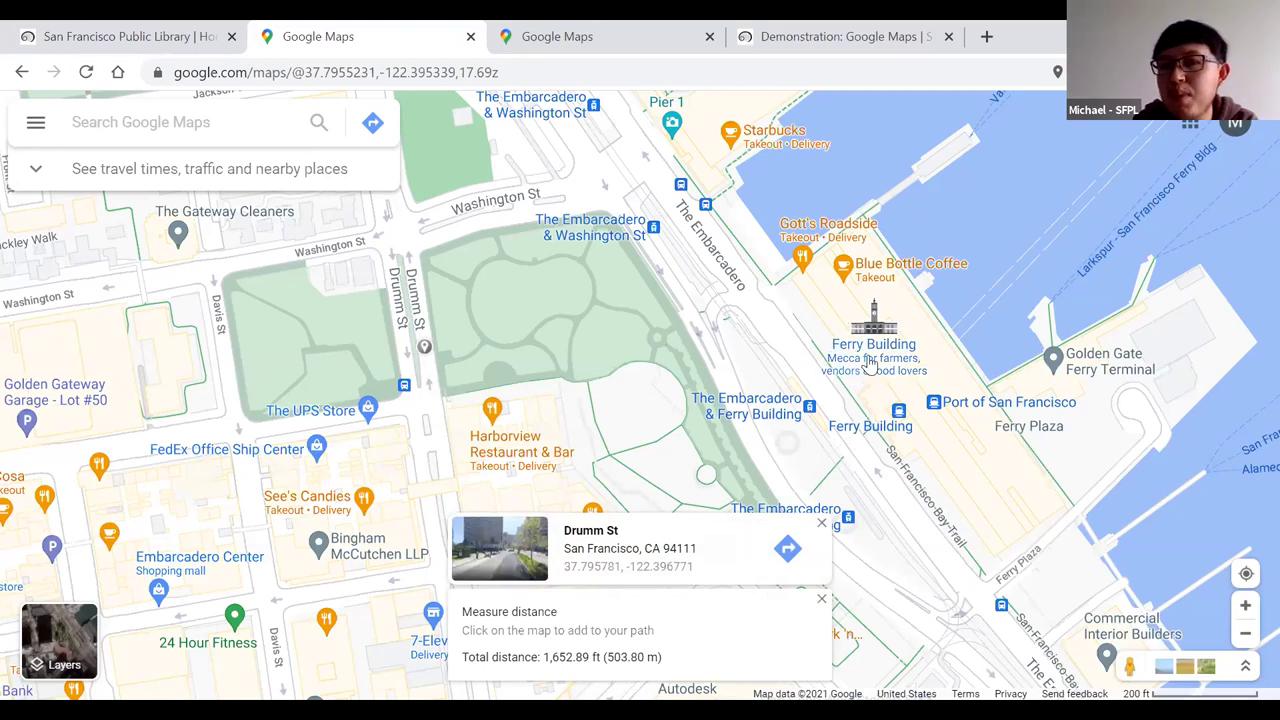
Search for restaurants near a point on The Embarcadero beside the Ferry Building and show the wider waterfront area.
right_click(800, 340)
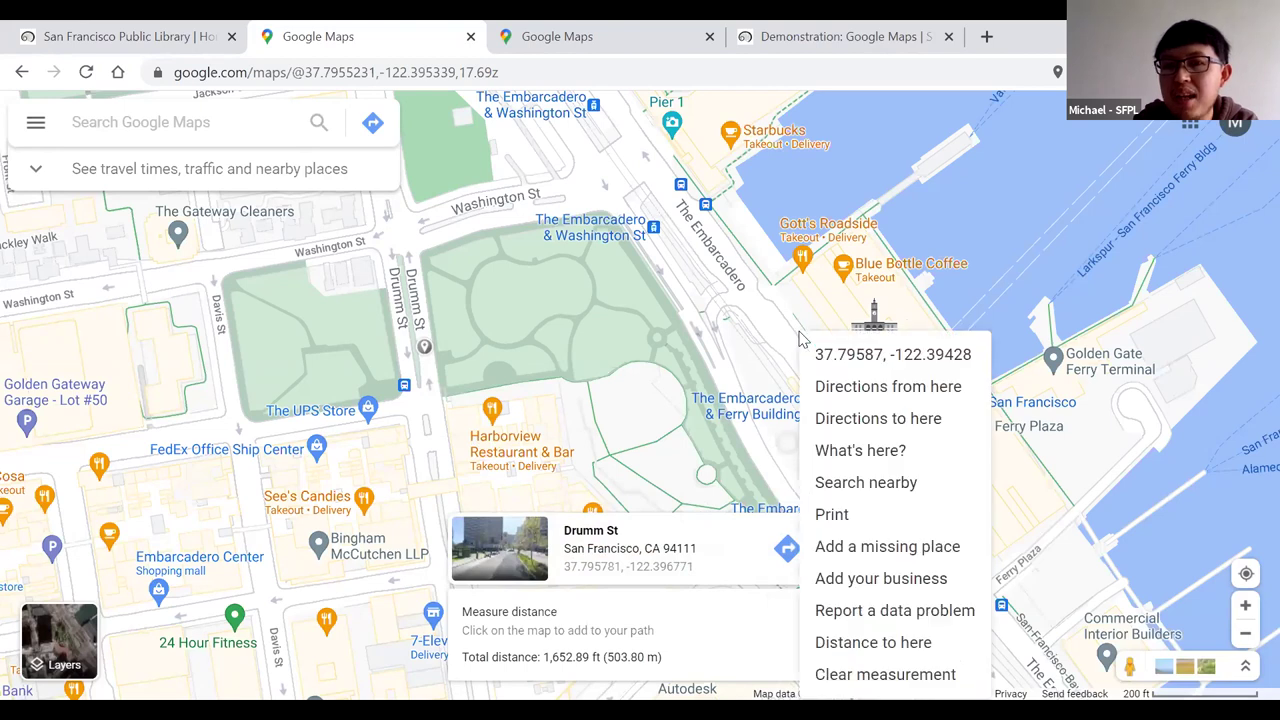
left_click(849, 484)
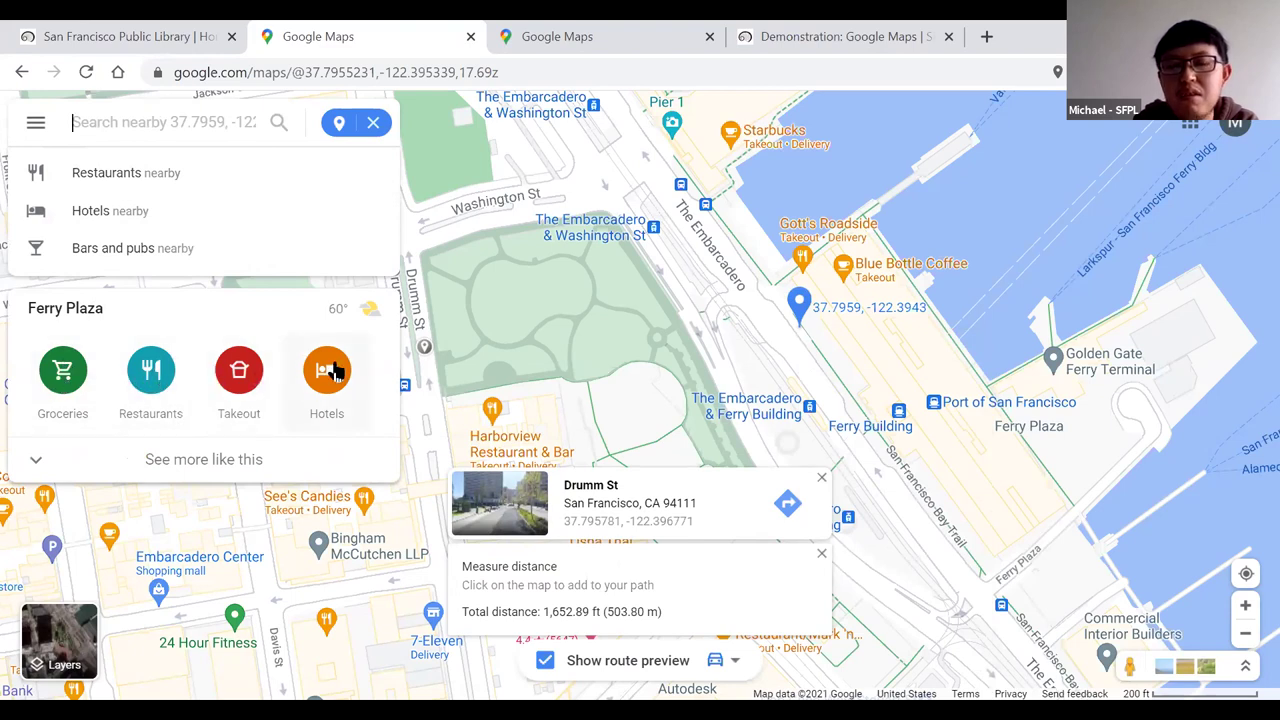
left_click(151, 372)
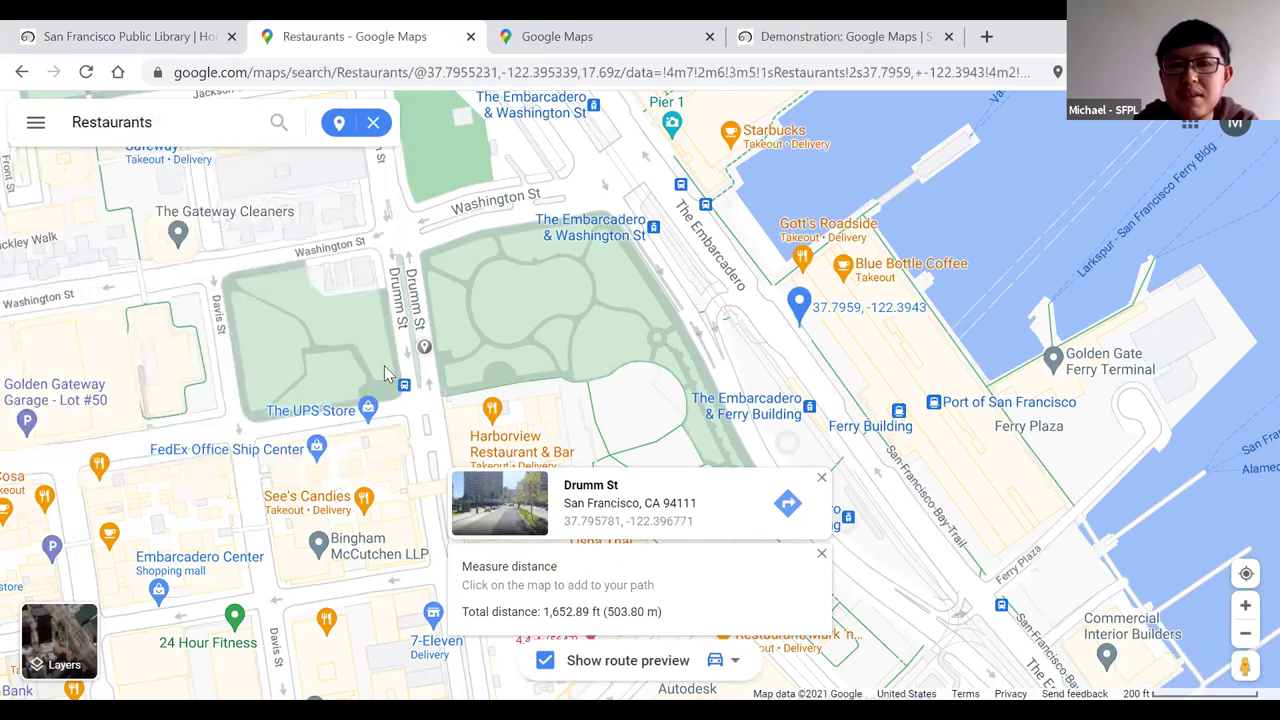
scroll(890, 355, "down", 3)
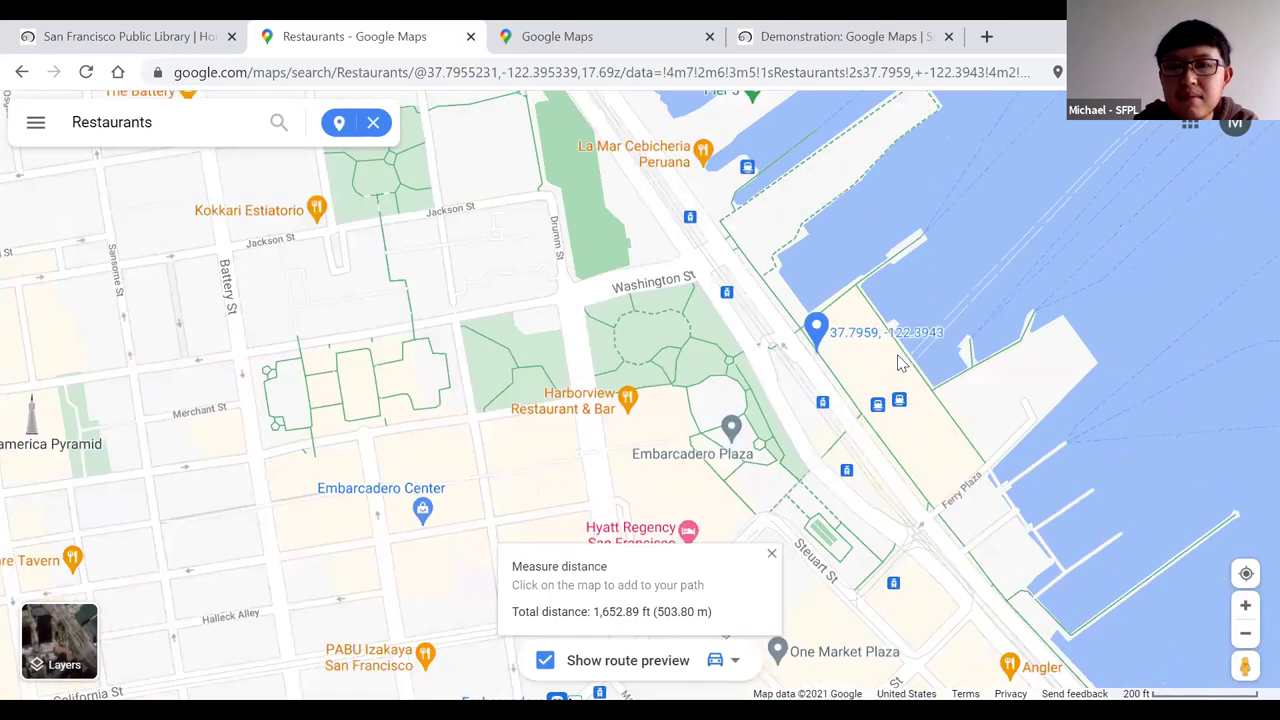
scroll(898, 364, "down", 3)
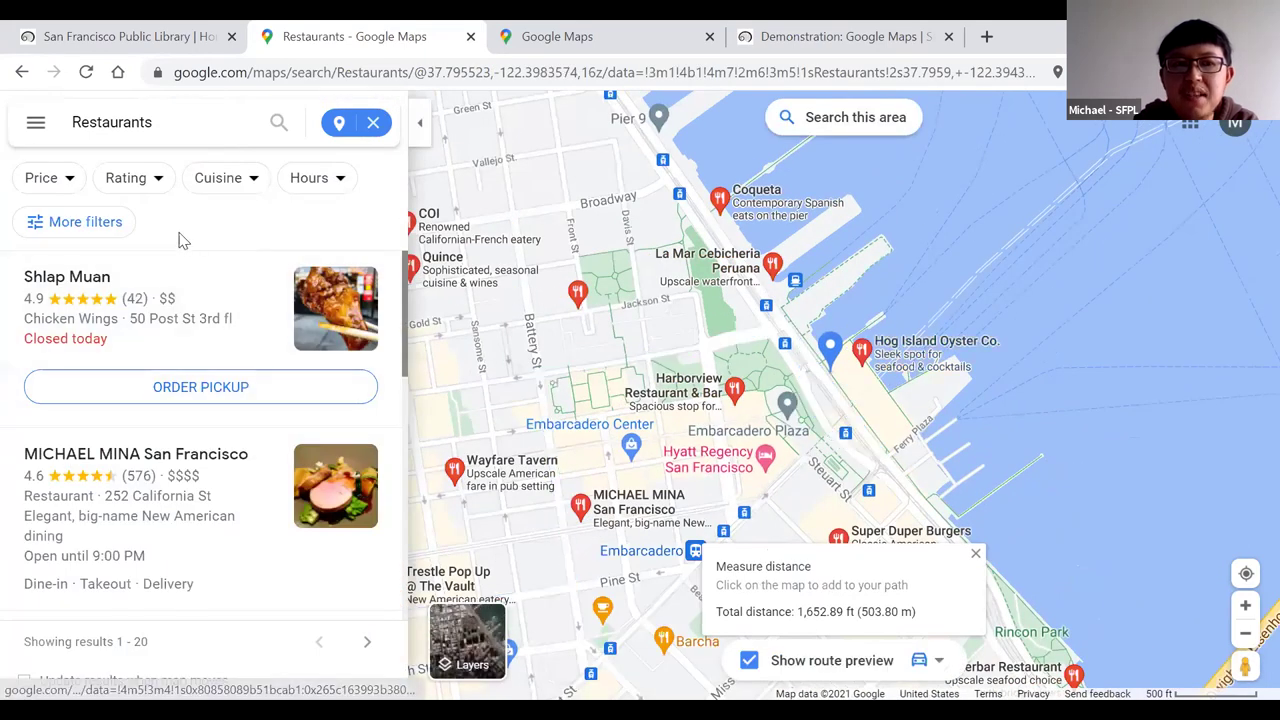
Look through the list of nearby restaurants and their route previews, and collapse the results list.
scroll(170, 485, "down", 3)
scroll(182, 468, "down", 2)
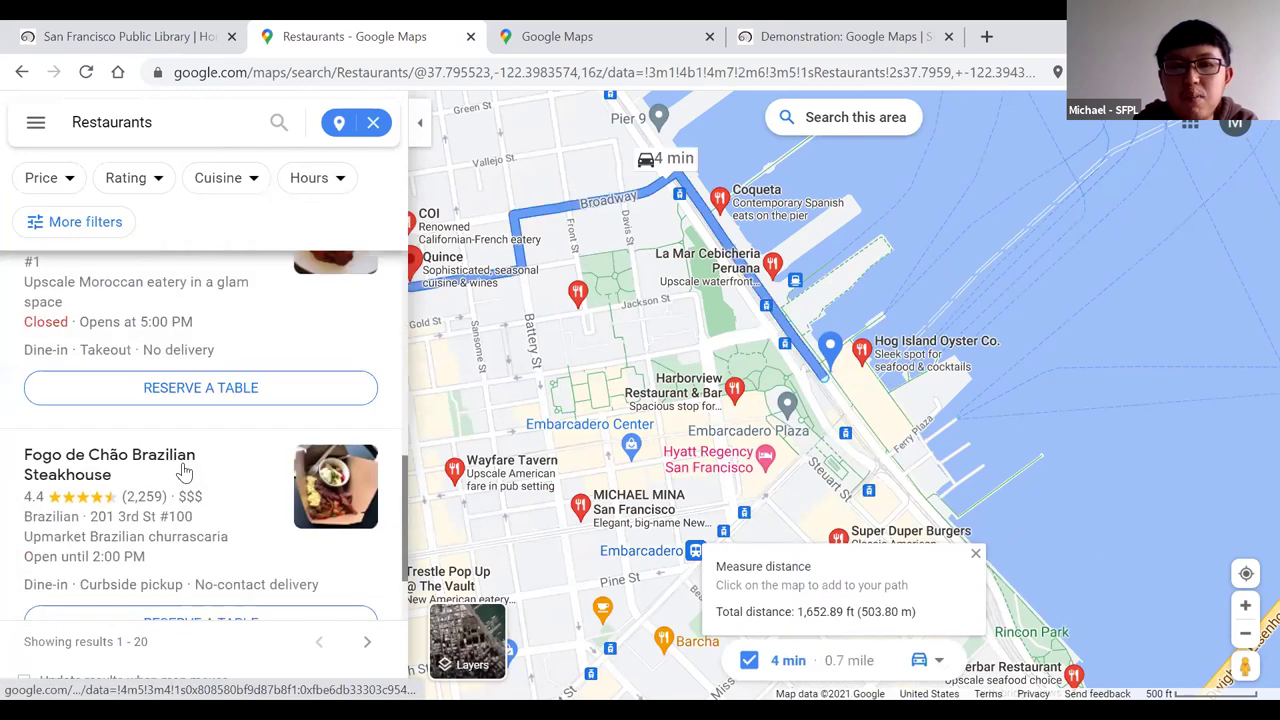
scroll(182, 468, "down", 1)
scroll(182, 468, "up", 6)
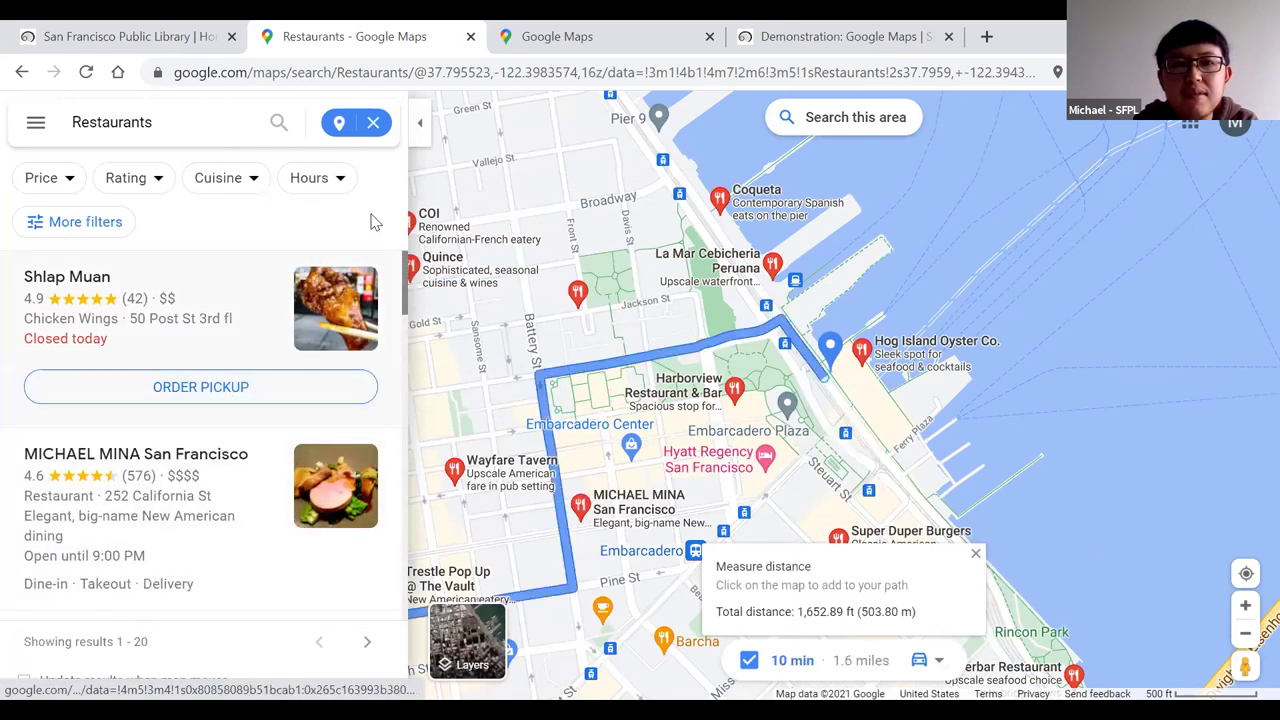
left_click(415, 130)
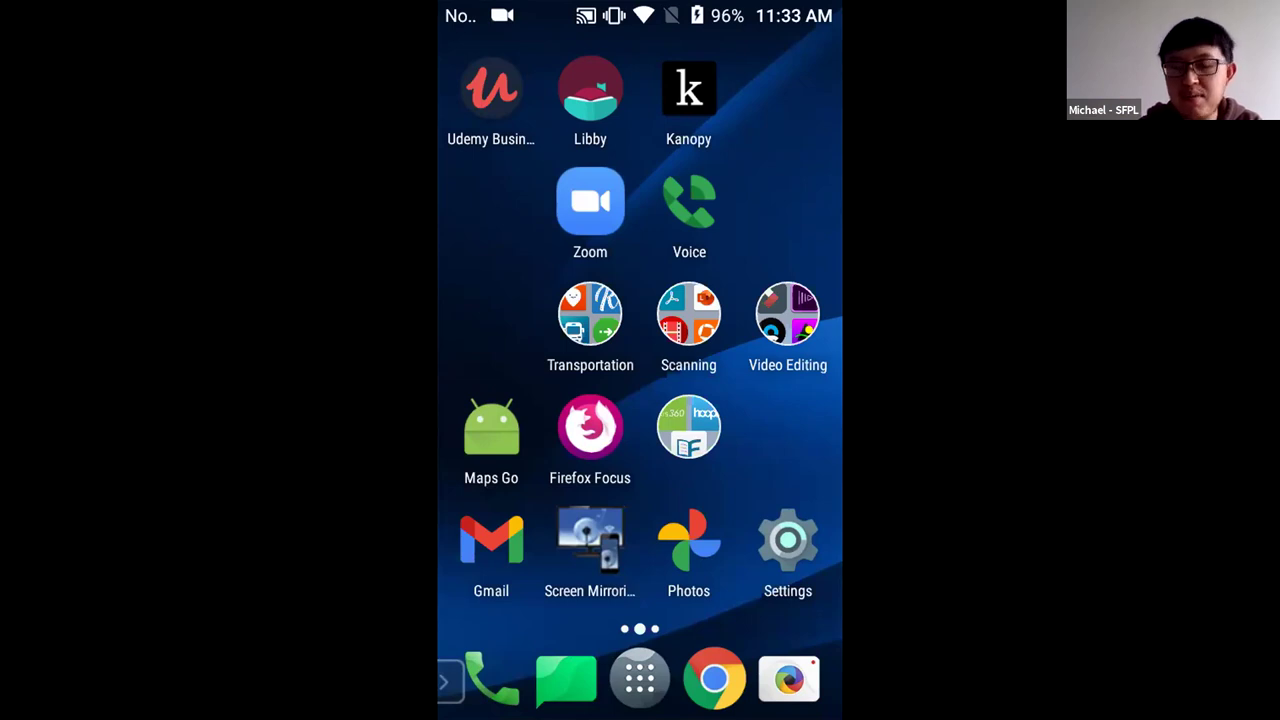
Switch to the phone's first home screen and open the Maps app from the Navigation folder.
left_click_drag(500, 400, 780, 400)
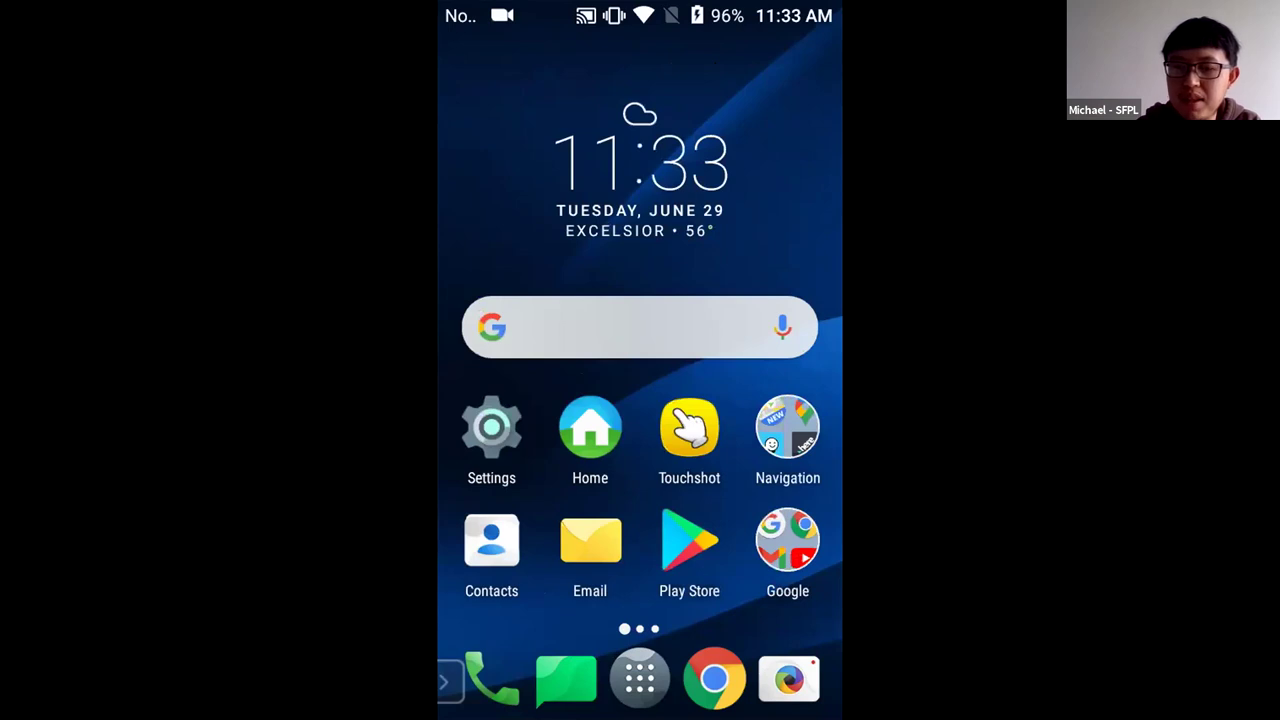
left_click(787, 428)
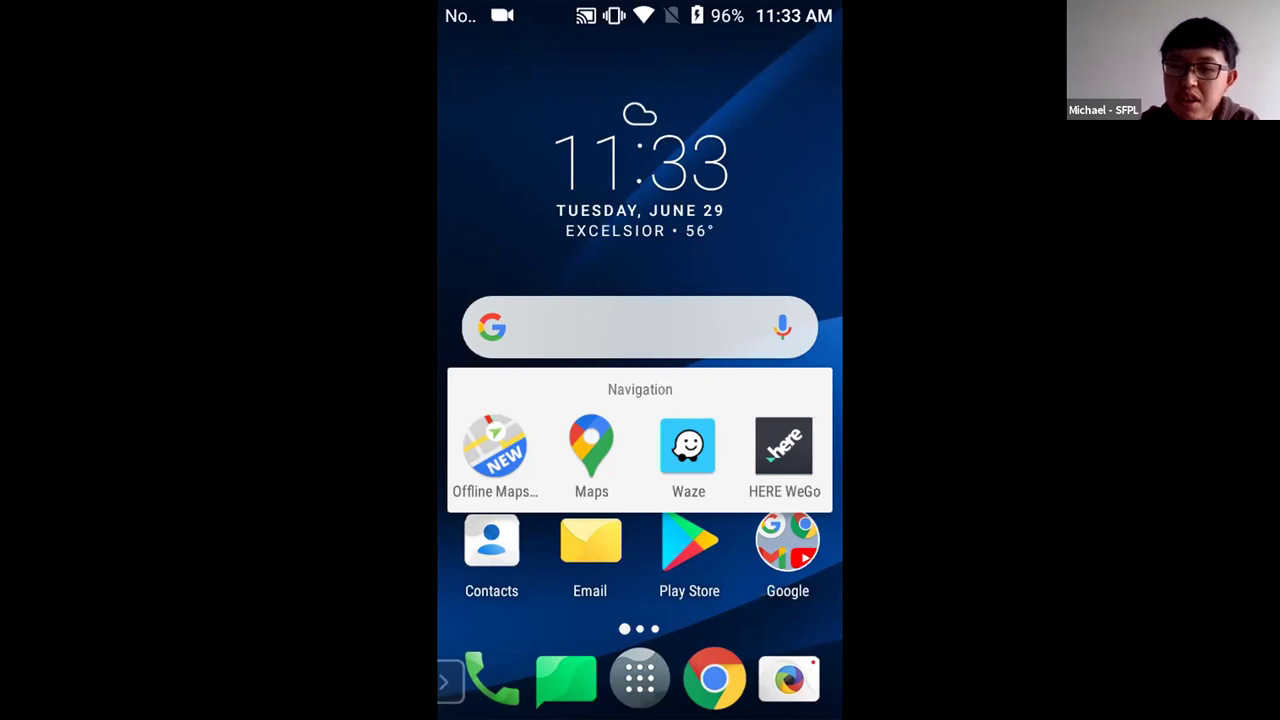
key("Escape")
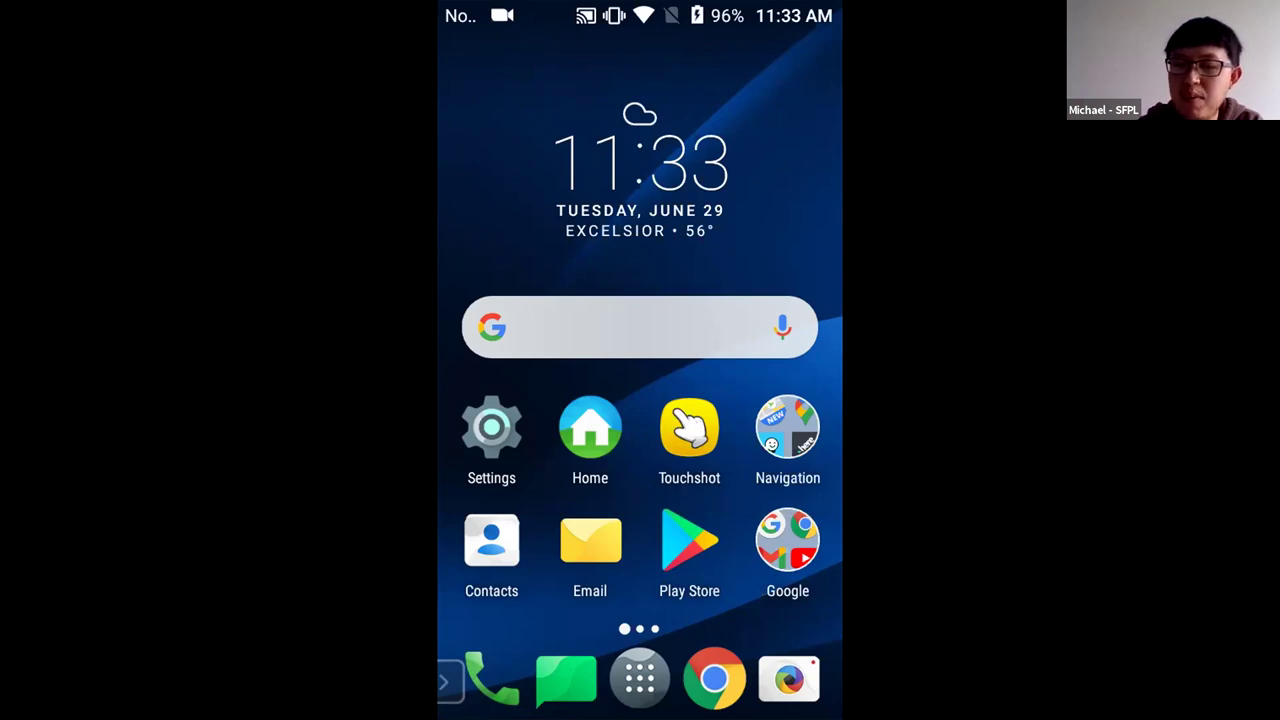
left_click(787, 427)
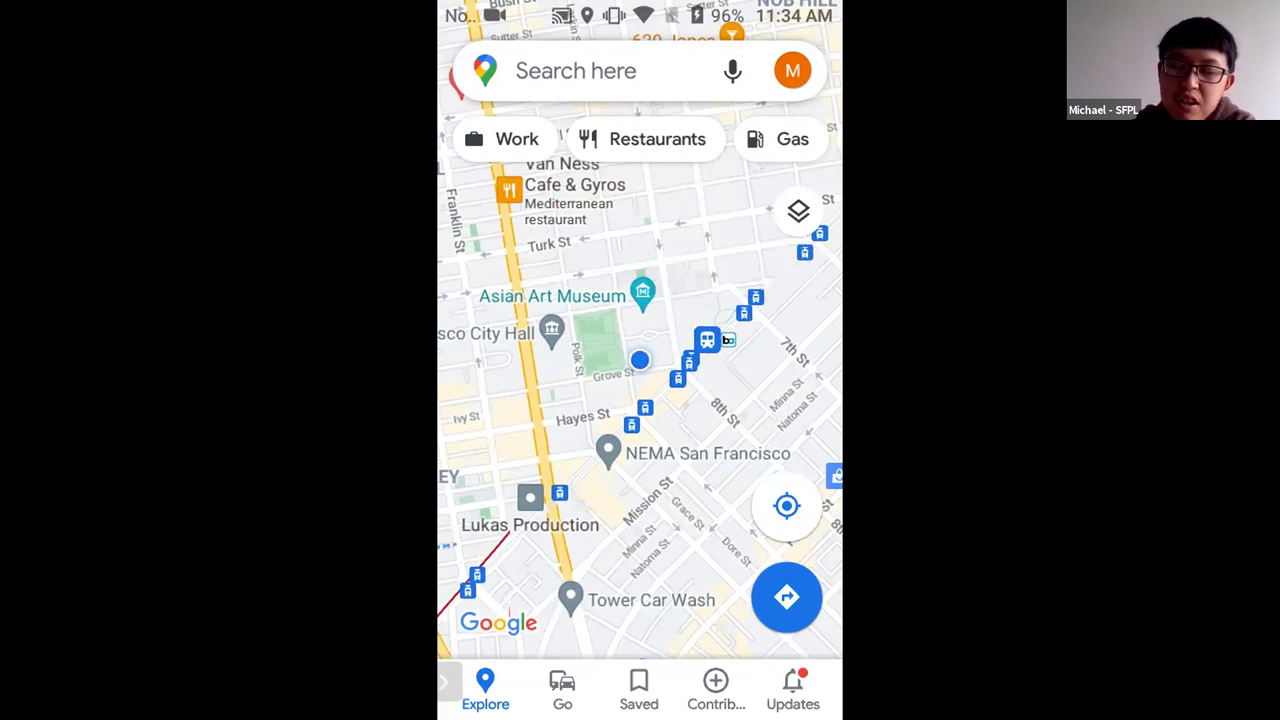
scroll(640, 376, "down", 2)
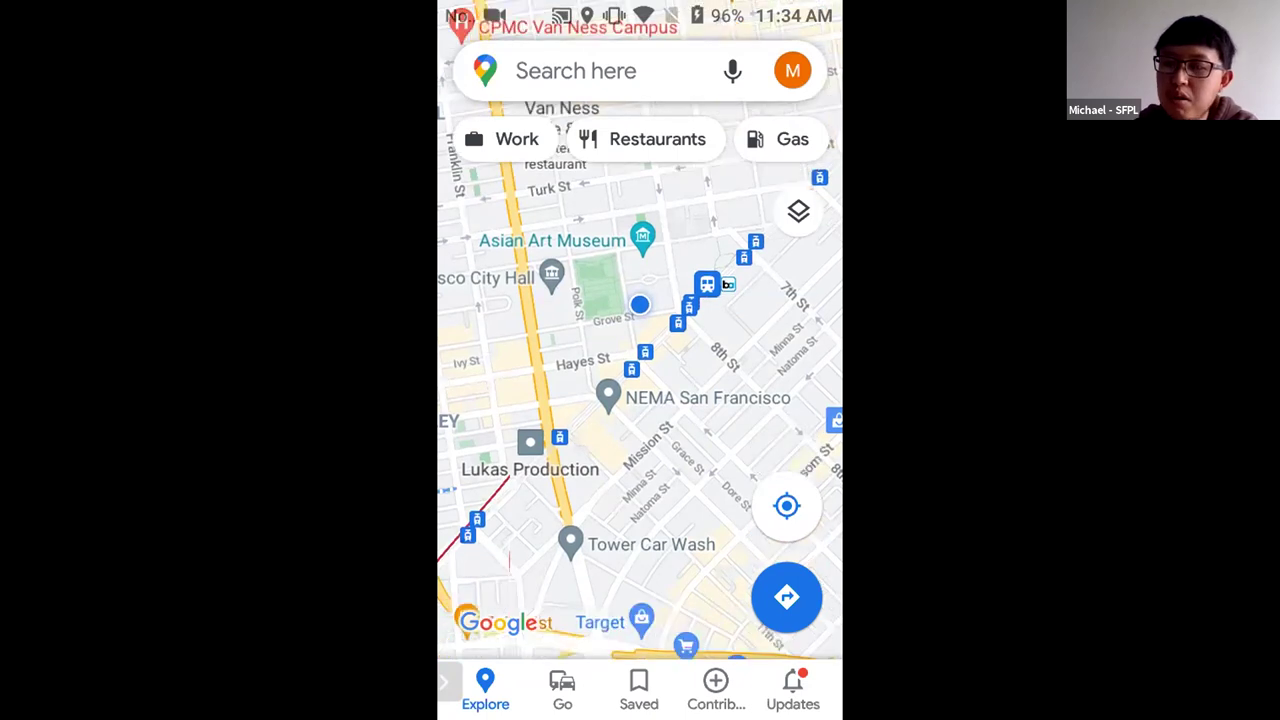
scroll(640, 380, "down", 1)
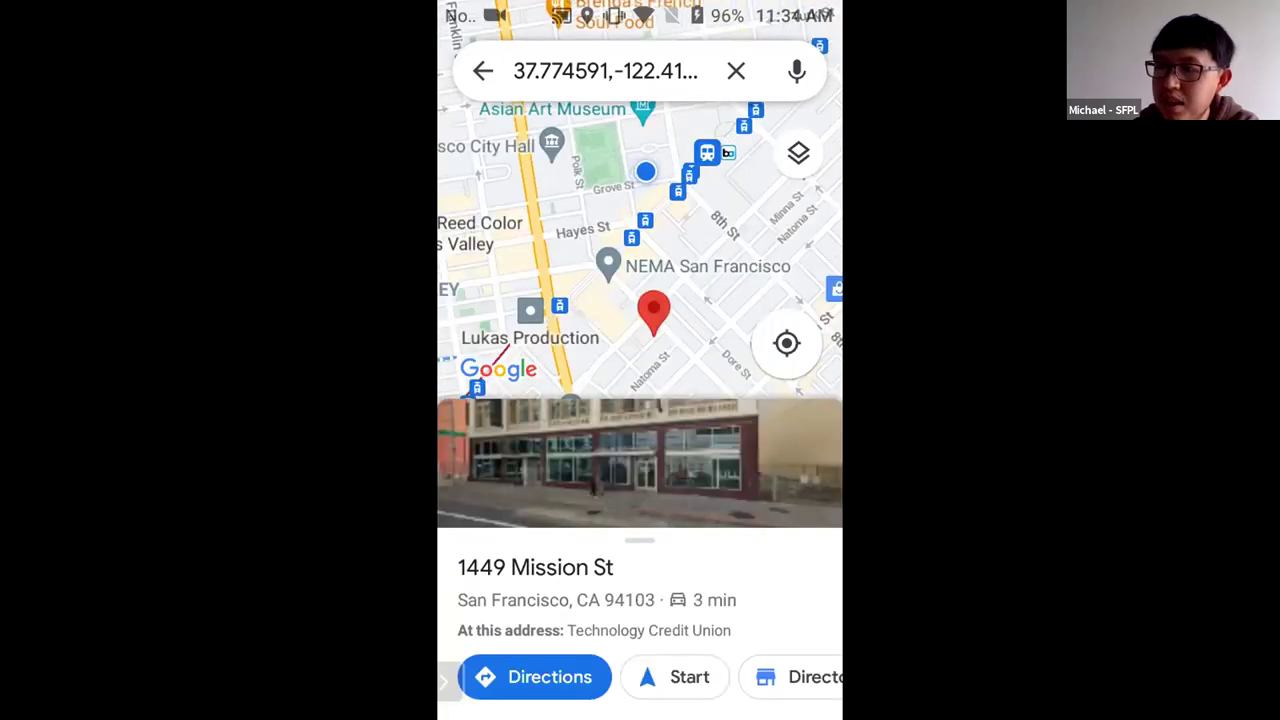
left_click(786, 343)
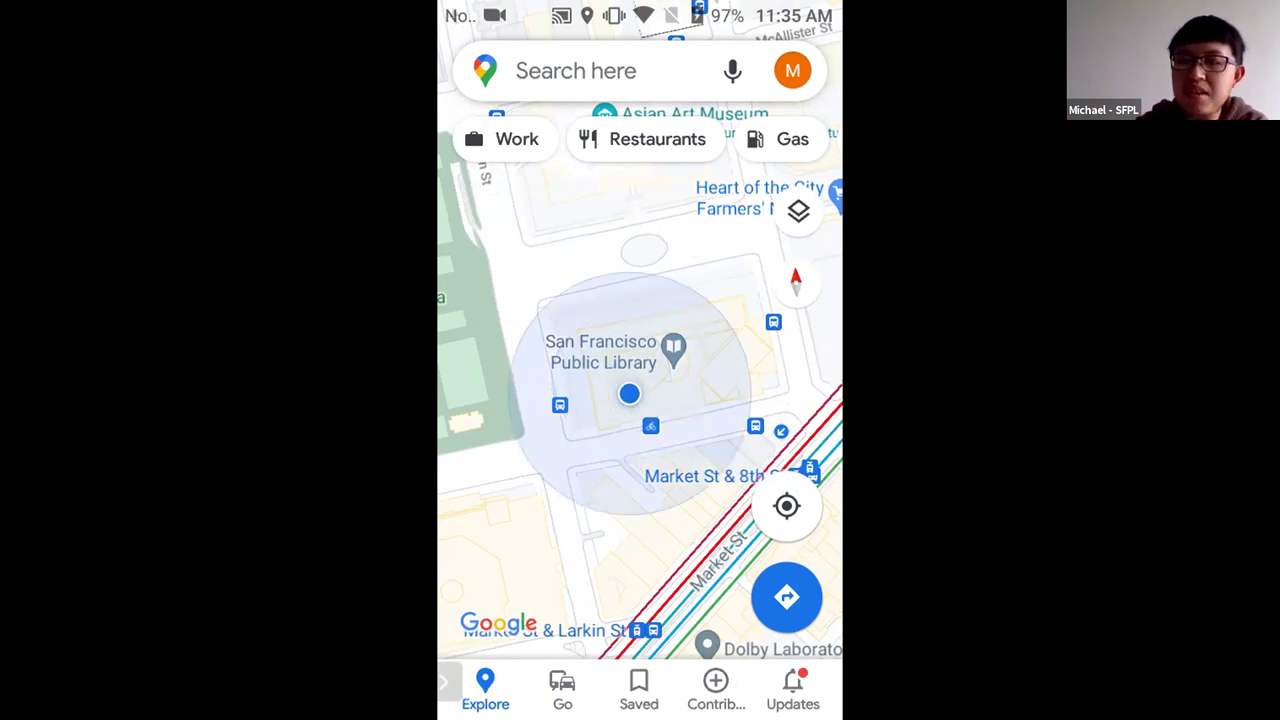
Search for "zoo", open ZOO San Francisco from the suggestions and look over its place overview.
left_click(575, 70)
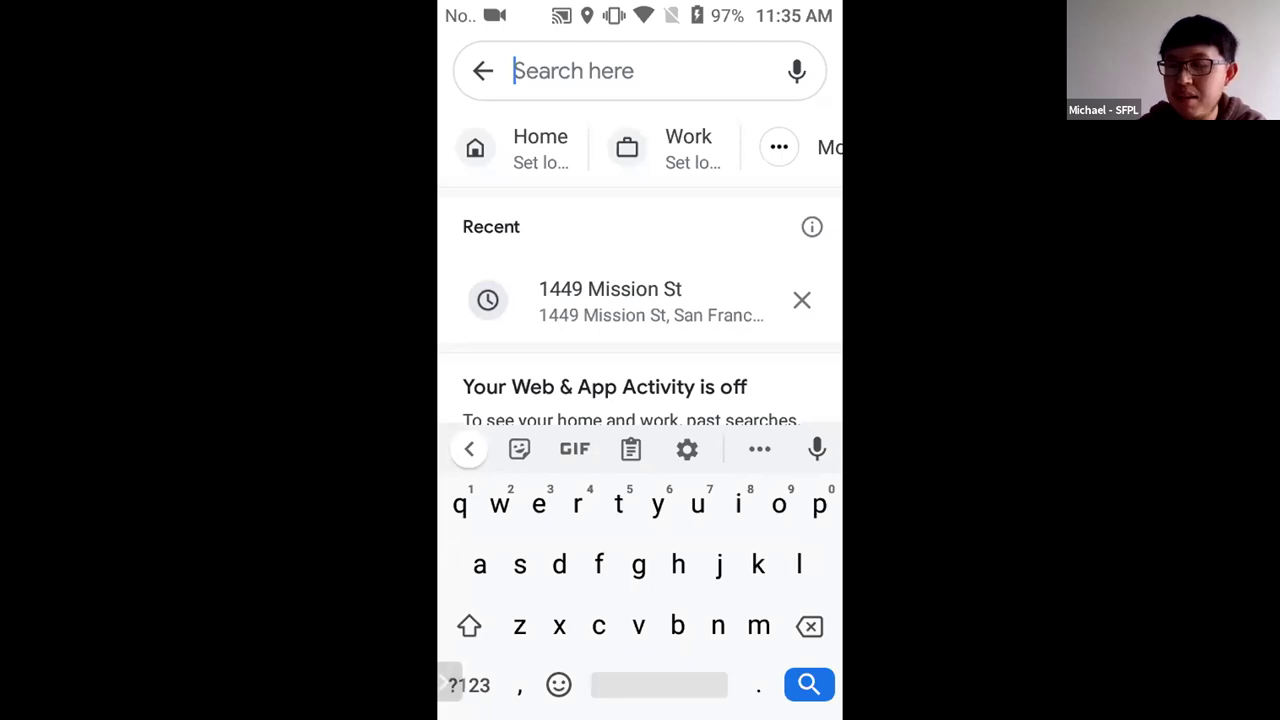
type("zoo")
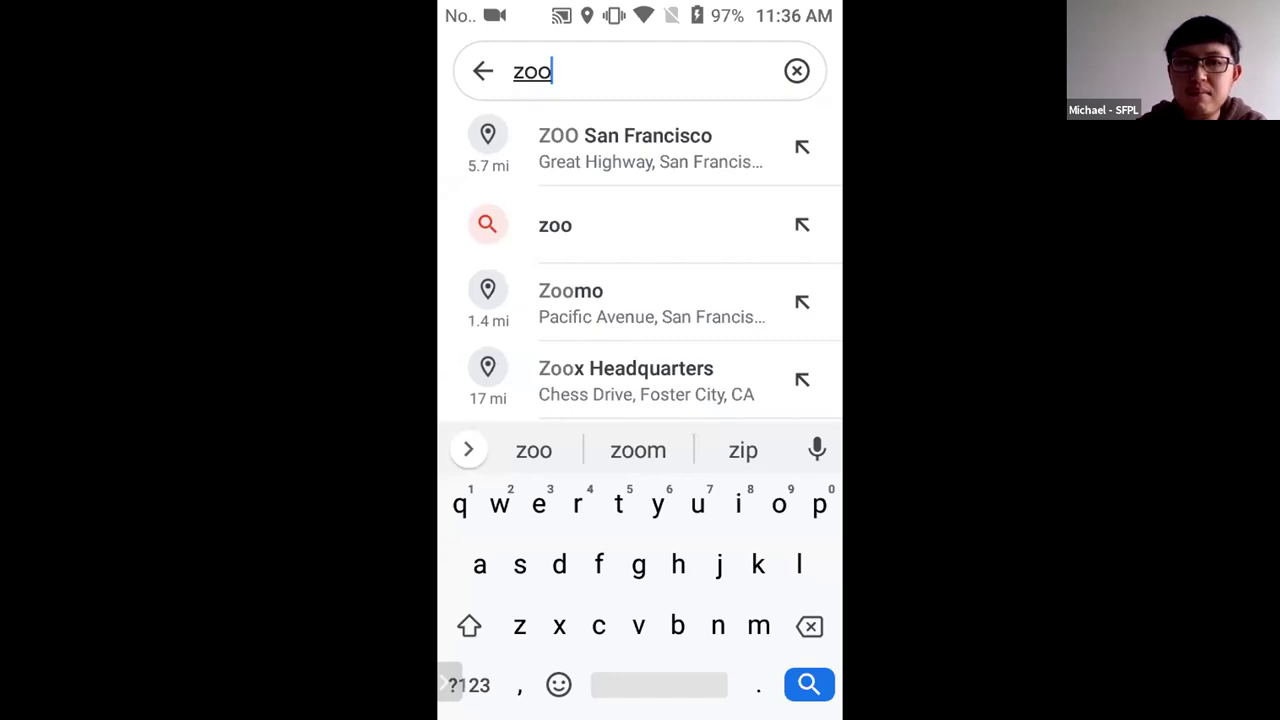
left_click(625, 148)
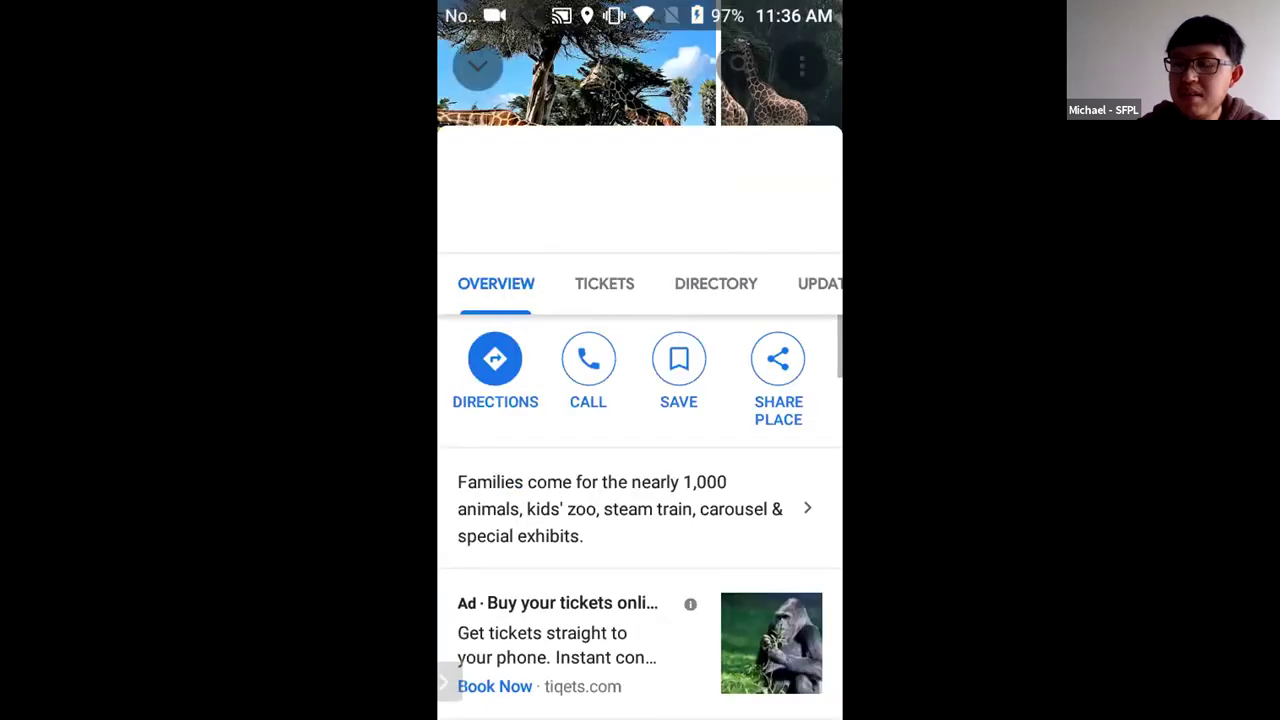
scroll(640, 450, "up", 2)
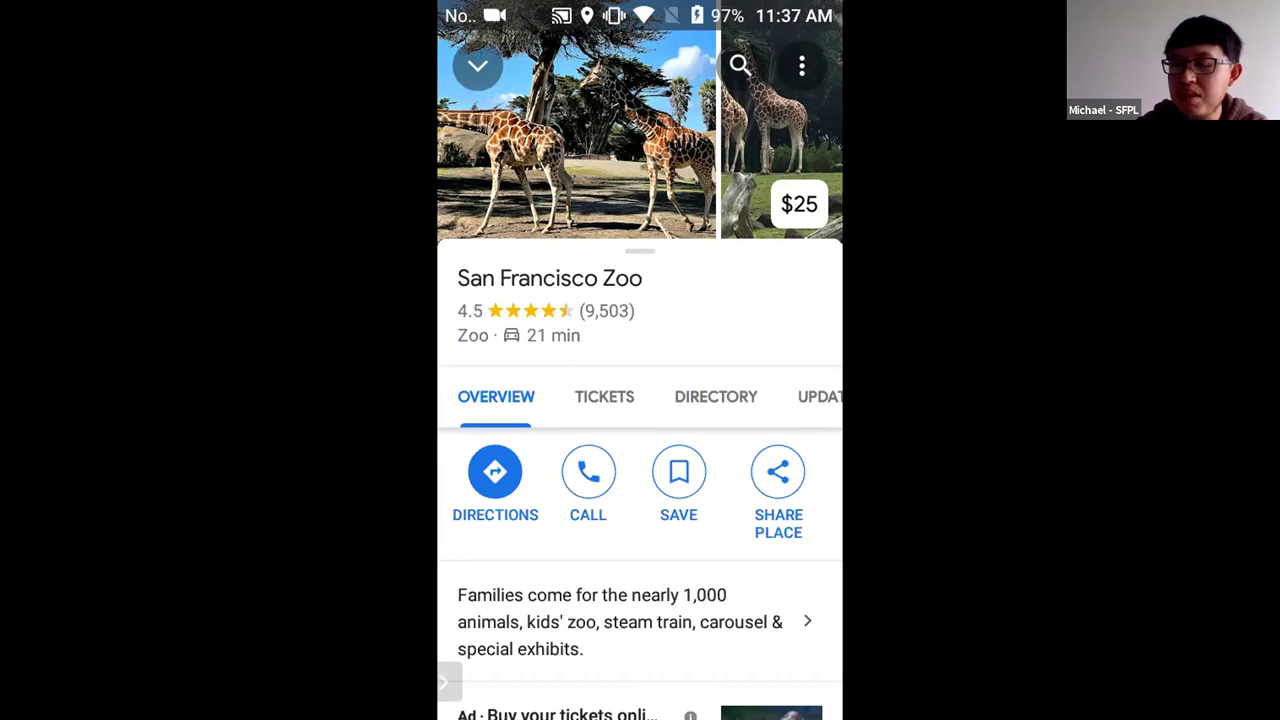
scroll(640, 480, "down", 1)
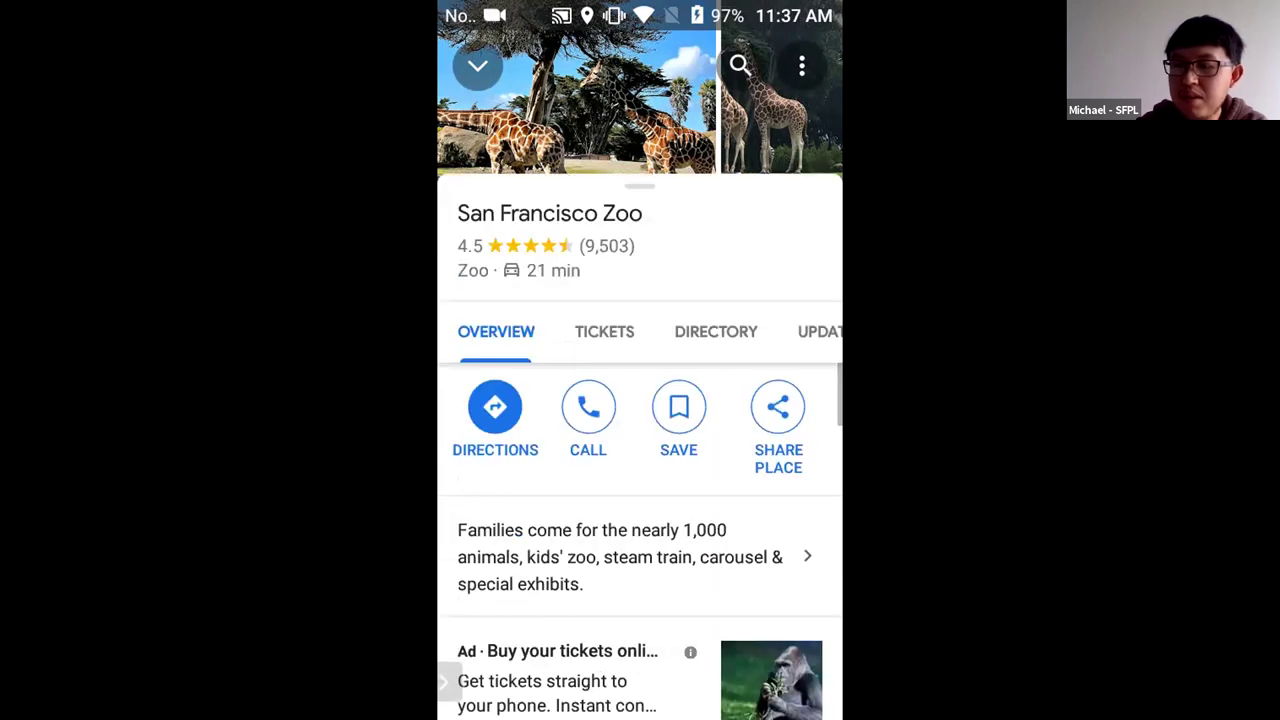
Examine the zoo's address, opening hours, website and review summary in its place overview.
scroll(640, 450, "down", 3)
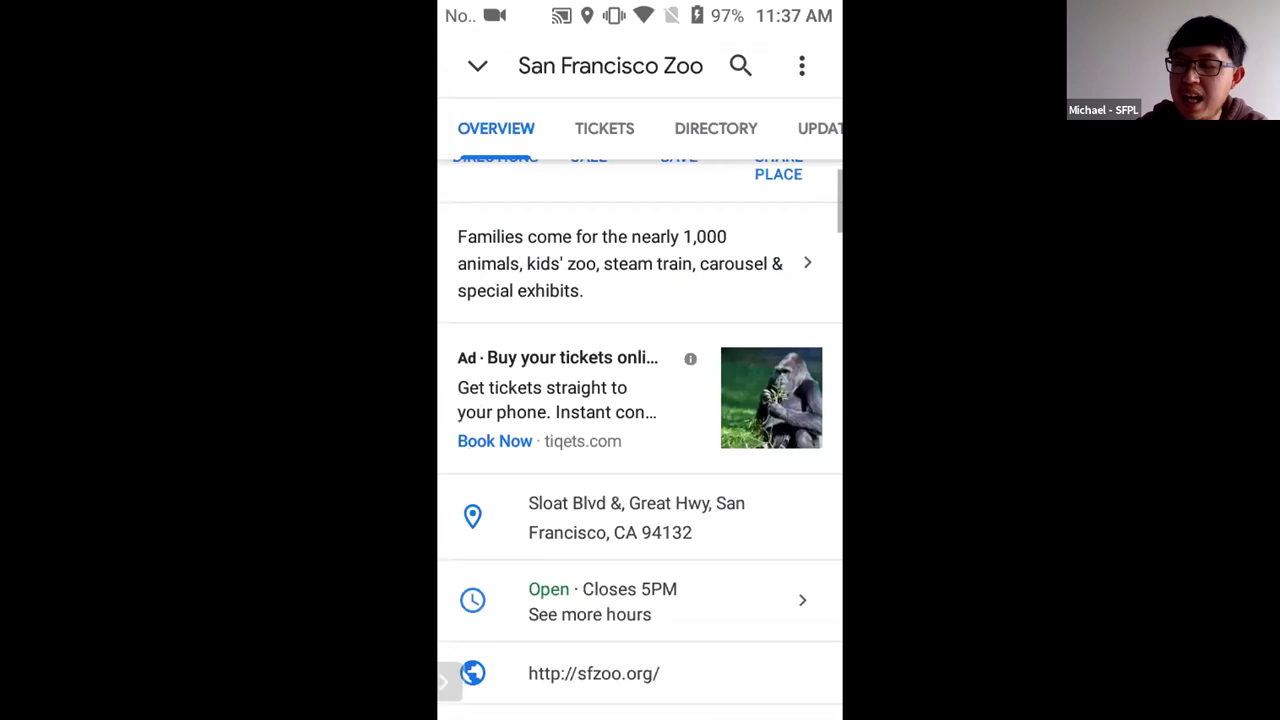
scroll(640, 450, "down", 1)
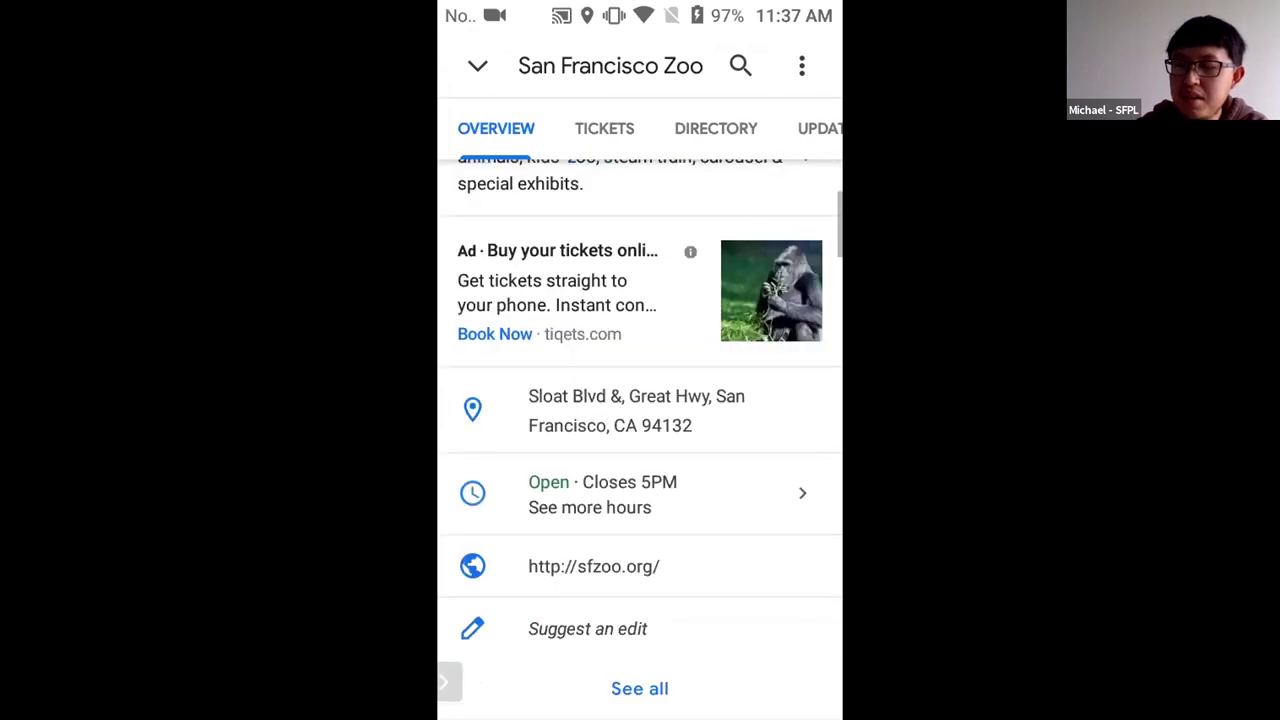
scroll(640, 450, "down", 3)
scroll(640, 450, "down", 1)
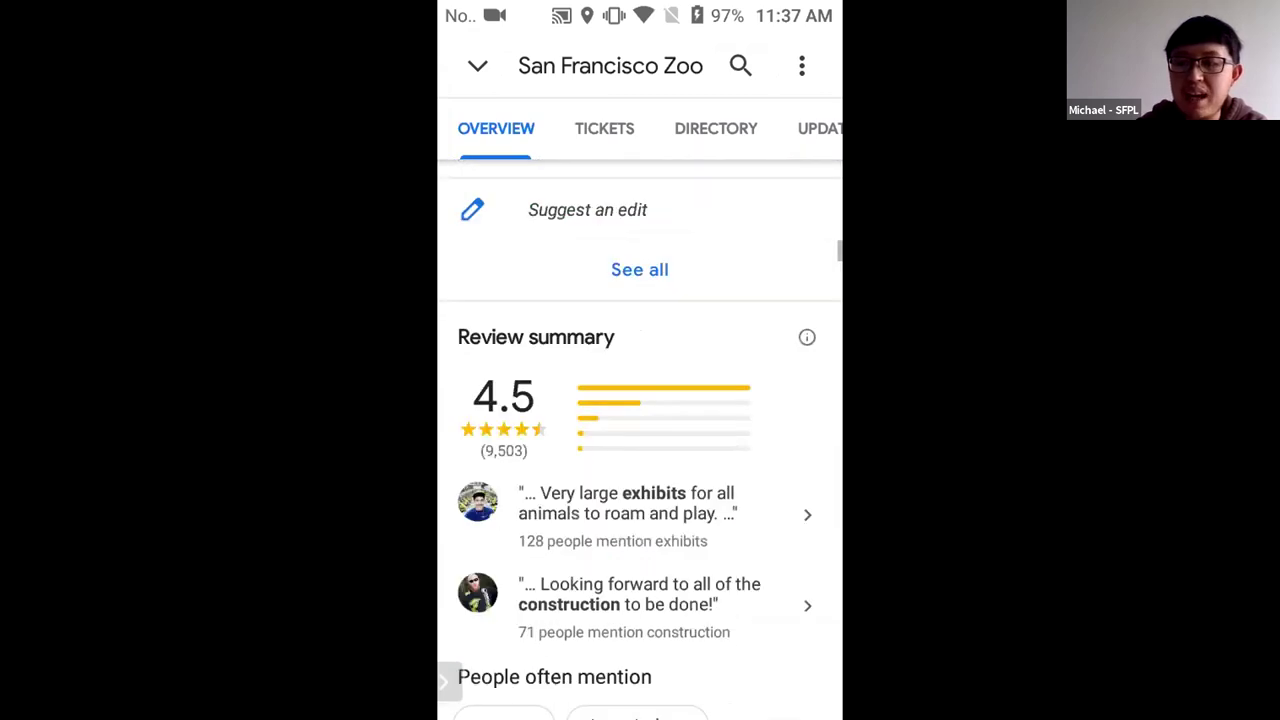
scroll(640, 450, "down", 1)
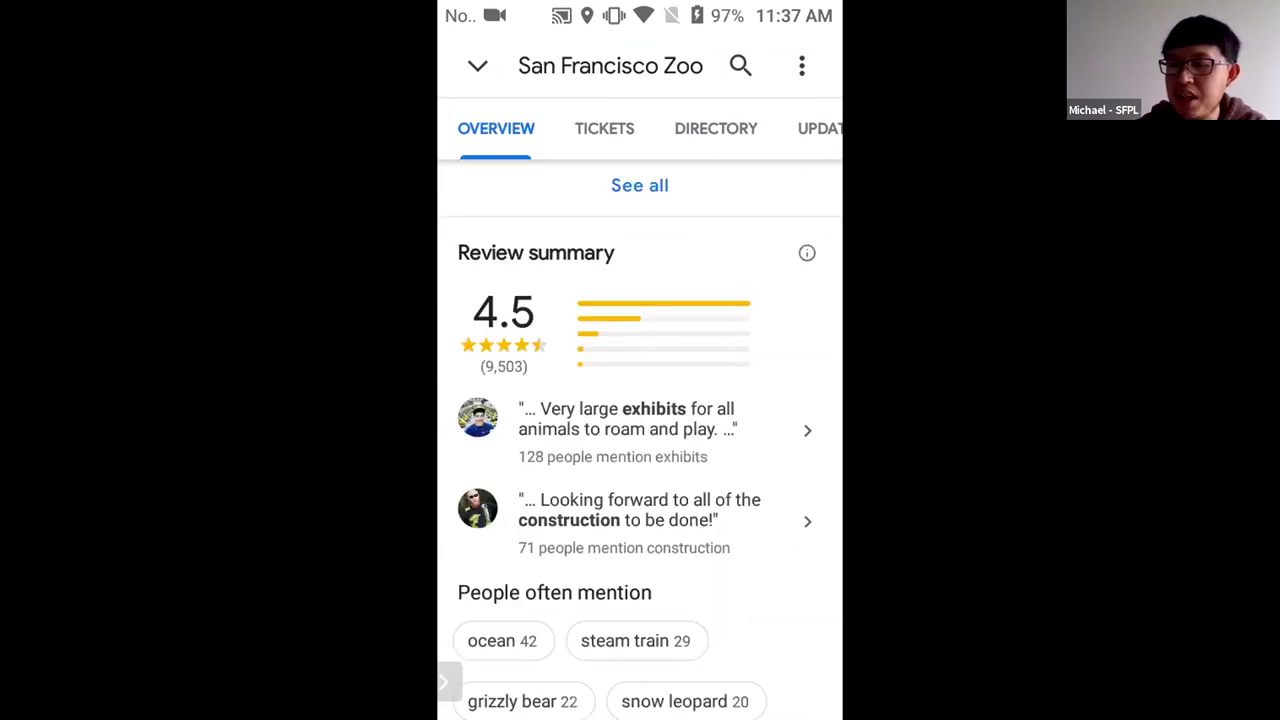
scroll(640, 450, "down", 1)
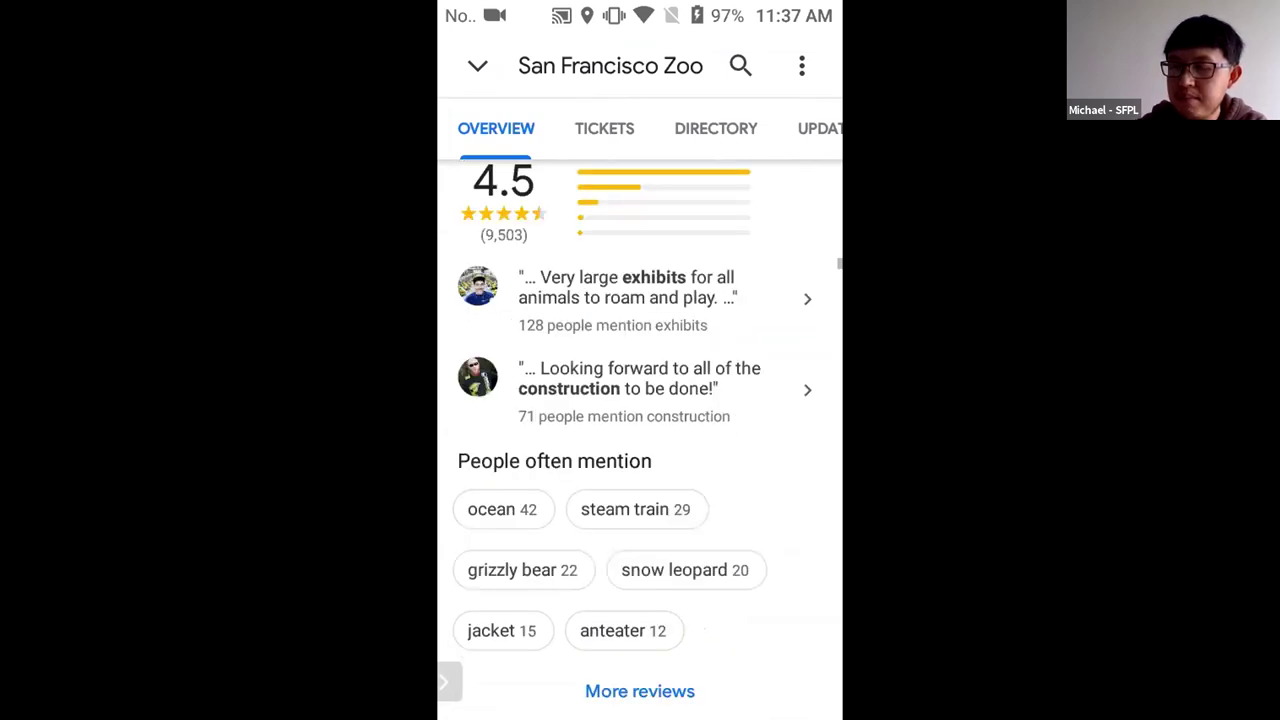
scroll(640, 450, "down", 2)
scroll(640, 450, "down", 2)
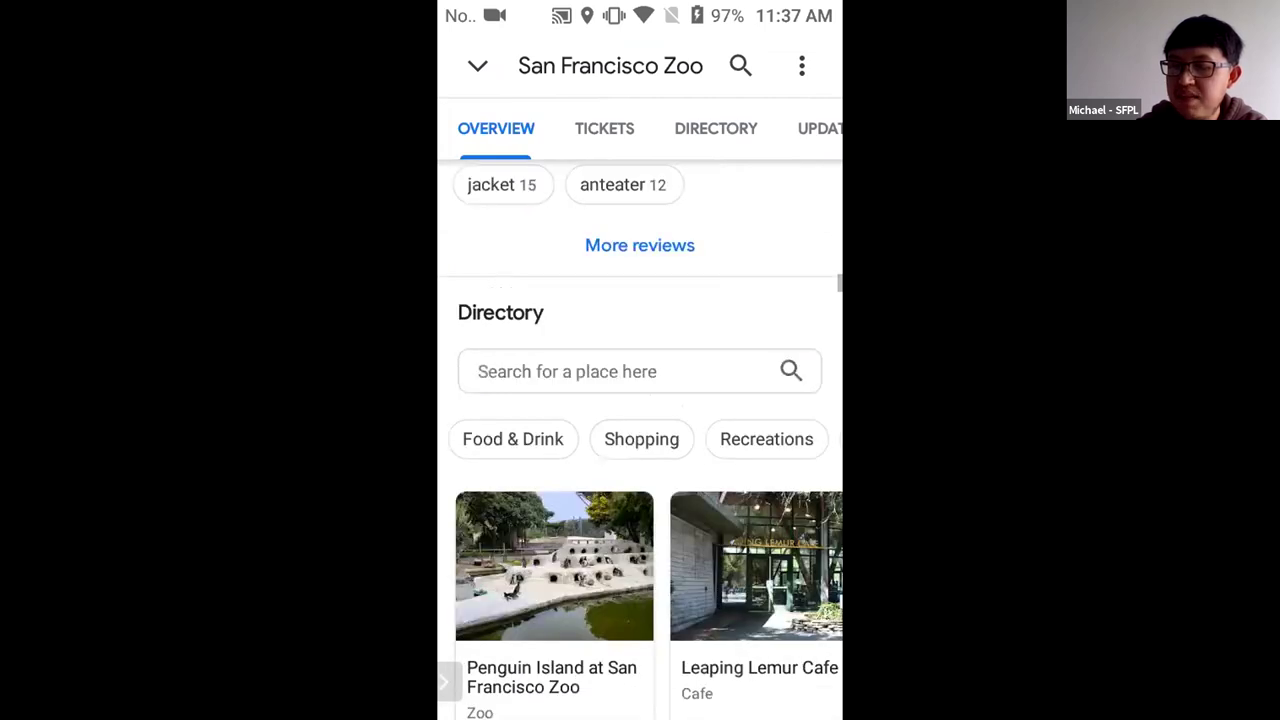
Look over the zoo's directory, latest photos, popular times, nearby transit and questions and answers, and collapse the place details.
scroll(640, 450, "down", 3)
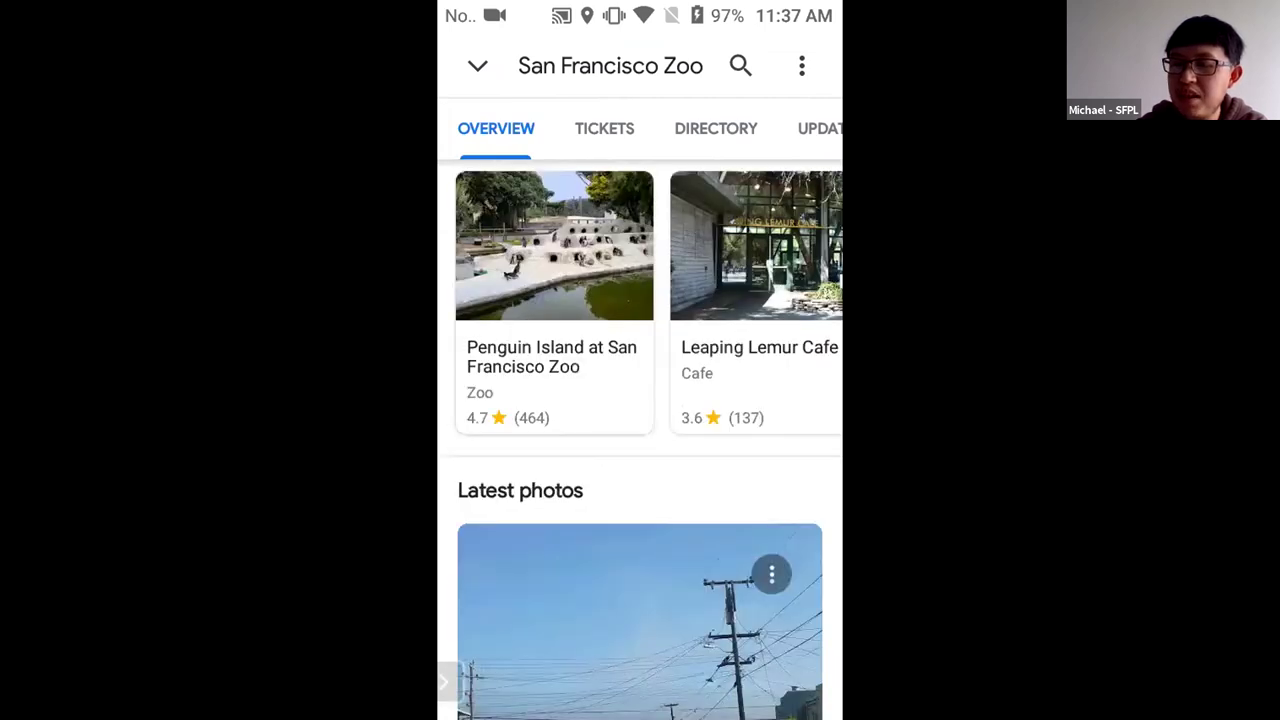
scroll(640, 450, "down", 1)
scroll(640, 440, "down", 1)
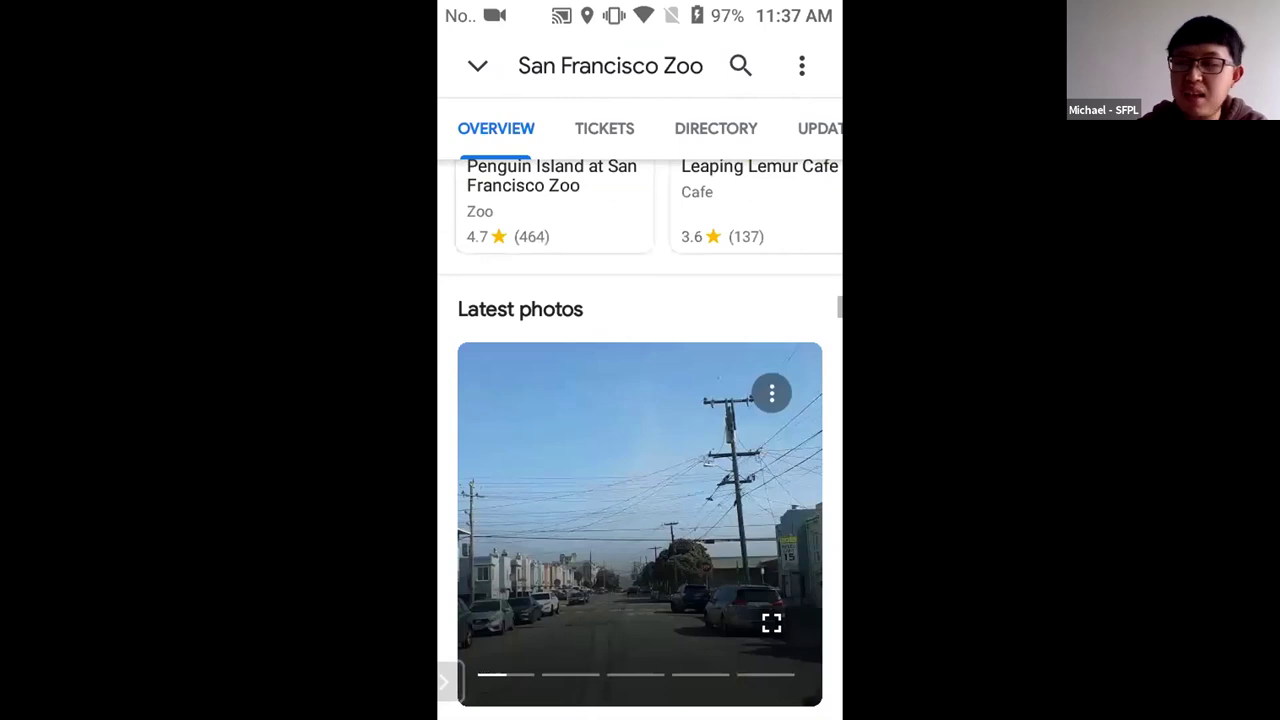
scroll(640, 450, "down", 1)
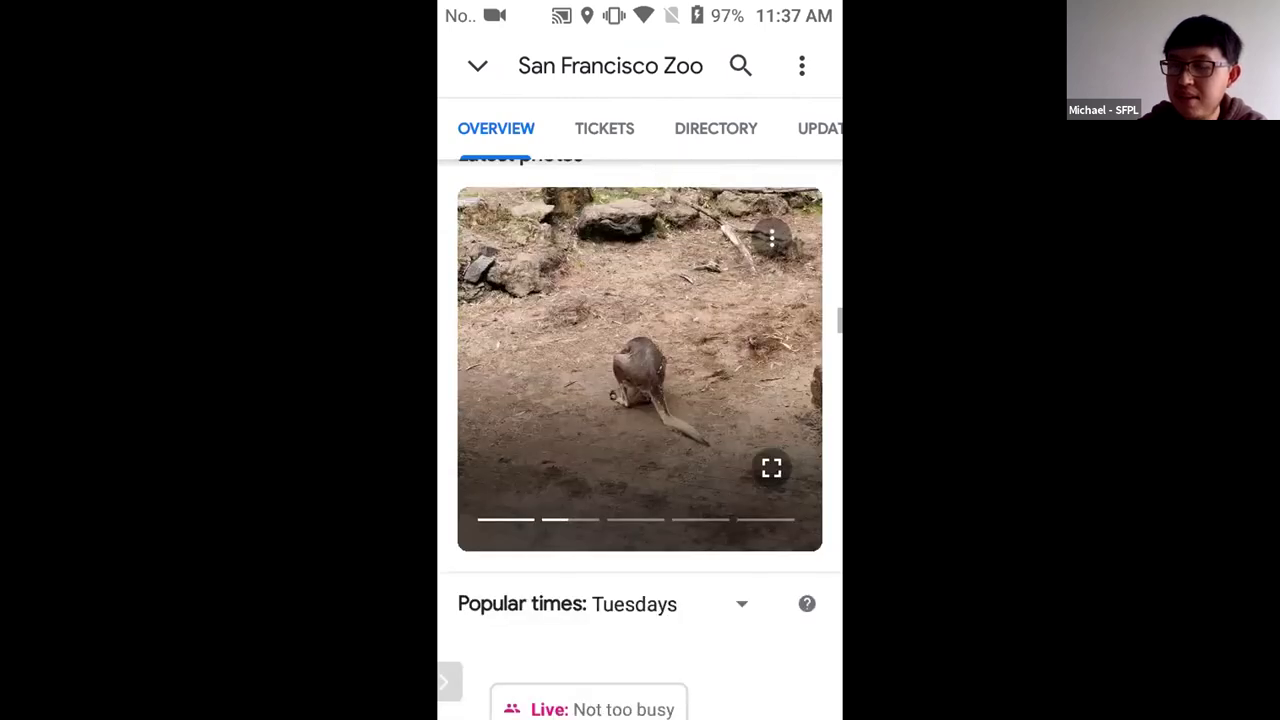
scroll(640, 440, "down", 1)
scroll(640, 440, "down", 1)
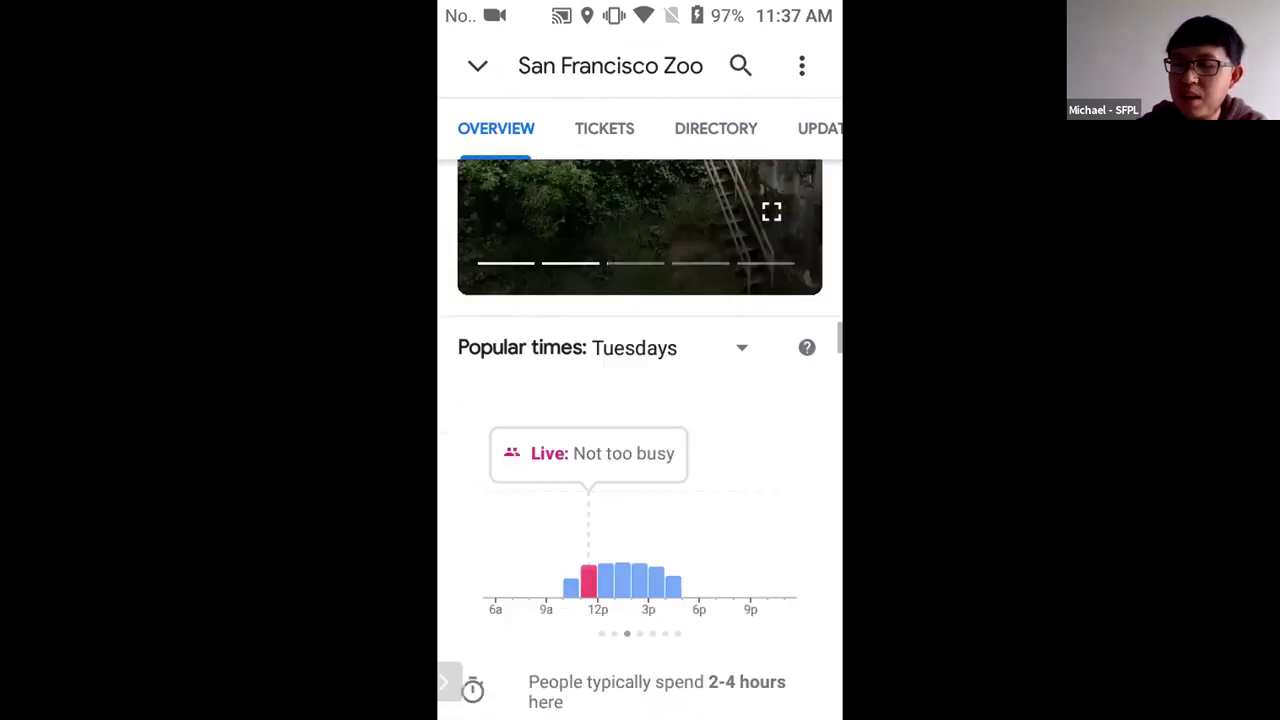
scroll(640, 440, "down", 1)
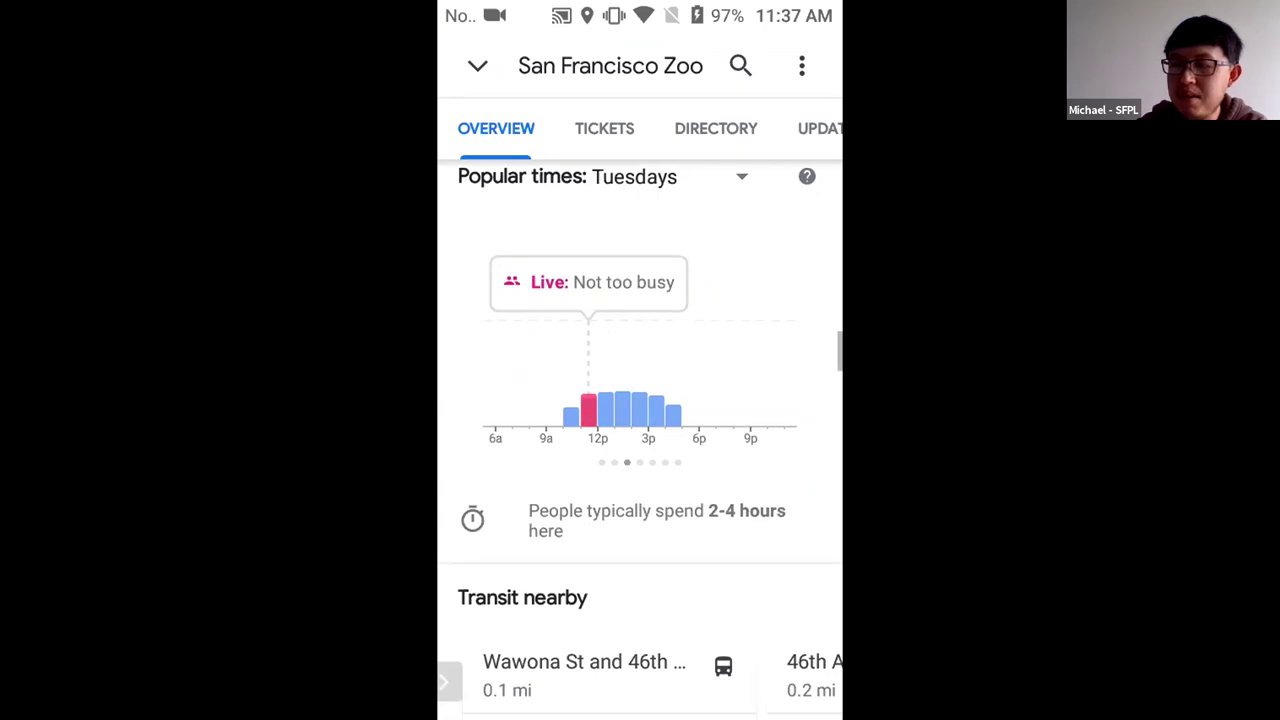
scroll(640, 440, "down", 1)
scroll(640, 440, "down", 1)
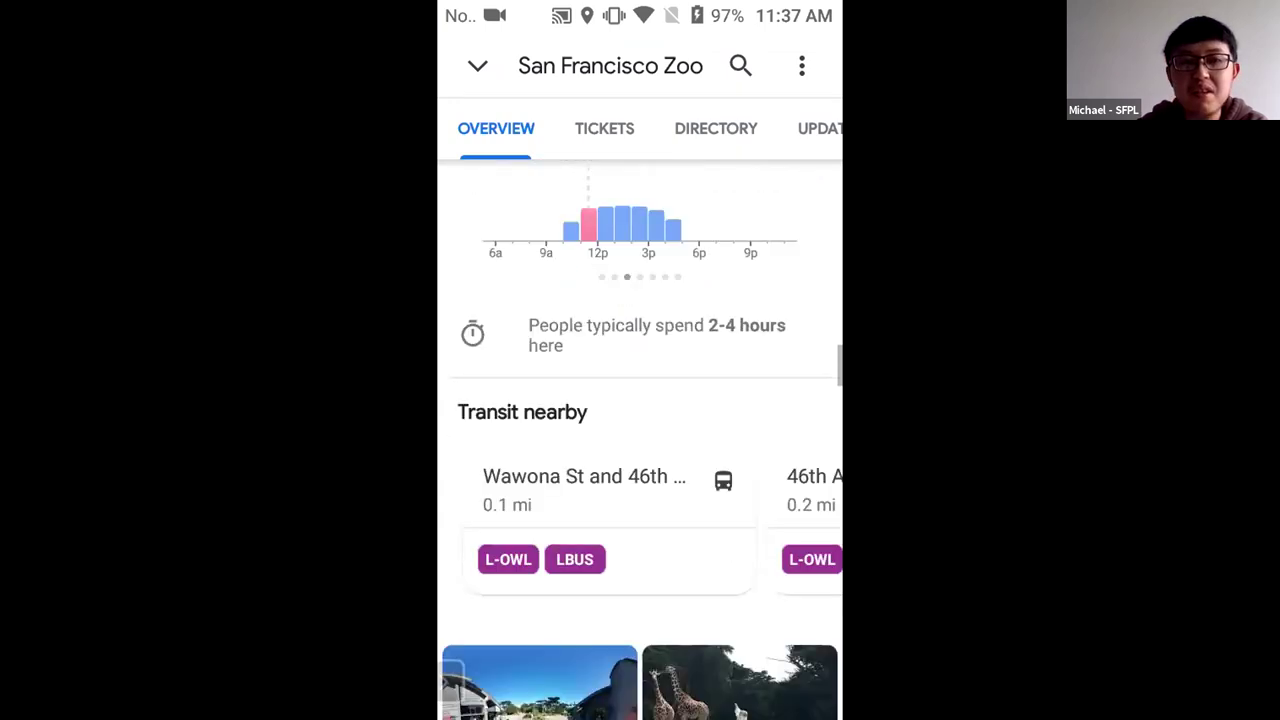
scroll(640, 440, "down", 1)
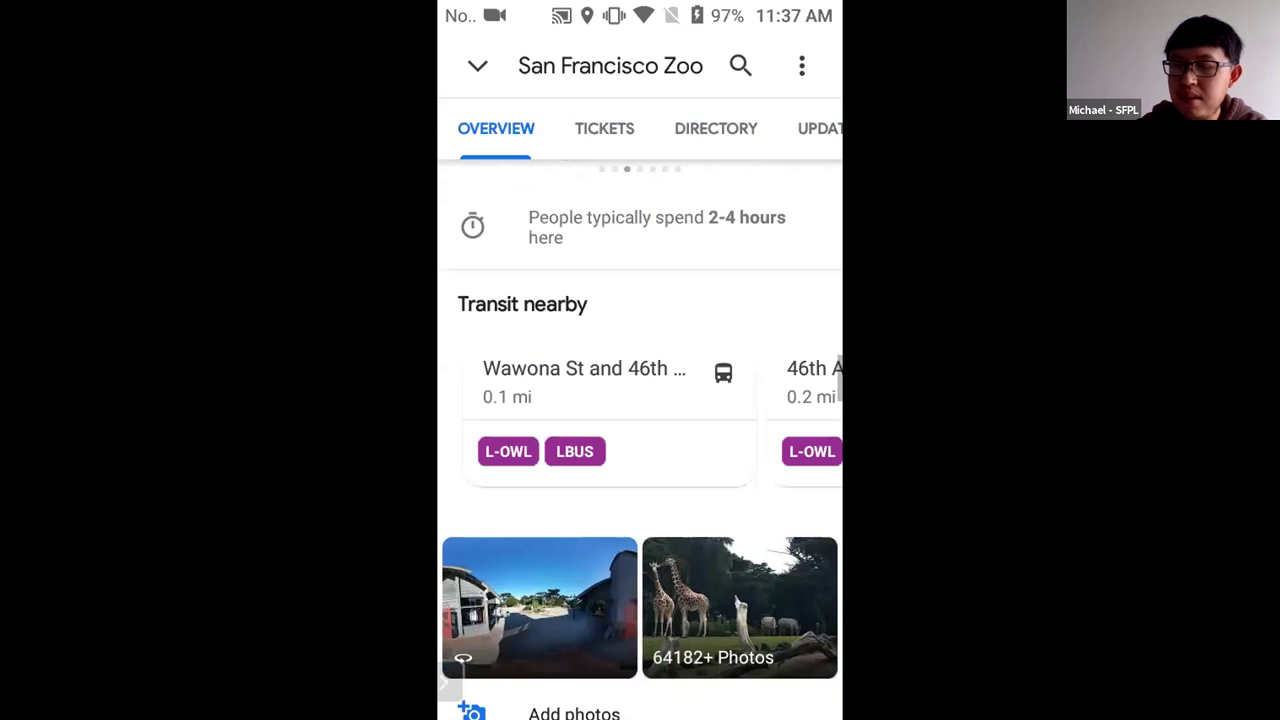
scroll(640, 440, "down", 1)
scroll(640, 440, "down", 1)
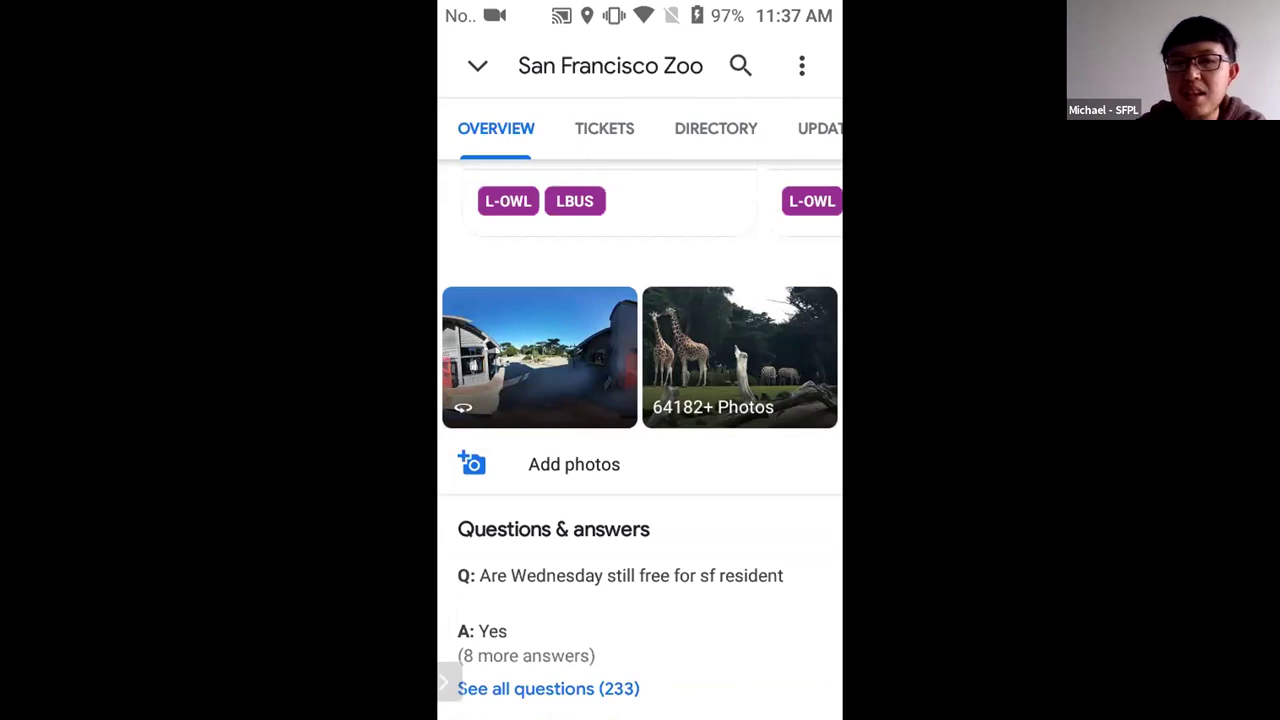
key("Escape")
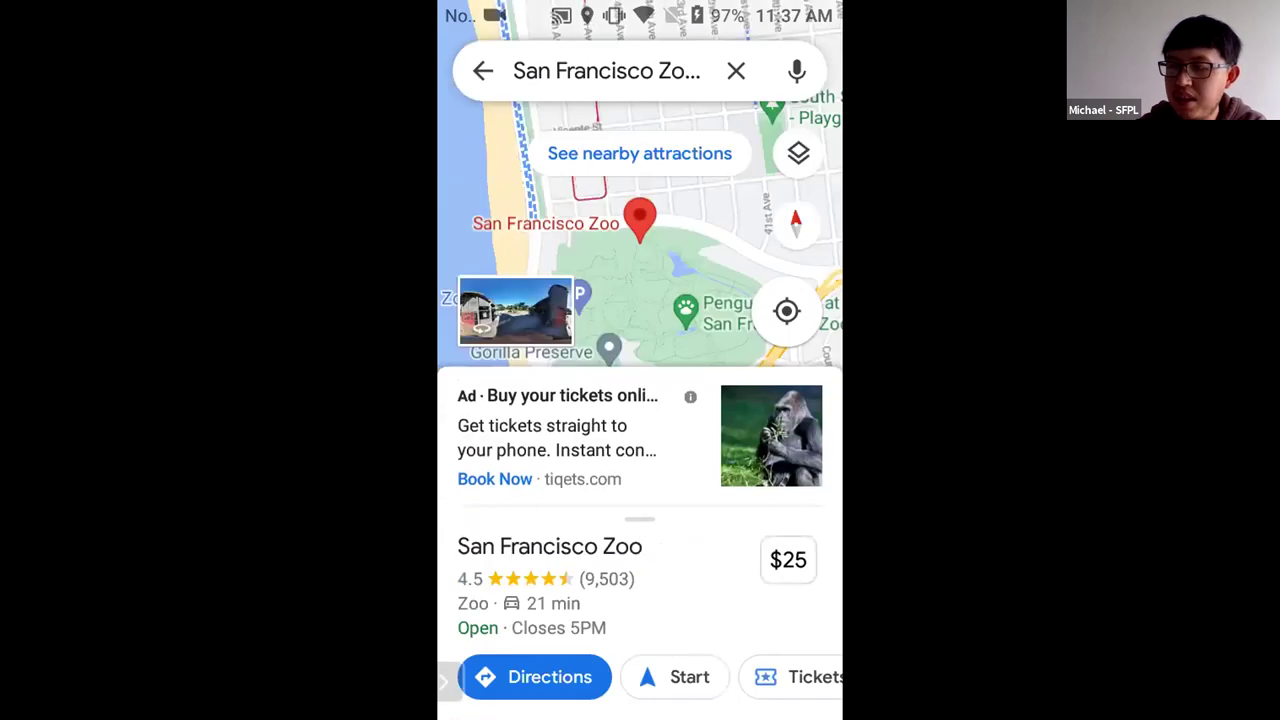
Get driving directions from the current location to San Francisco Zoo and bring the whole route into view on the map.
left_click(550, 560)
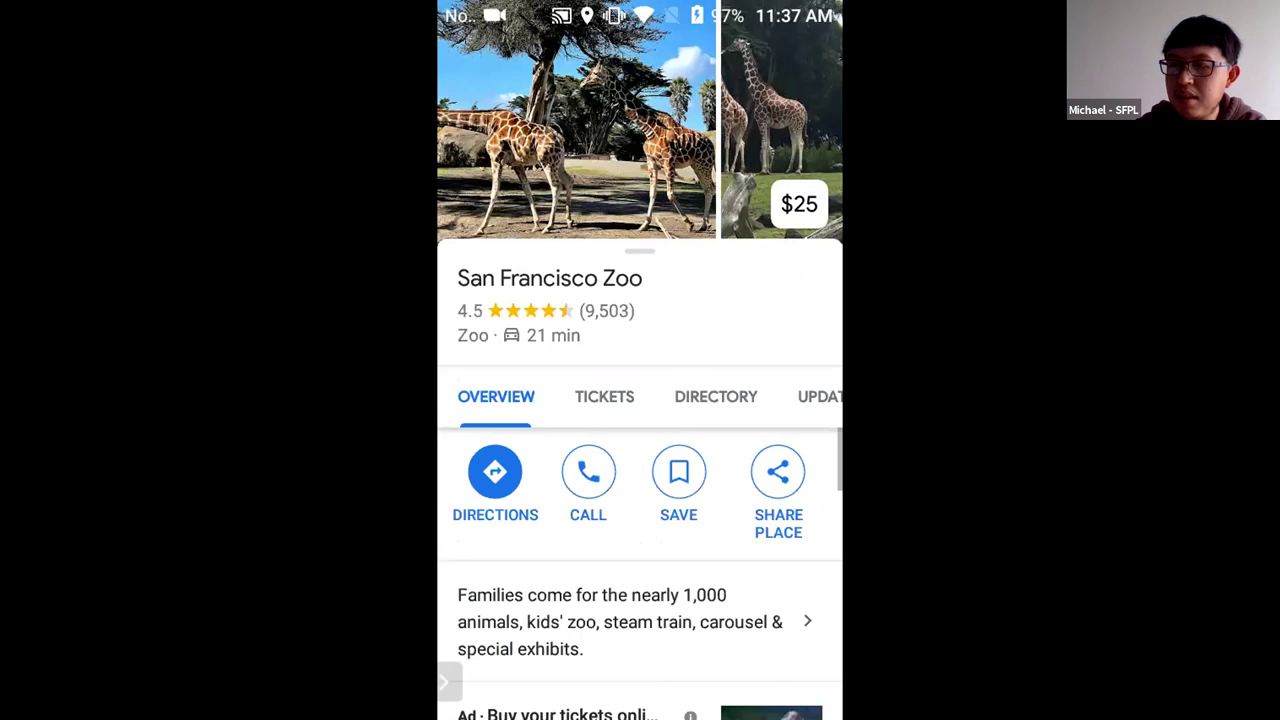
scroll(640, 400, "down", 2)
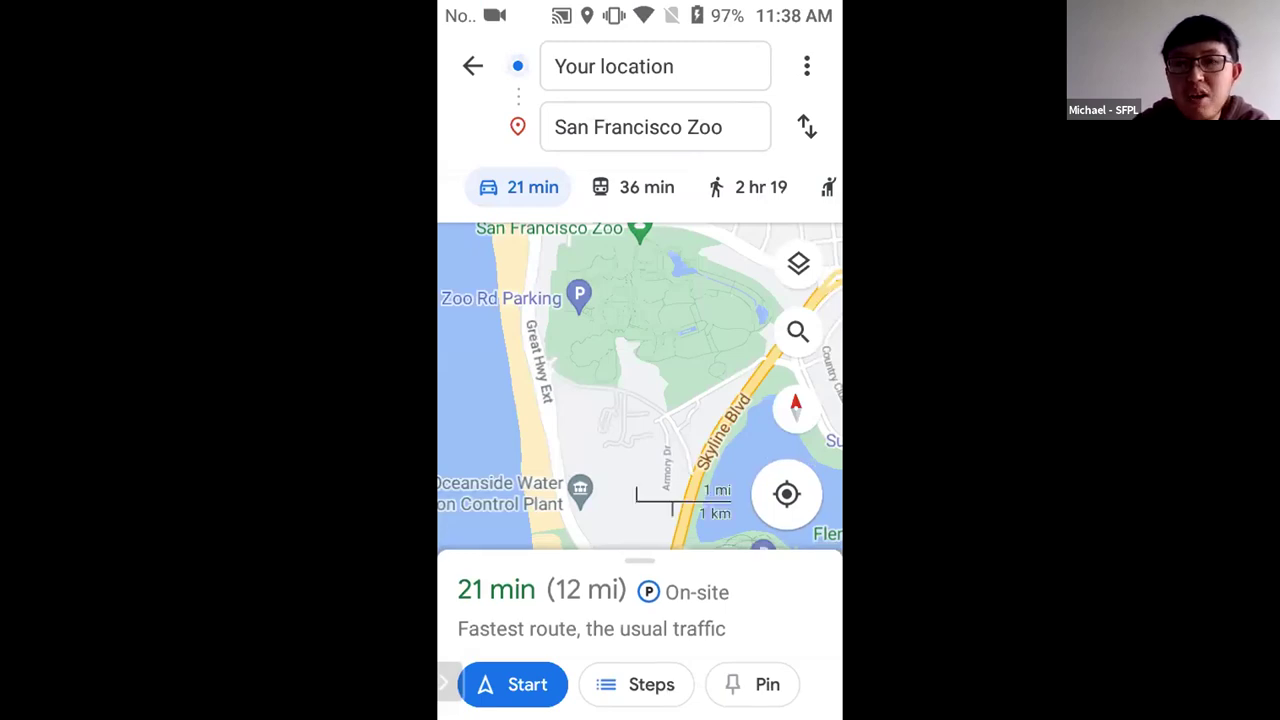
left_click_drag(640, 420, 581, 351)
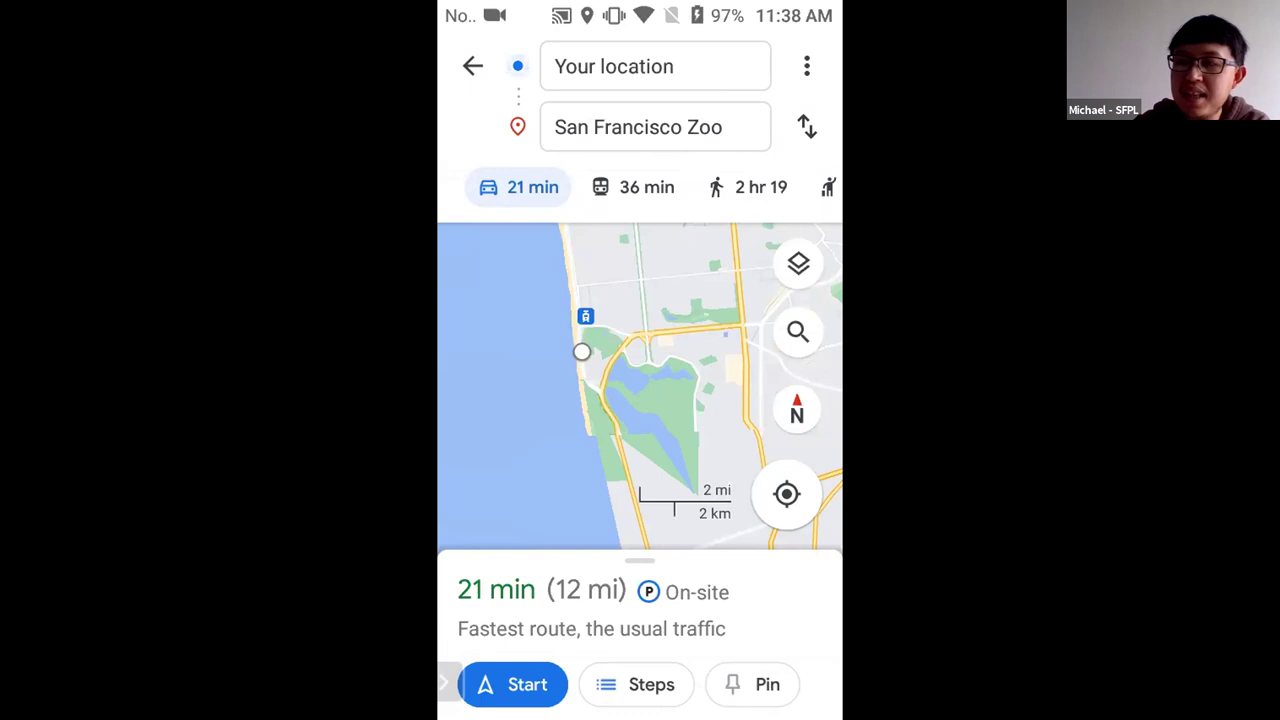
left_click_drag(581, 351, 463, 410)
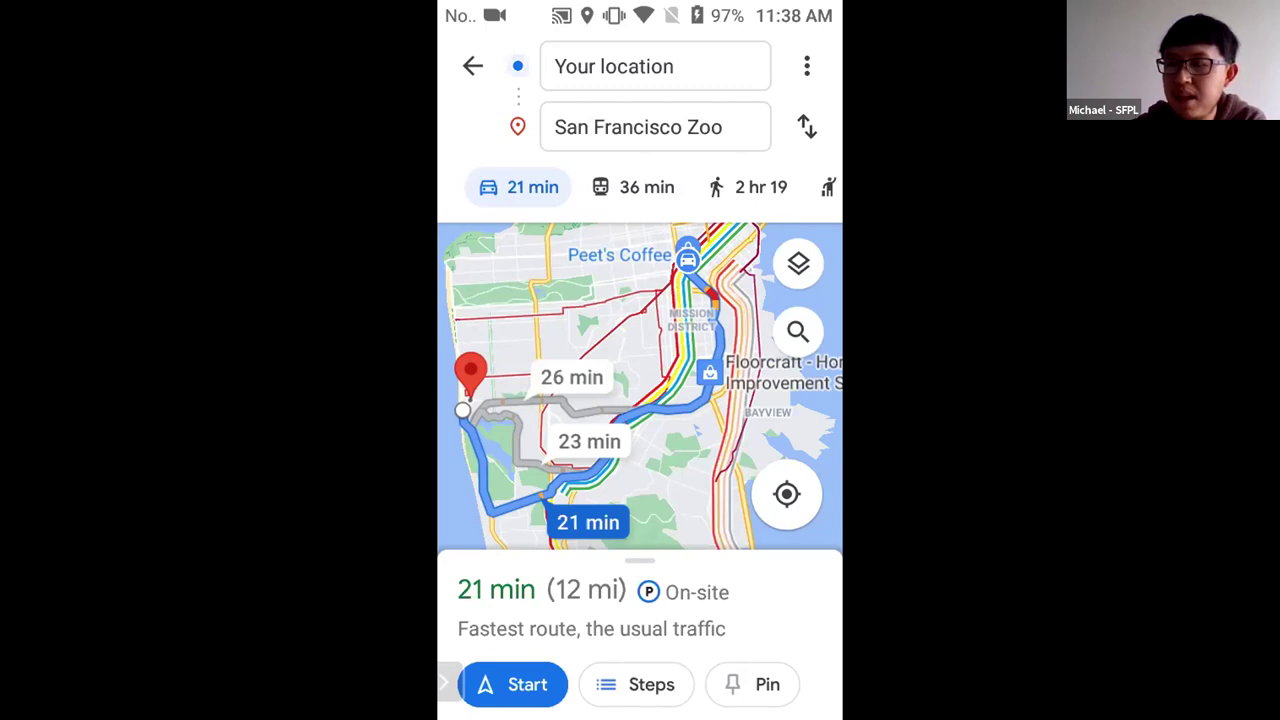
Open the route's start location for editing and move the floating screen-share control up from the keyboard's bottom row.
left_click(614, 66)
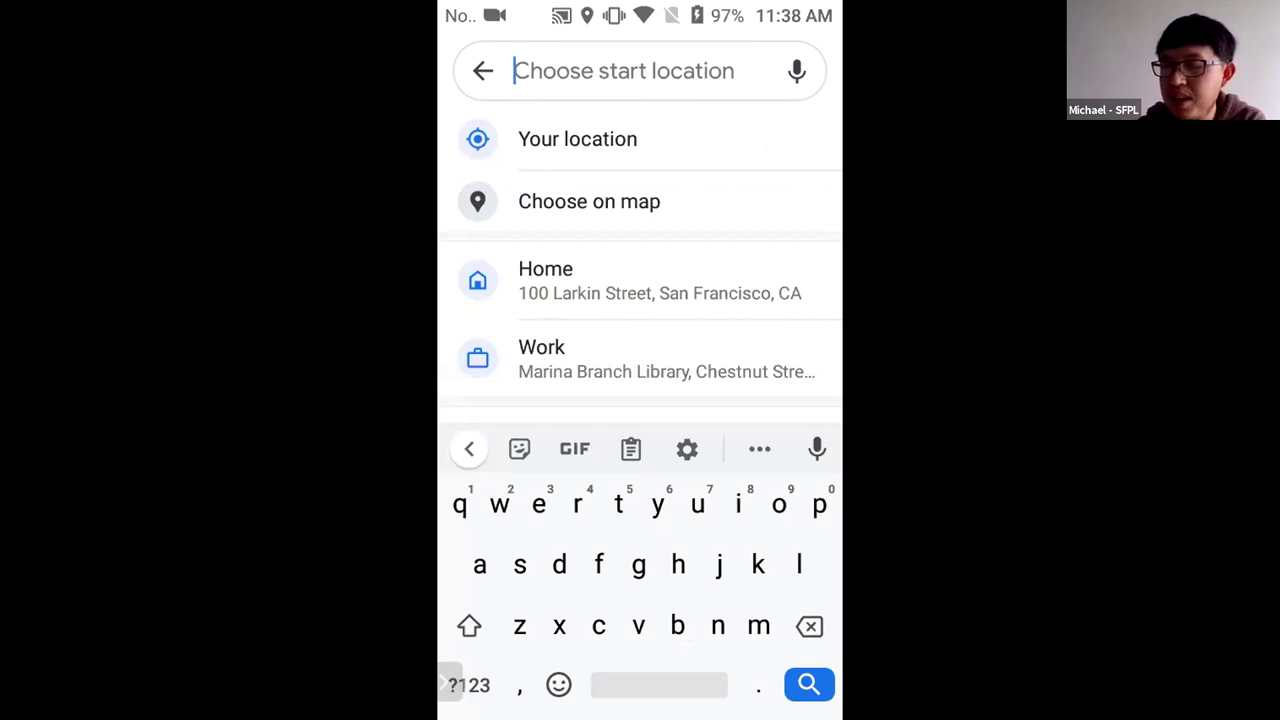
left_click(447, 682)
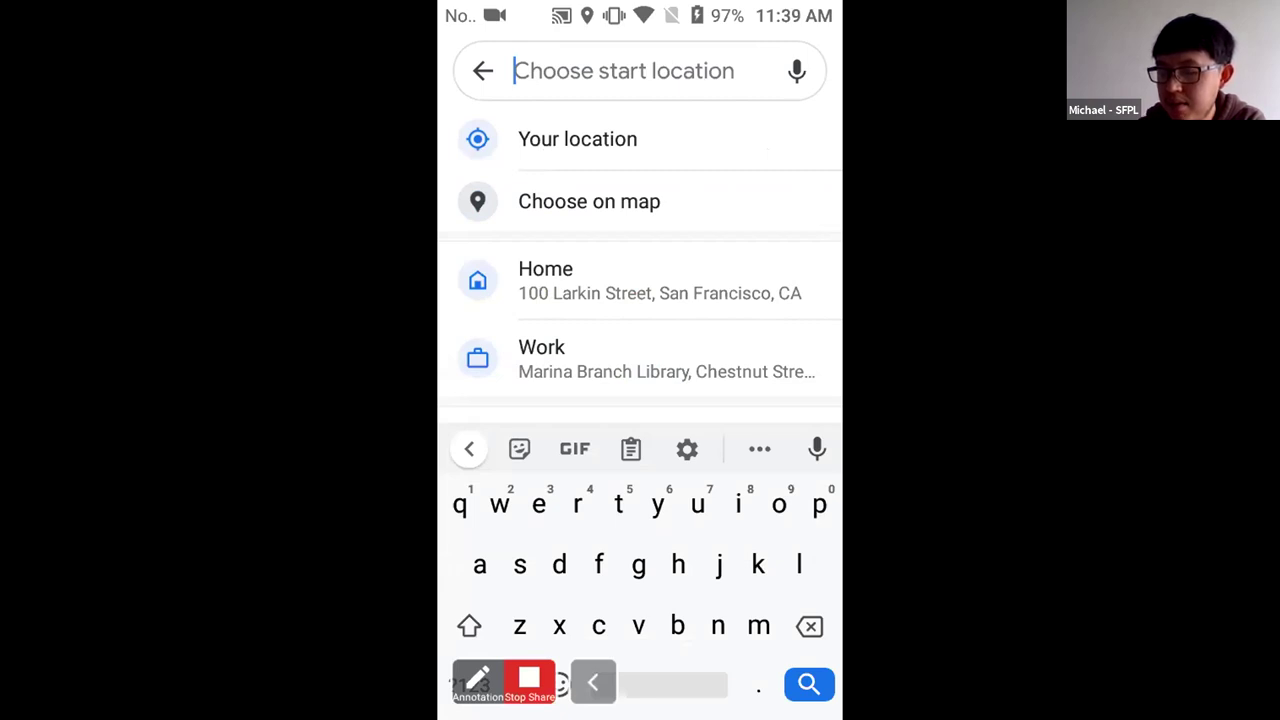
left_click(593, 682)
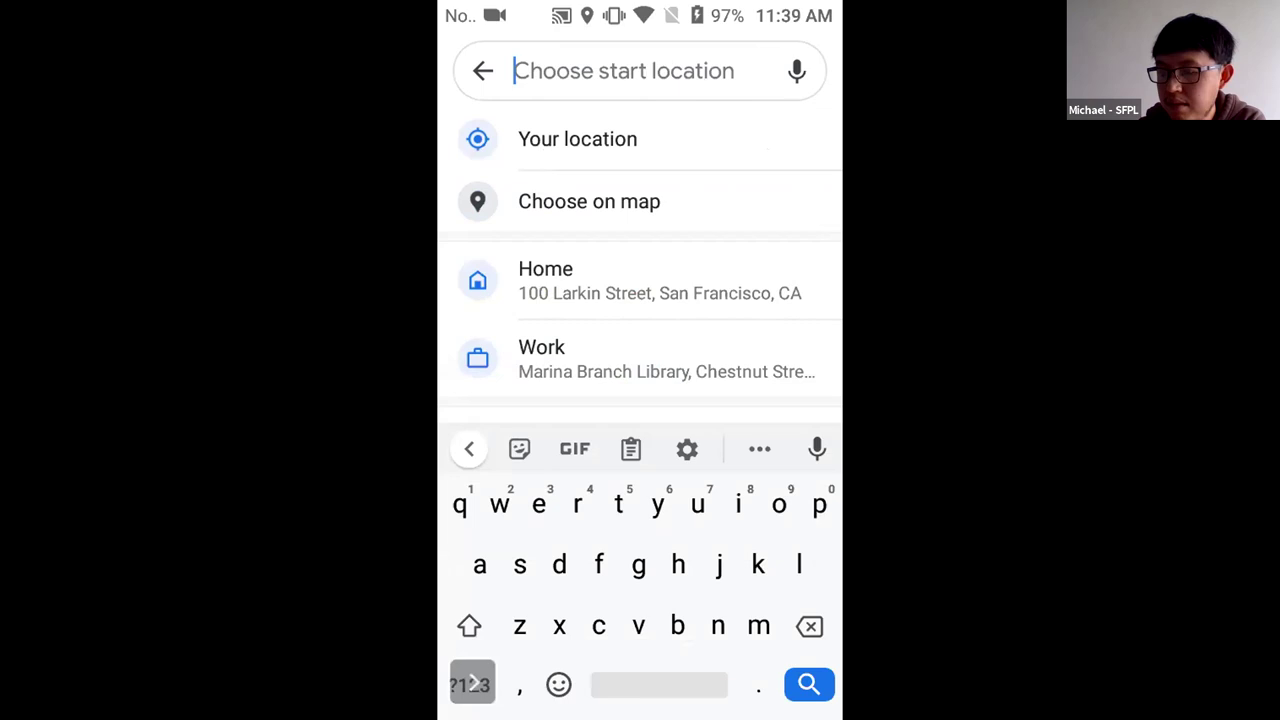
left_click_drag(471, 682, 561, 566)
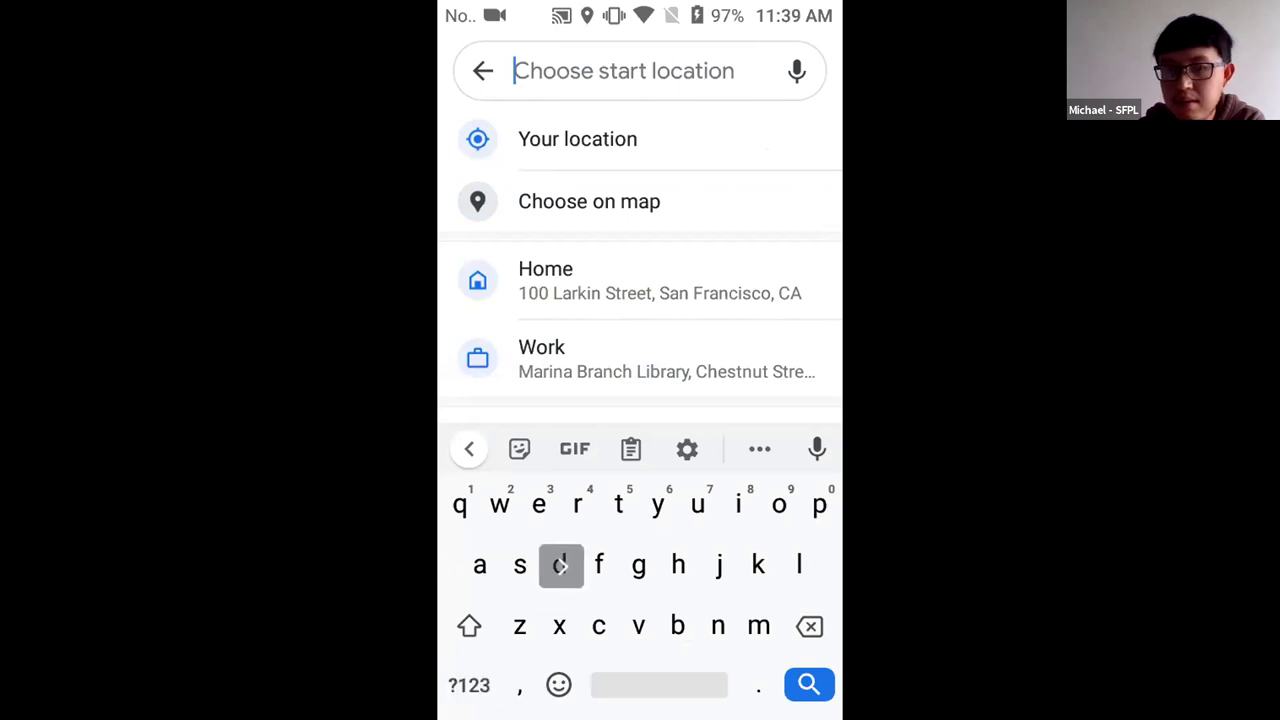
Set the route's start location to 200 Larkin Street, San Francisco, moving the screen-share control clear of the letters.
left_click(469, 685)
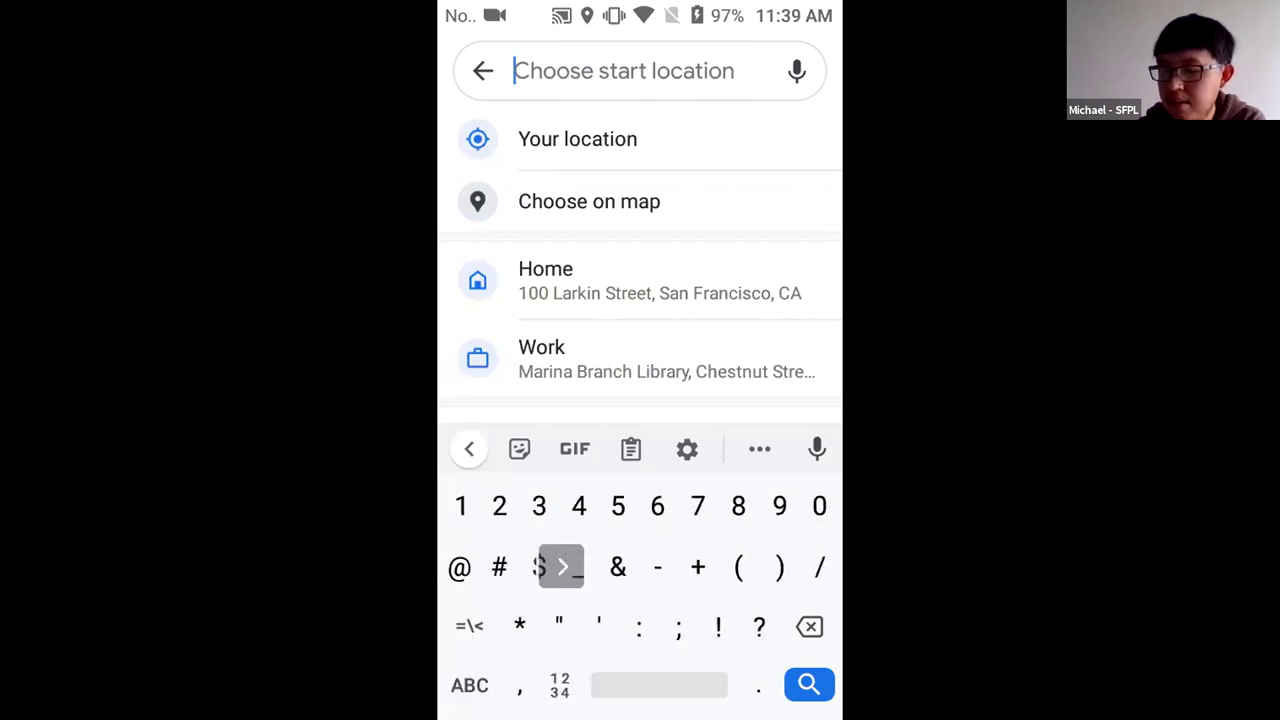
type("2")
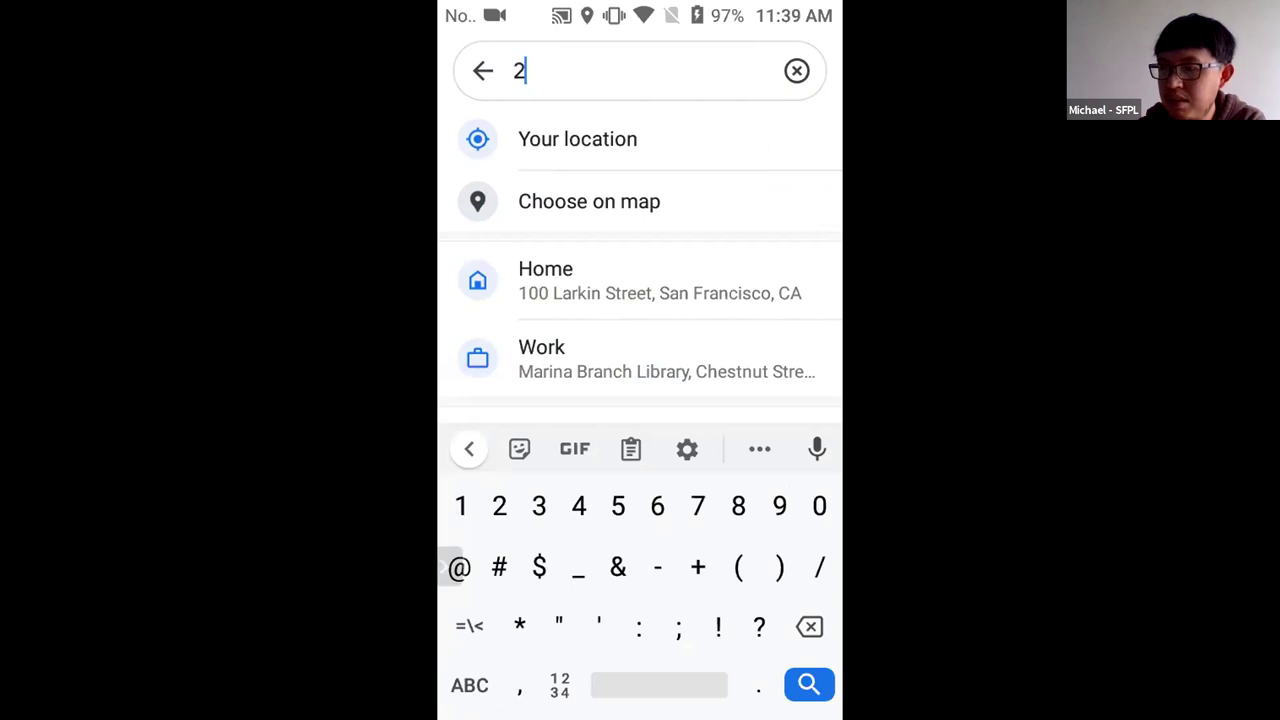
type("00")
left_click(469, 685)
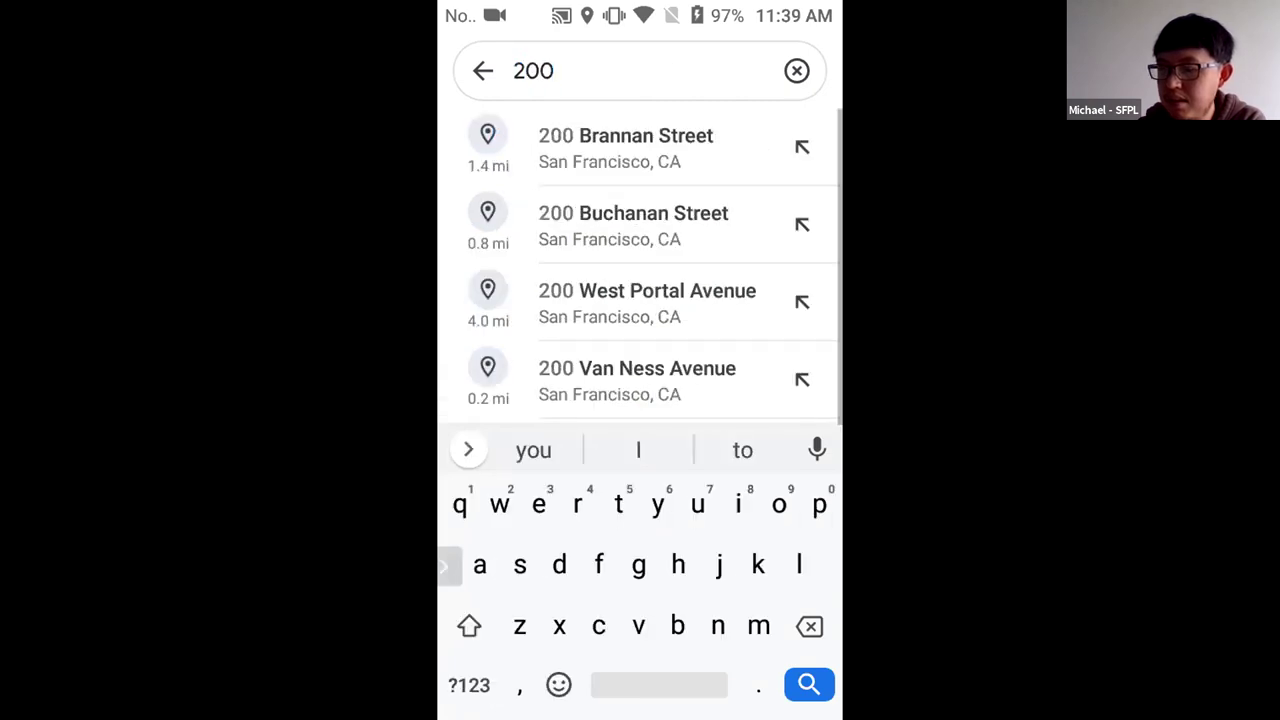
type("l")
left_click(445, 565)
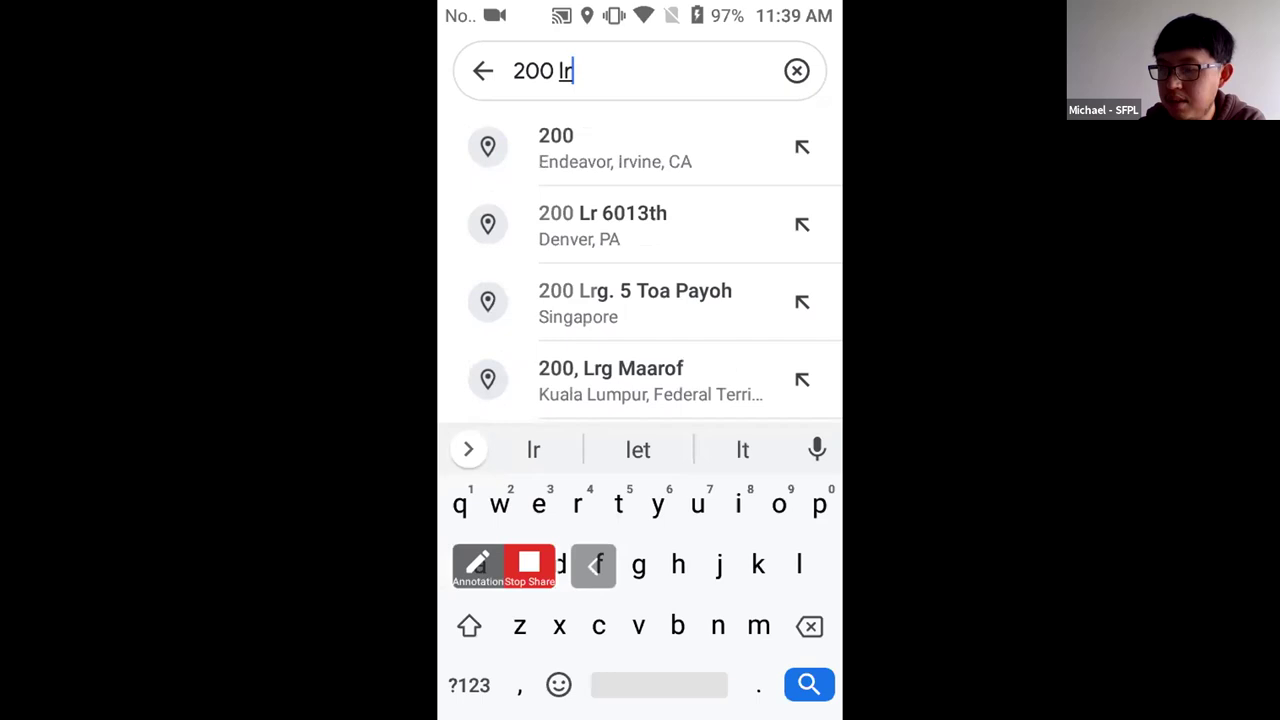
key("BackSpace")
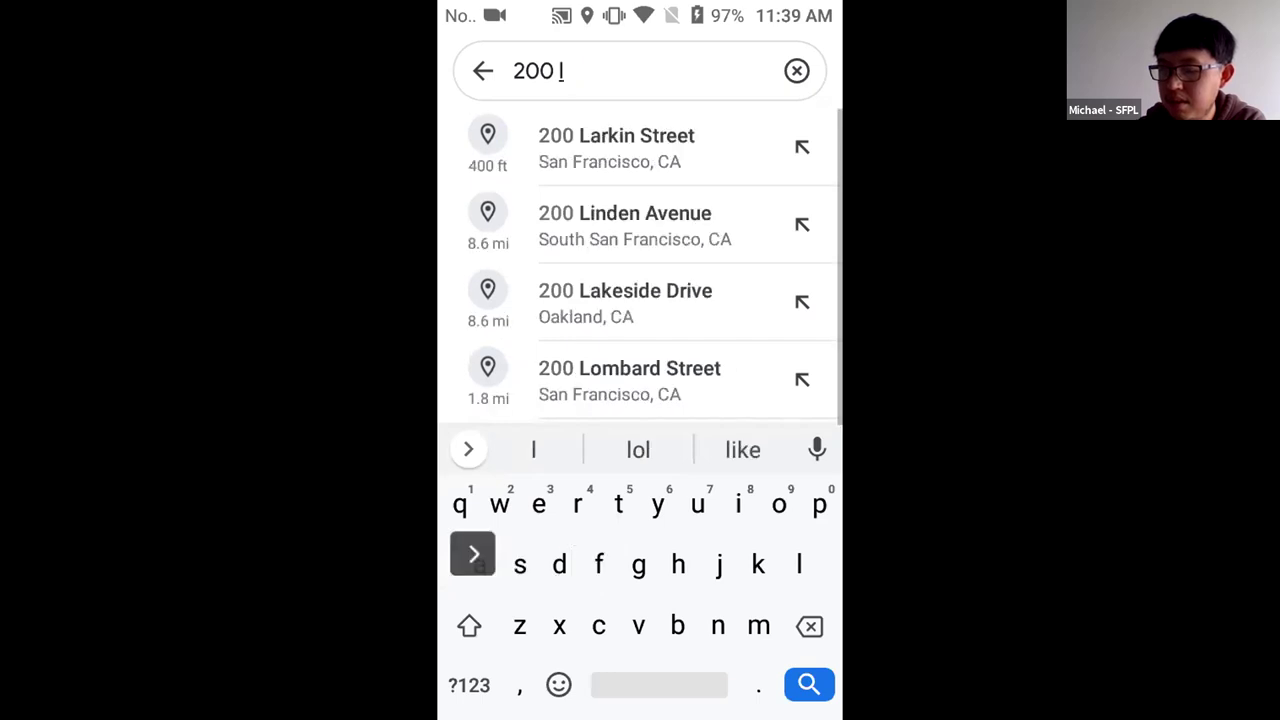
left_click_drag(473, 554, 473, 360)
type("a")
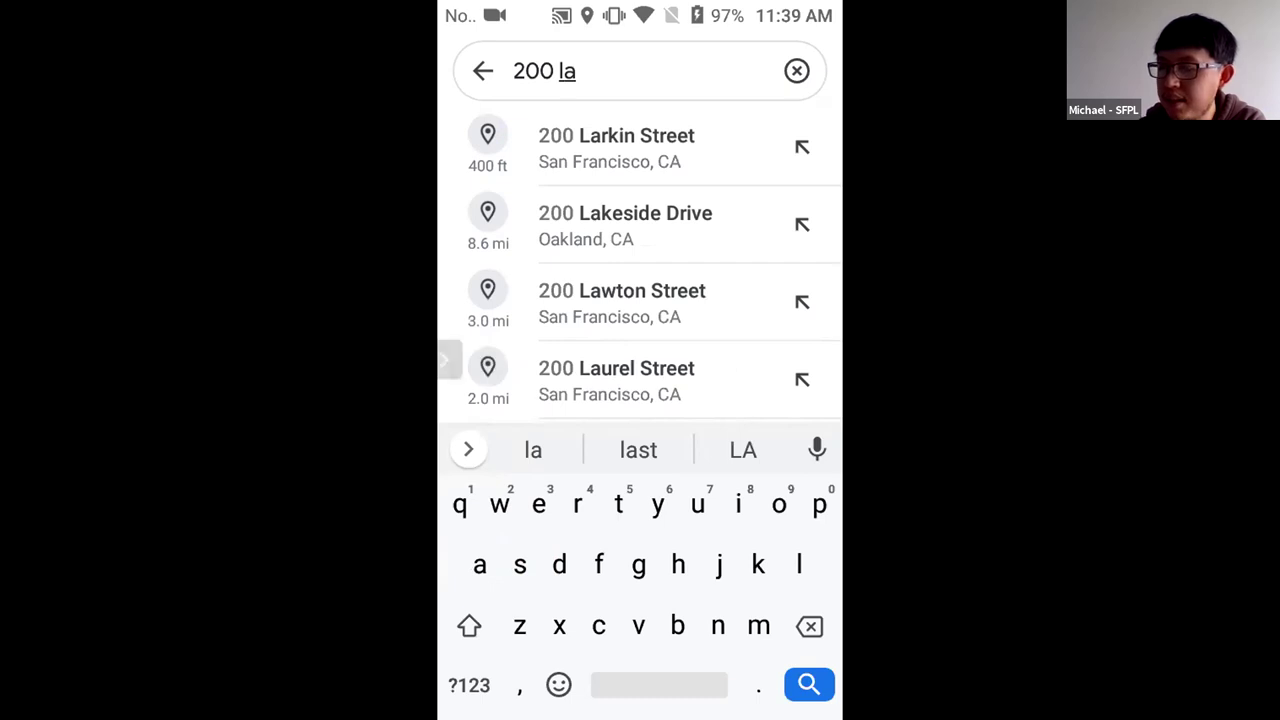
type("rki")
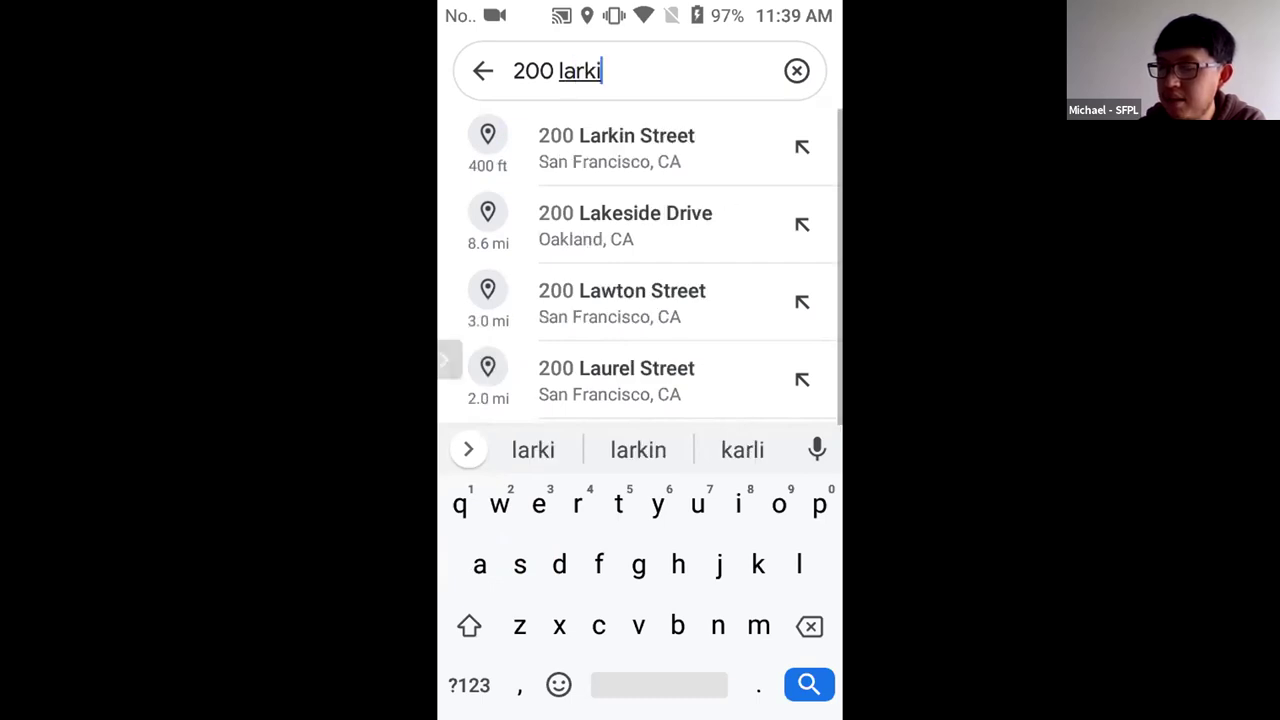
type("n St")
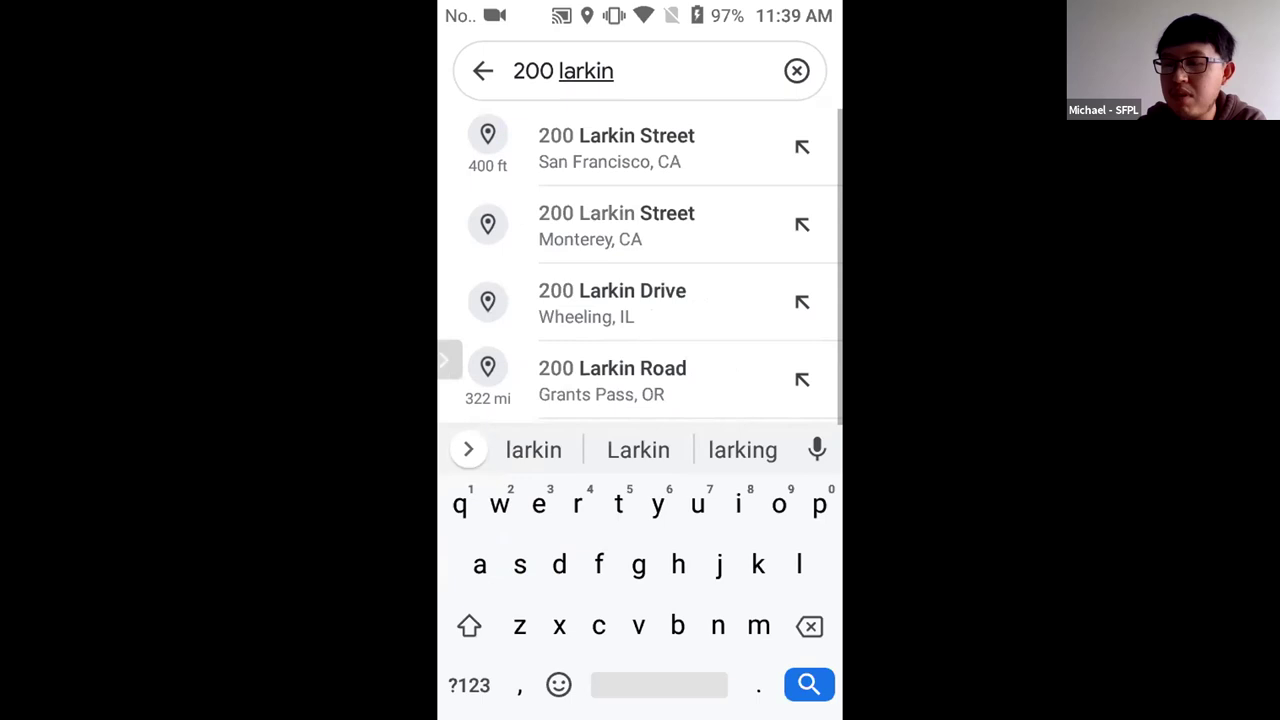
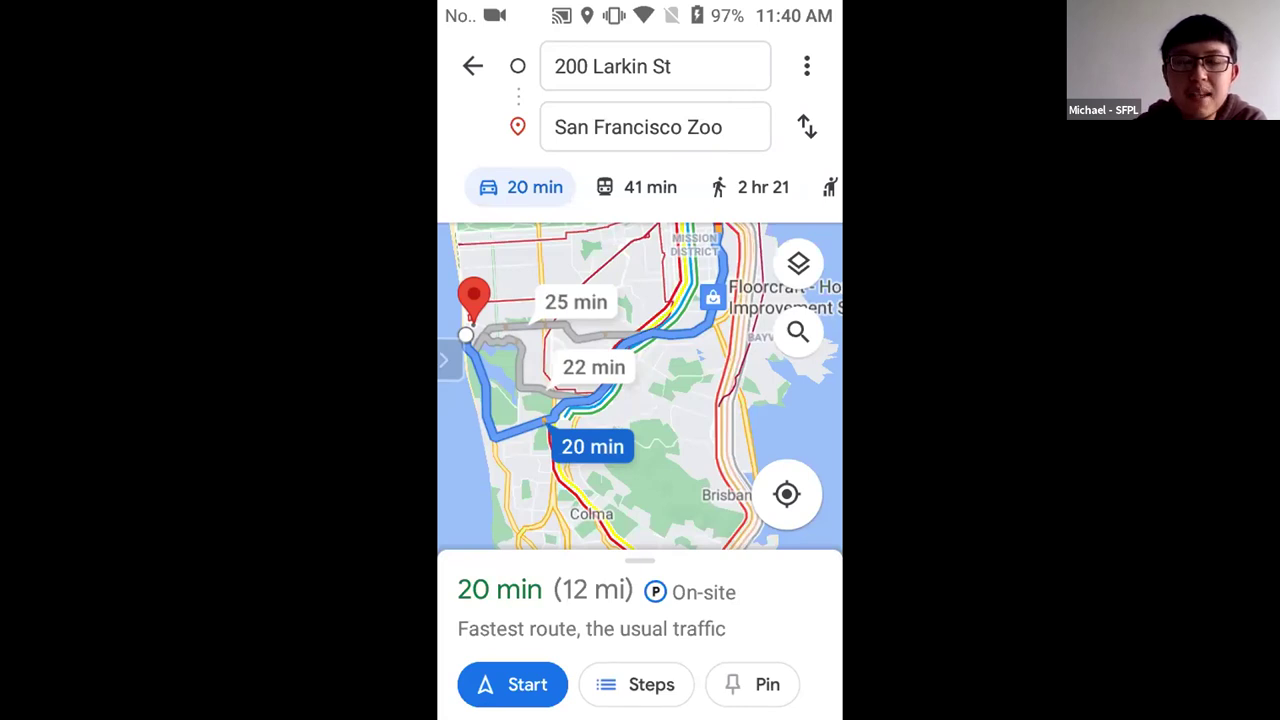
Switch the route to public transit and look through the suggested bus, rail and tram options.
left_click(638, 187)
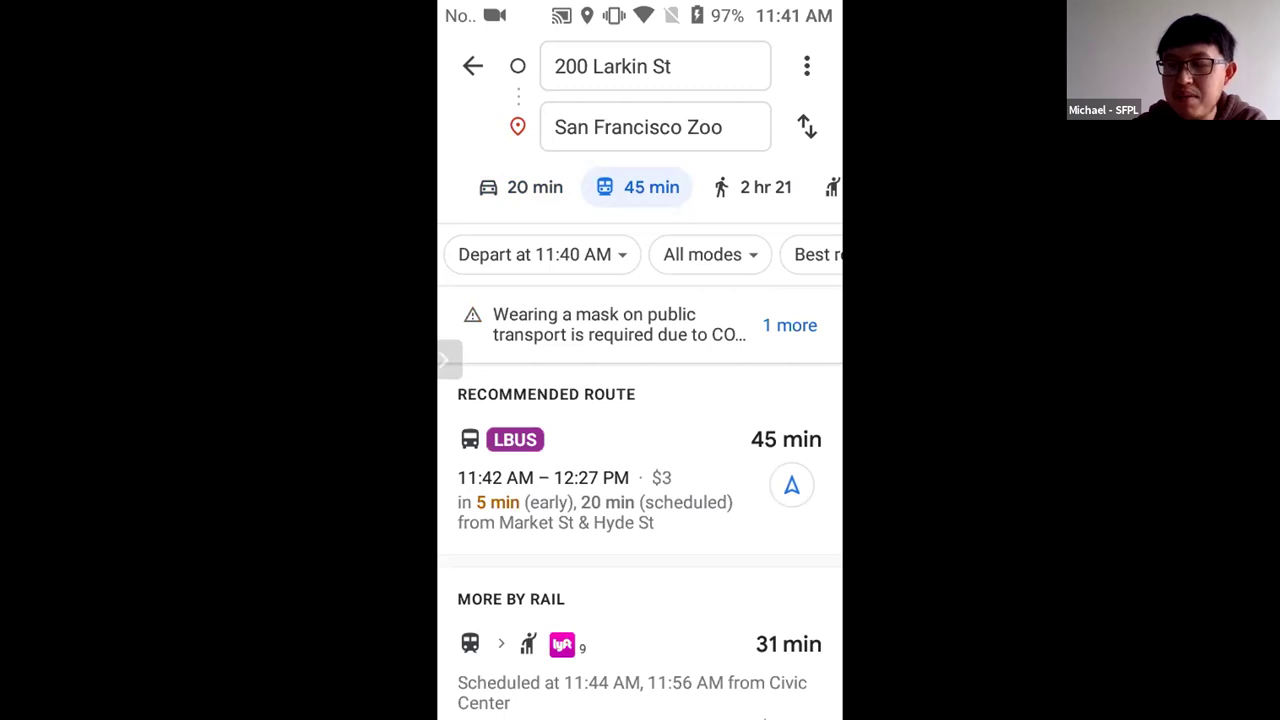
scroll(642, 541, "down", 2)
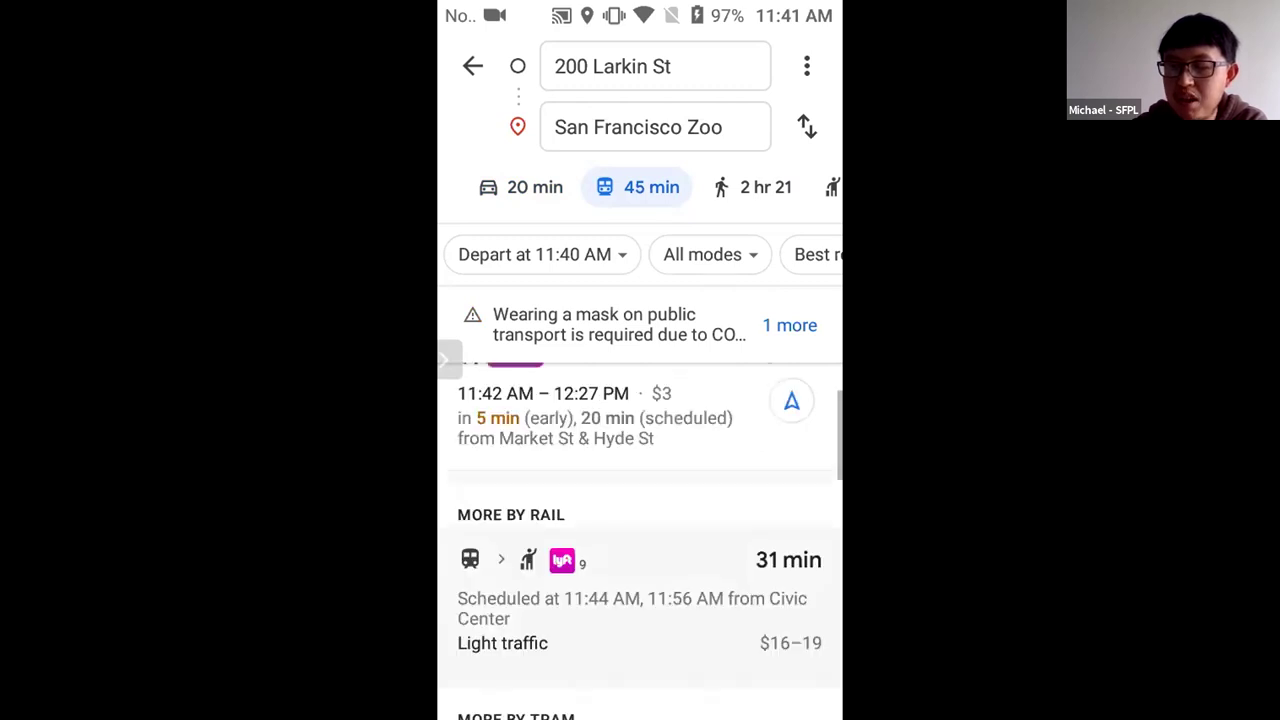
scroll(640, 530, "down", 3)
scroll(640, 530, "down", 2)
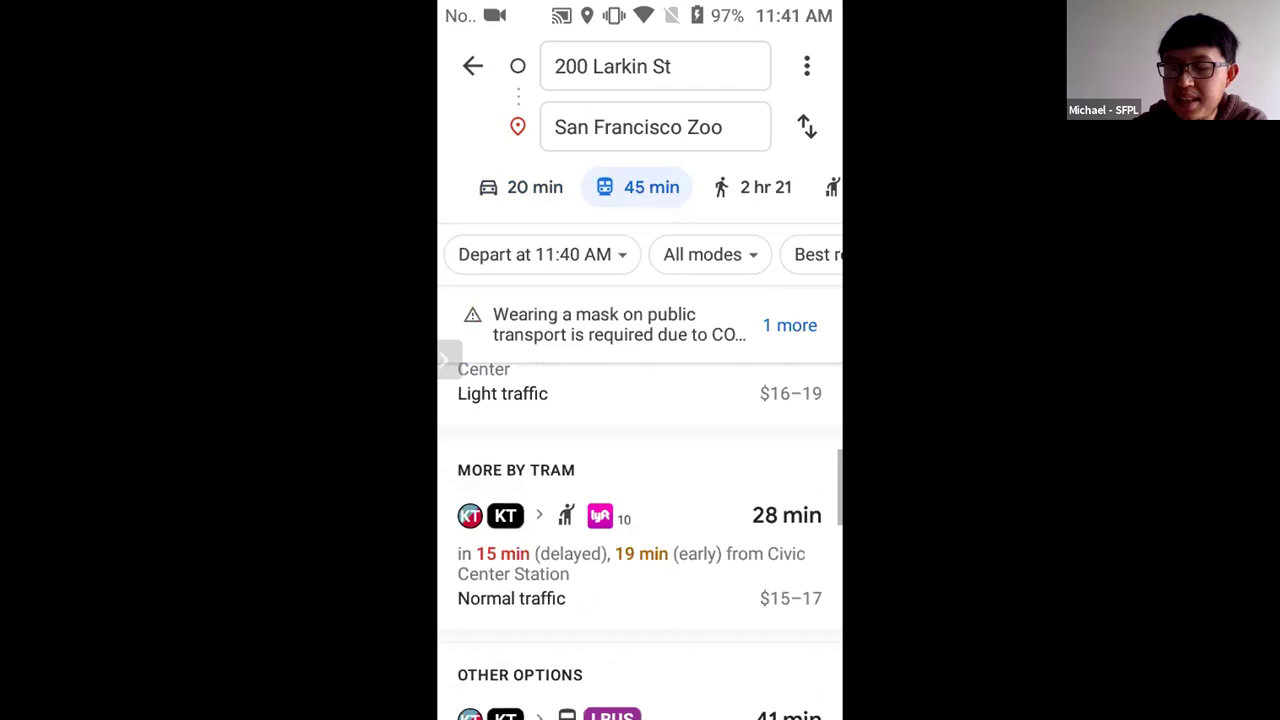
Look through the remaining transit suggestions, including the other options and the additional bus routes to San Francisco Zoo.
scroll(642, 540, "down", 1)
scroll(640, 530, "down", 4)
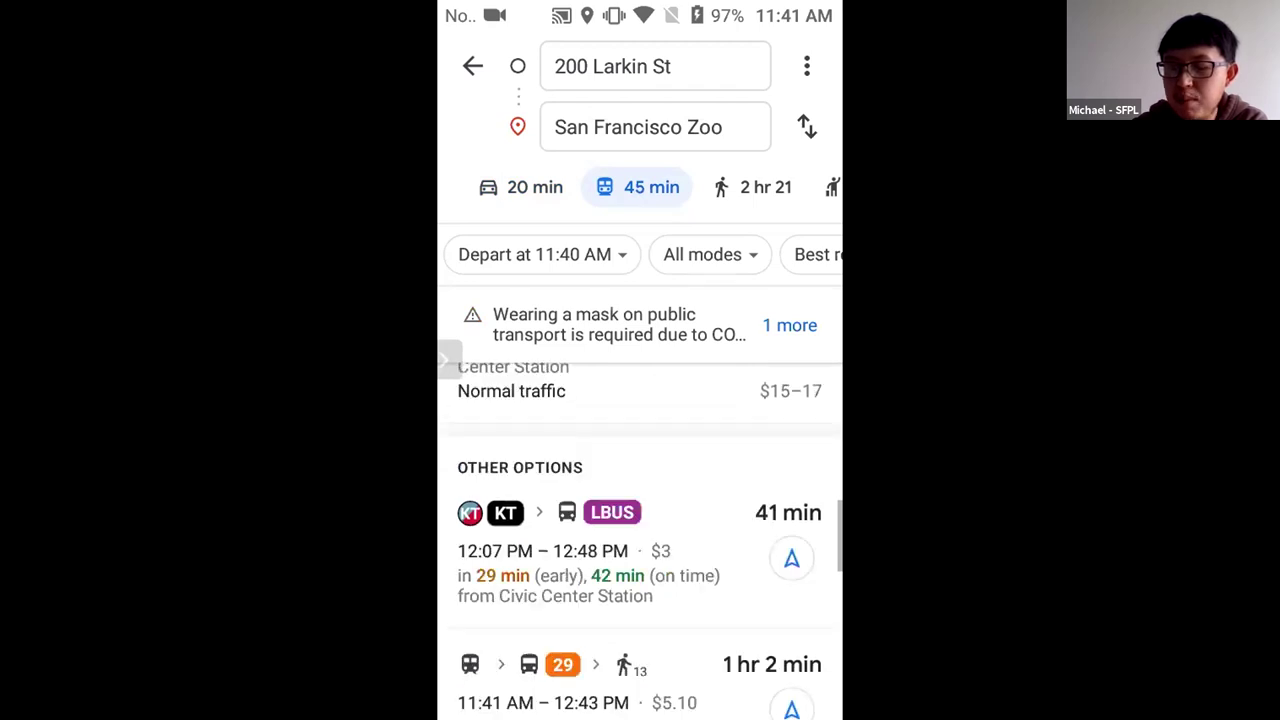
scroll(640, 540, "down", 2)
scroll(640, 540, "down", 2)
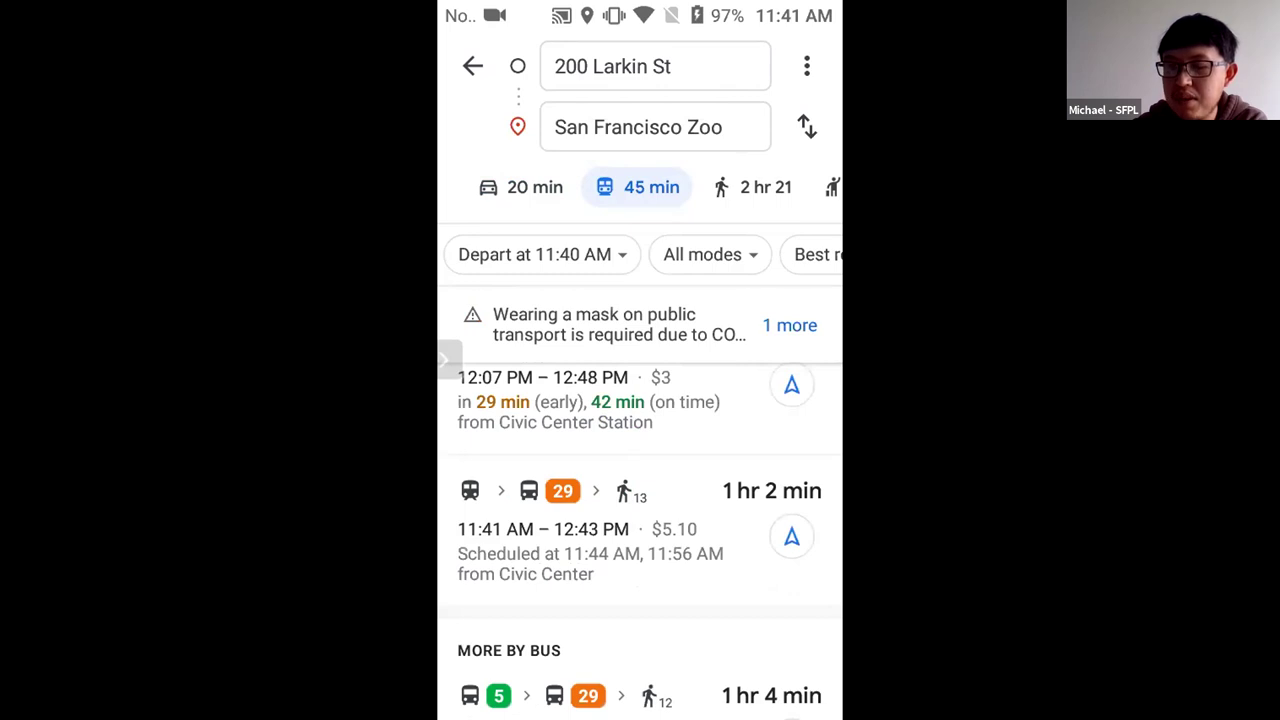
scroll(640, 540, "down", 2)
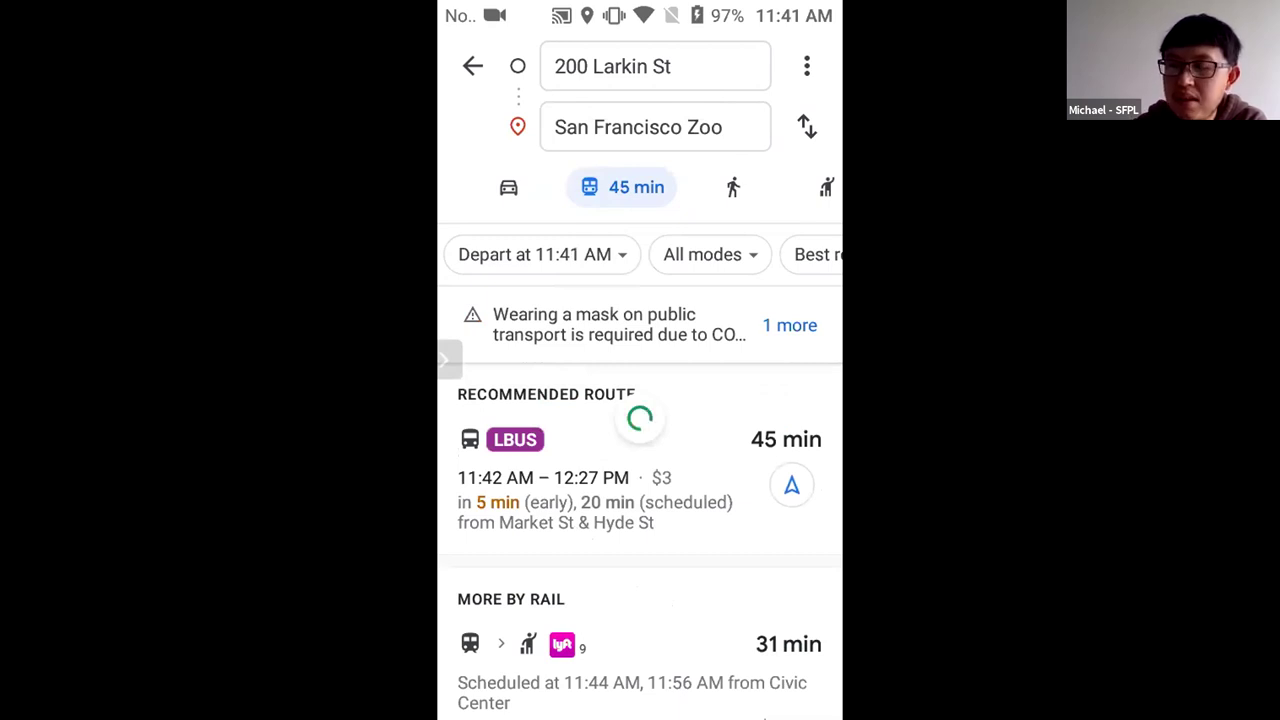
View the walking route to San Francisco Zoo, and return to the public transit options to review the recommended route.
left_click(733, 187)
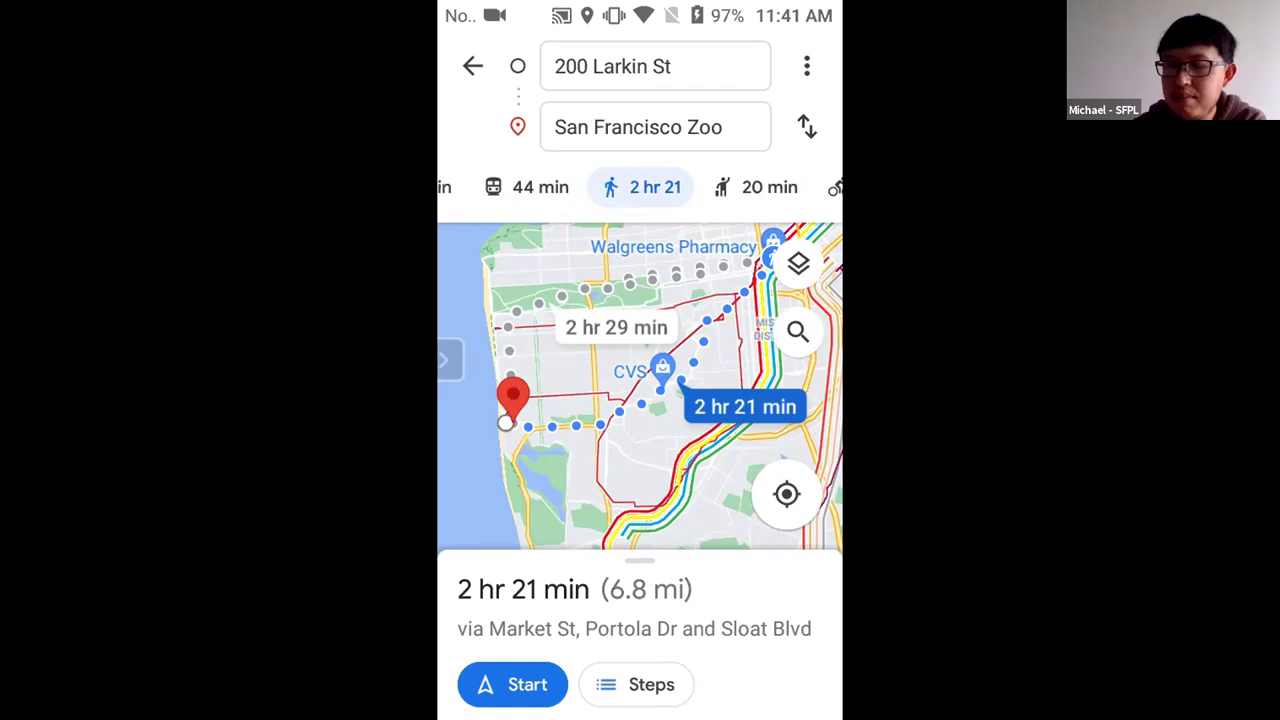
left_click(530, 187)
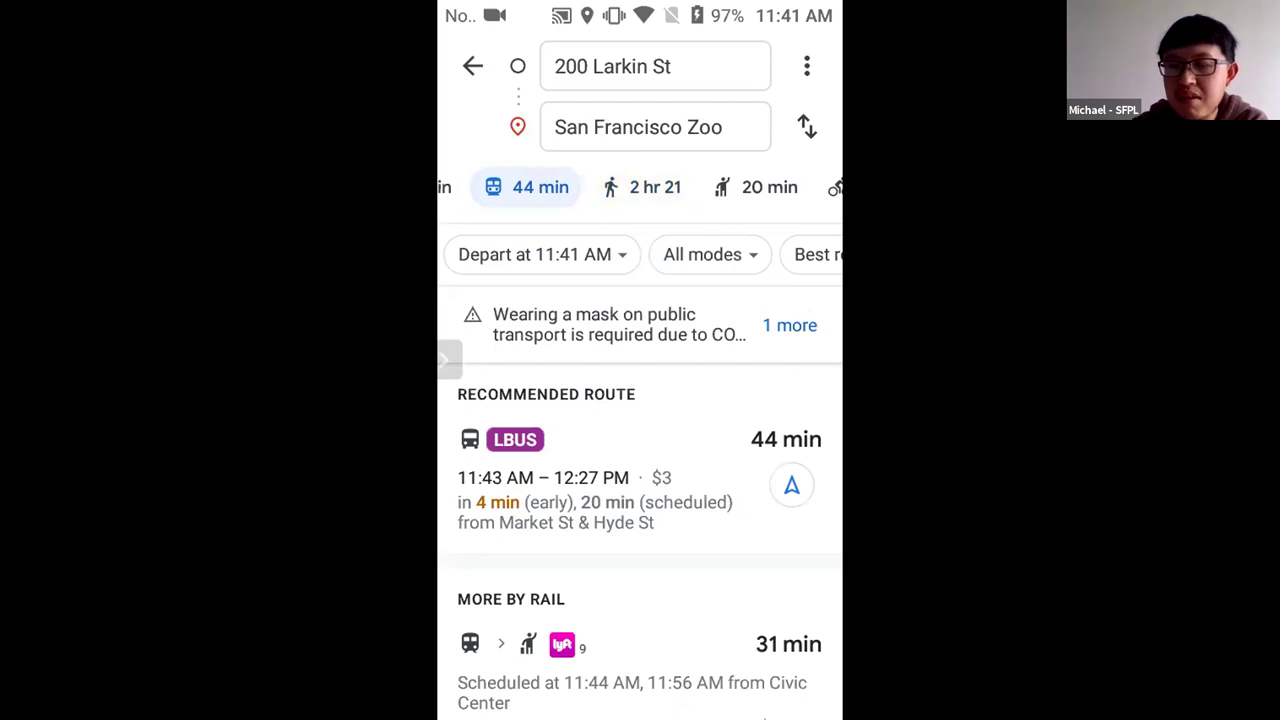
scroll(640, 540, "down", 3)
scroll(640, 540, "up", 3)
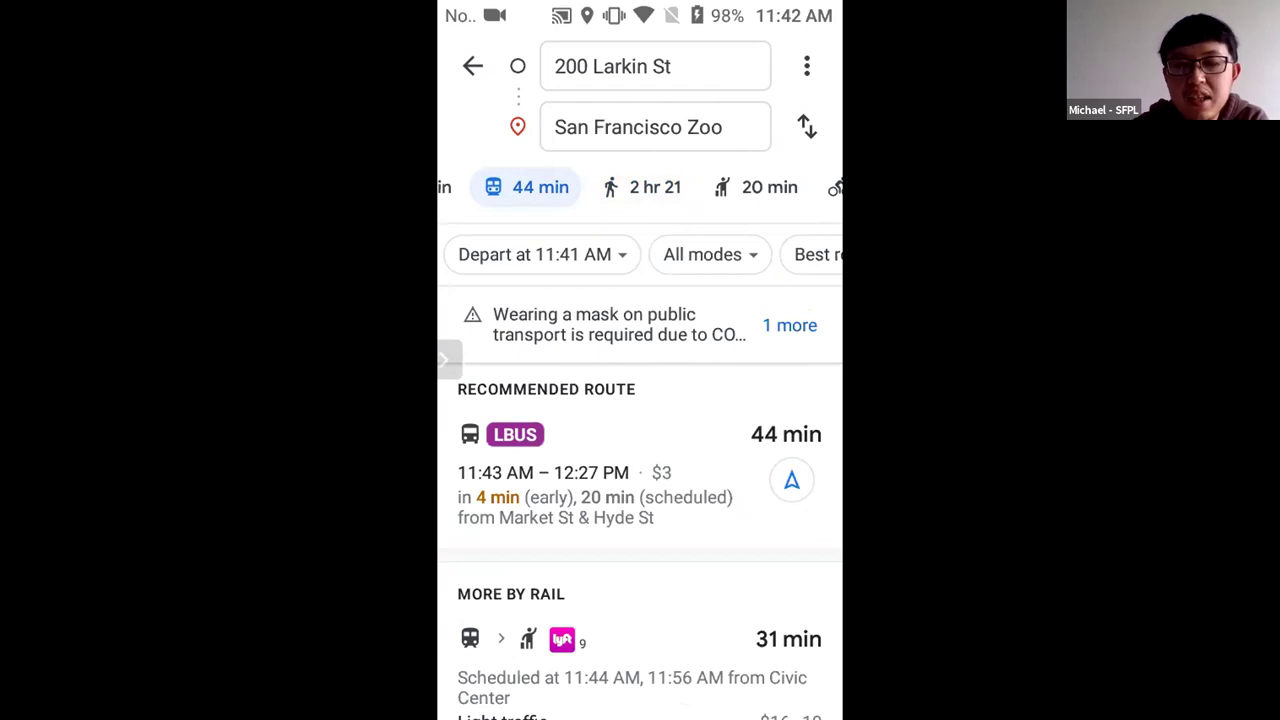
scroll(640, 540, "down", 1)
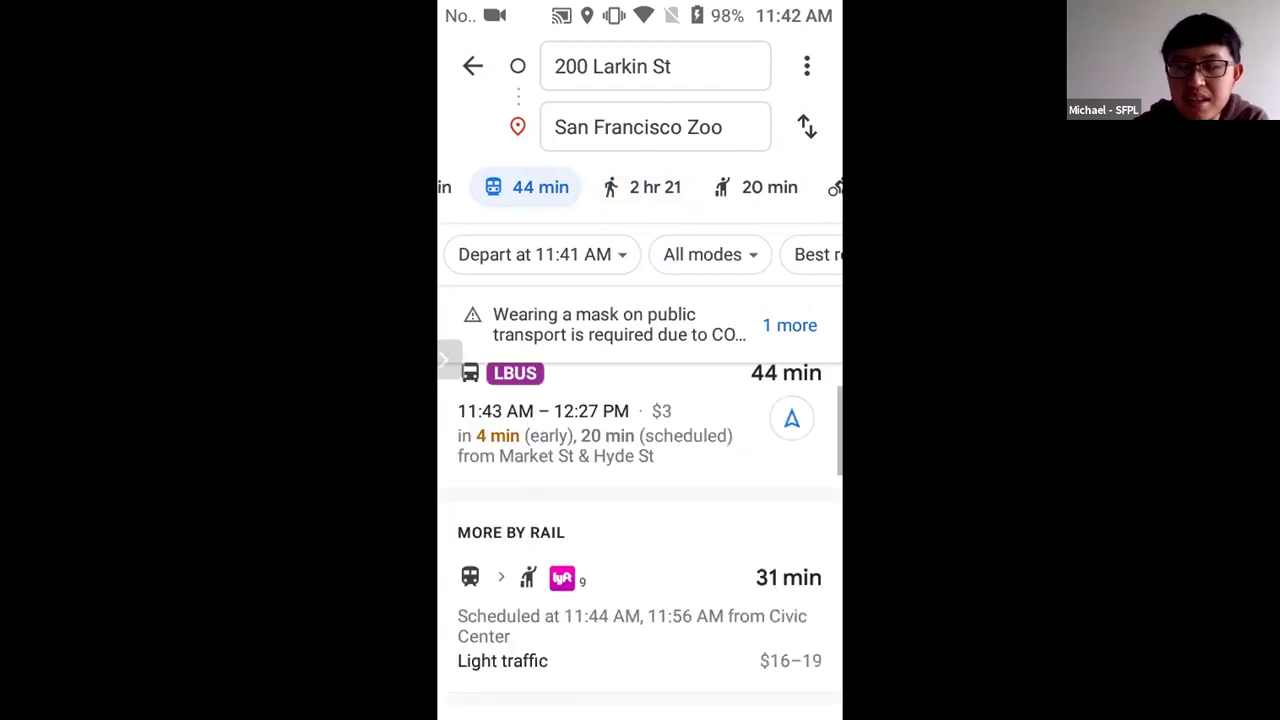
scroll(640, 540, "up", 1)
scroll(640, 540, "up", 1)
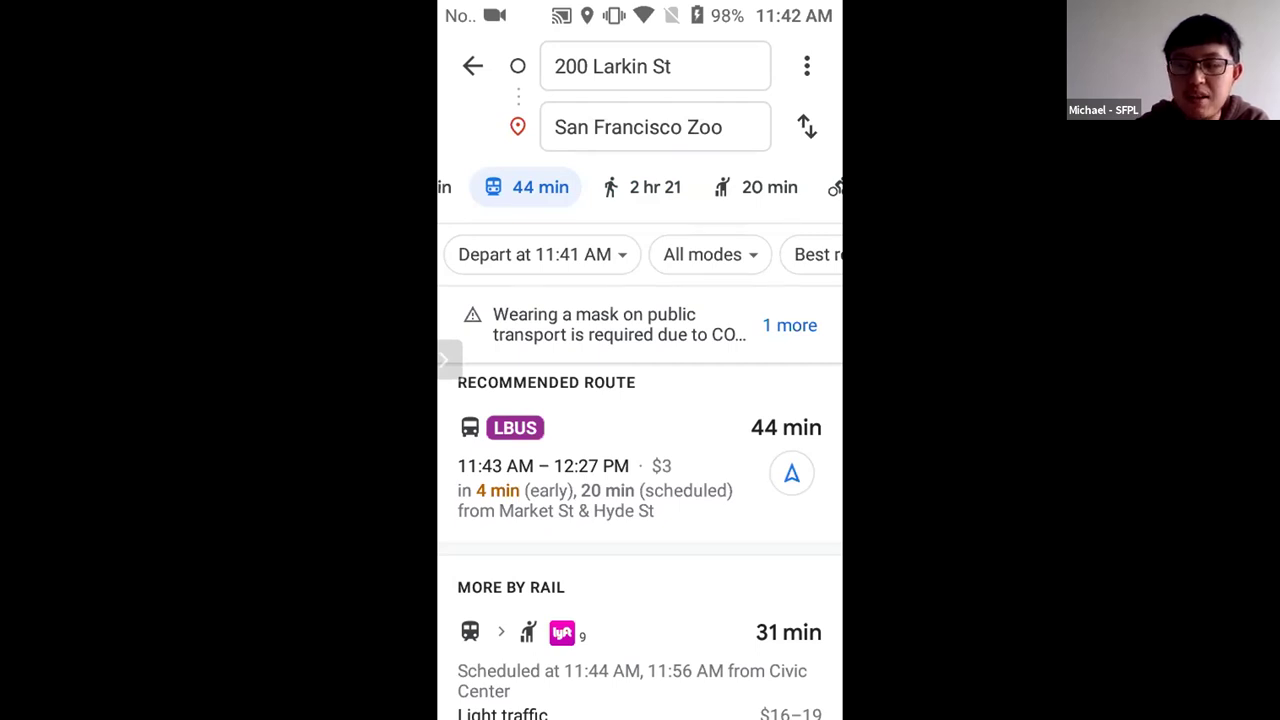
Start the recommended LBUS trip and review its steps from the first walk to San Francisco Zoo.
left_click(791, 473)
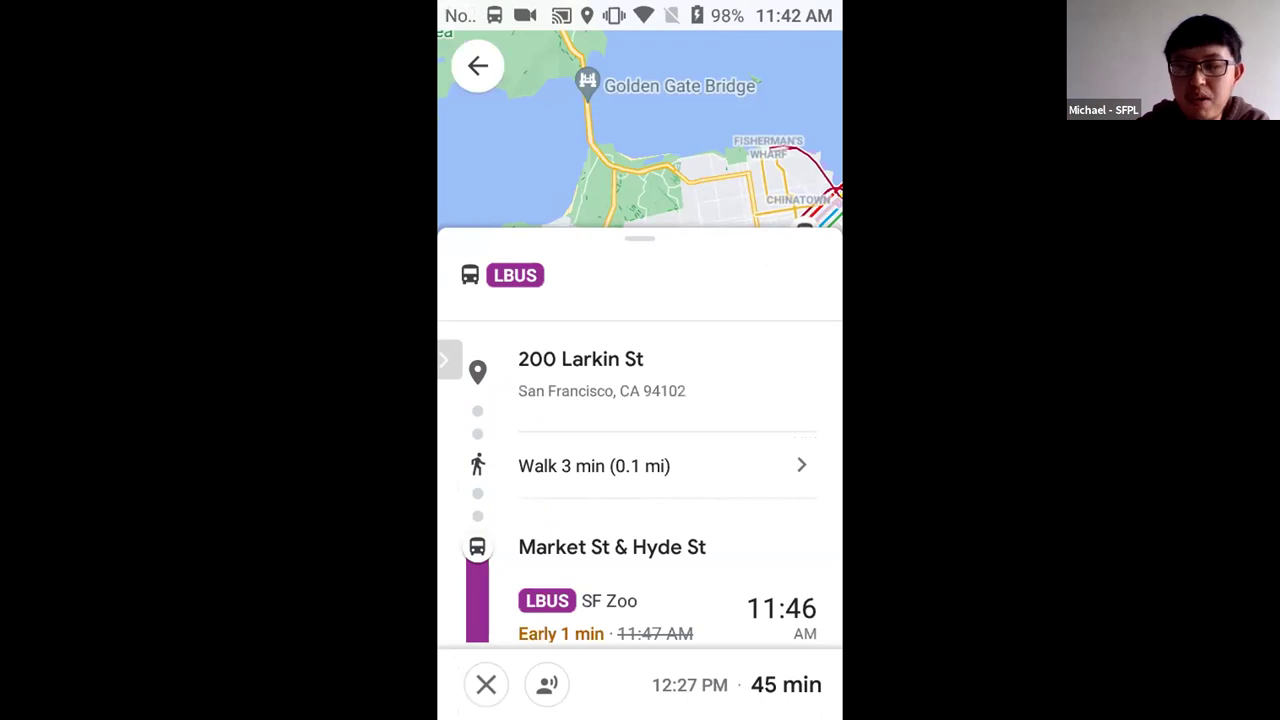
scroll(640, 440, "down", 1)
scroll(640, 400, "down", 2)
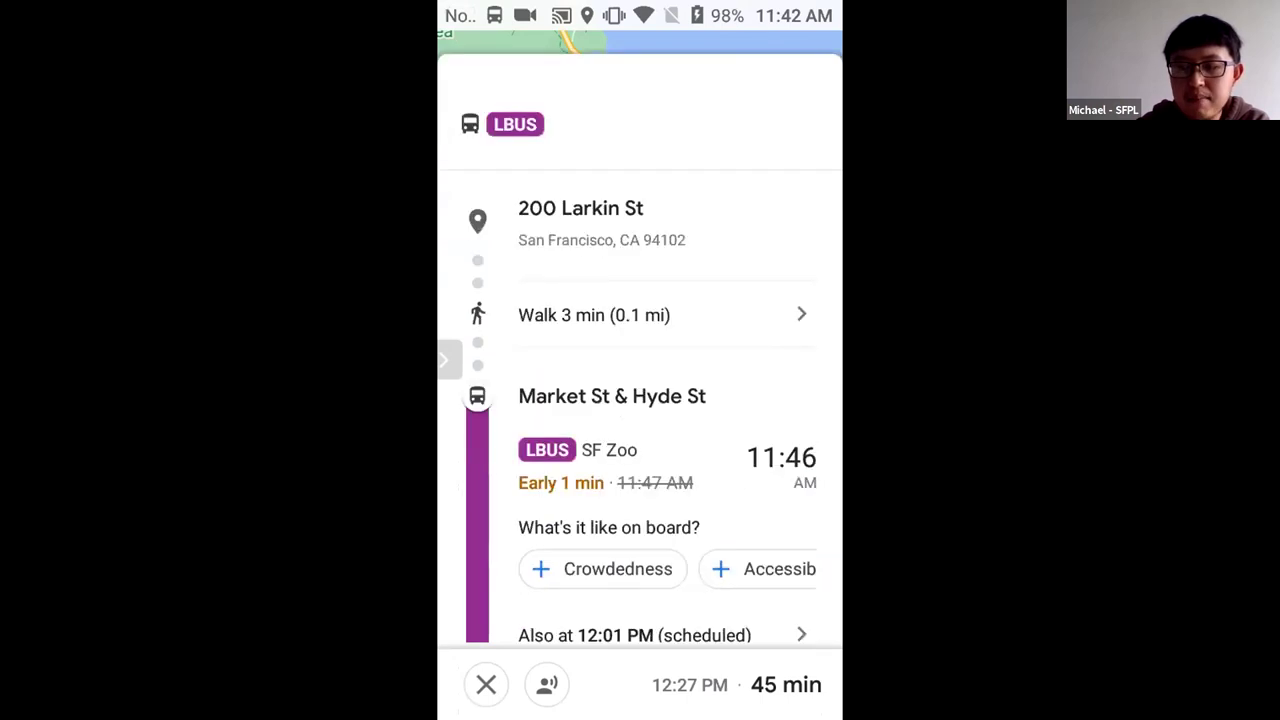
scroll(640, 400, "down", 1)
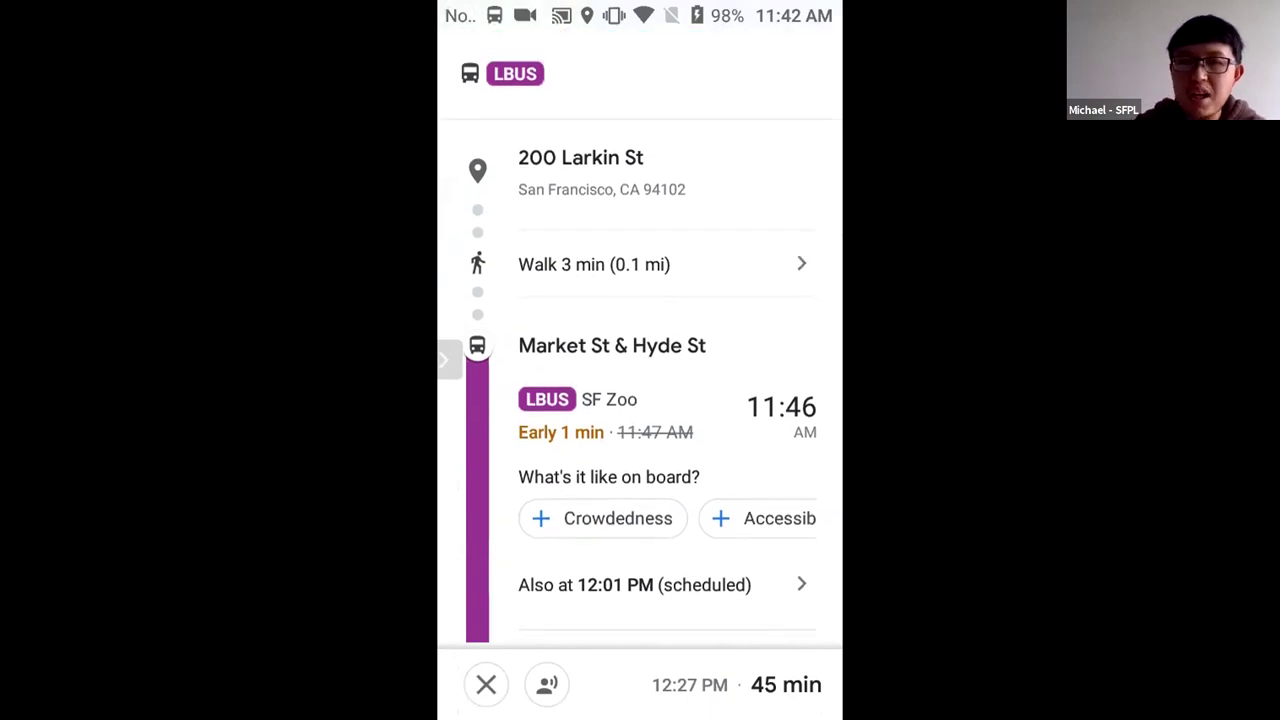
scroll(640, 380, "down", 1)
scroll(640, 420, "down", 2)
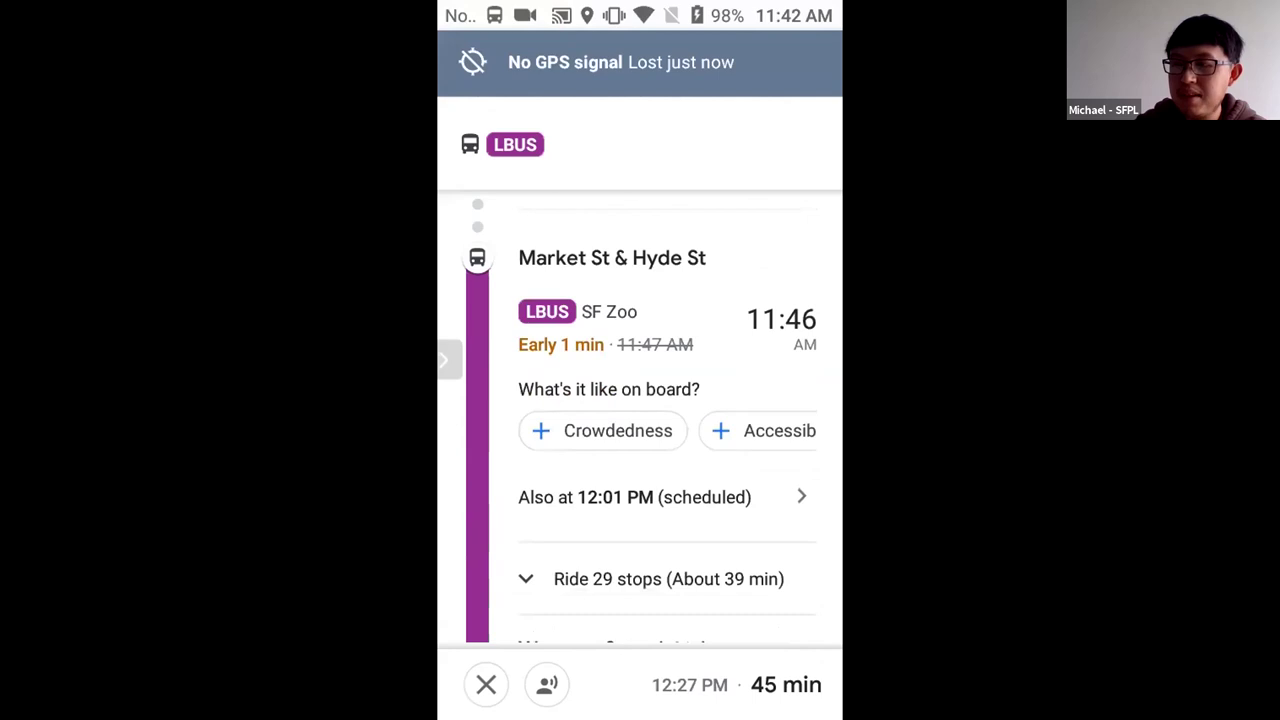
scroll(640, 420, "down", 2)
scroll(640, 420, "down", 1)
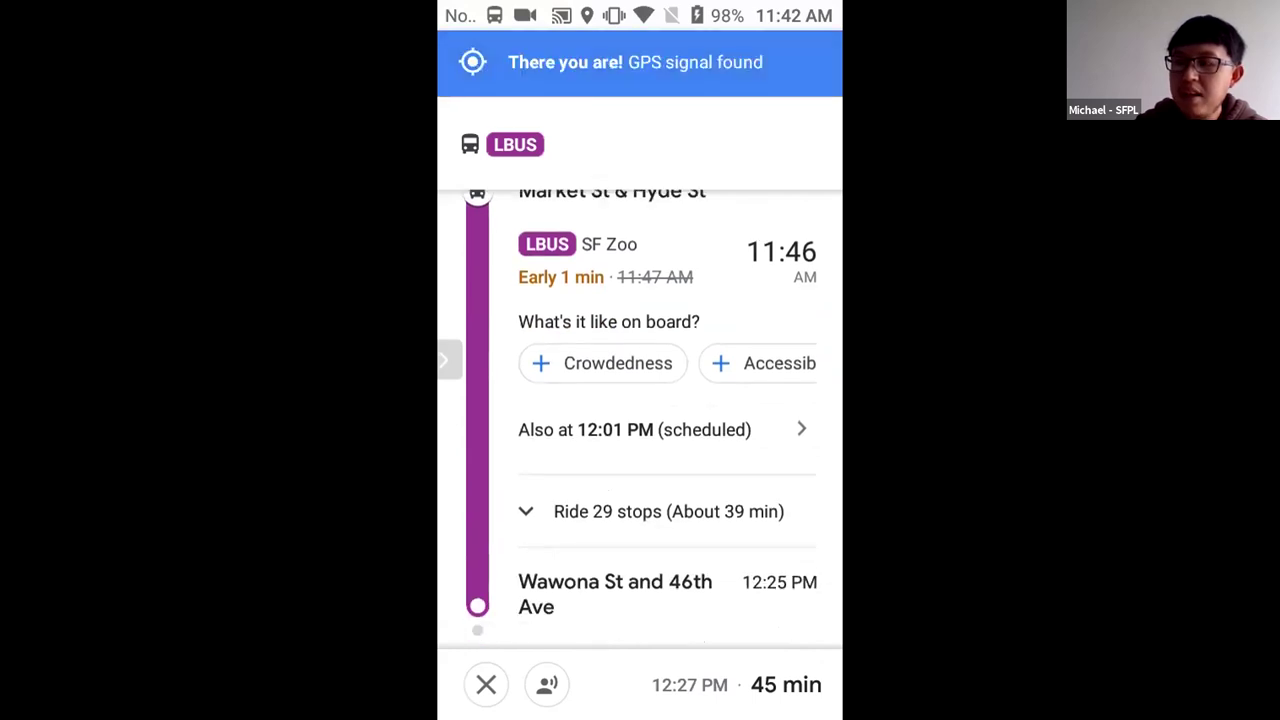
scroll(640, 420, "down", 3)
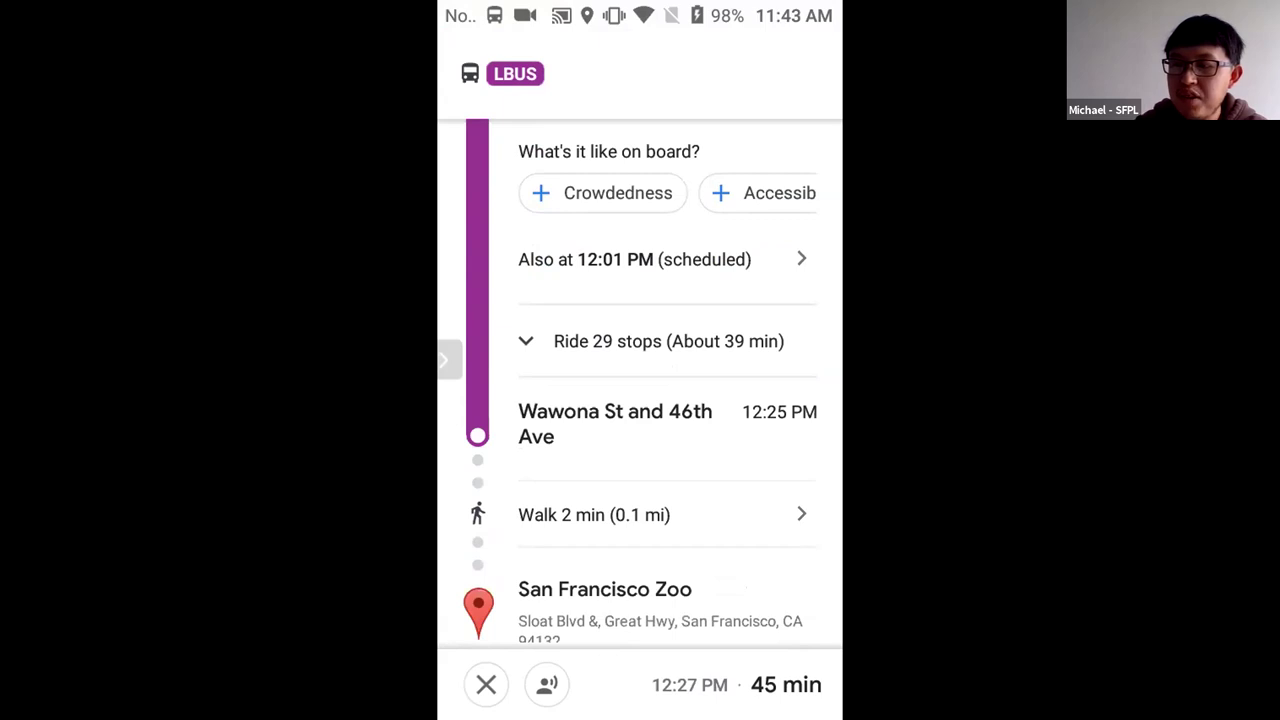
Expand the LBUS ride's stop list and read through every stop down to the destination, cost and agency information.
left_click(448, 360)
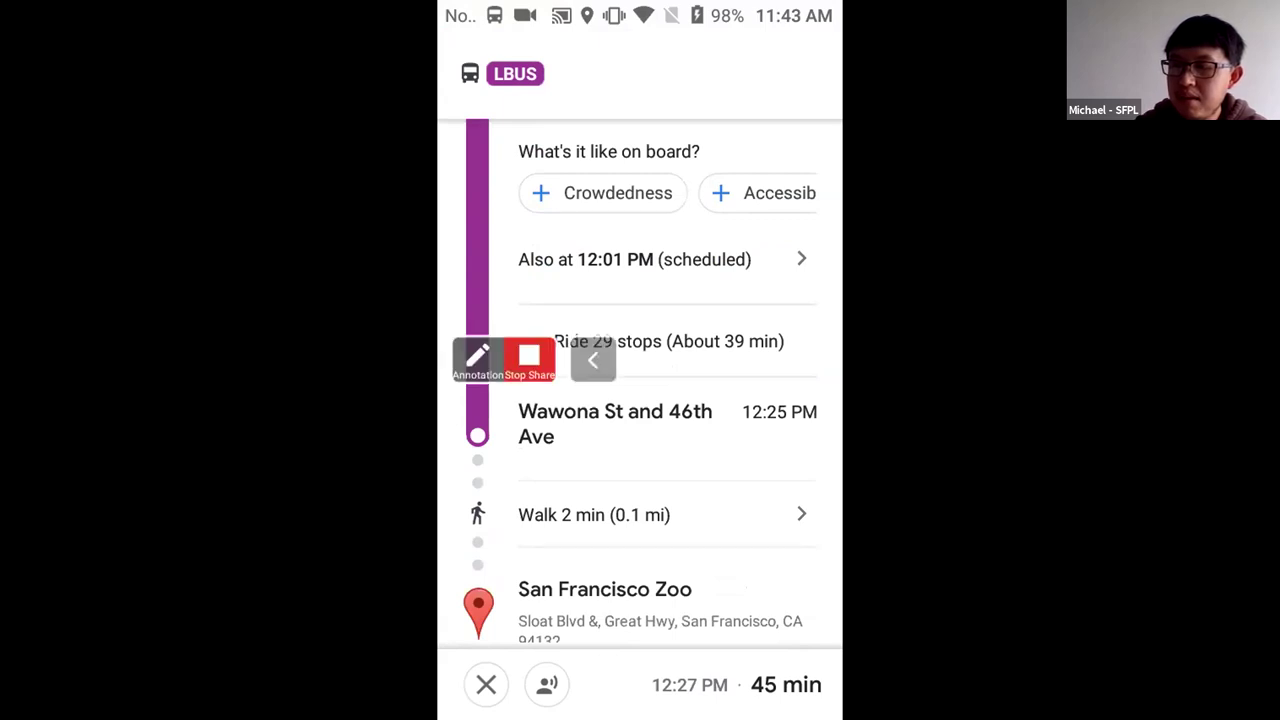
left_click(593, 360)
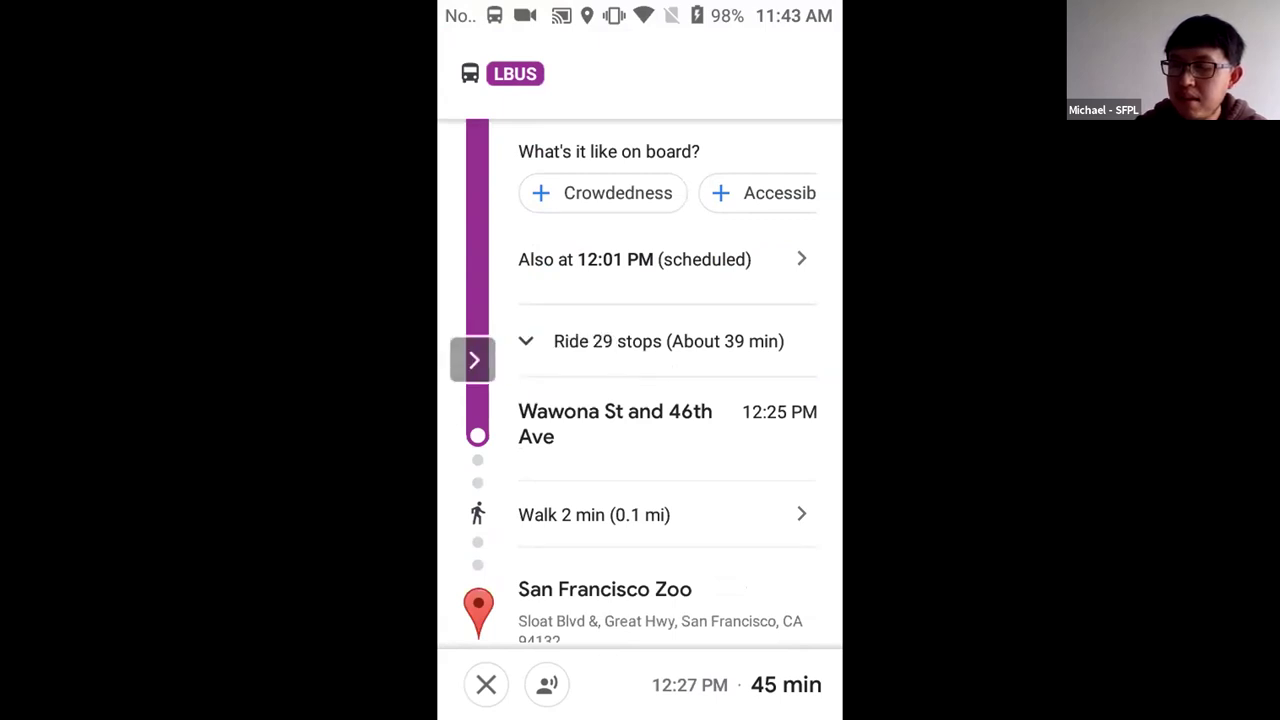
left_click(669, 341)
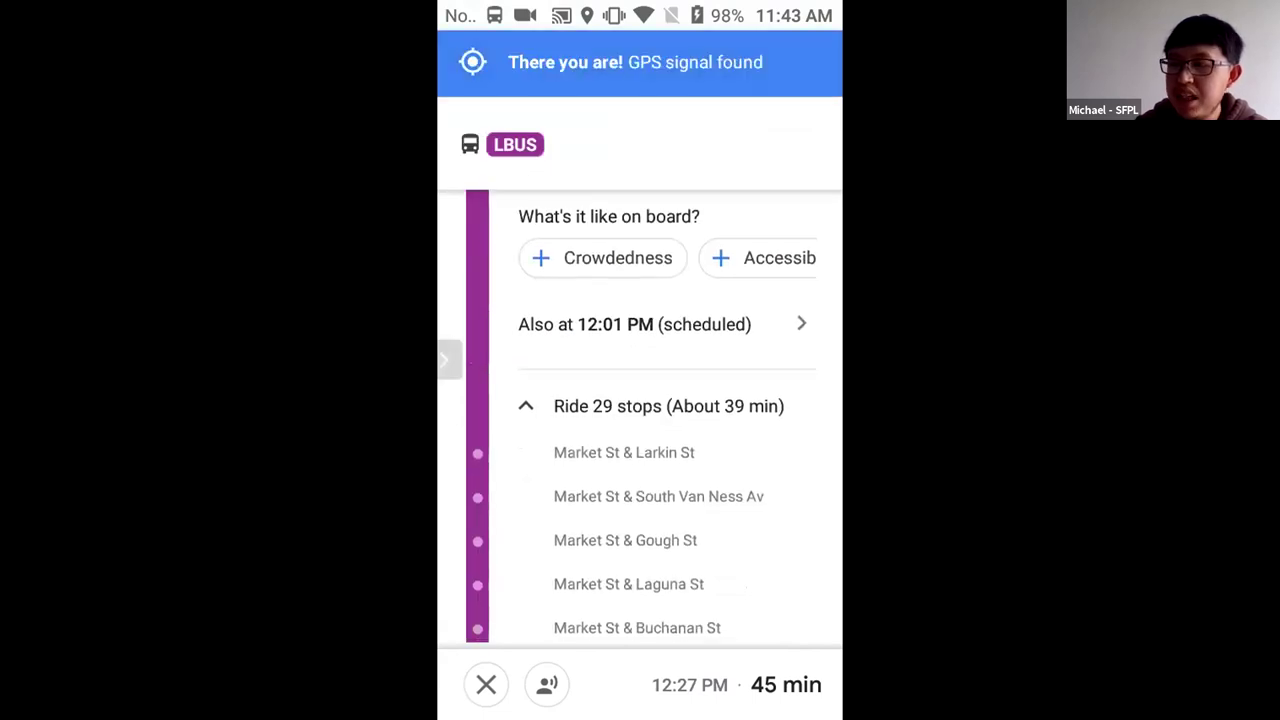
scroll(635, 420, "down", 1)
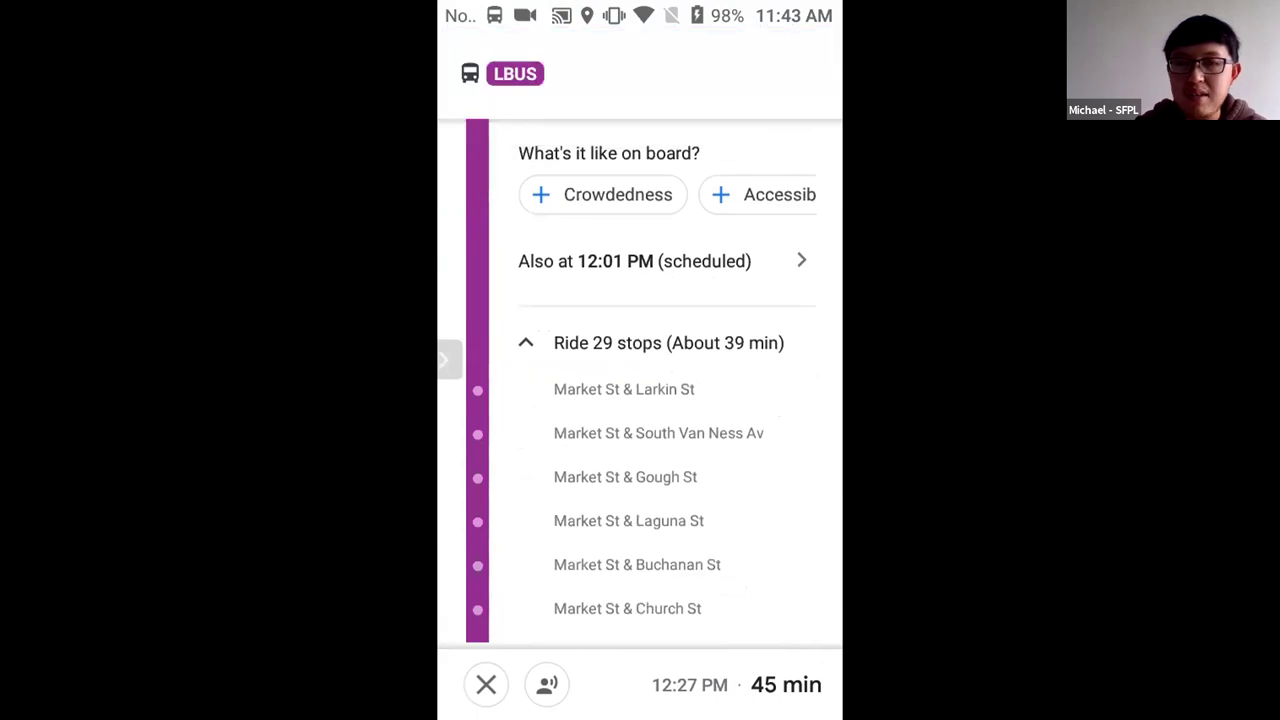
scroll(505, 353, "down", 1)
scroll(640, 380, "down", 3)
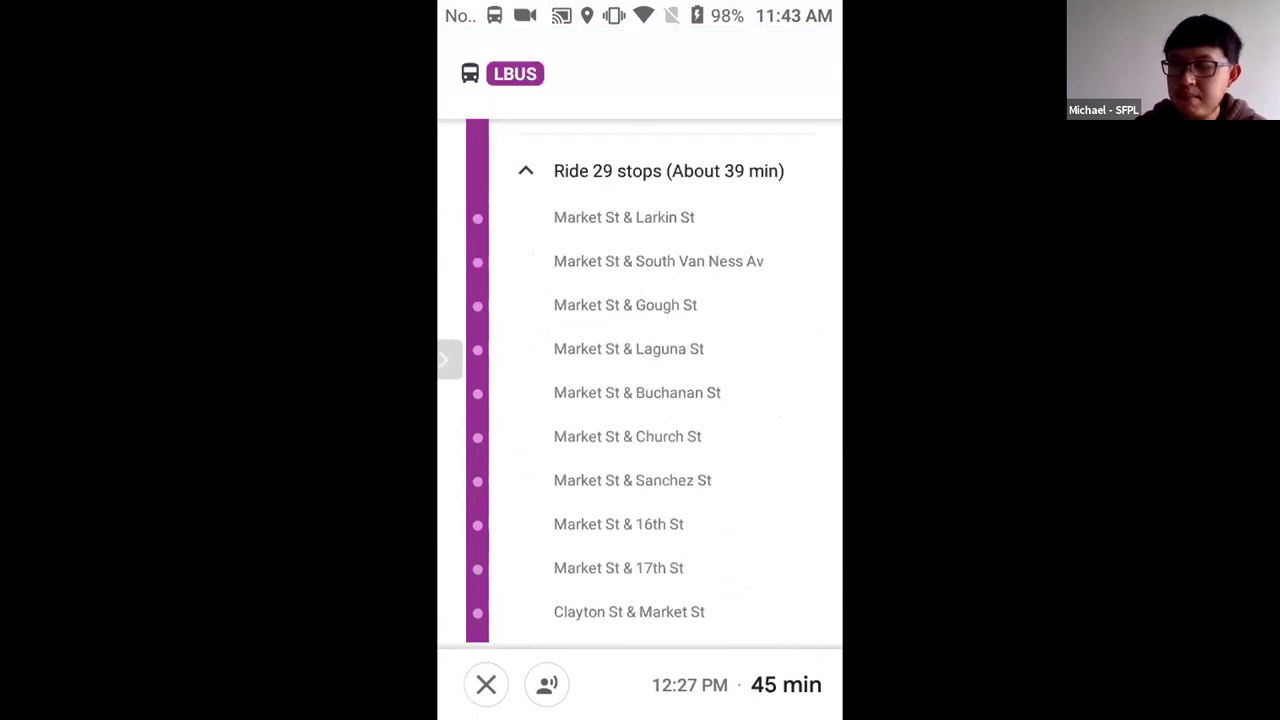
scroll(640, 380, "down", 3)
scroll(640, 380, "down", 1)
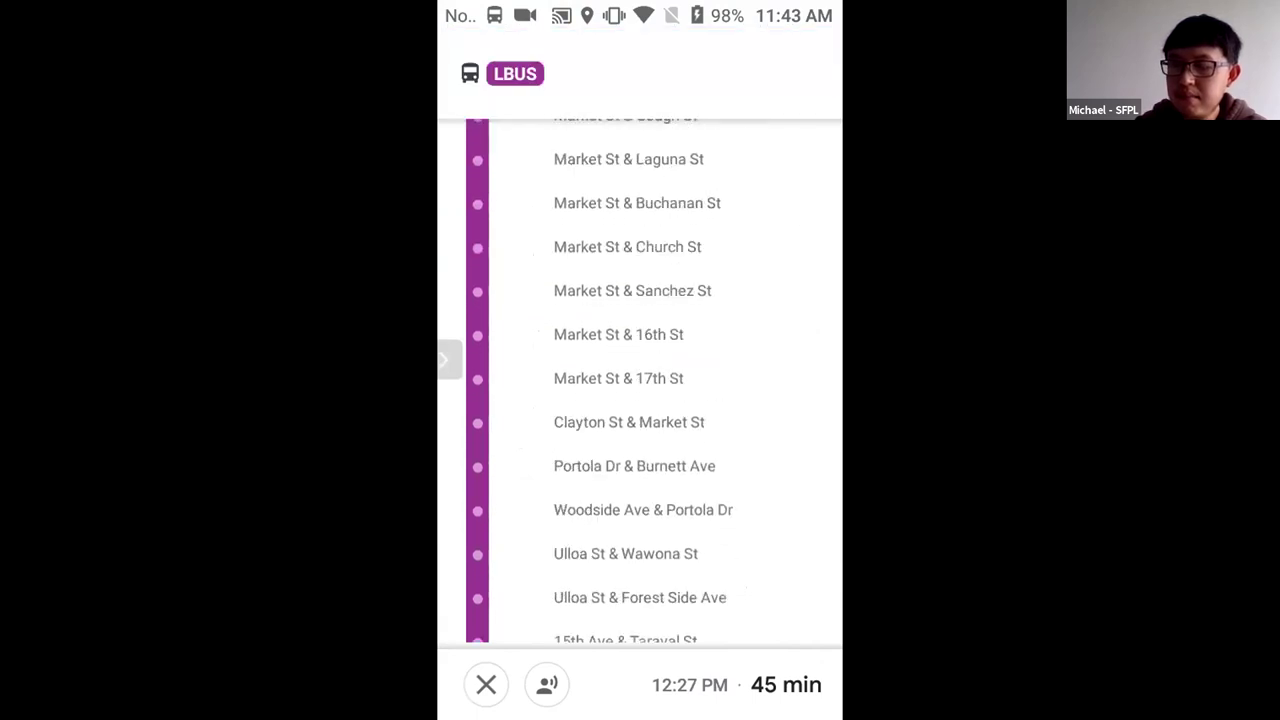
scroll(640, 380, "down", 3)
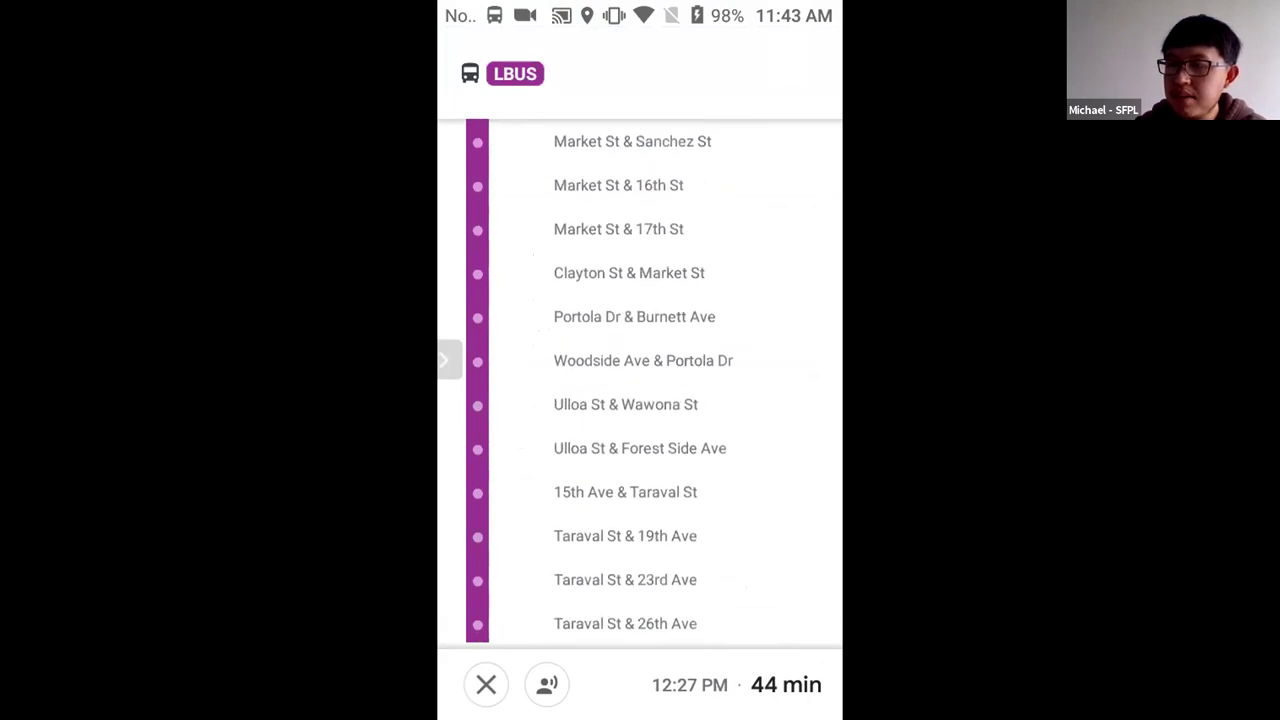
scroll(640, 380, "up", 4)
scroll(640, 380, "down", 1)
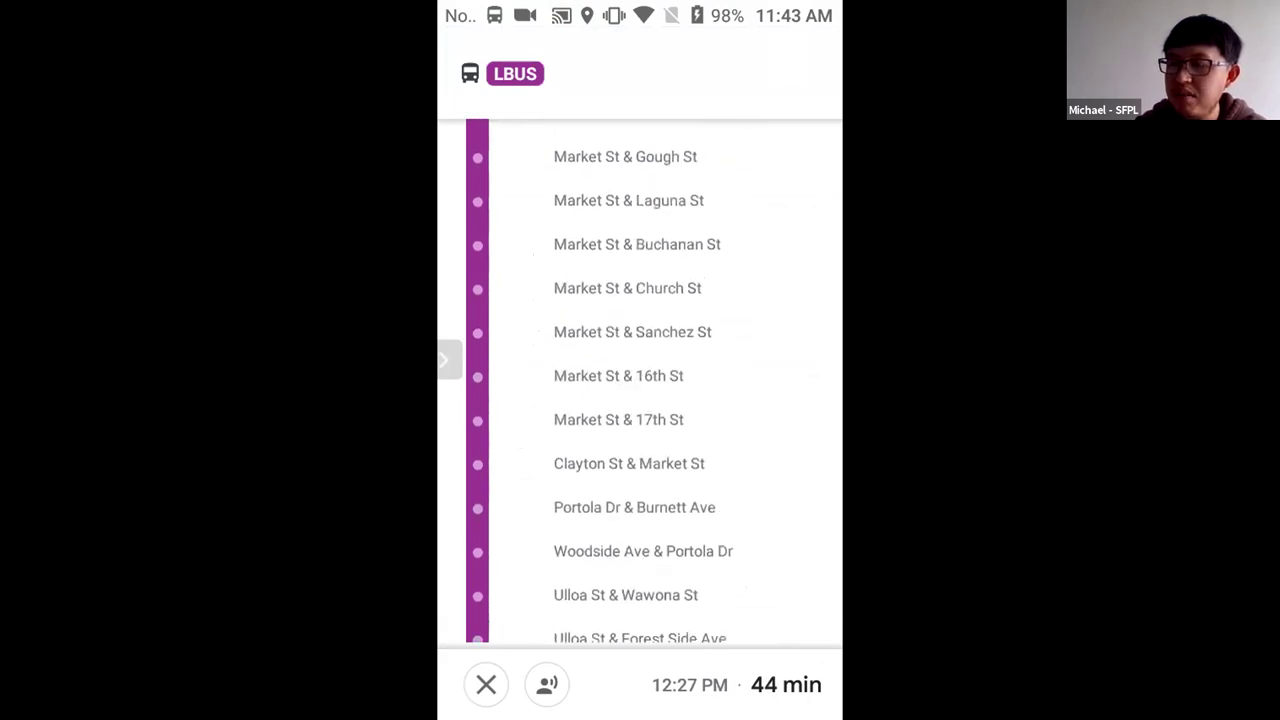
scroll(640, 380, "down", 1)
scroll(640, 380, "down", 4)
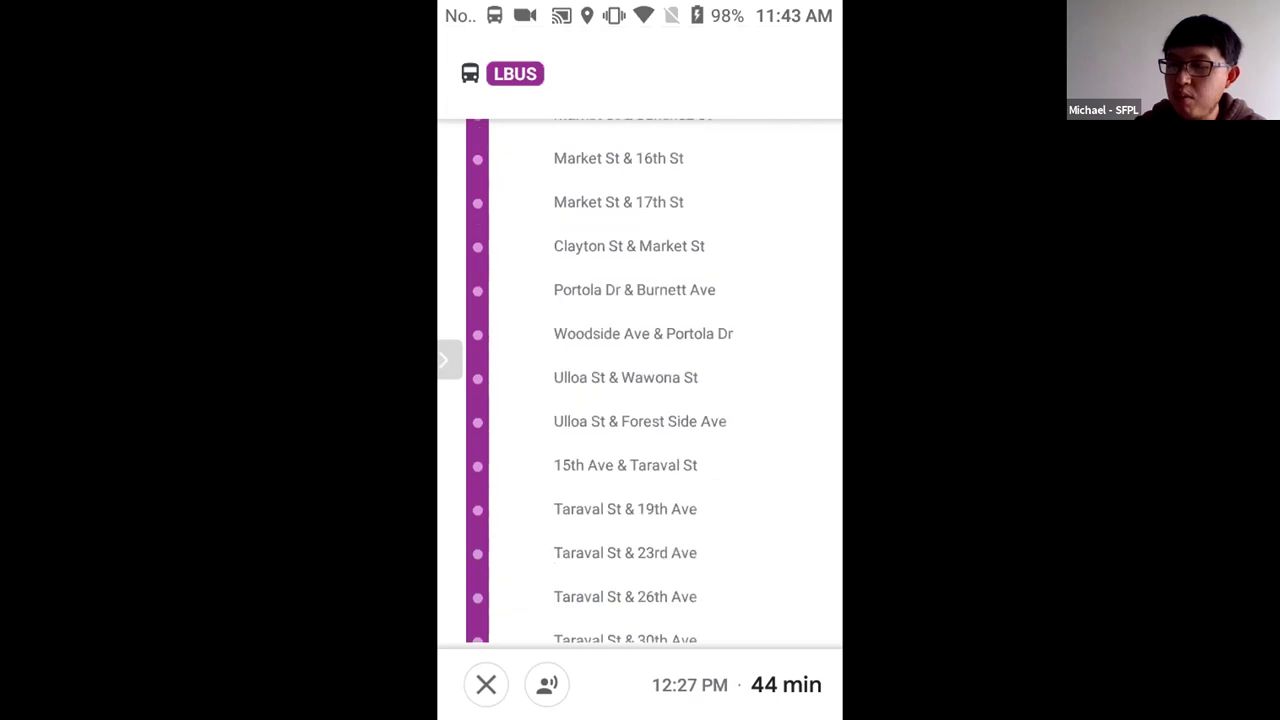
scroll(640, 380, "down", 6)
scroll(640, 380, "down", 5)
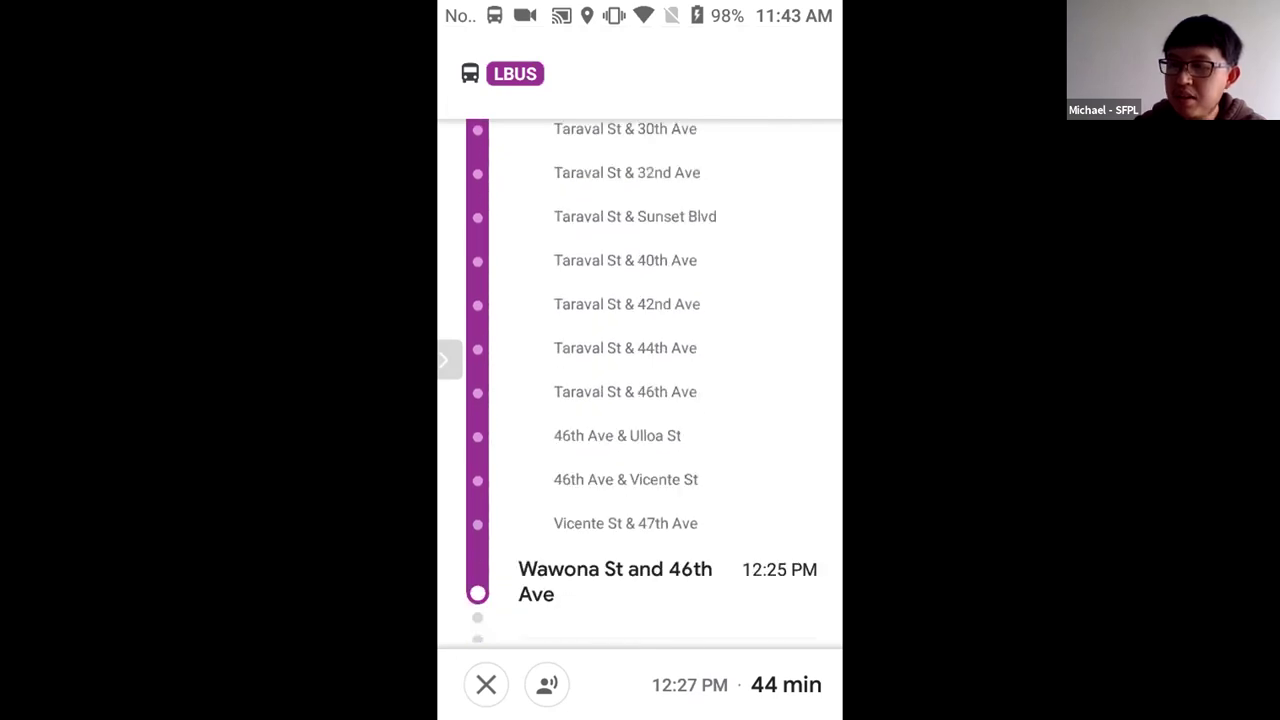
scroll(640, 380, "down", 6)
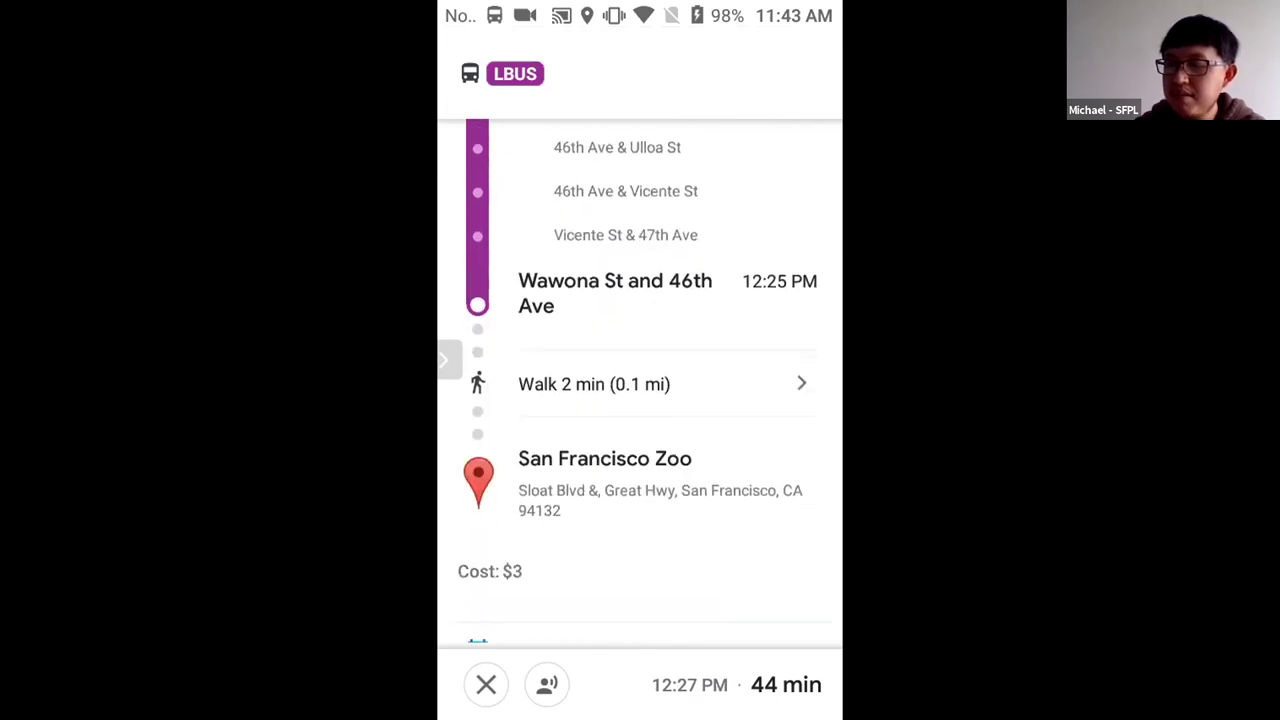
scroll(640, 380, "down", 4)
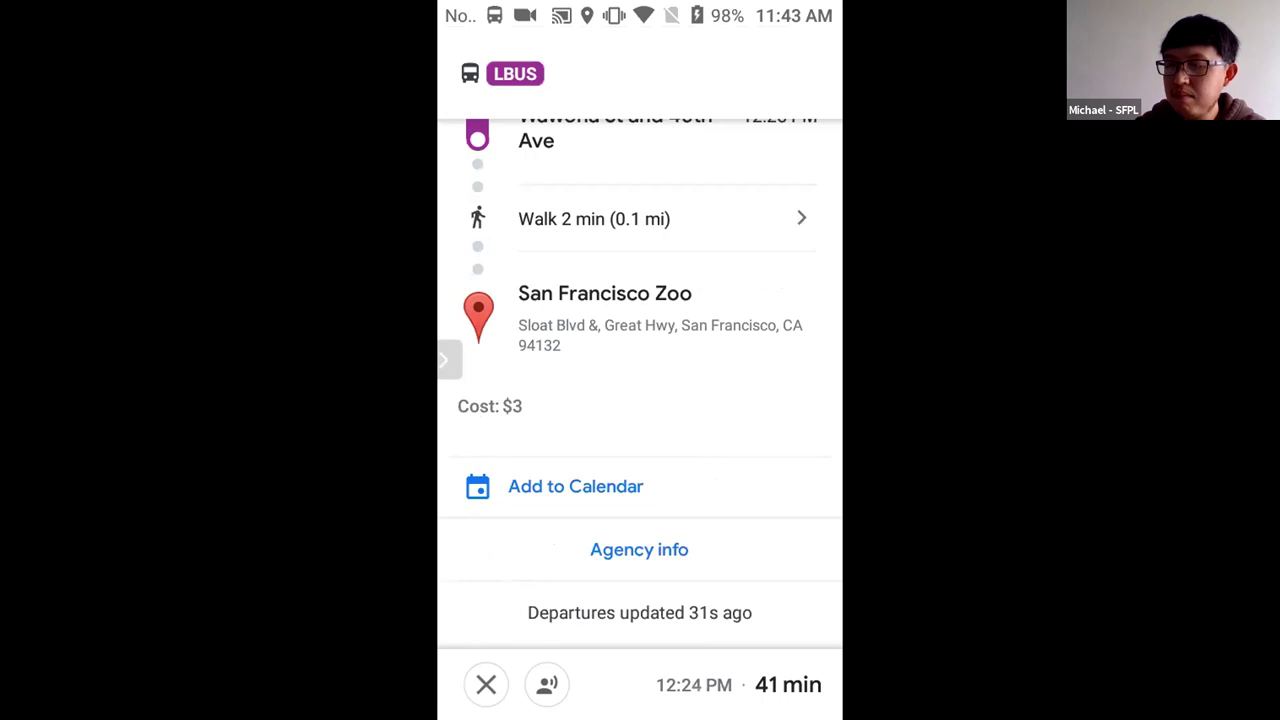
Exit the LBUS trip navigation and collapse the trip details to show the whole bus route on the map.
left_click(486, 684)
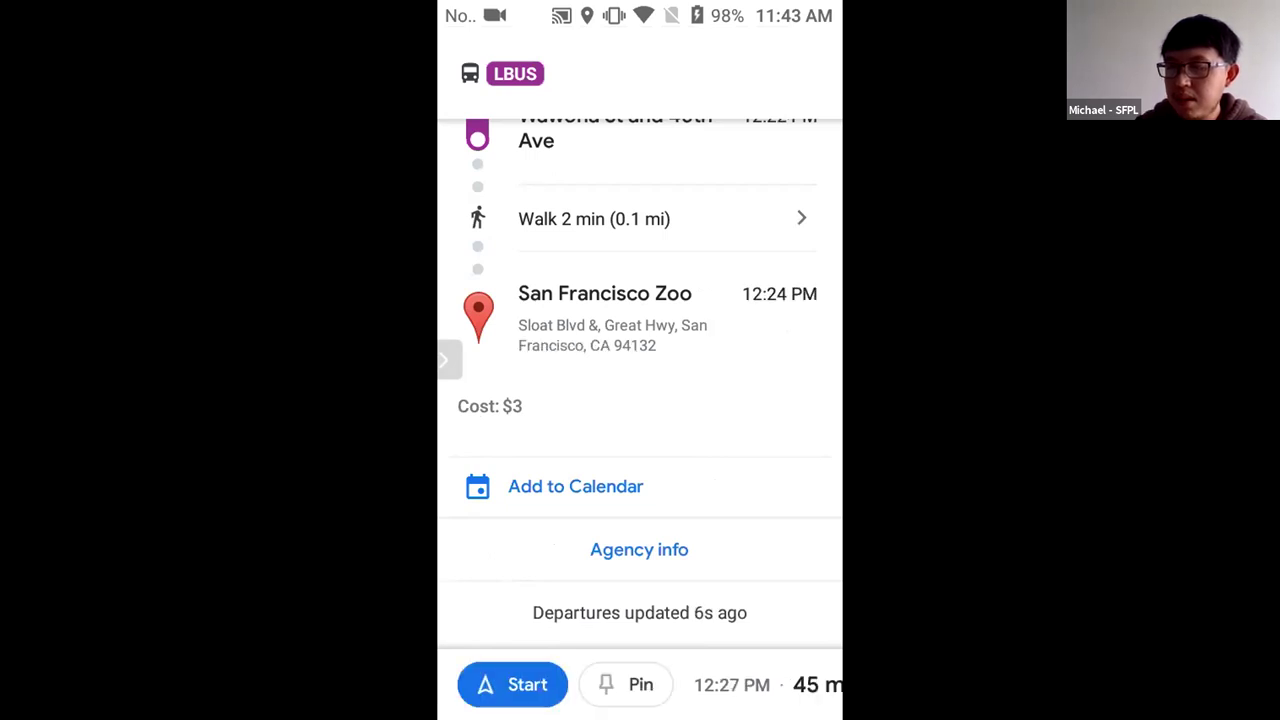
scroll(640, 380, "up", 2)
scroll(640, 380, "up", 4)
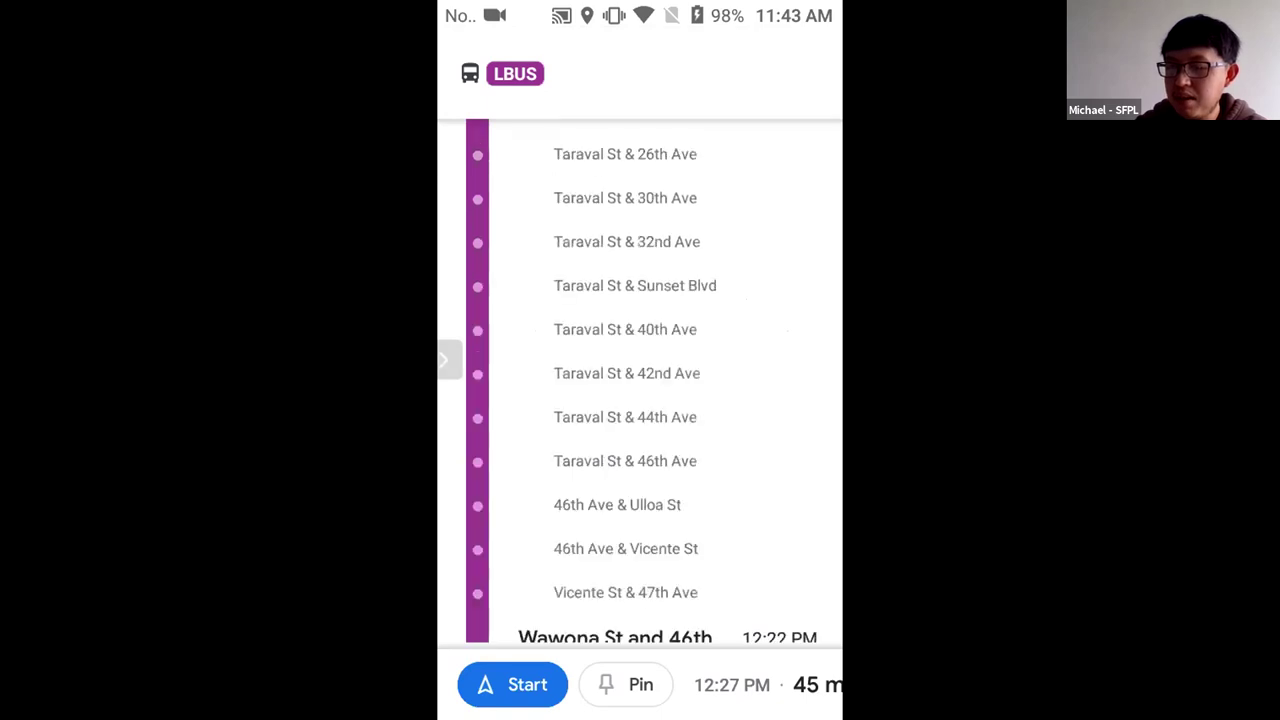
scroll(640, 380, "up", 10)
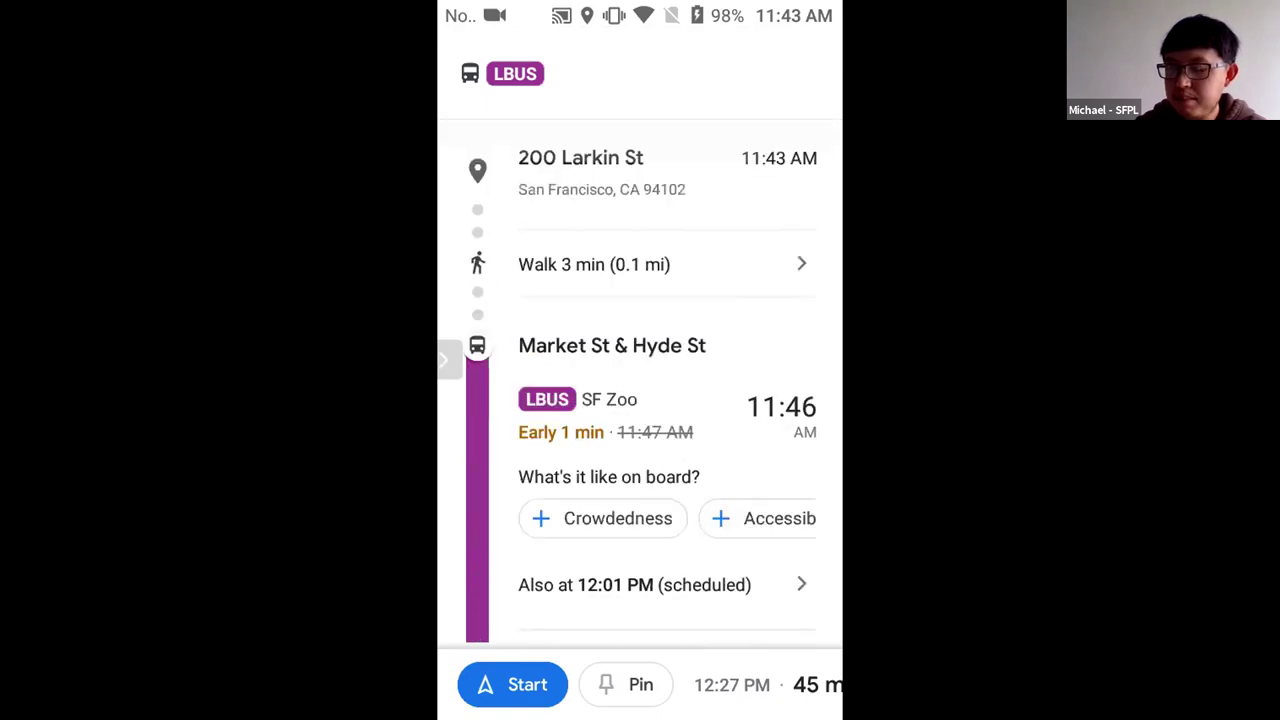
scroll(640, 380, "up", 3)
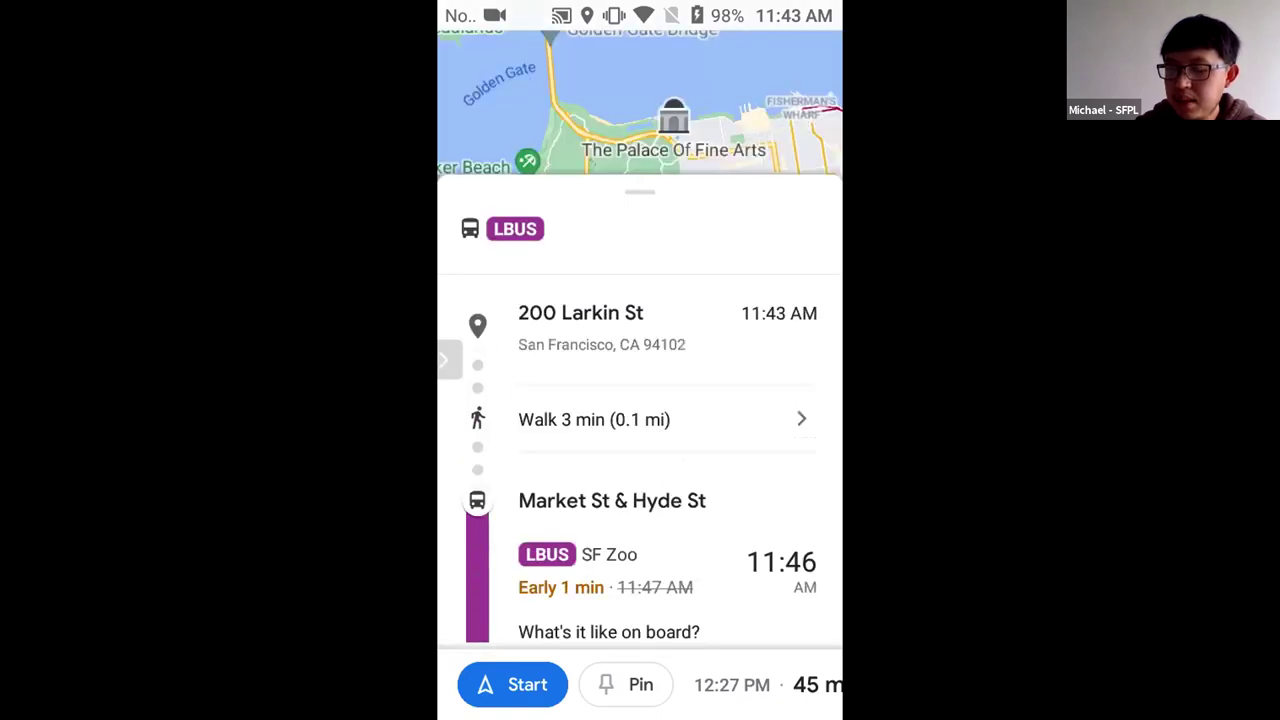
scroll(640, 400, "up", 3)
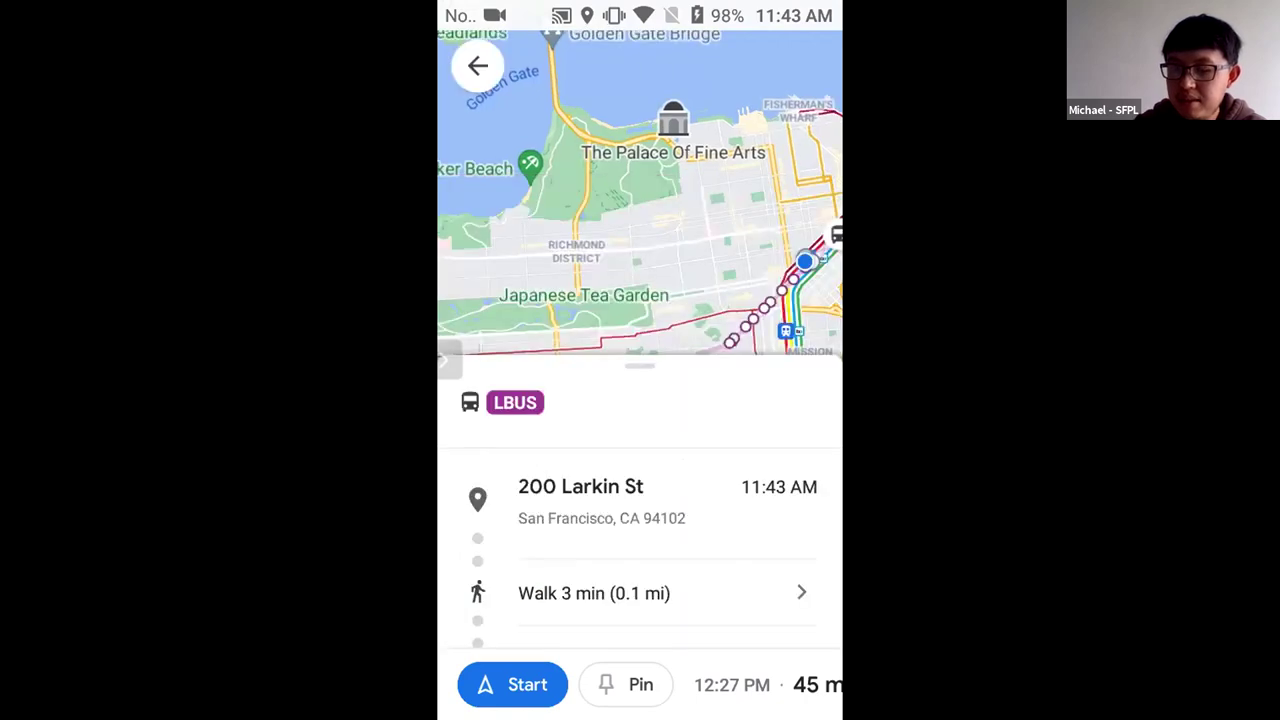
scroll(640, 450, "up", 3)
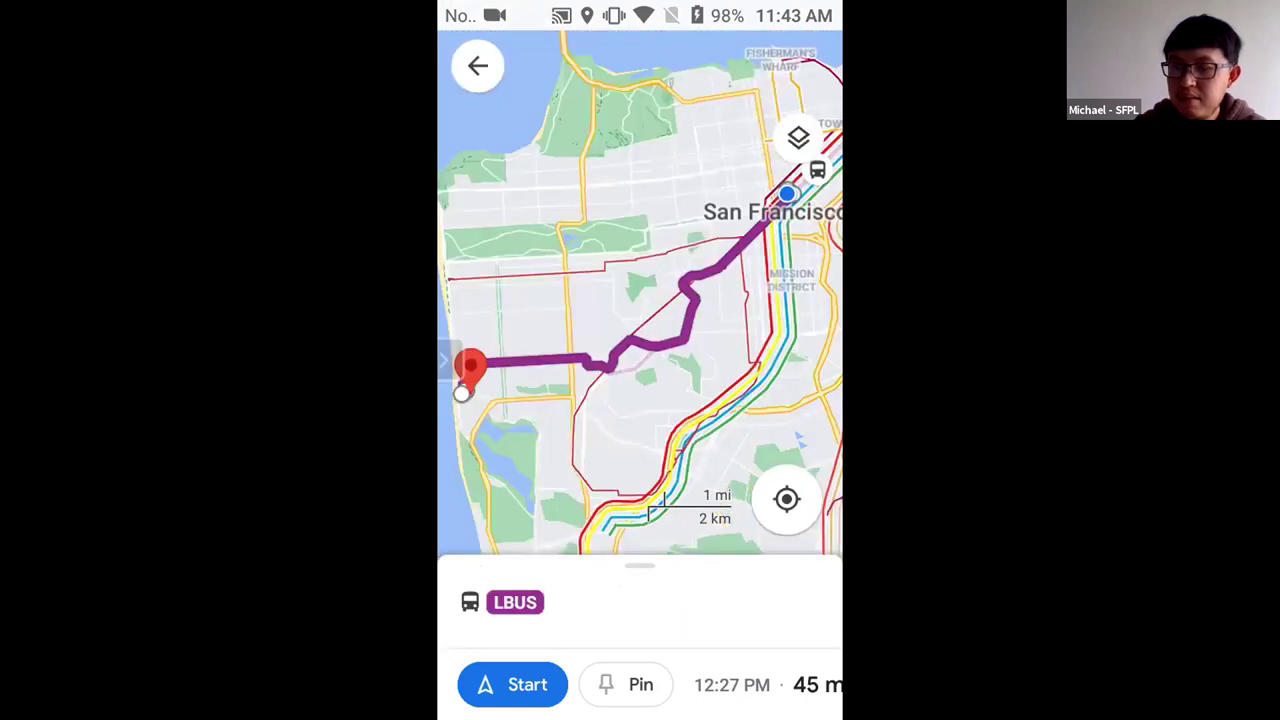
Return to the transit options for San Francisco Zoo and set the departure time to 1:41 PM today.
left_click(477, 65)
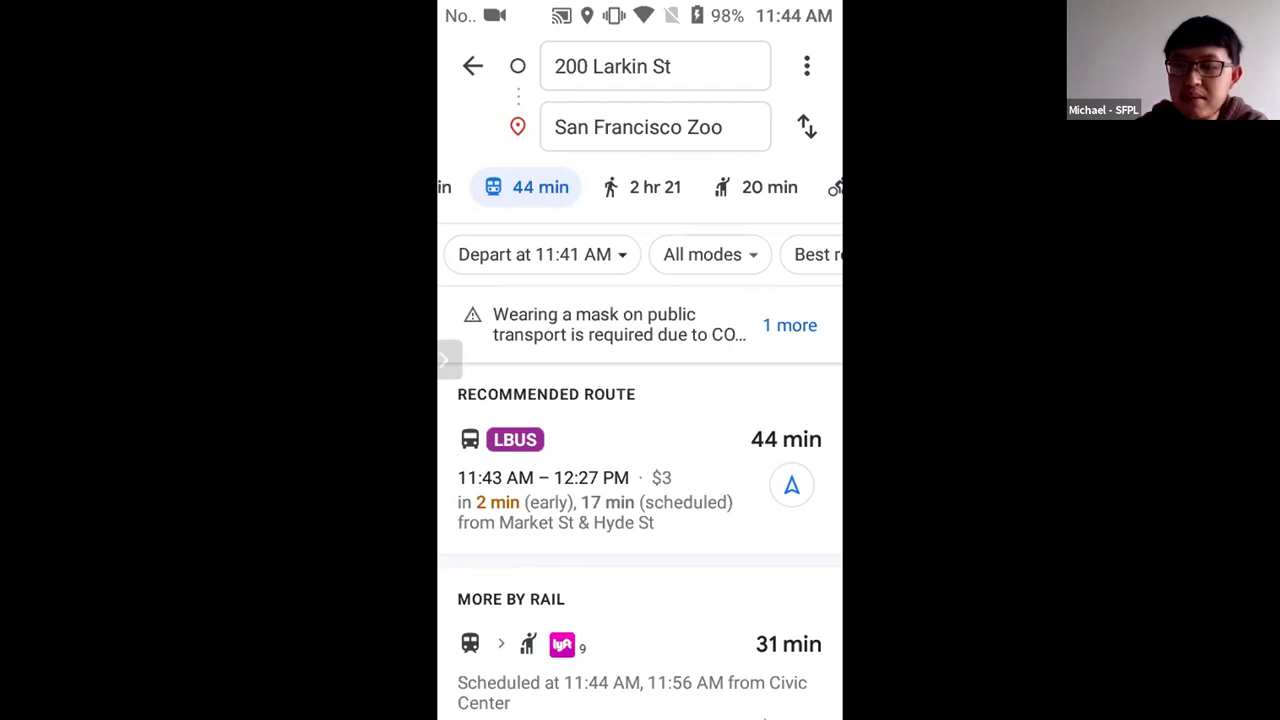
left_click(540, 254)
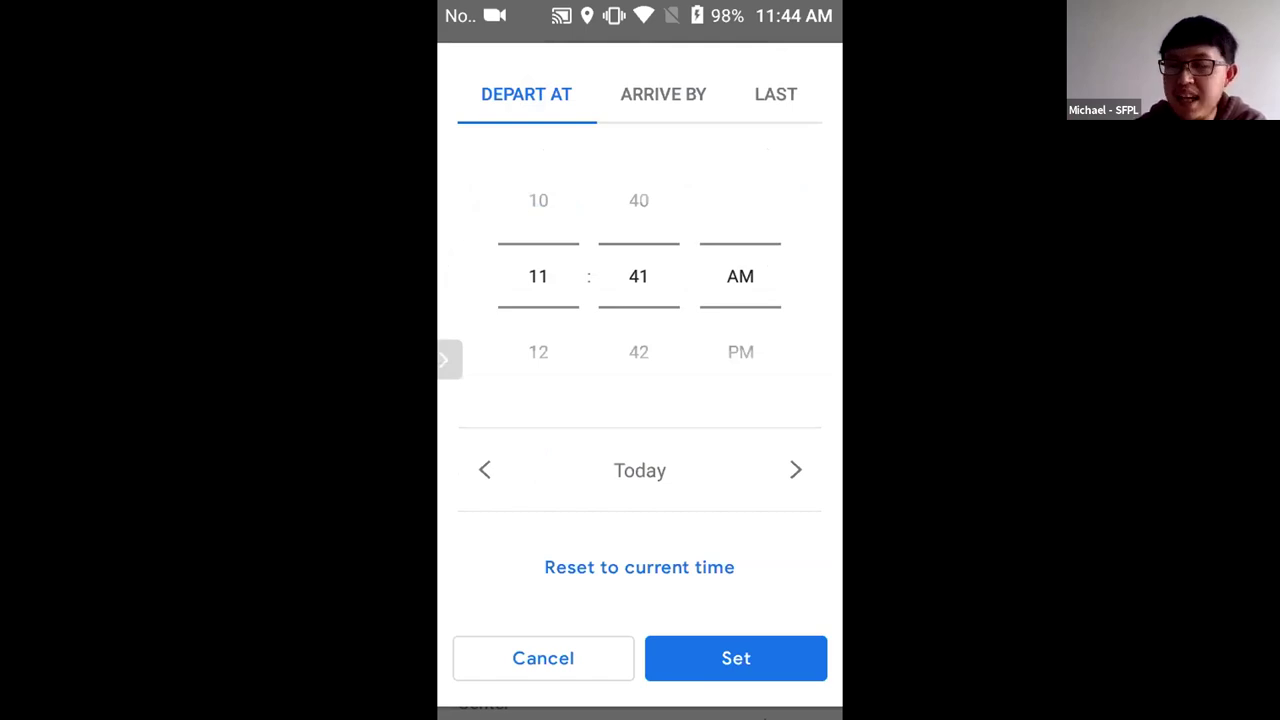
left_click(449, 359)
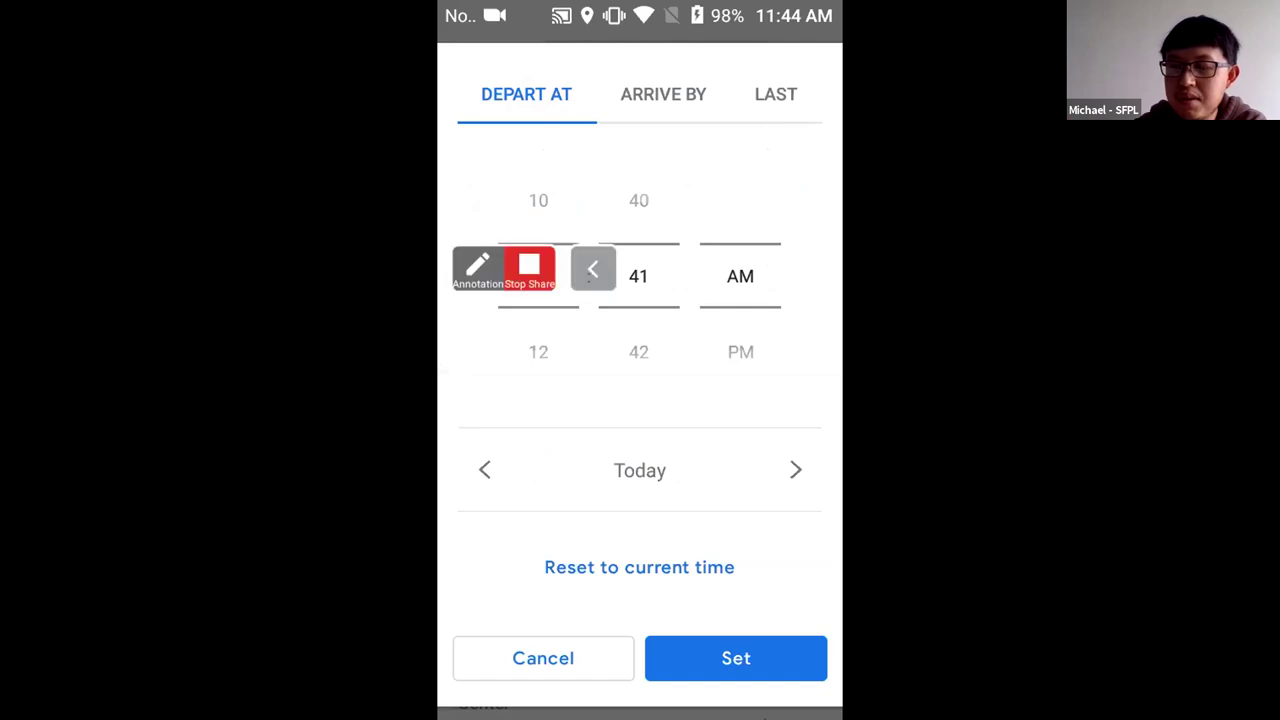
left_click_drag(504, 268, 509, 157)
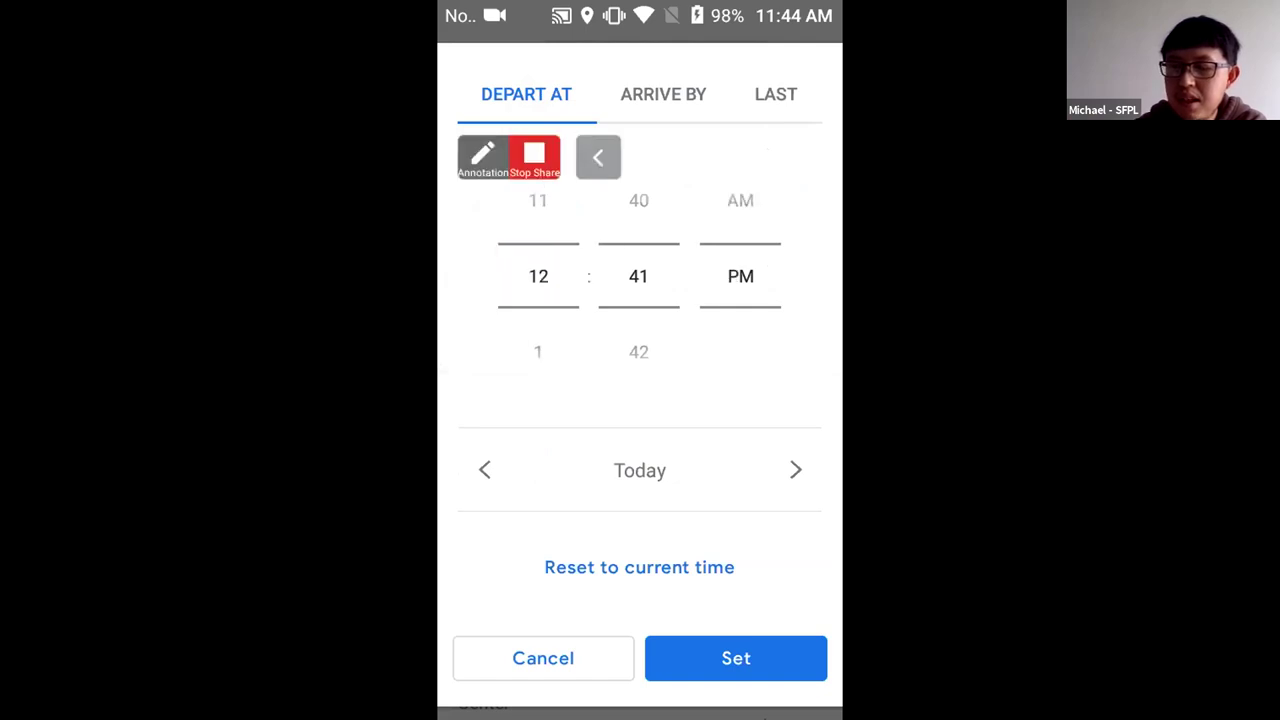
scroll(538, 276, "down", 1)
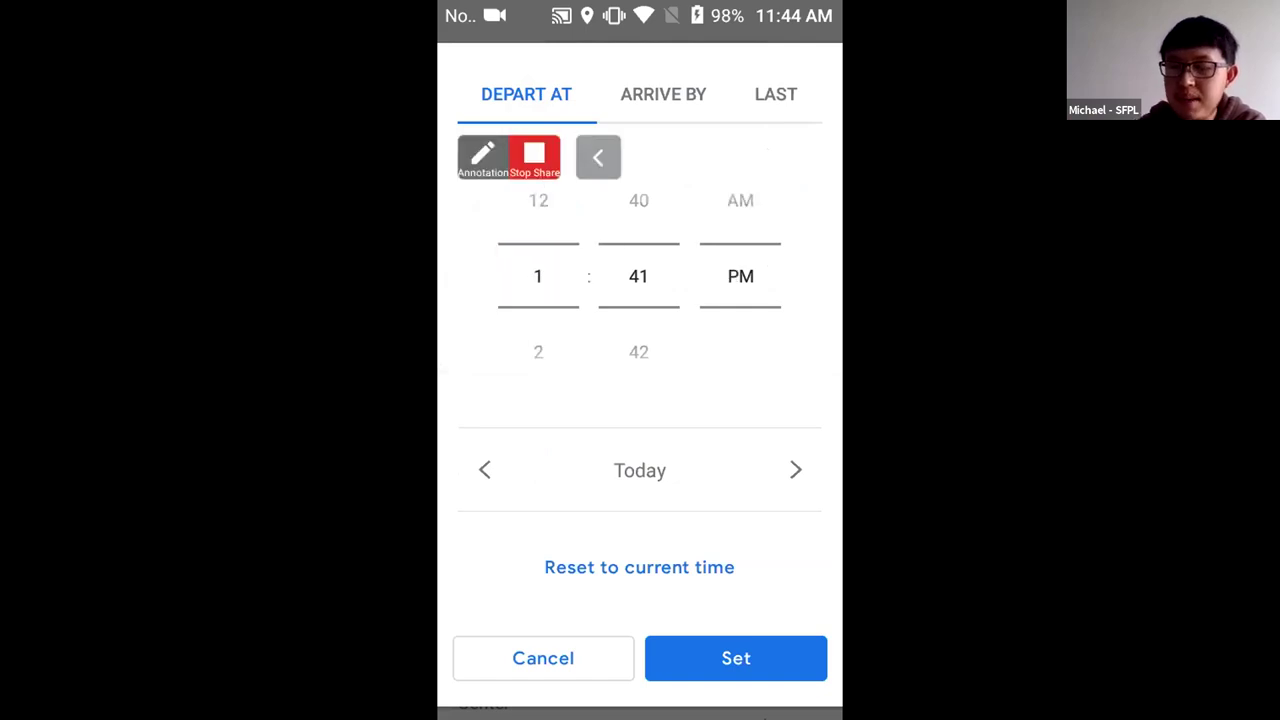
left_click(598, 157)
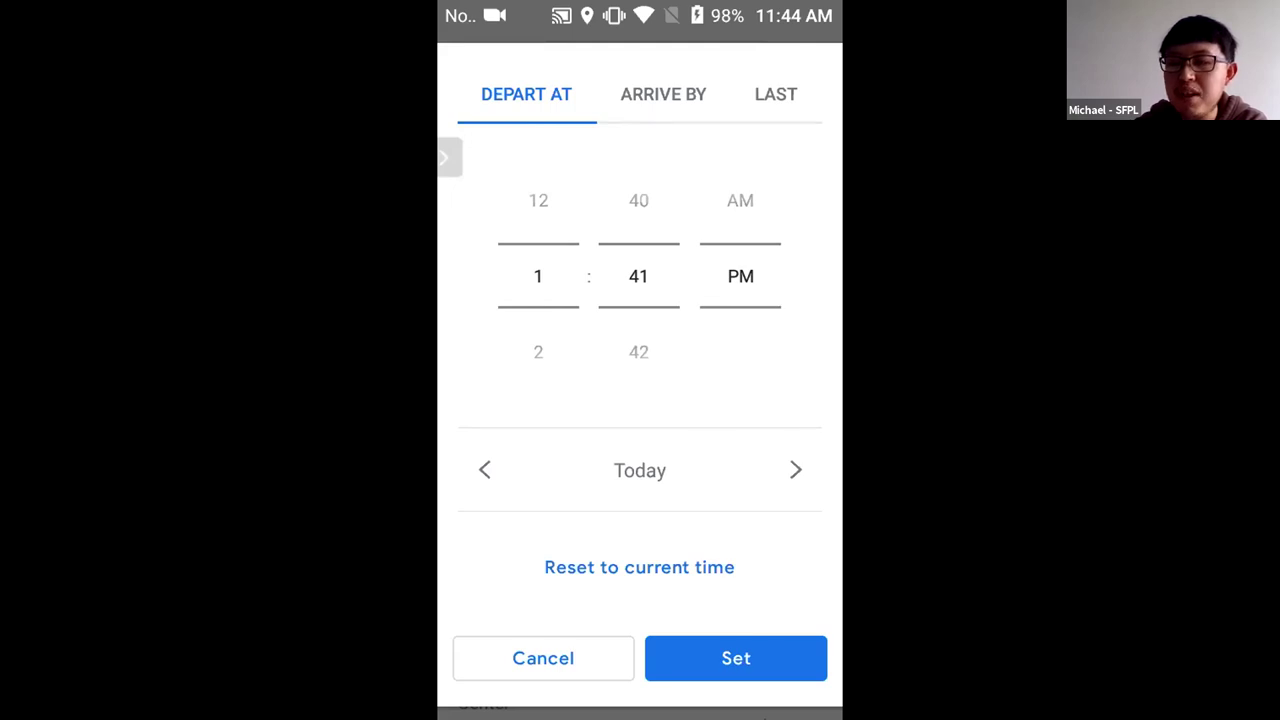
Change the trip time to arrive by 3:41 PM today and review the suggested transit routes.
left_click(663, 94)
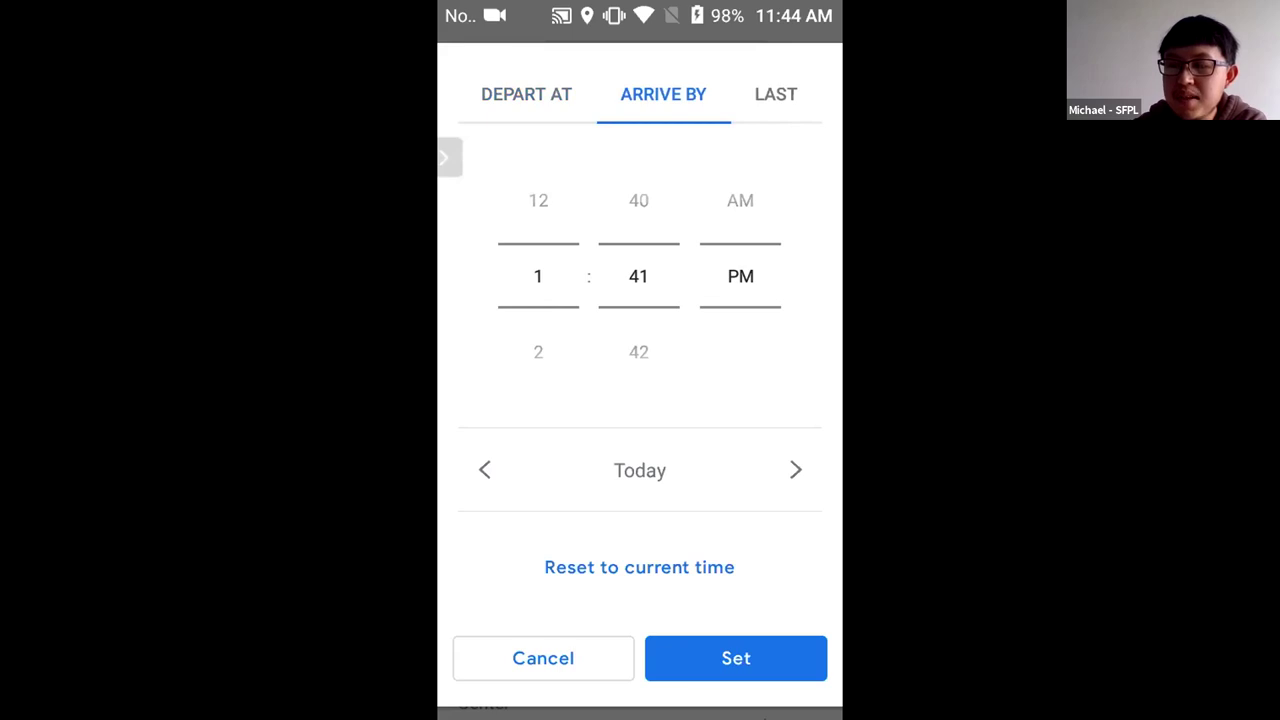
scroll(538, 276, "down", 1)
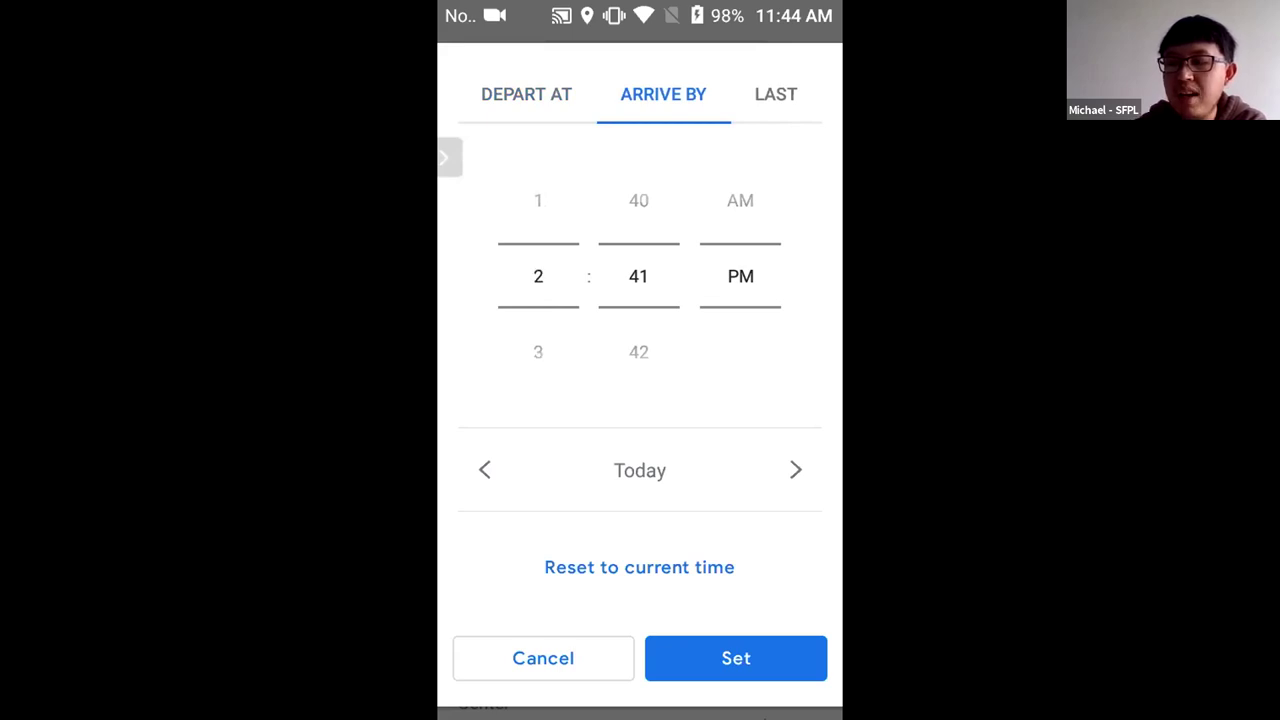
scroll(538, 276, "down", 1)
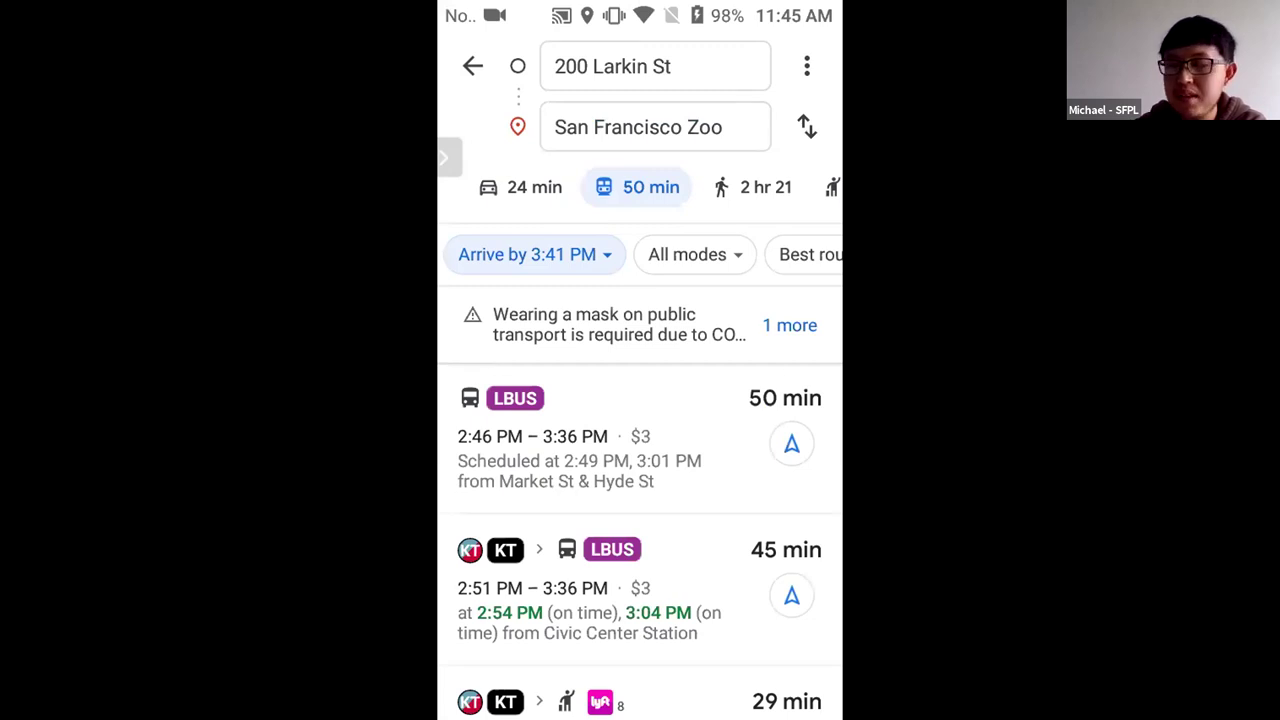
scroll(640, 540, "down", 1)
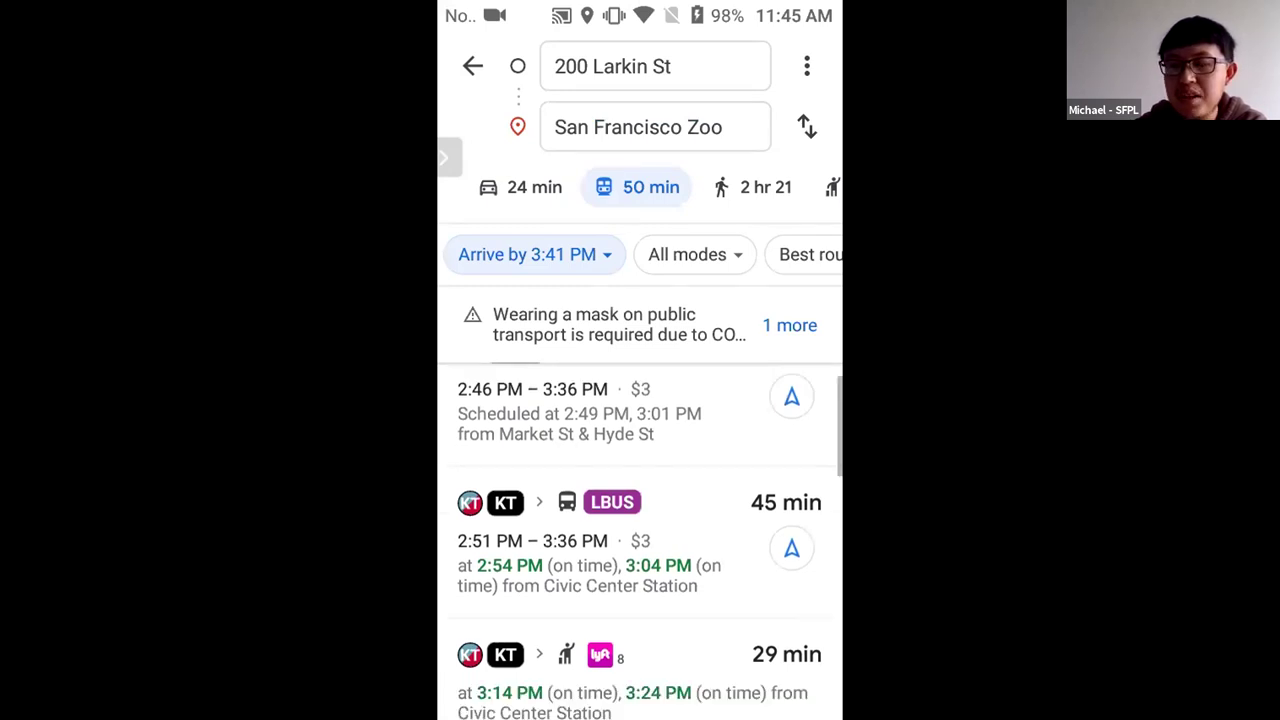
scroll(640, 540, "up", 1)
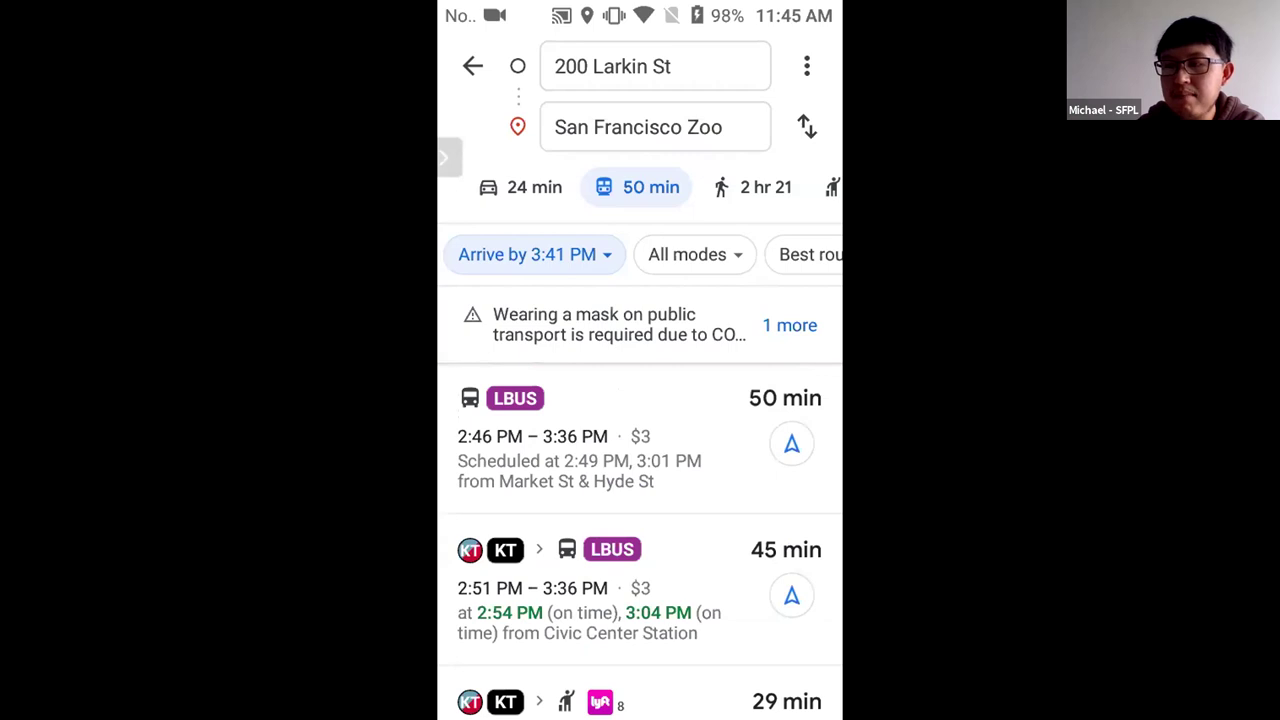
Switch to driving directions, start navigation to San Francisco Zoo from the current location and show the whole route with its alternatives.
left_click(522, 187)
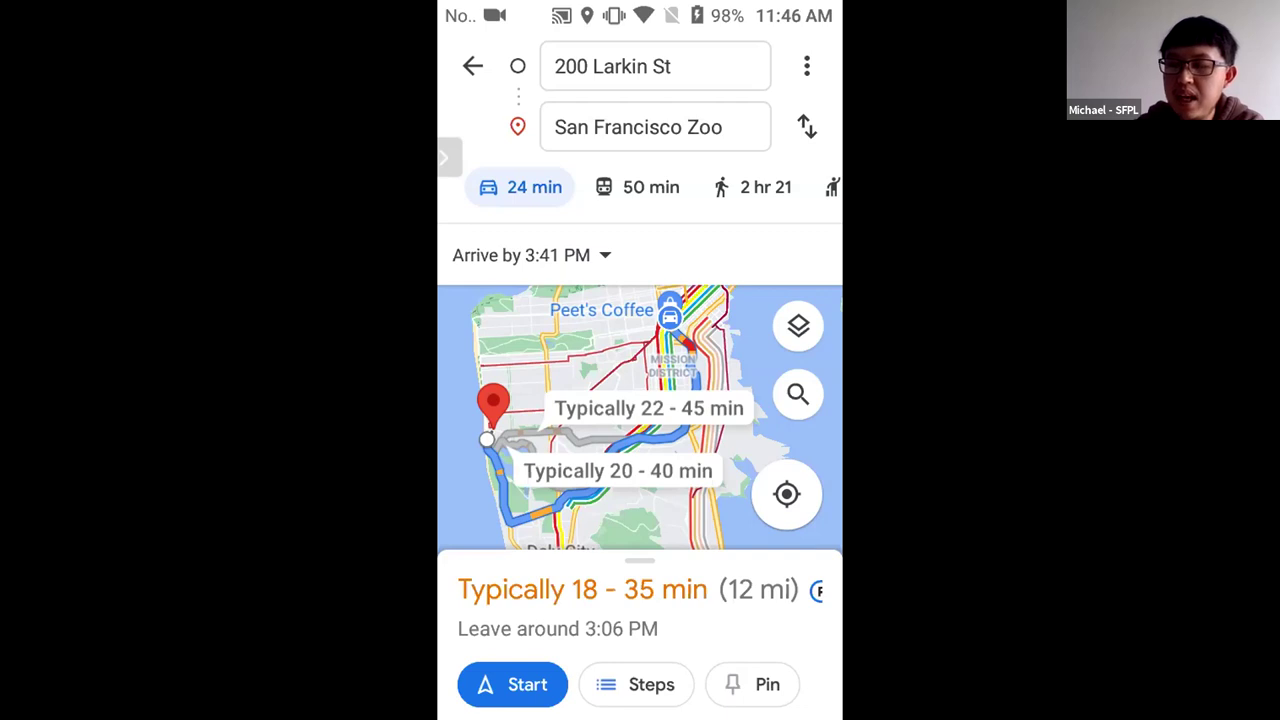
left_click(786, 493)
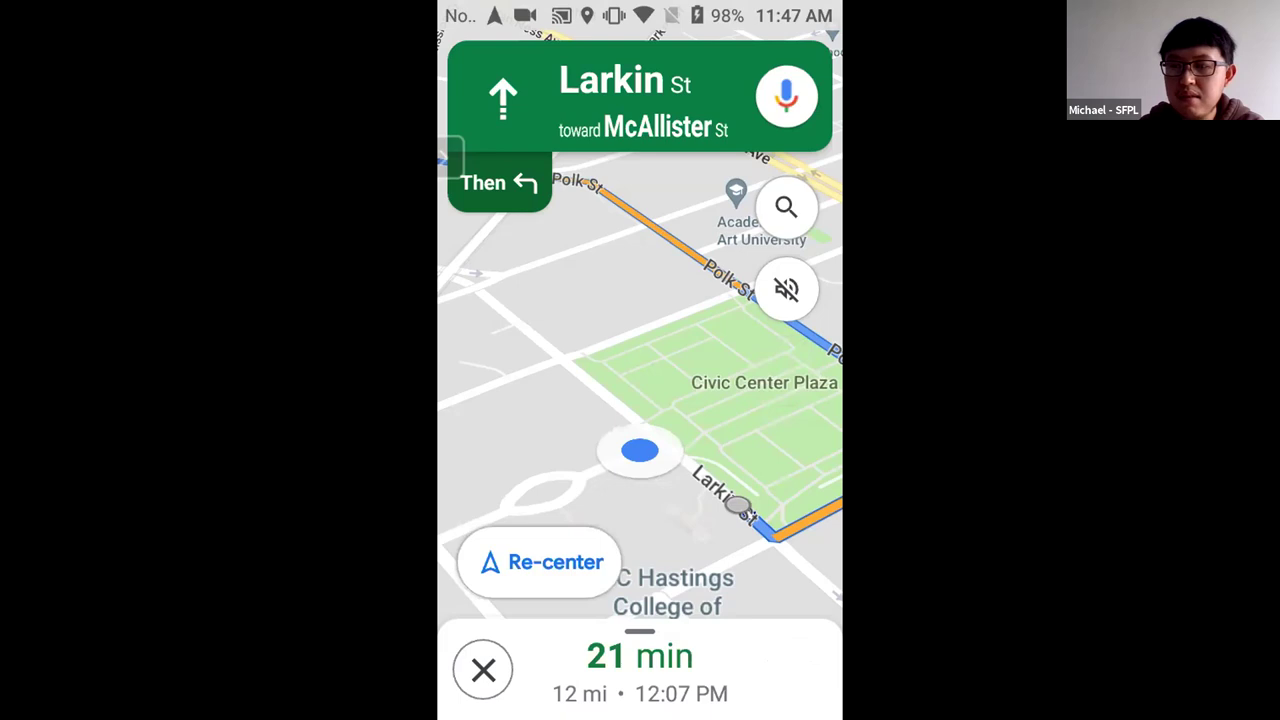
scroll(640, 390, "down", 5)
scroll(640, 390, "down", 5)
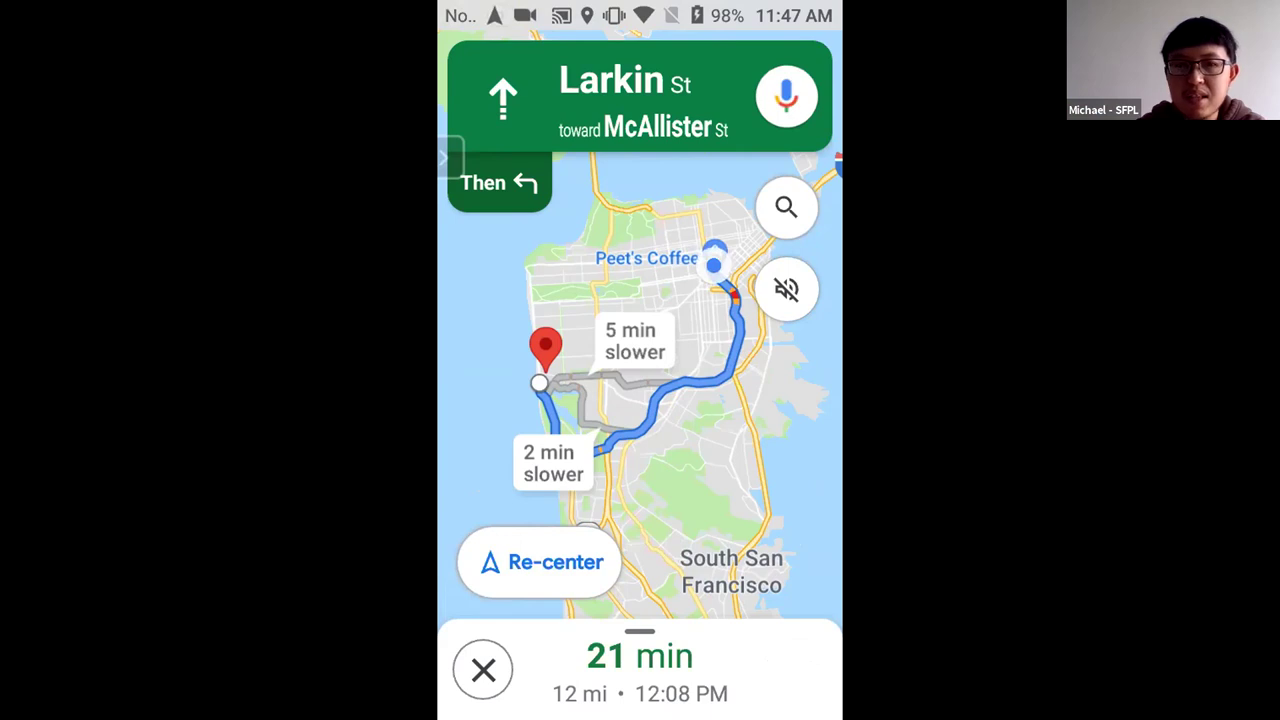
Select the alternative driving route that is 5 min slower, inspect it on the map and exit navigation and directions.
left_click(634, 341)
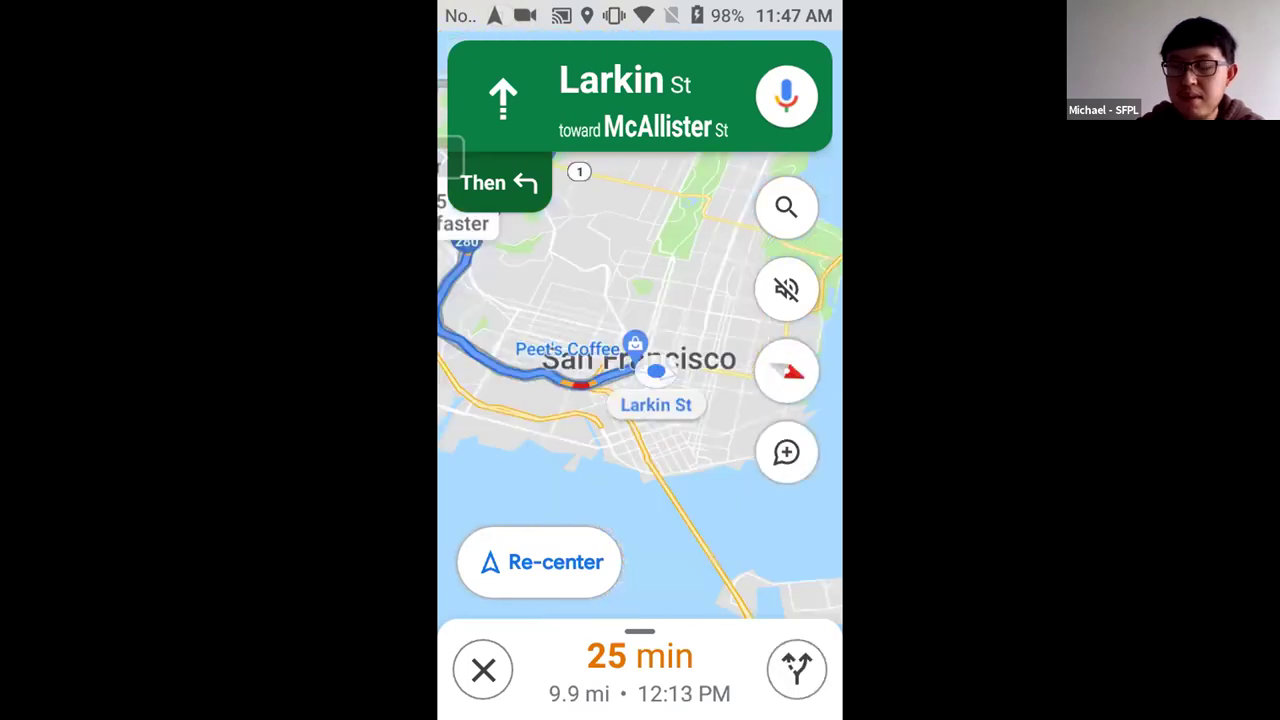
left_click_drag(735, 421, 749, 544)
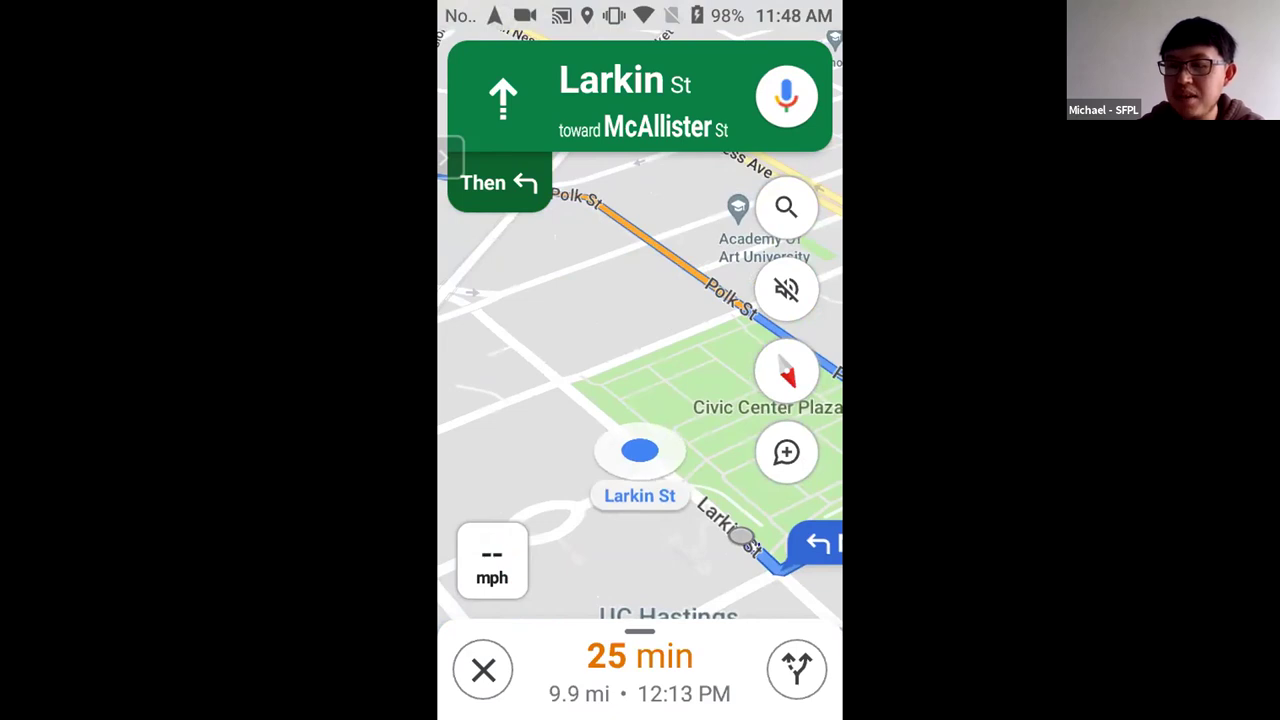
key("Escape")
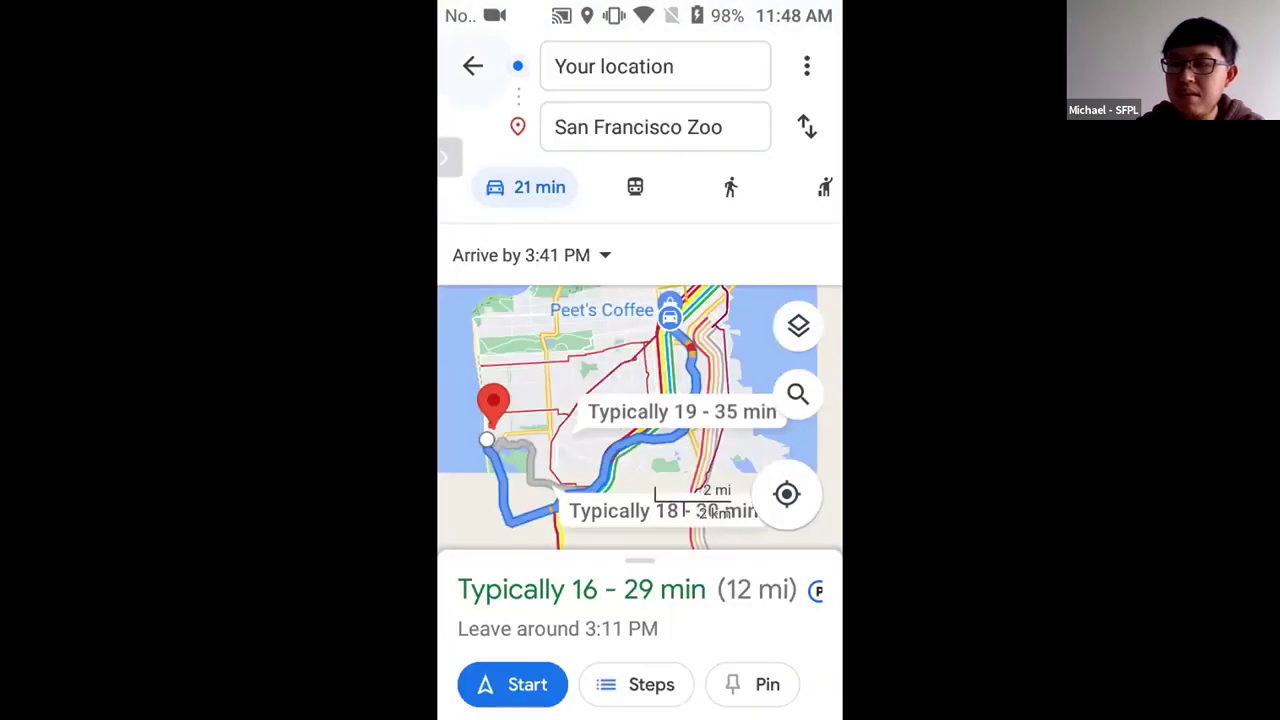
key("Escape")
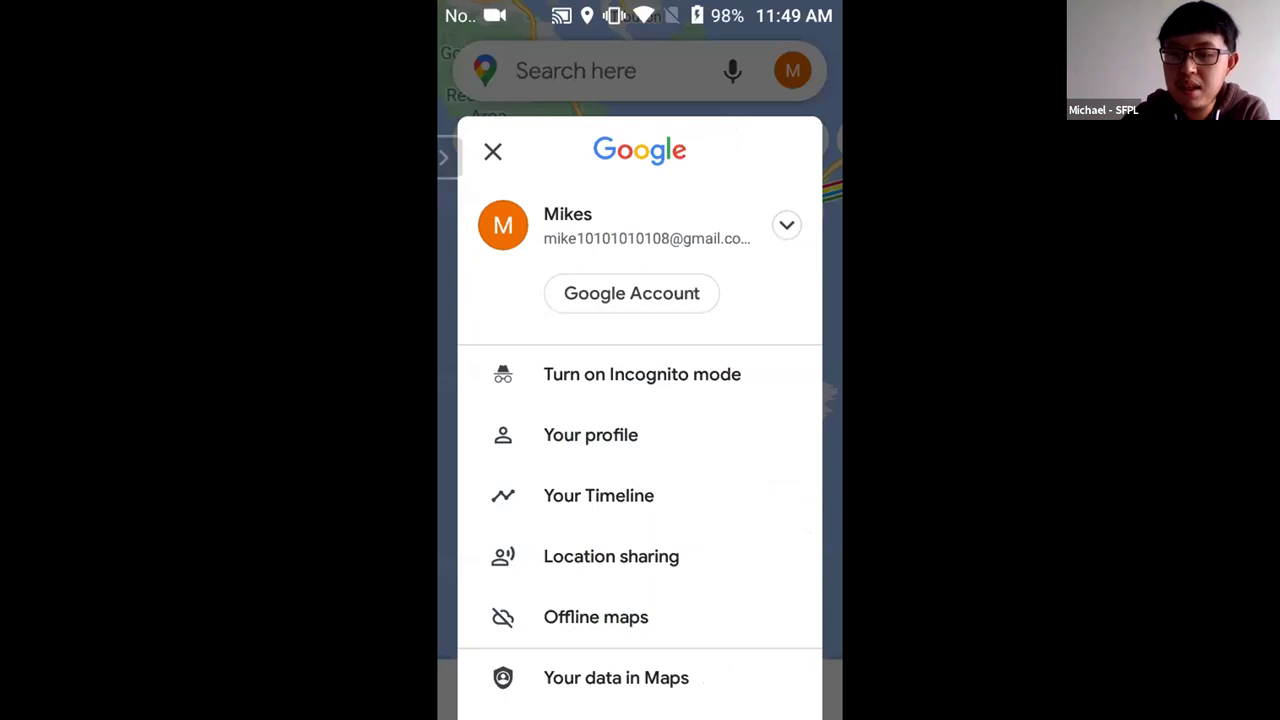
Open the account's offline maps and start selecting a custom map area to download.
scroll(640, 600, "down", 1)
scroll(640, 450, "down", 3)
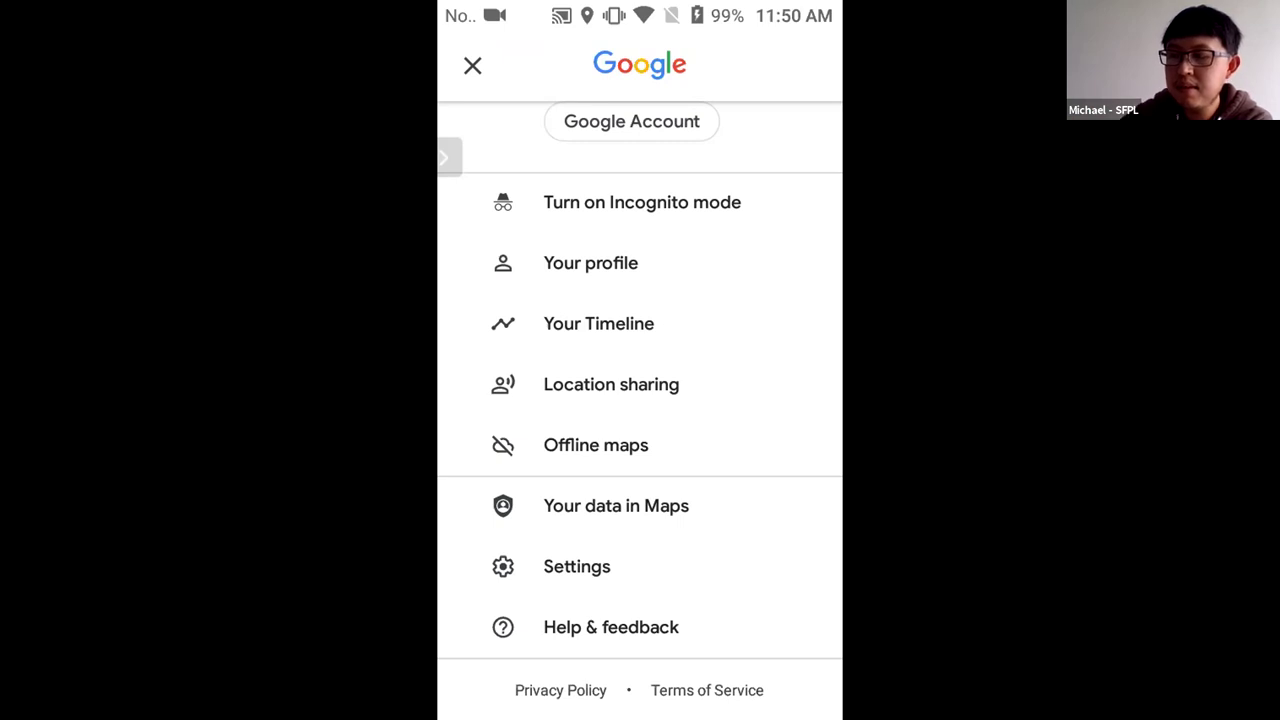
left_click(596, 445)
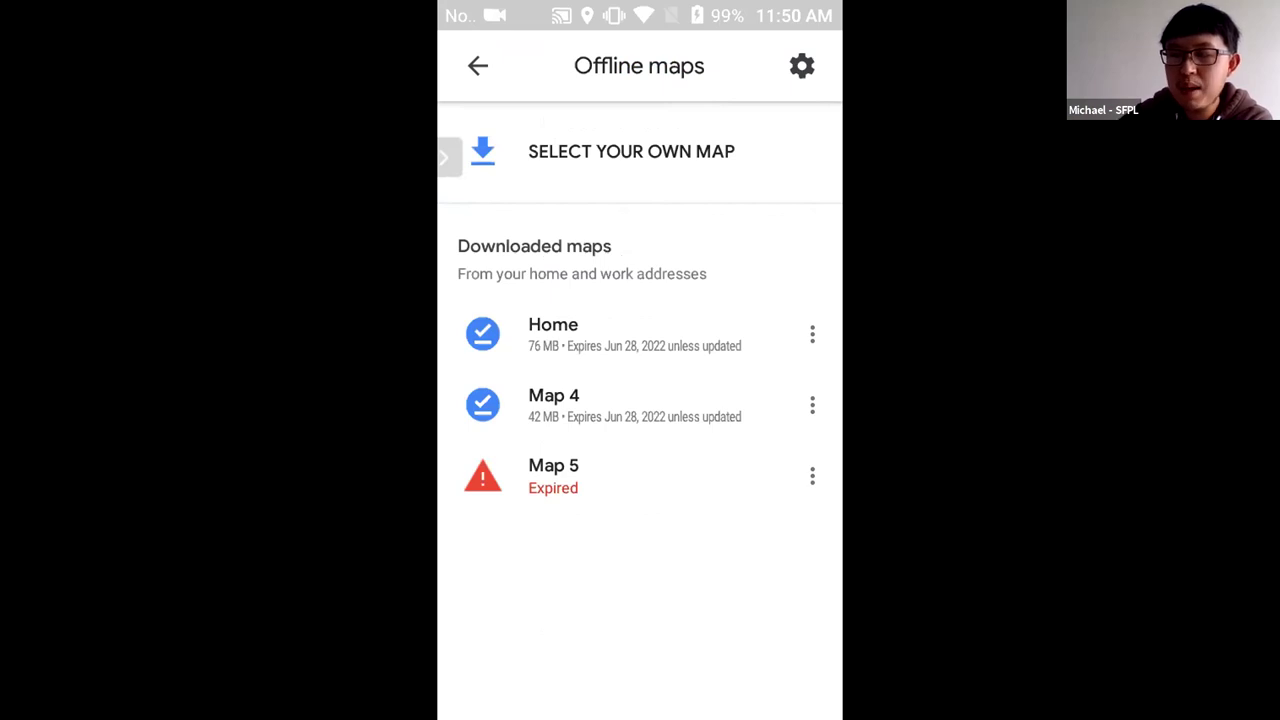
left_click(631, 151)
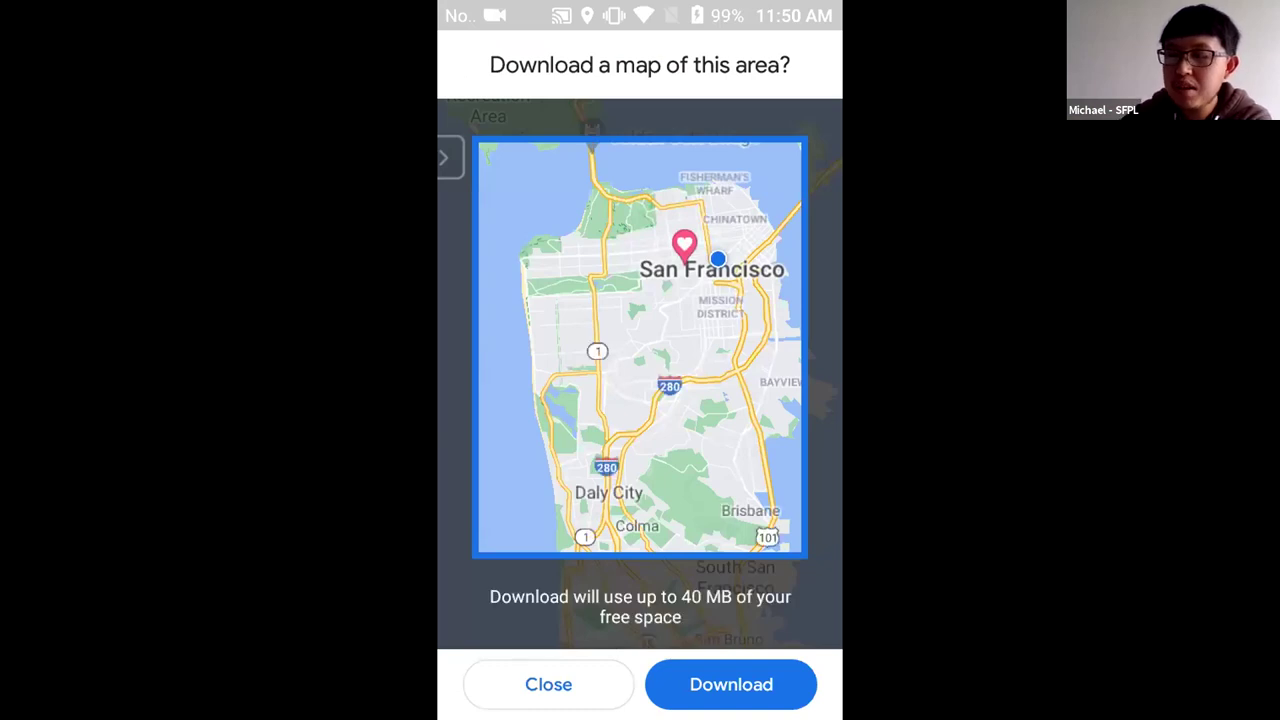
Move the download area over San Leandro and Hayward, and download that map for offline use.
left_click_drag(680, 345, 640, 351)
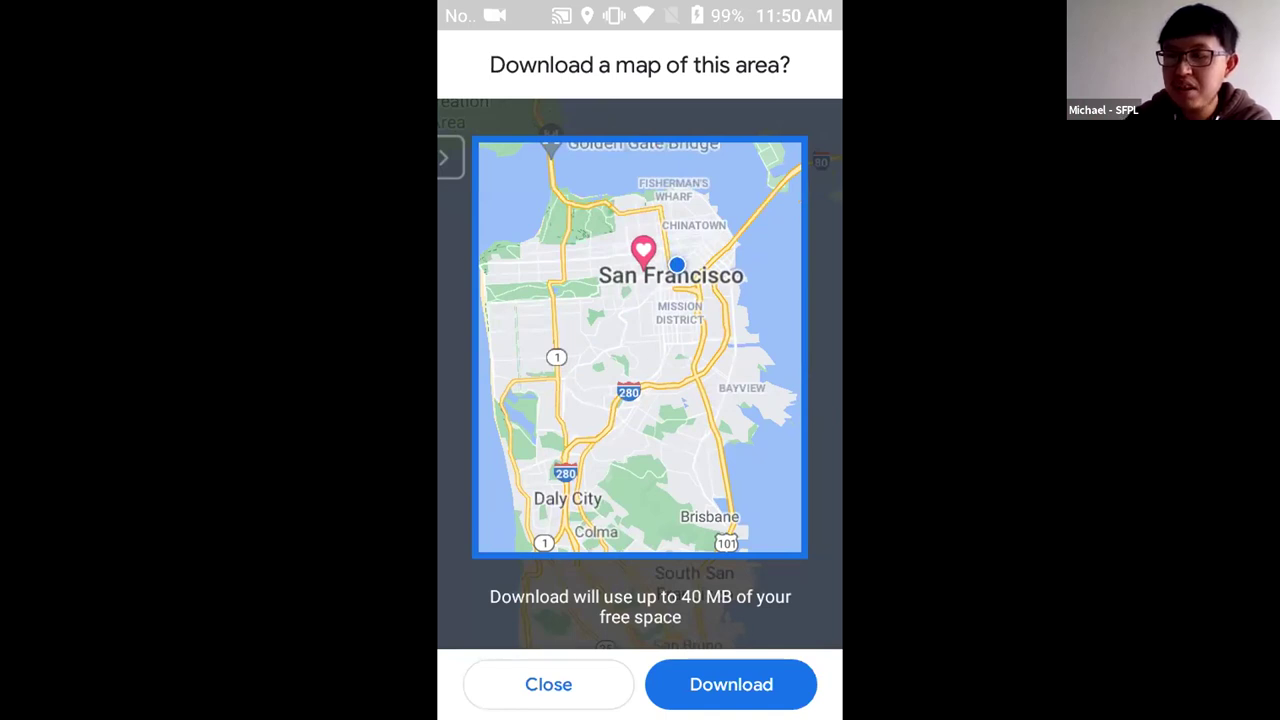
left_click_drag(640, 350, 630, 323)
left_click_drag(640, 420, 595, 262)
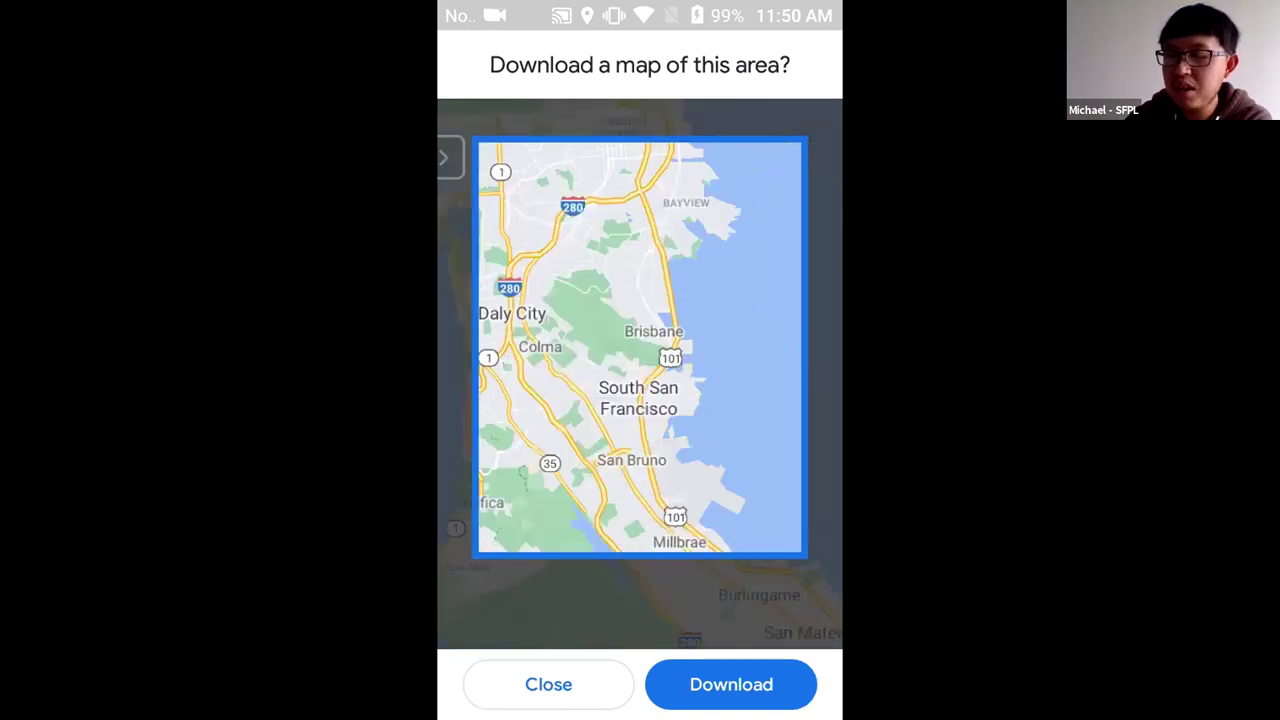
left_click_drag(640, 400, 676, 208)
left_click_drag(700, 400, 522, 356)
left_click_drag(700, 380, 568, 432)
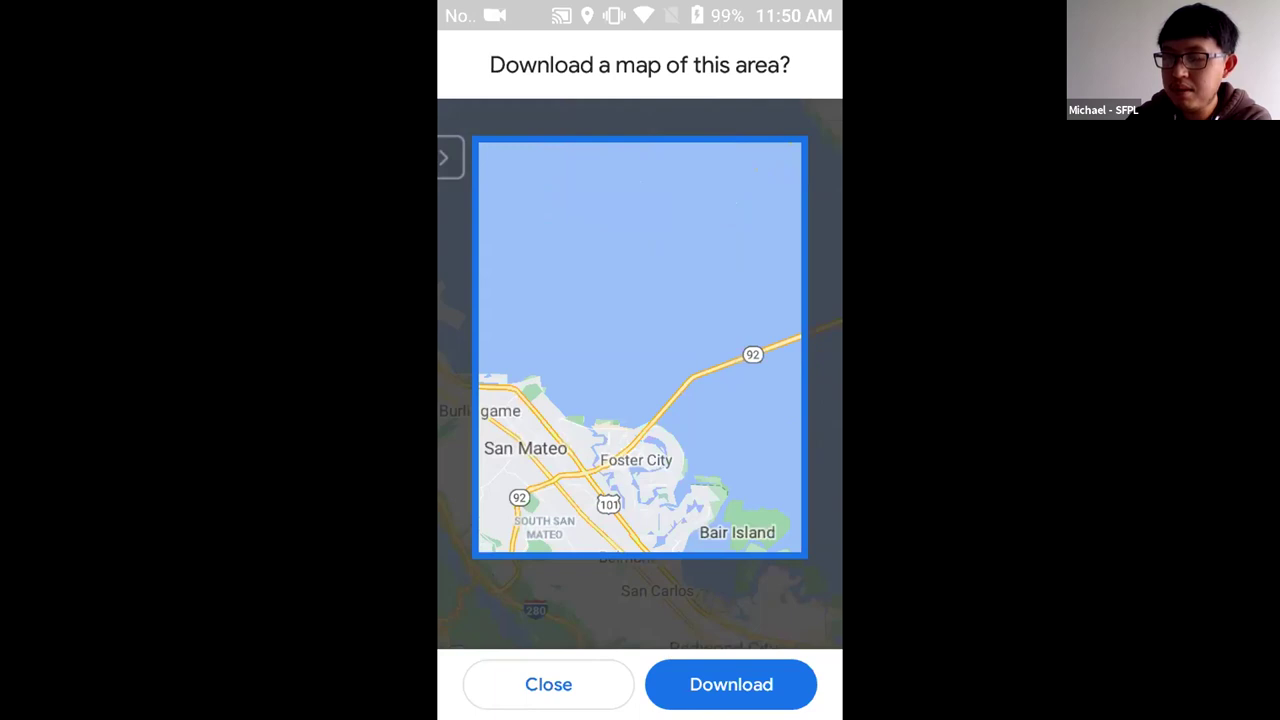
left_click_drag(760, 350, 560, 360)
left_click_drag(700, 300, 550, 410)
left_click_drag(640, 300, 670, 320)
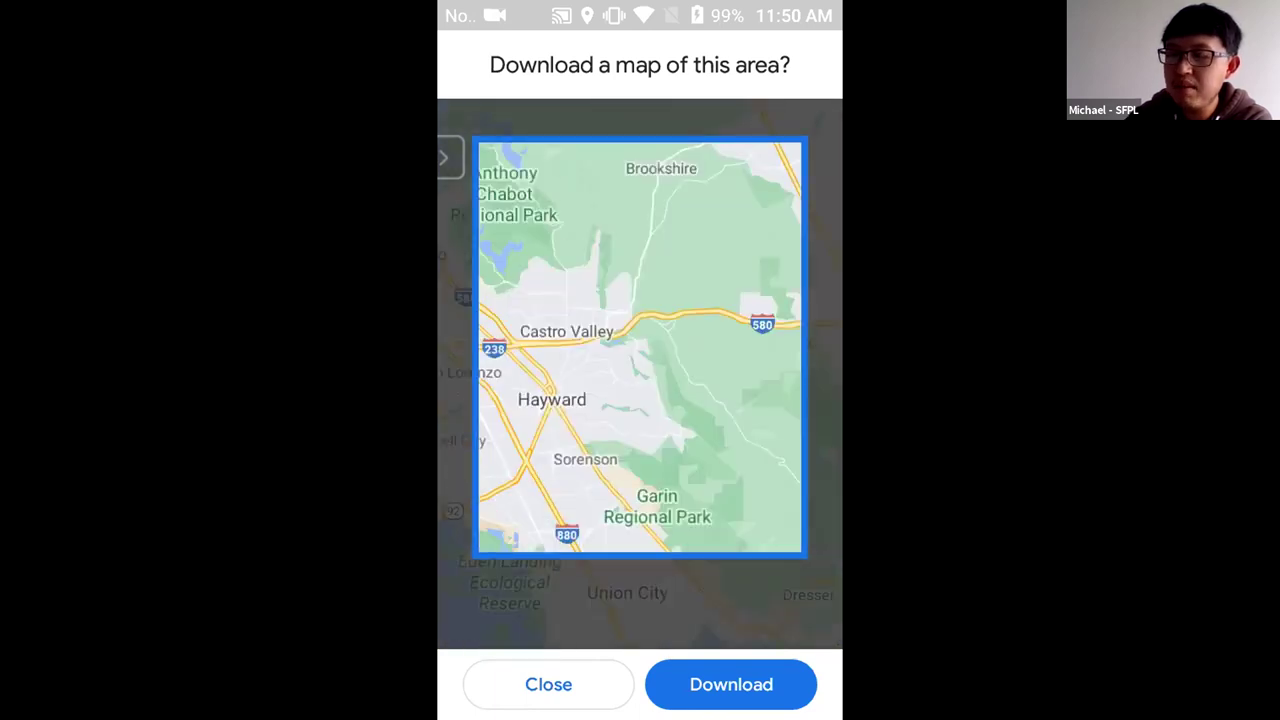
left_click_drag(560, 400, 682, 332)
left_click_drag(600, 400, 608, 401)
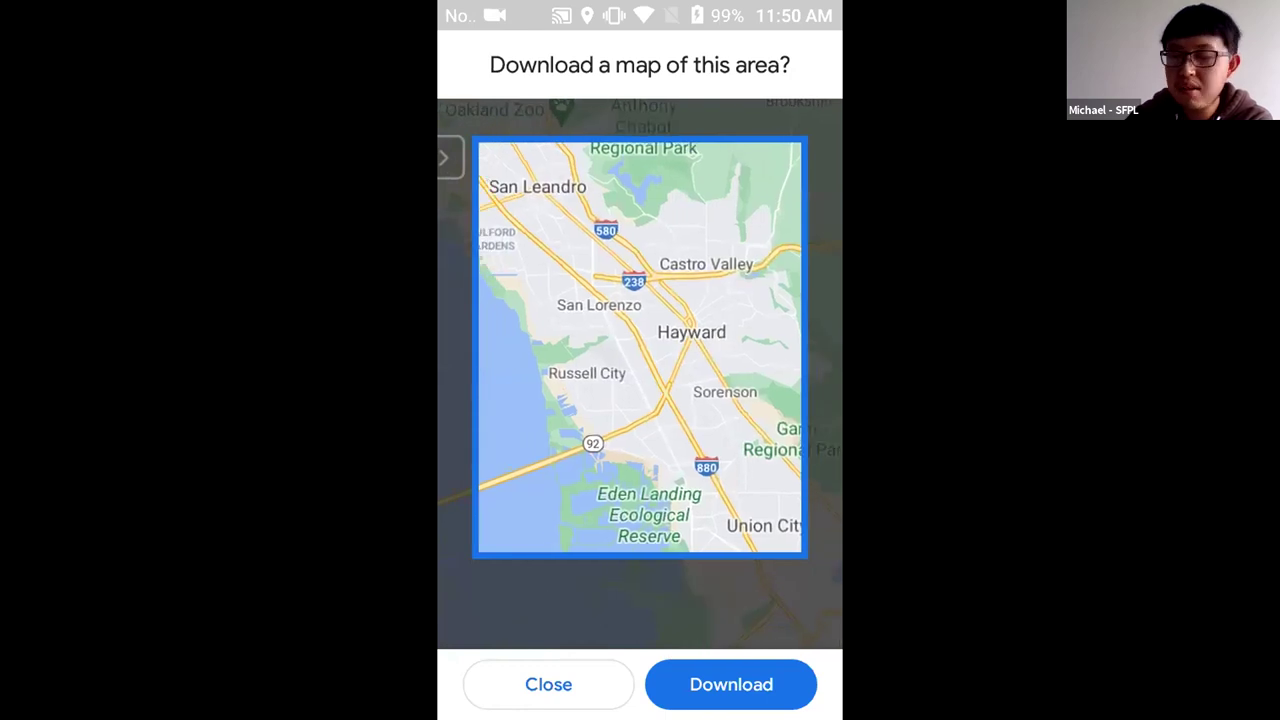
left_click_drag(640, 340, 643, 356)
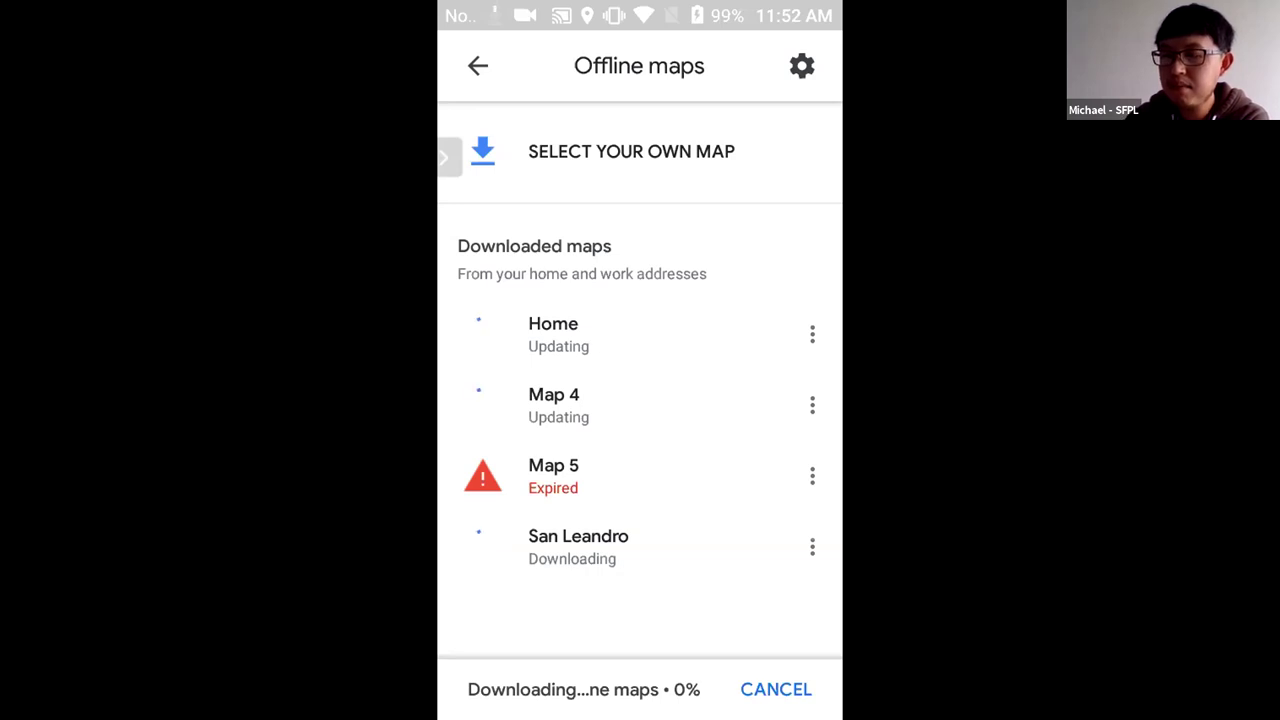
left_click(478, 65)
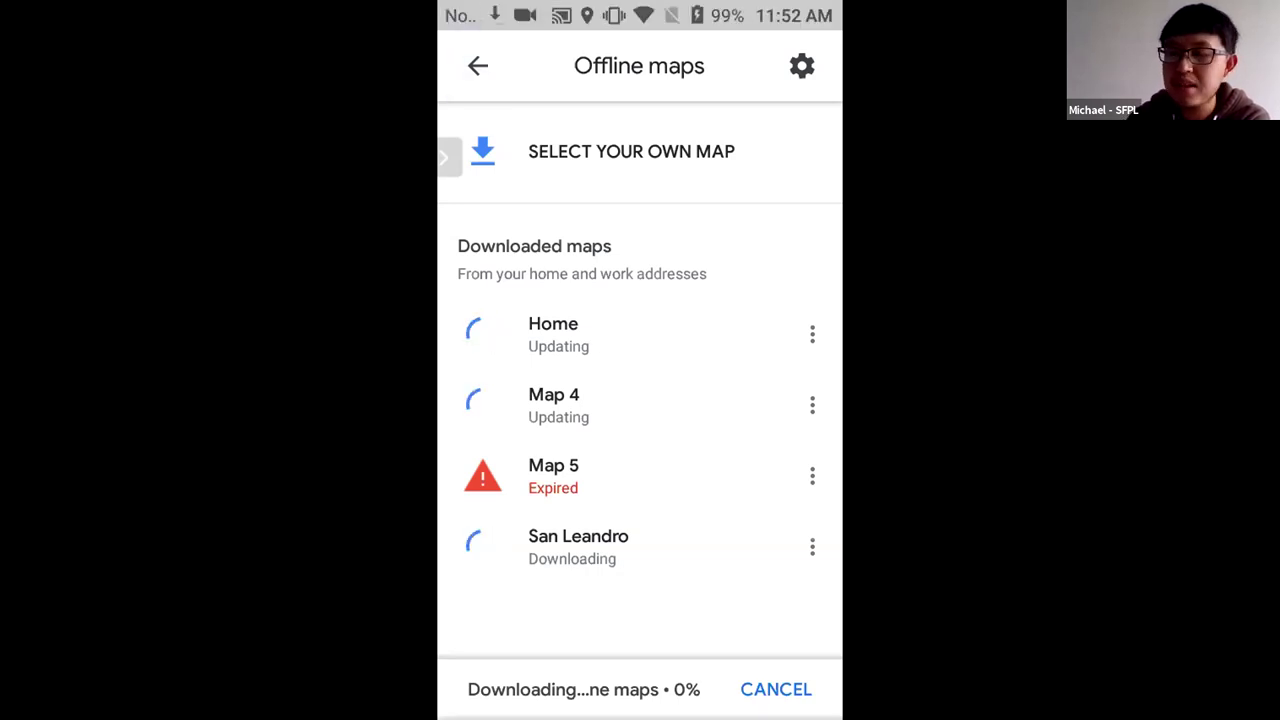